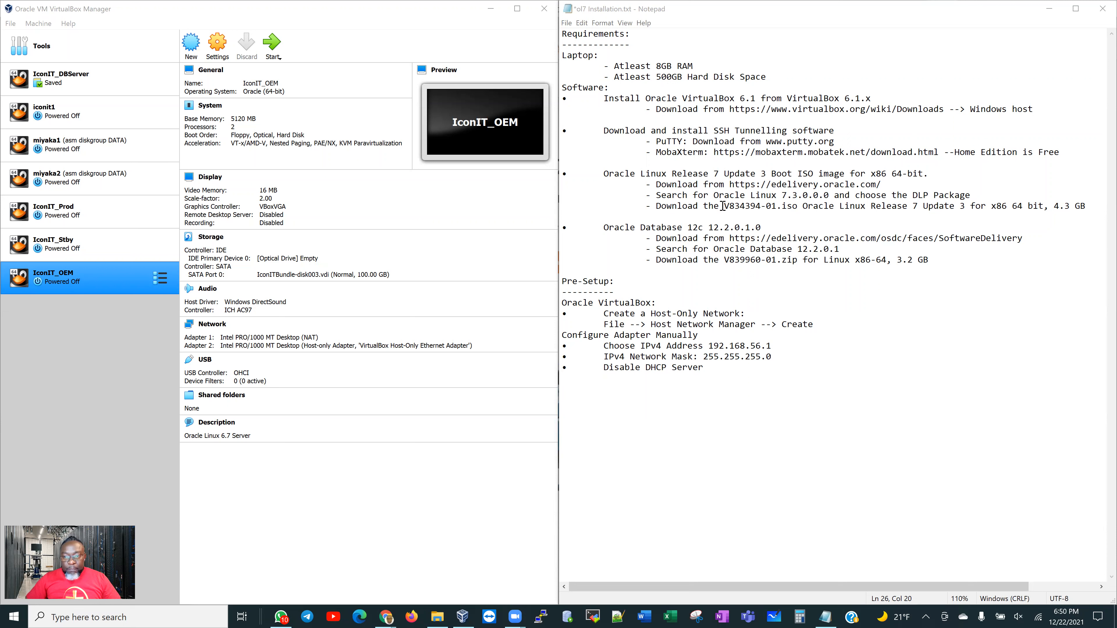
Highlight the V834394-01.iso and V839960-01.zip file names, sizes and download address in the notes
{"action": "left_click_drag", "start_coordinate": [725, 206], "coordinate": [798, 208]}
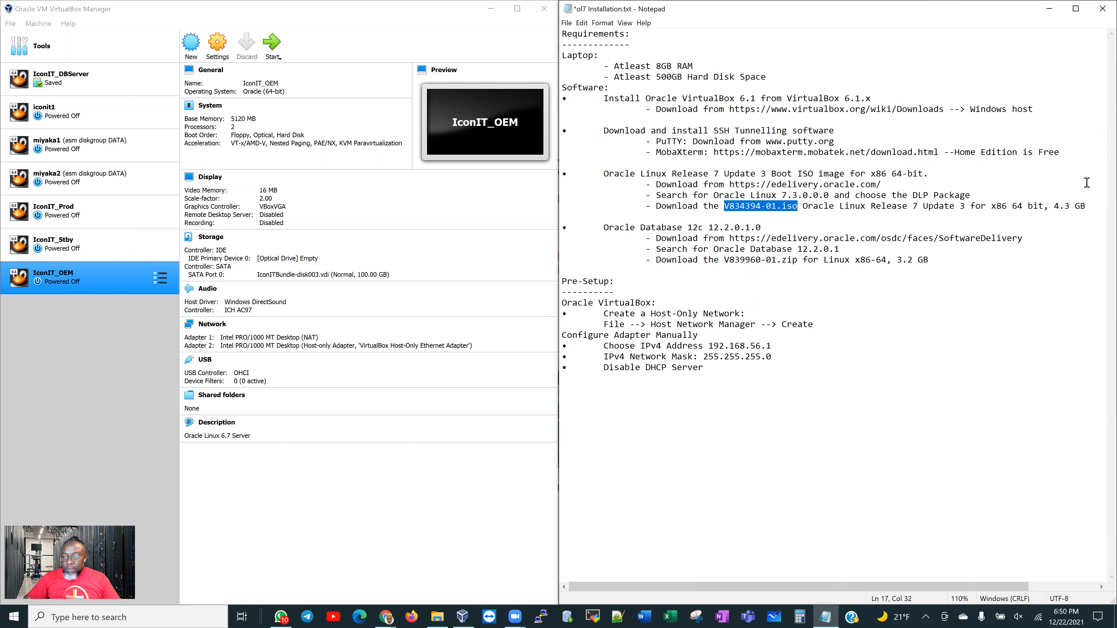
{"action": "left_click_drag", "start_coordinate": [1055, 206], "coordinate": [1087, 205]}
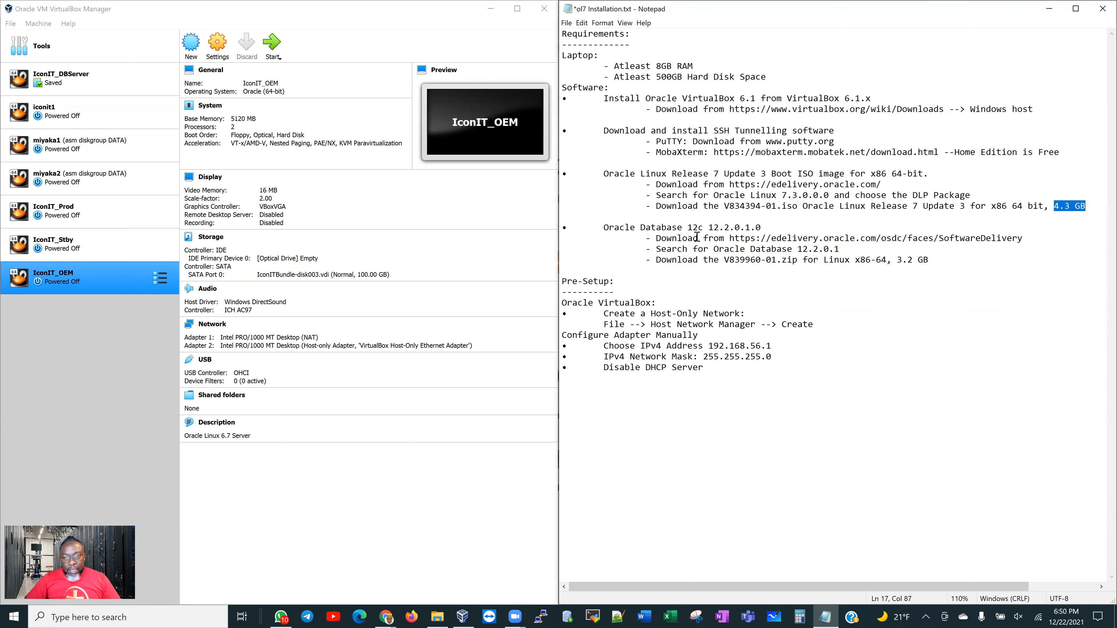
{"action": "left_click_drag", "start_coordinate": [765, 237], "coordinate": [875, 236]}
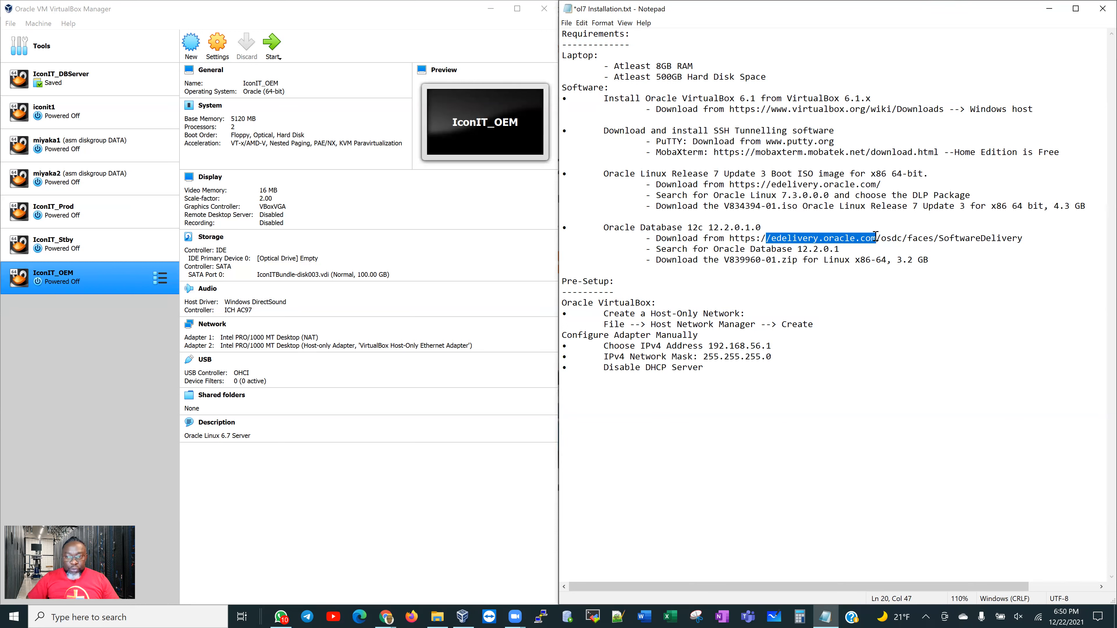
{"action": "left_click_drag", "start_coordinate": [805, 250], "coordinate": [819, 249]}
{"action": "left_click_drag", "start_coordinate": [731, 259], "coordinate": [797, 258]}
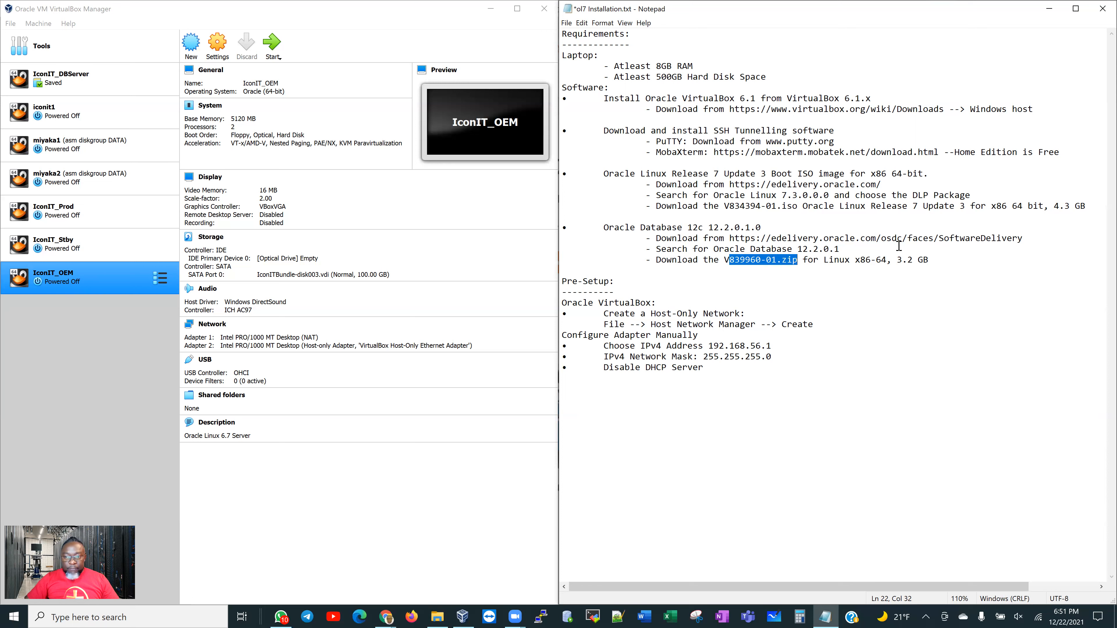
{"action": "left_click_drag", "start_coordinate": [896, 260], "coordinate": [933, 259]}
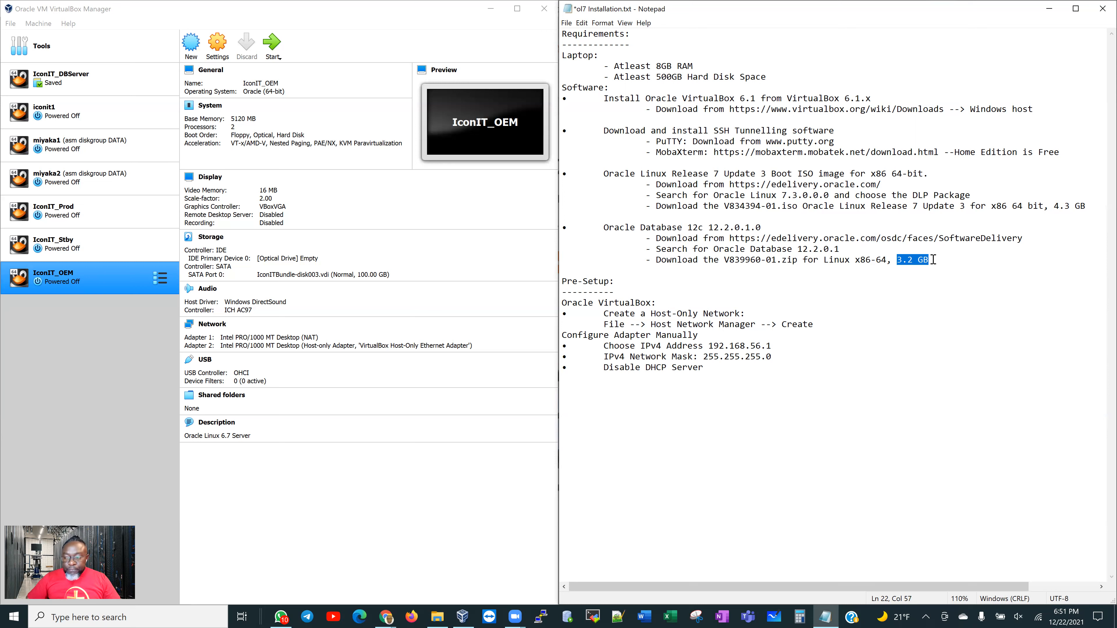
{"action": "left_click", "coordinate": [583, 269]}
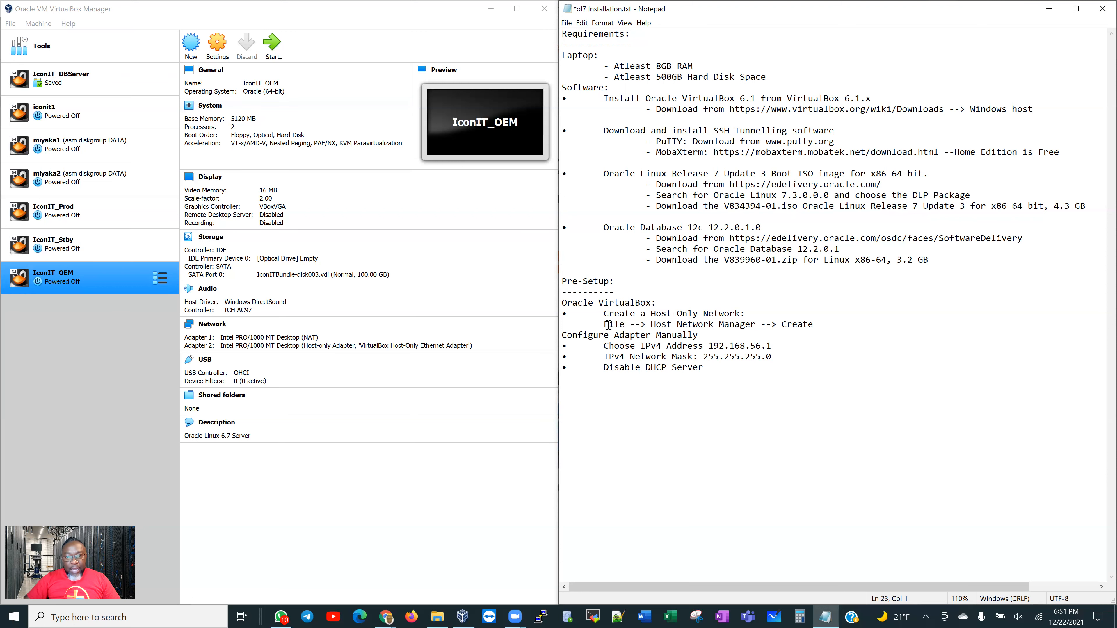
{"action": "left_click_drag", "start_coordinate": [605, 324], "coordinate": [809, 325]}
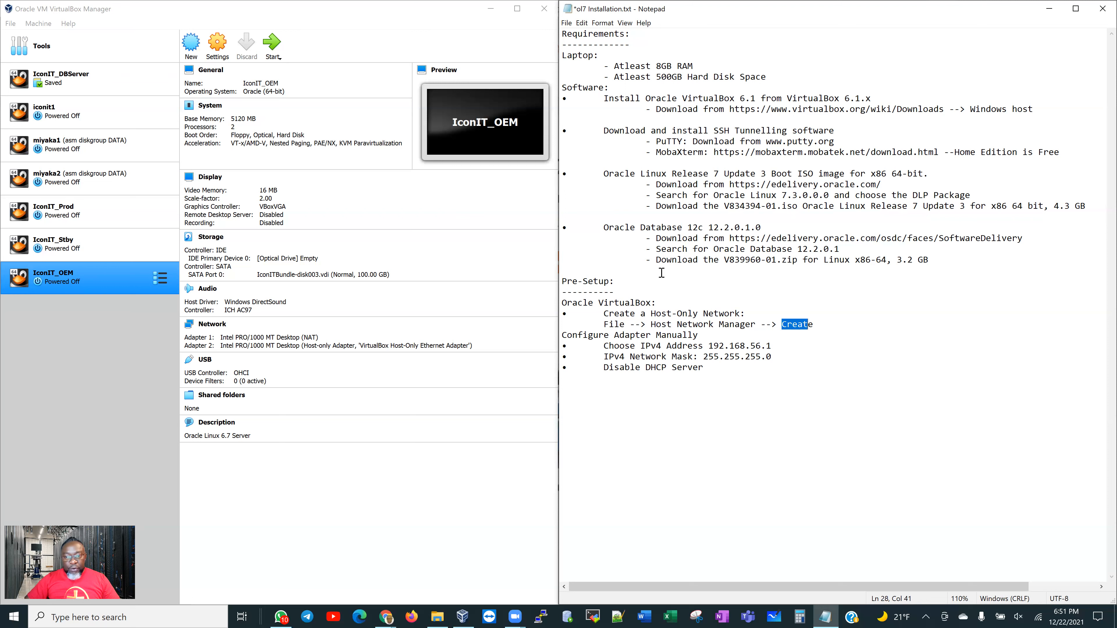
Open the Host Network Manager and create a second host-only adapter
{"action": "left_click", "coordinate": [13, 24]}
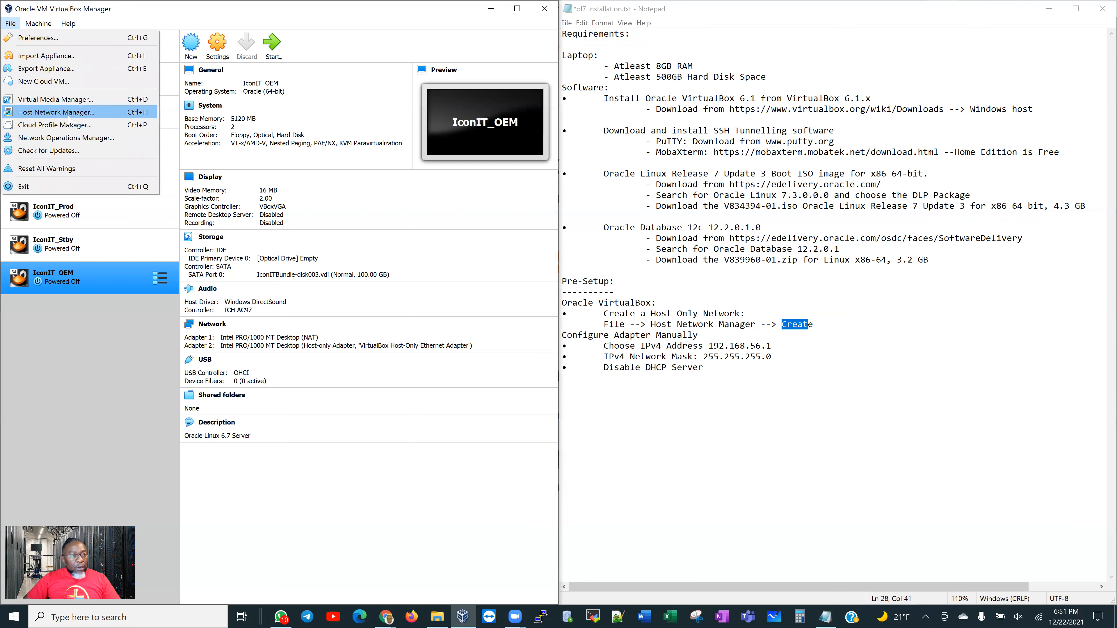
{"action": "left_click", "coordinate": [86, 115]}
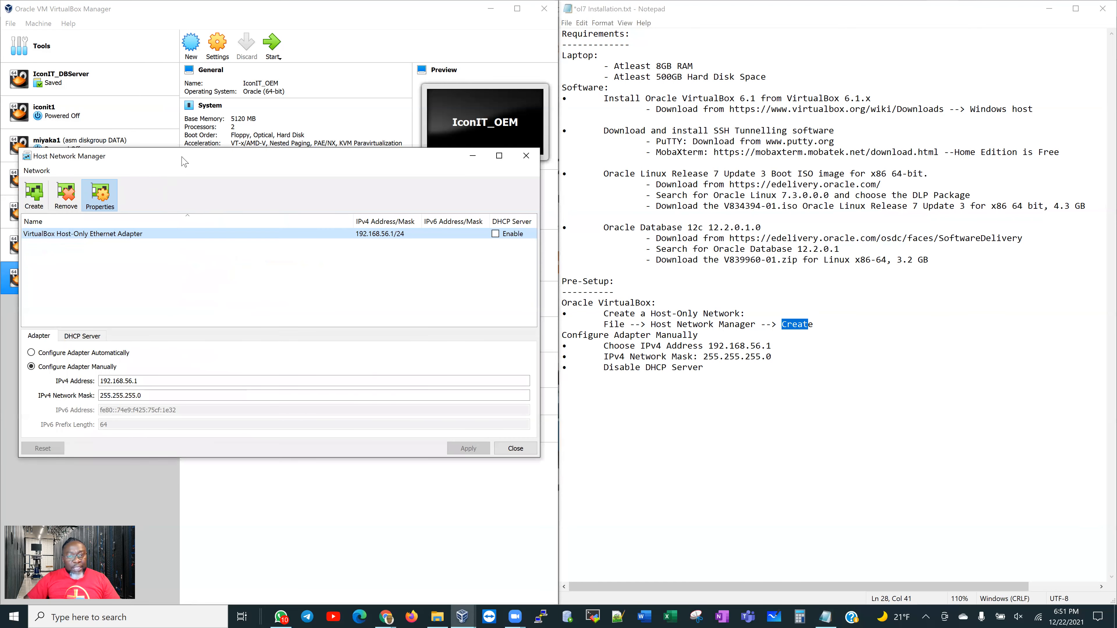
{"action": "left_click_drag", "start_coordinate": [184, 162], "coordinate": [196, 152]}
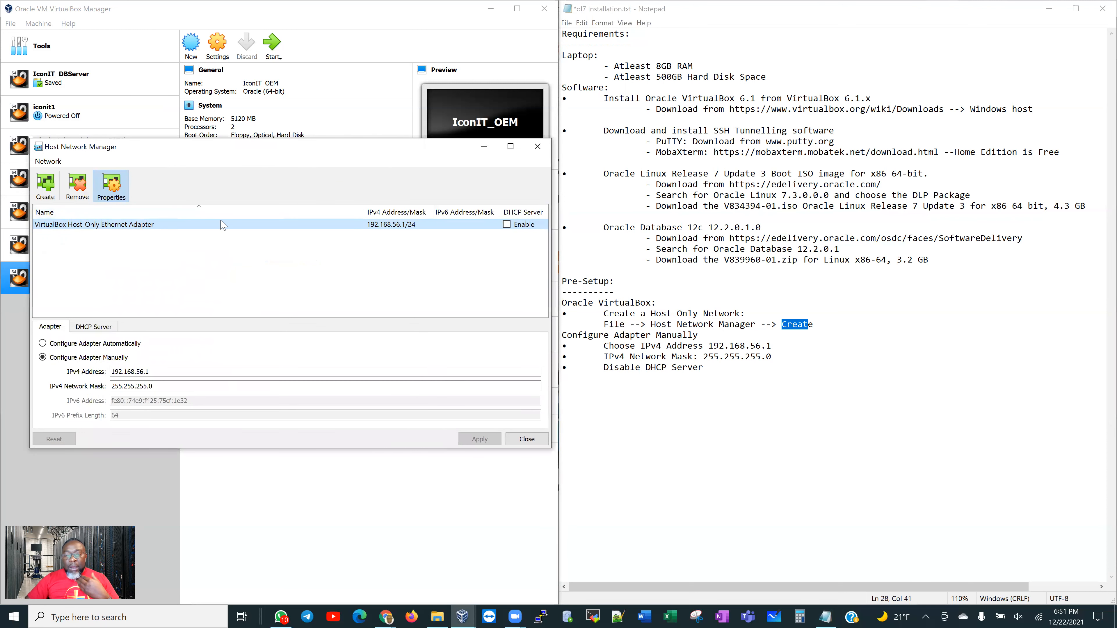
{"action": "left_click", "coordinate": [45, 191]}
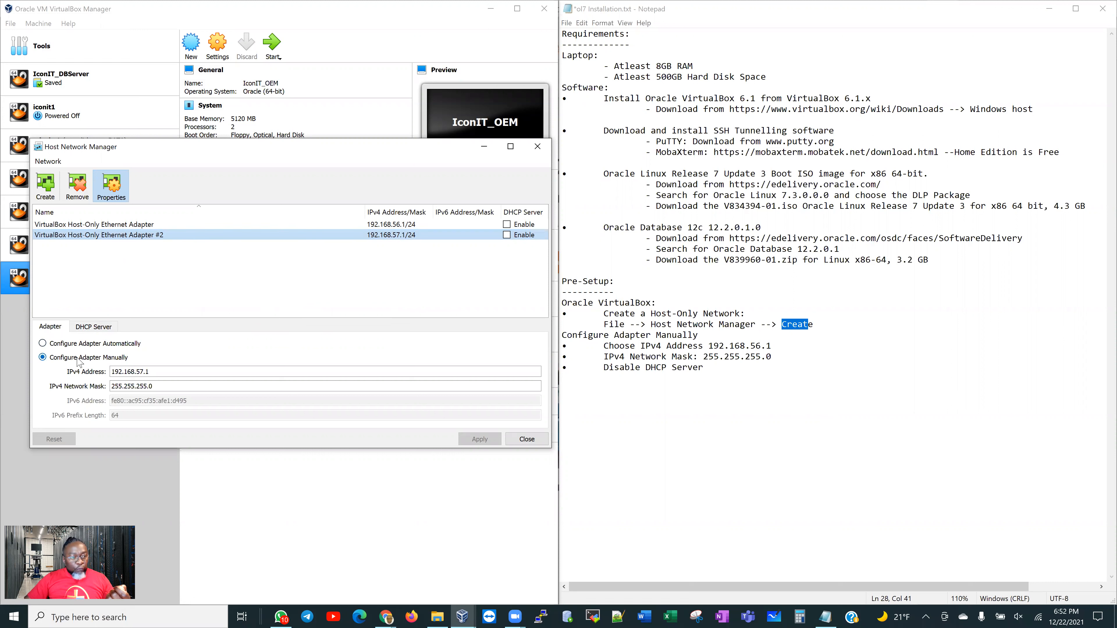
{"action": "left_click", "coordinate": [171, 372]}
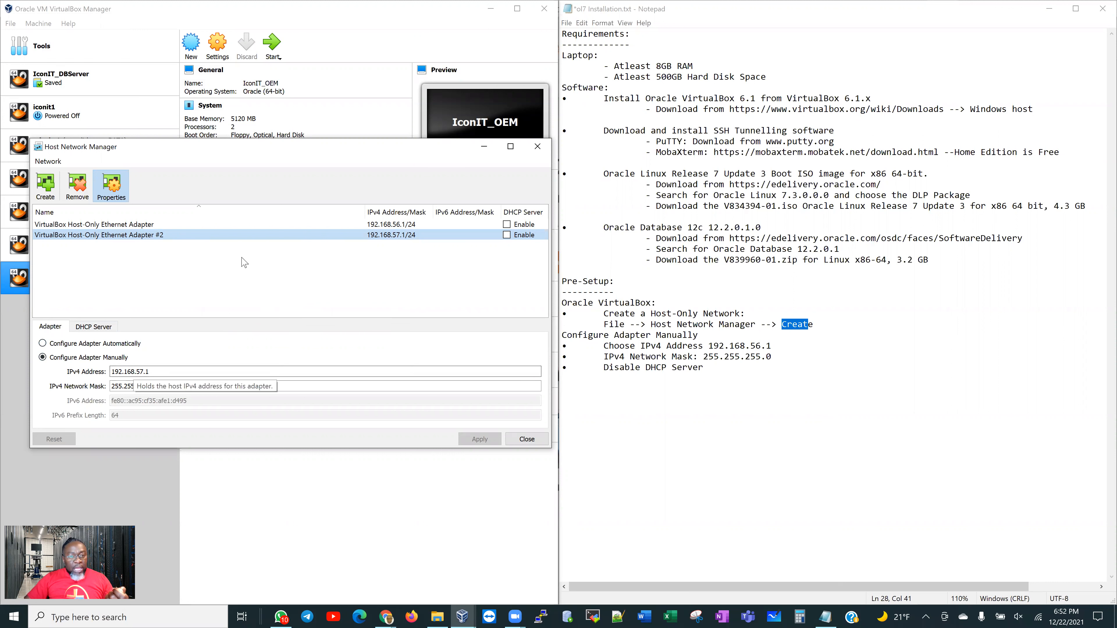
Remove host-only adapter #2, leaving the original adapter at 192.168.56.1
{"action": "right_click", "coordinate": [346, 235]}
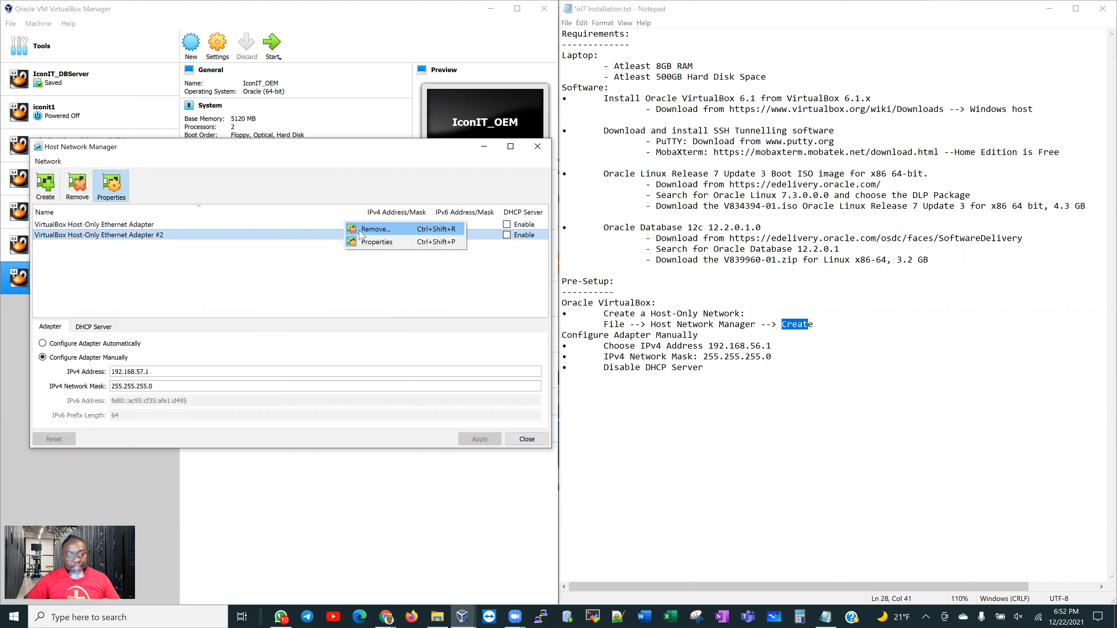
{"action": "left_click", "coordinate": [374, 229]}
{"action": "left_click", "coordinate": [280, 358]}
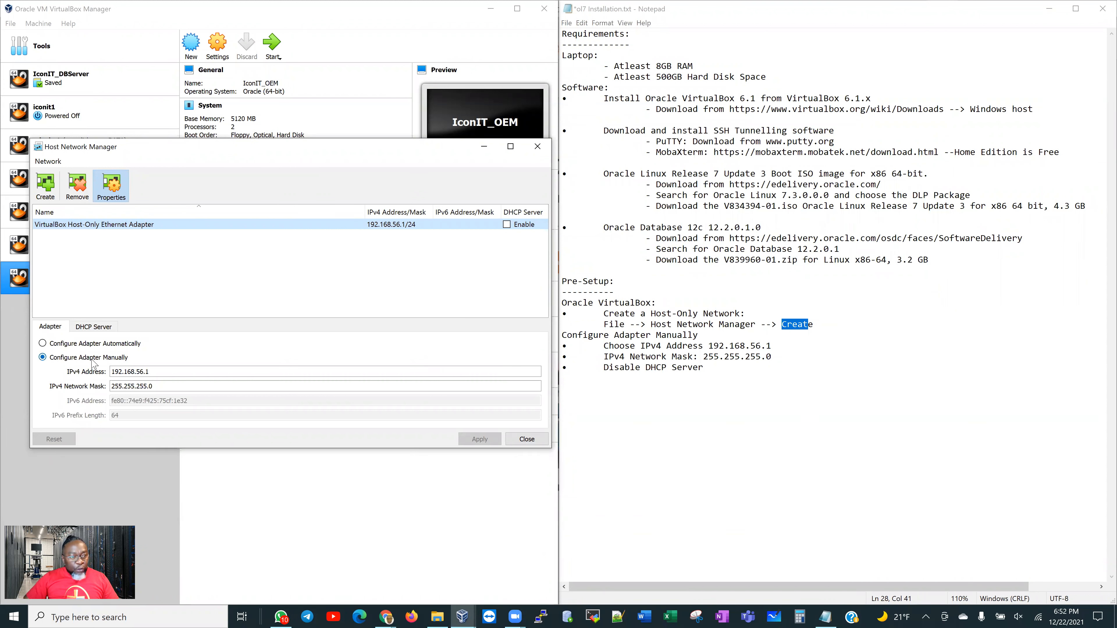
{"action": "left_click", "coordinate": [116, 373]}
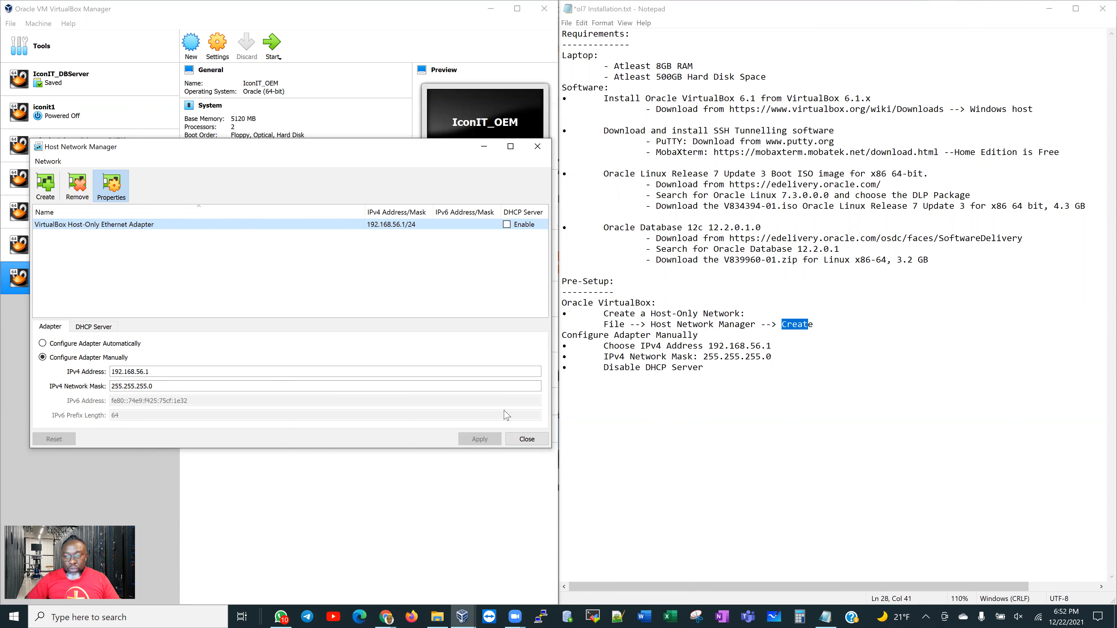
Close the Host Network Manager and highlight the V834394-01.iso and V839960-01.zip names in the notes
{"action": "left_click", "coordinate": [526, 440]}
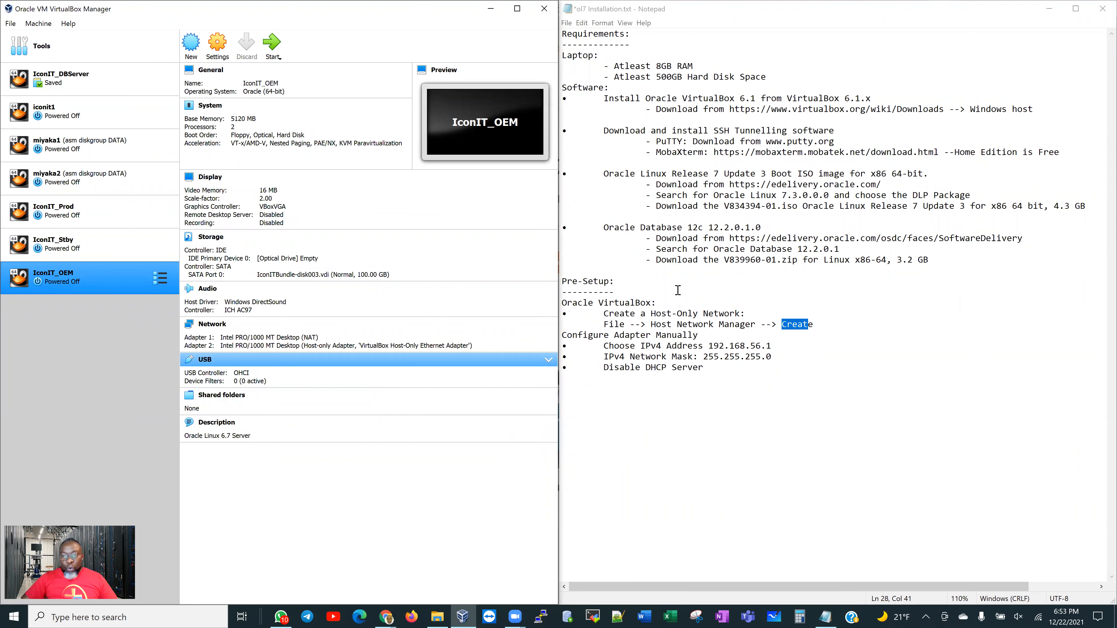
{"action": "left_click_drag", "start_coordinate": [725, 207], "coordinate": [795, 208]}
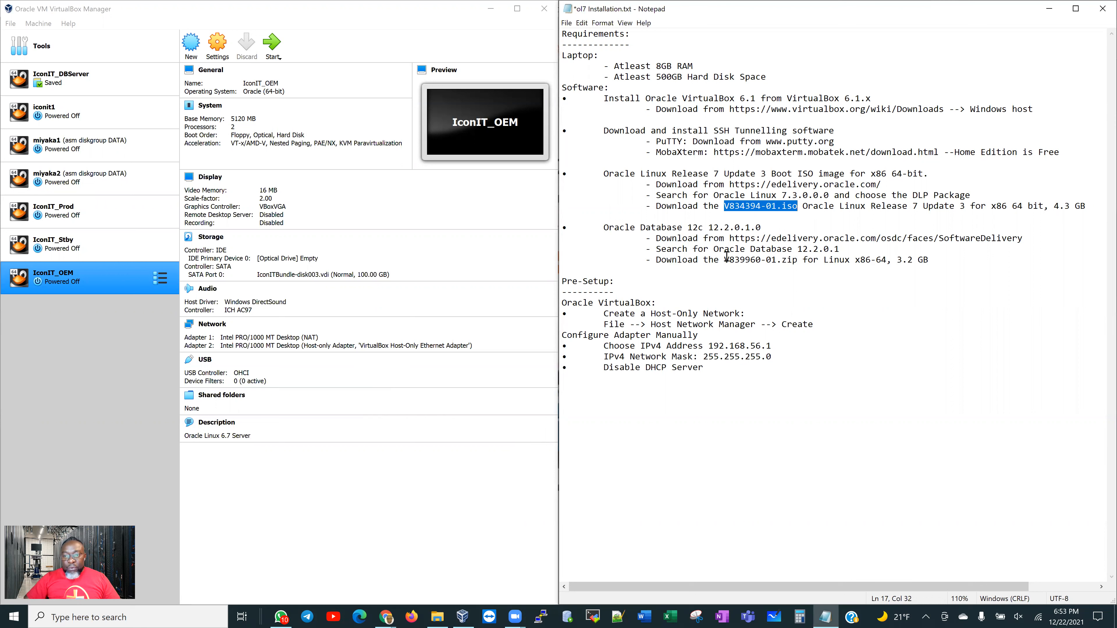
{"action": "left_click_drag", "start_coordinate": [725, 257], "coordinate": [798, 259]}
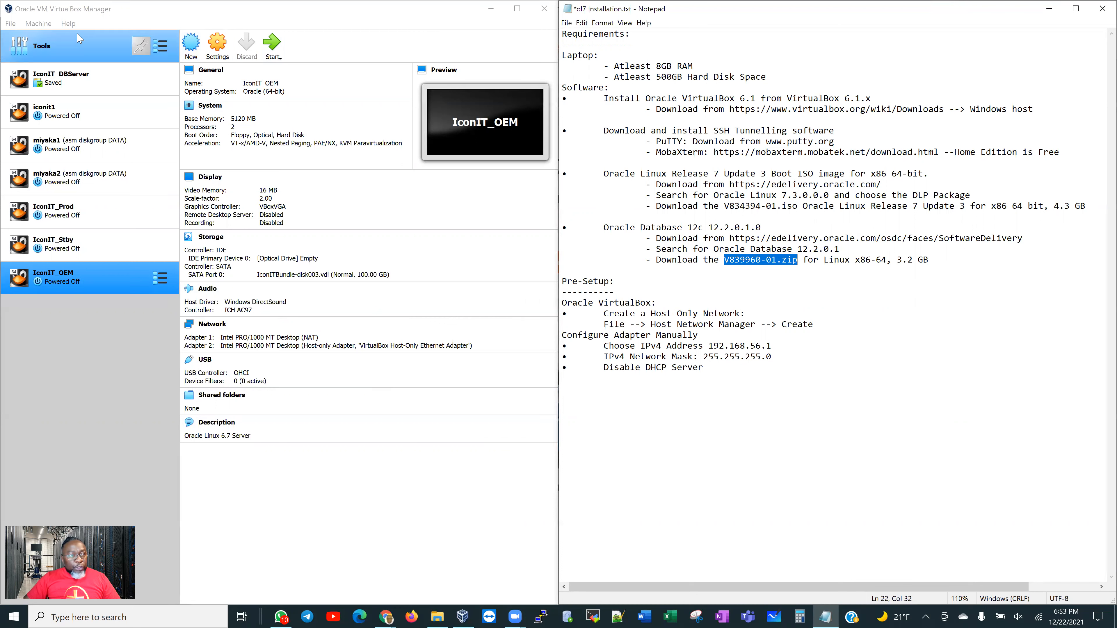
{"action": "left_click", "coordinate": [44, 24]}
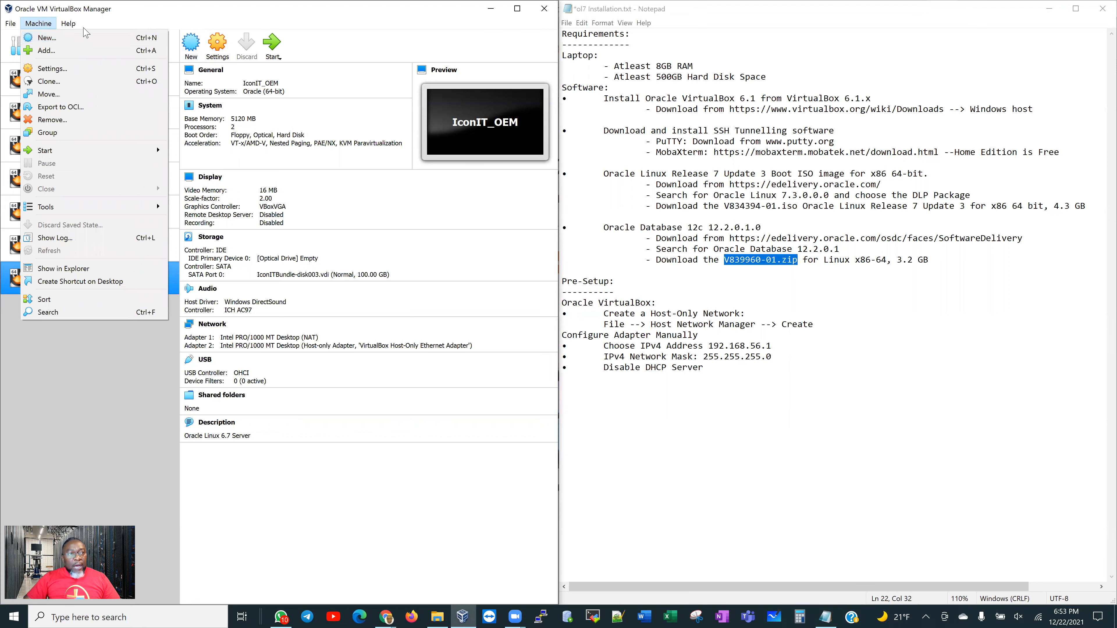
{"action": "left_click", "coordinate": [68, 23]}
Start a new virtual machine named primsrv with a Linux operating system type
{"action": "left_click", "coordinate": [196, 15]}
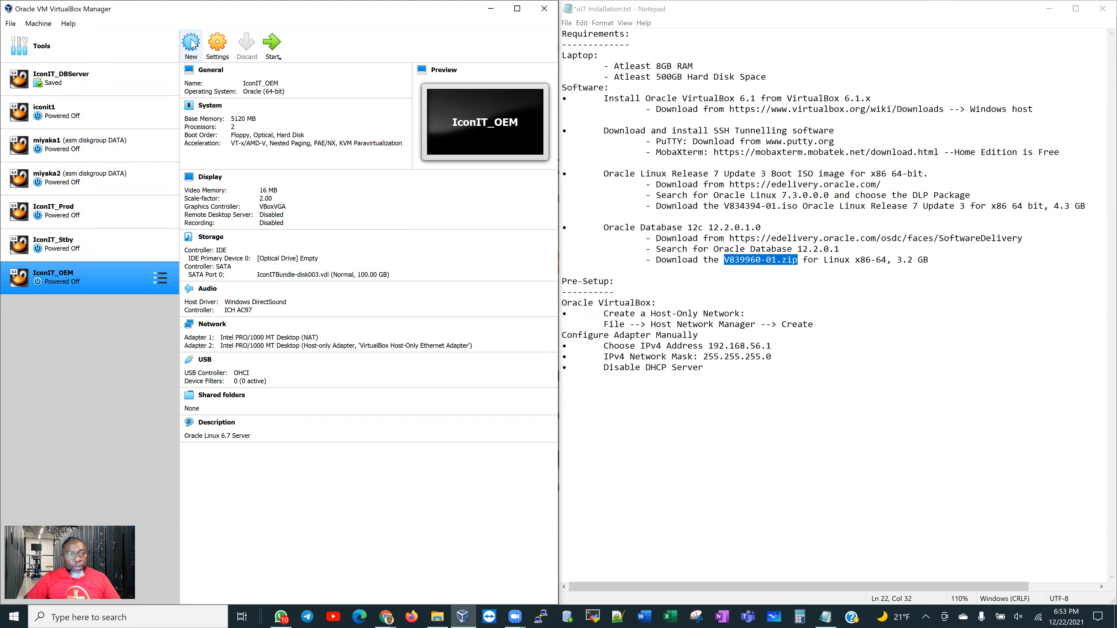
{"action": "left_click", "coordinate": [191, 40]}
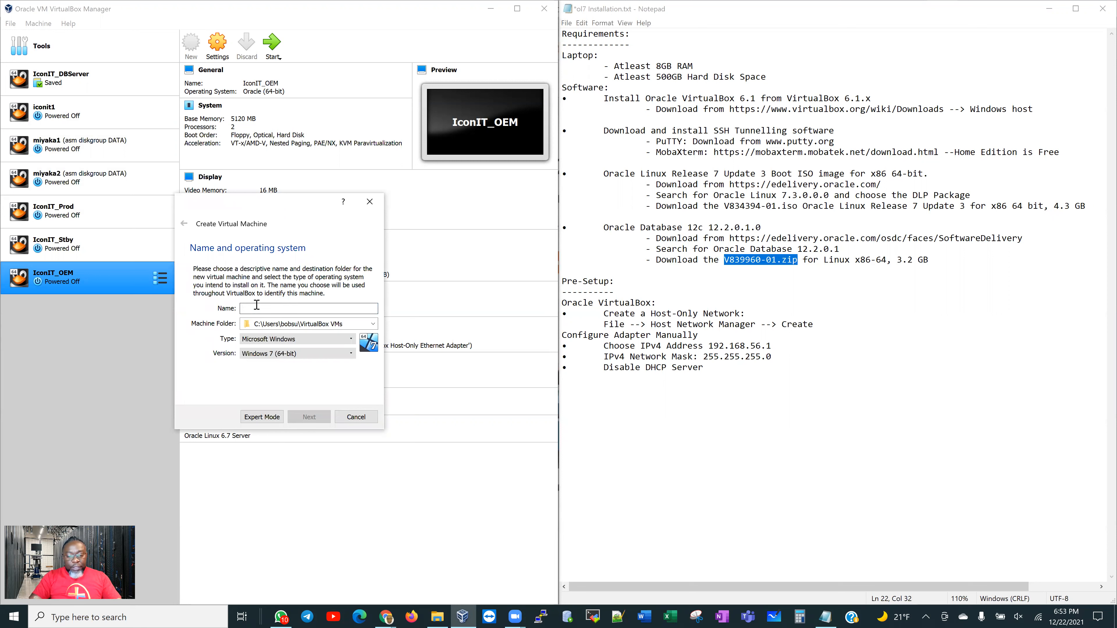
{"action": "type", "text": "pr"}
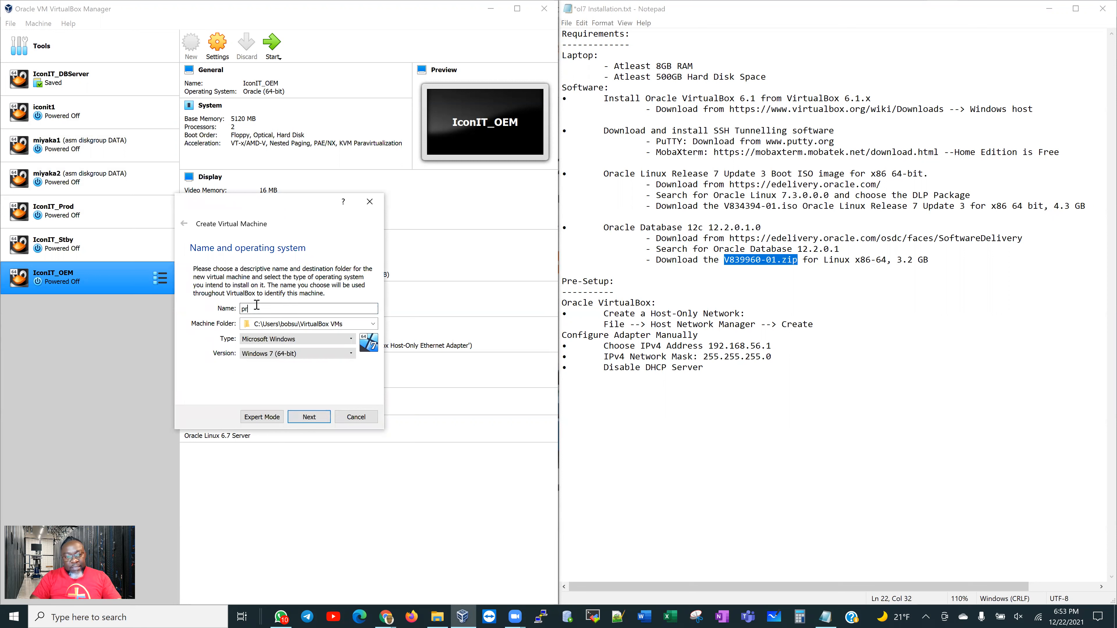
{"action": "type", "text": "imsrv"}
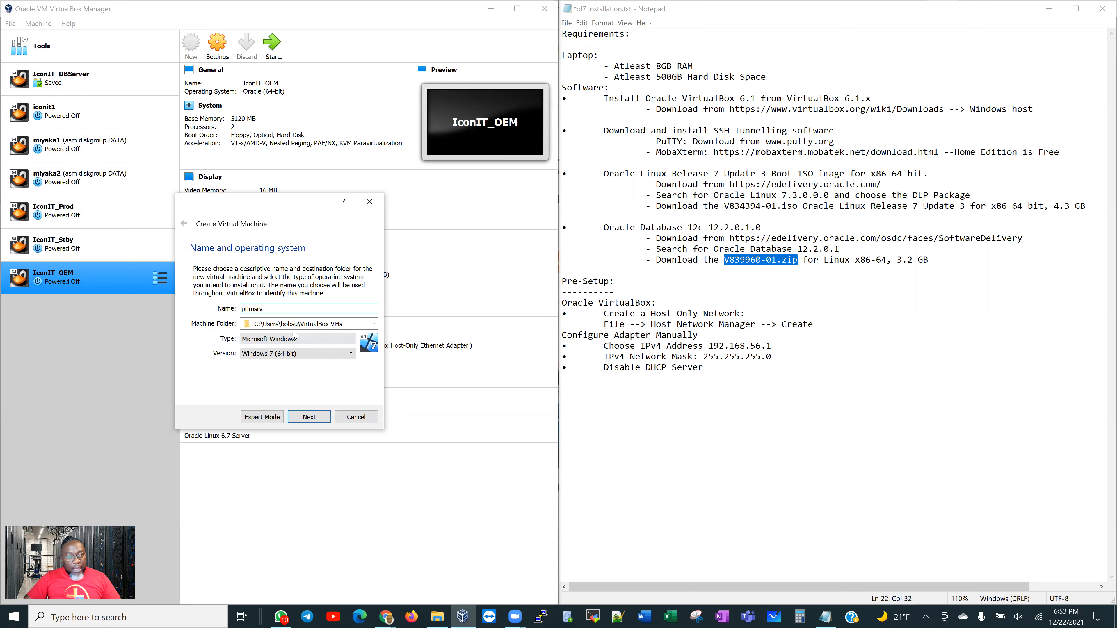
{"action": "left_click", "coordinate": [303, 340]}
{"action": "left_click", "coordinate": [303, 354]}
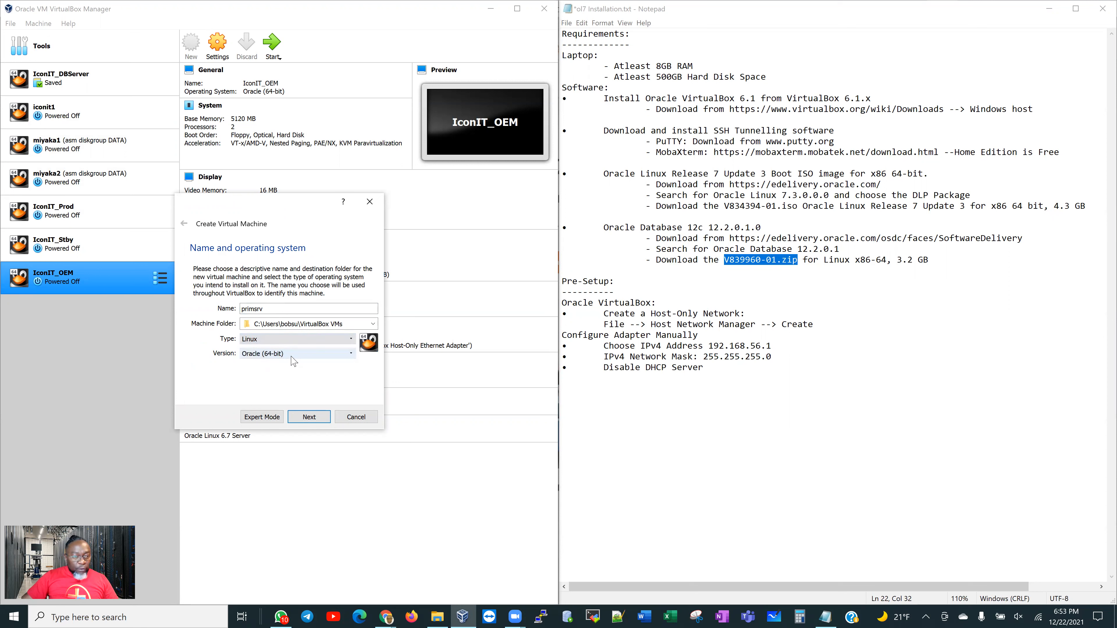
{"action": "left_click", "coordinate": [311, 418]}
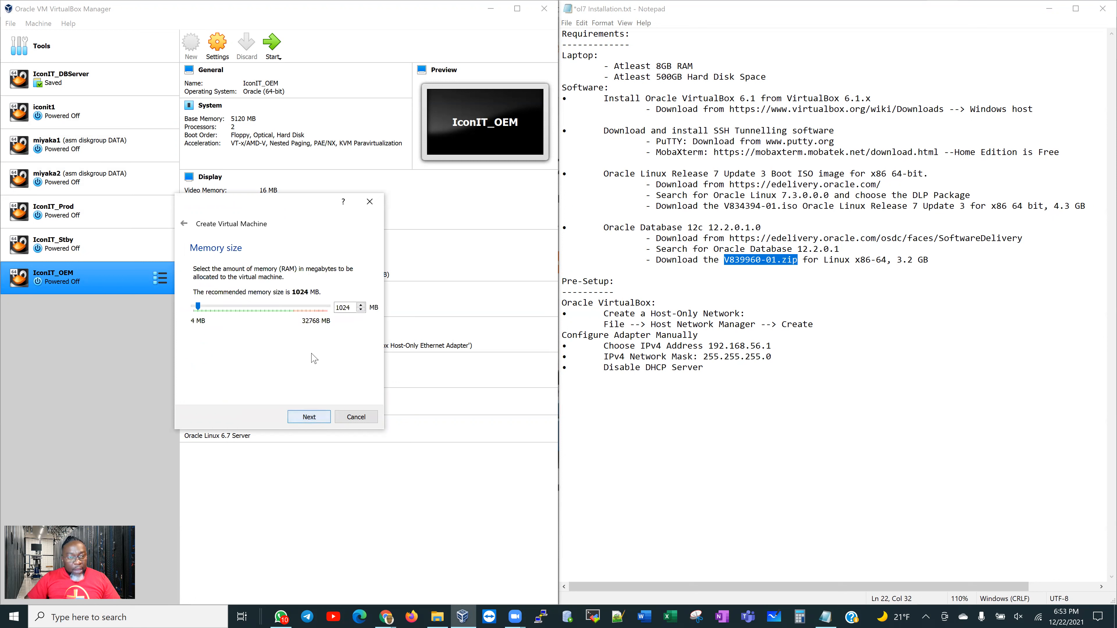
Give primsrv 4096 MB of memory
{"action": "left_click", "coordinate": [299, 309]}
{"action": "left_click", "coordinate": [300, 309]}
{"action": "left_click", "coordinate": [301, 310]}
{"action": "left_click", "coordinate": [301, 309]}
{"action": "left_click", "coordinate": [199, 306]}
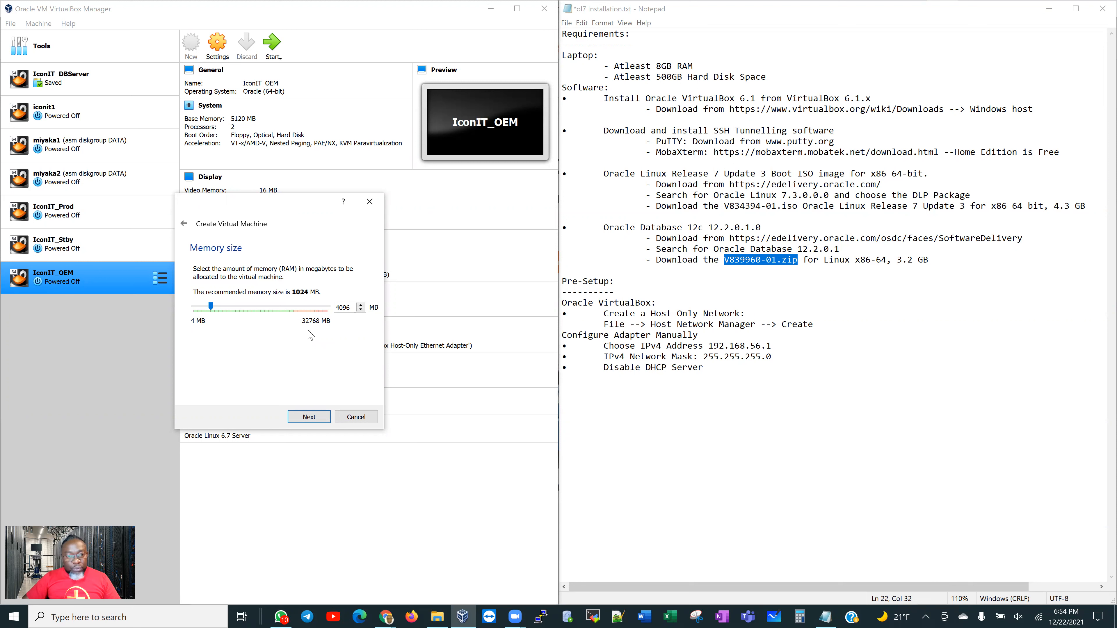
{"action": "left_click", "coordinate": [309, 416]}
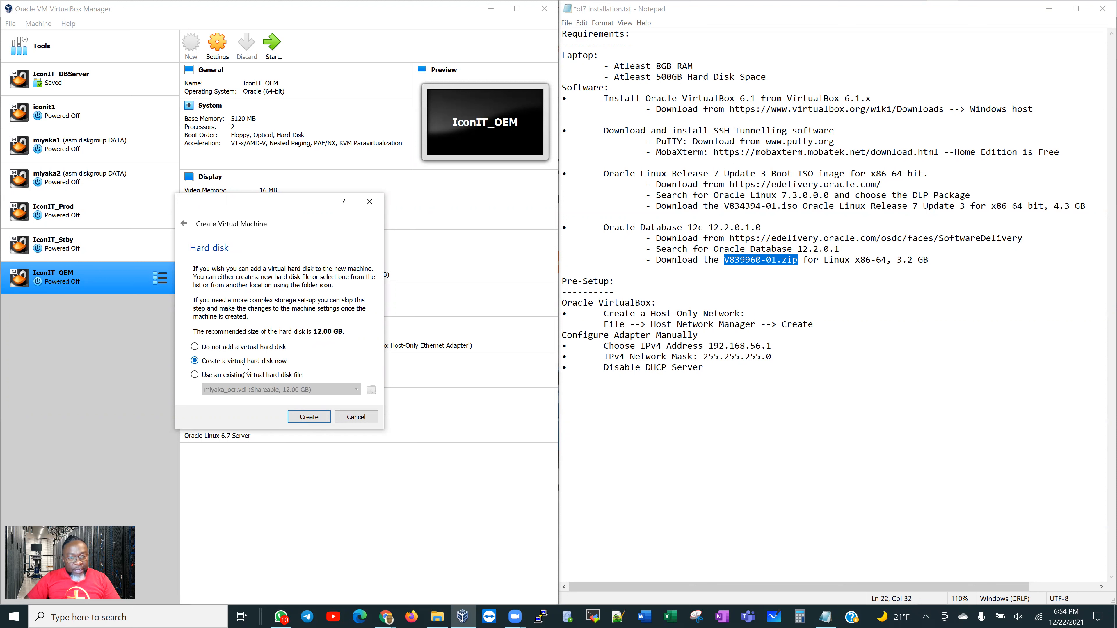
Create a new 100 GB VDI hard disk, primsrv.vdi, to finish the VM
{"action": "left_click", "coordinate": [305, 418]}
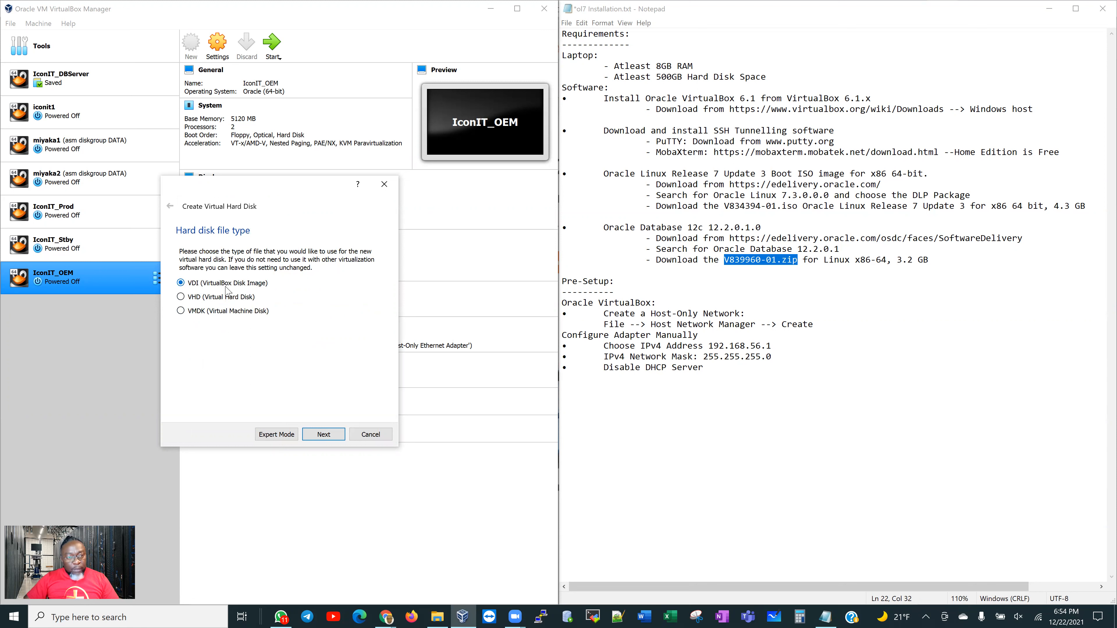
{"action": "left_click", "coordinate": [324, 434]}
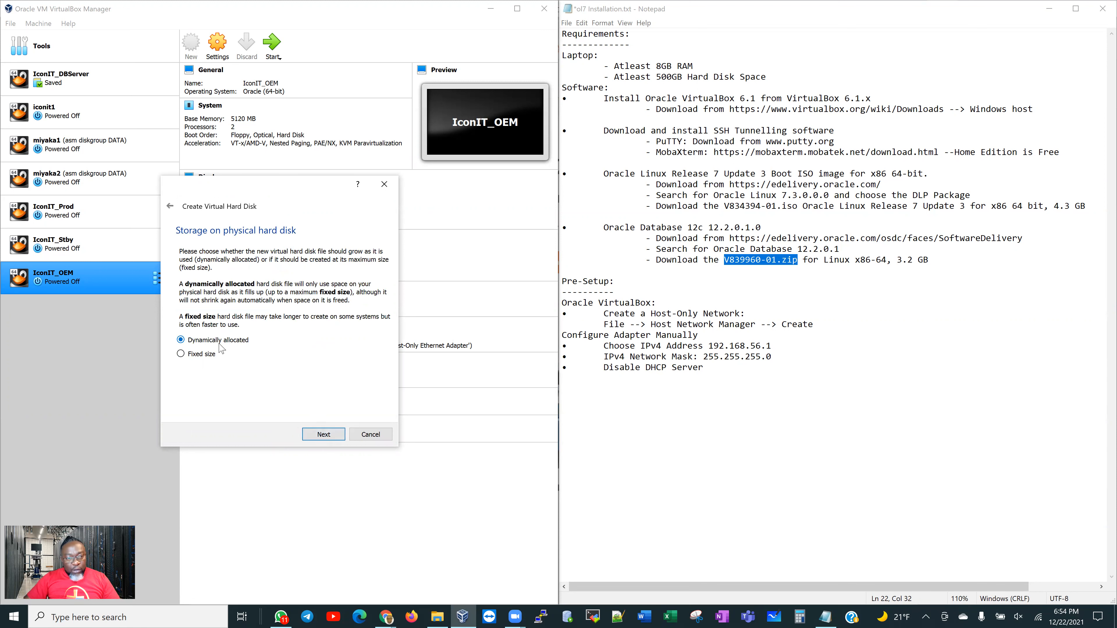
{"action": "left_click", "coordinate": [331, 435]}
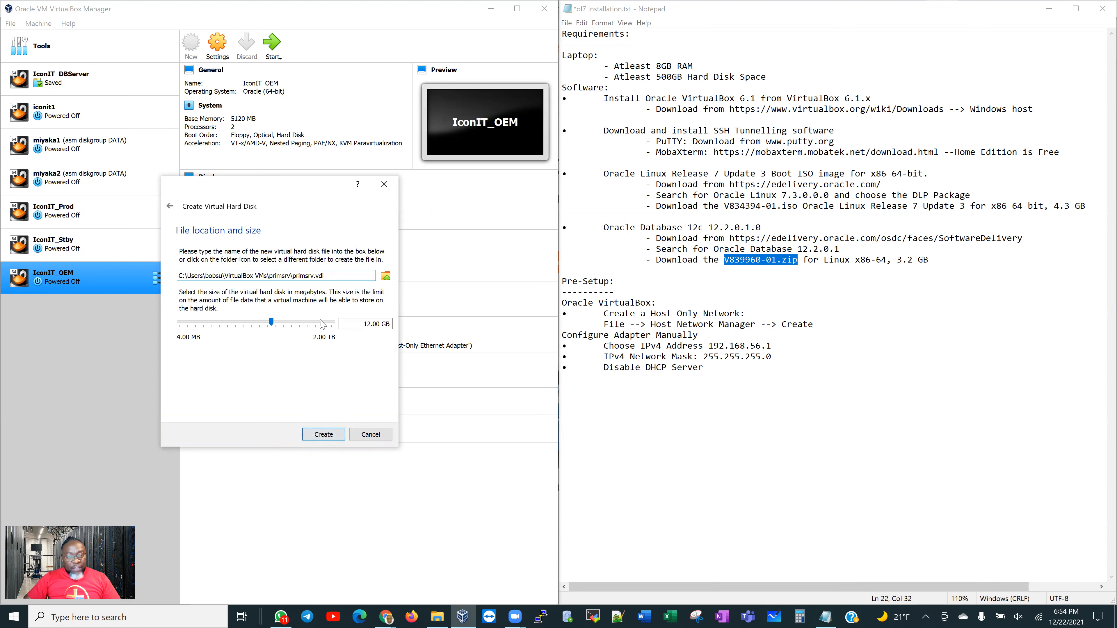
{"action": "left_click", "coordinate": [368, 323]}
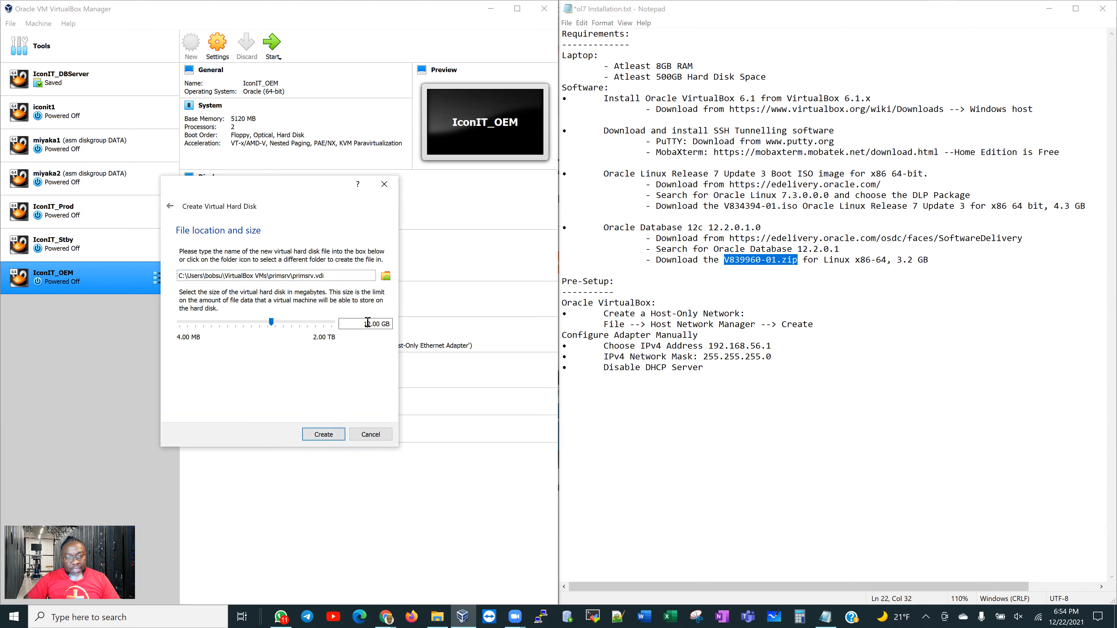
{"action": "type", "text": "100"}
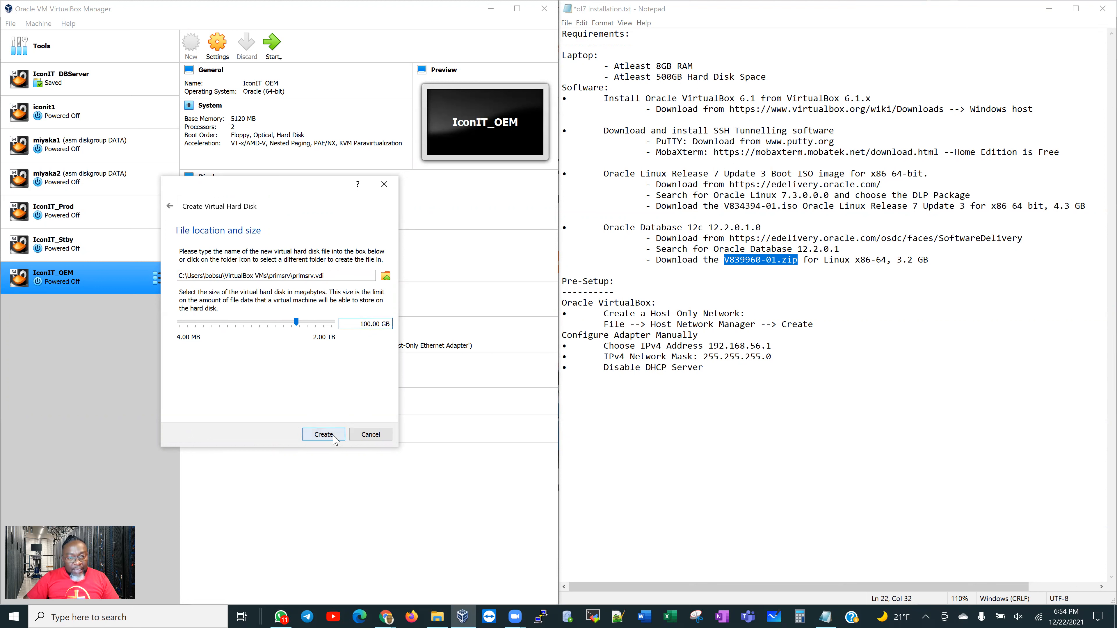
{"action": "left_click", "coordinate": [324, 435]}
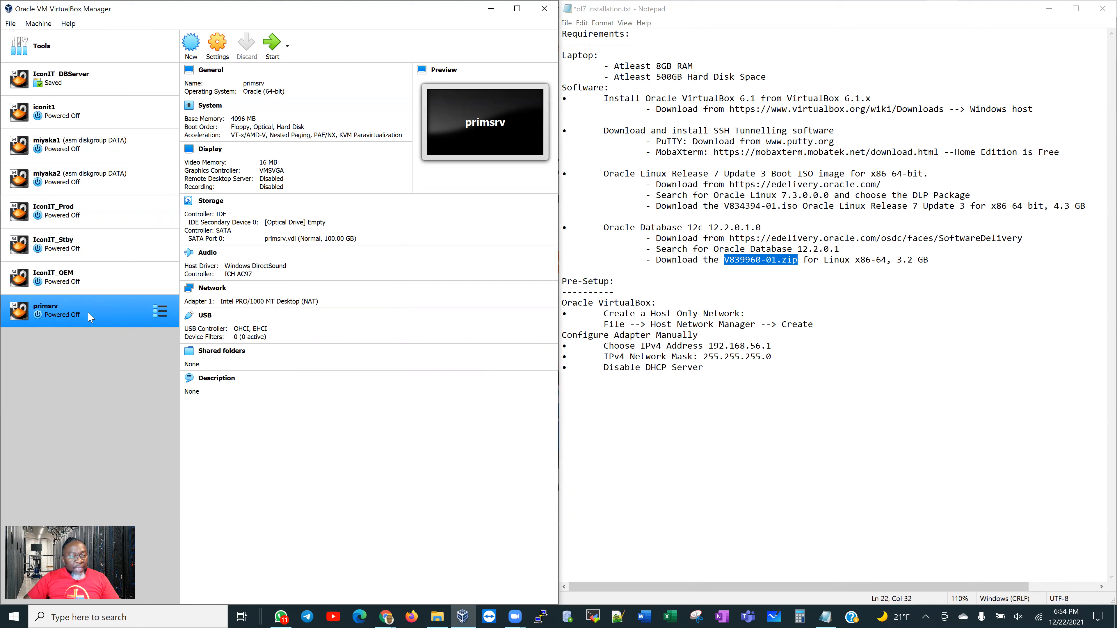
In primsrv's settings, set Shared Clipboard and Drag'n'Drop to Bidirectional
{"action": "right_click", "coordinate": [95, 316]}
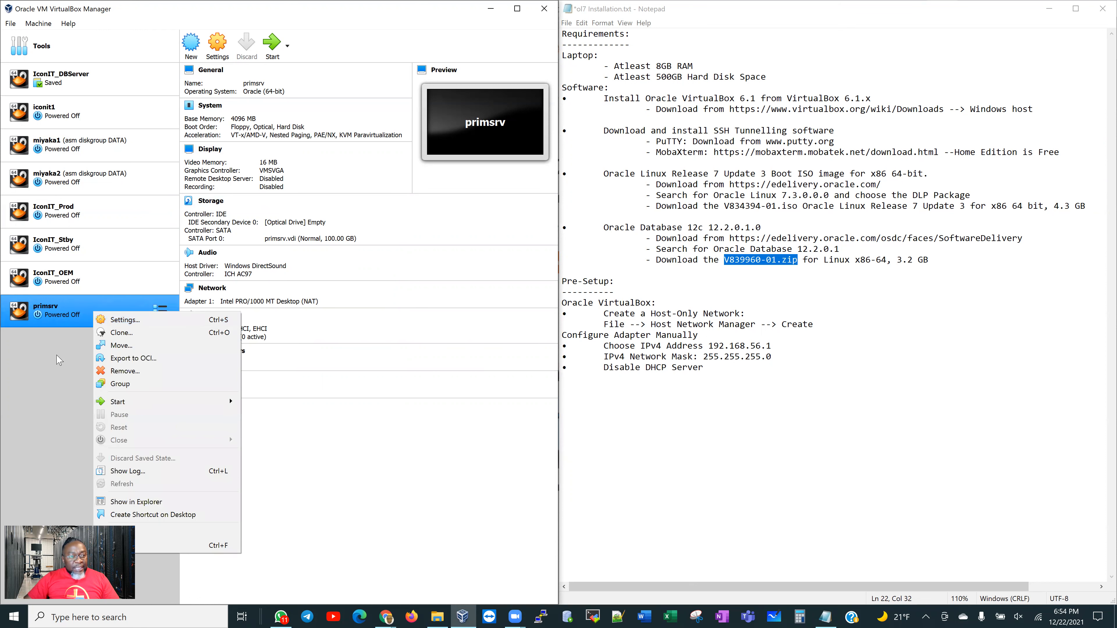
{"action": "left_click", "coordinate": [217, 54]}
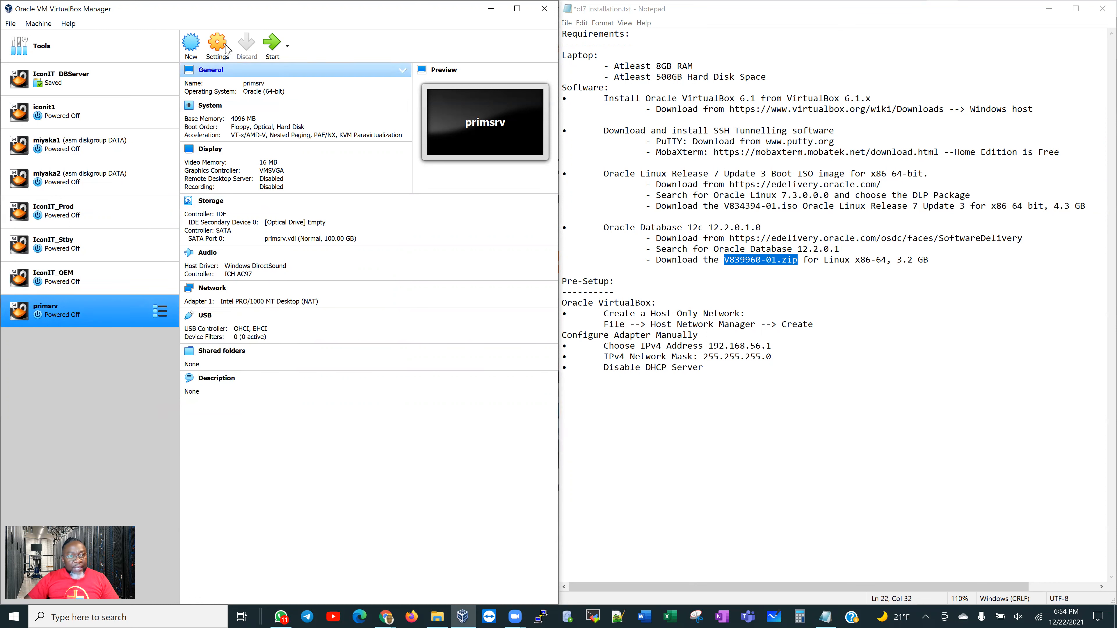
{"action": "left_click", "coordinate": [222, 49]}
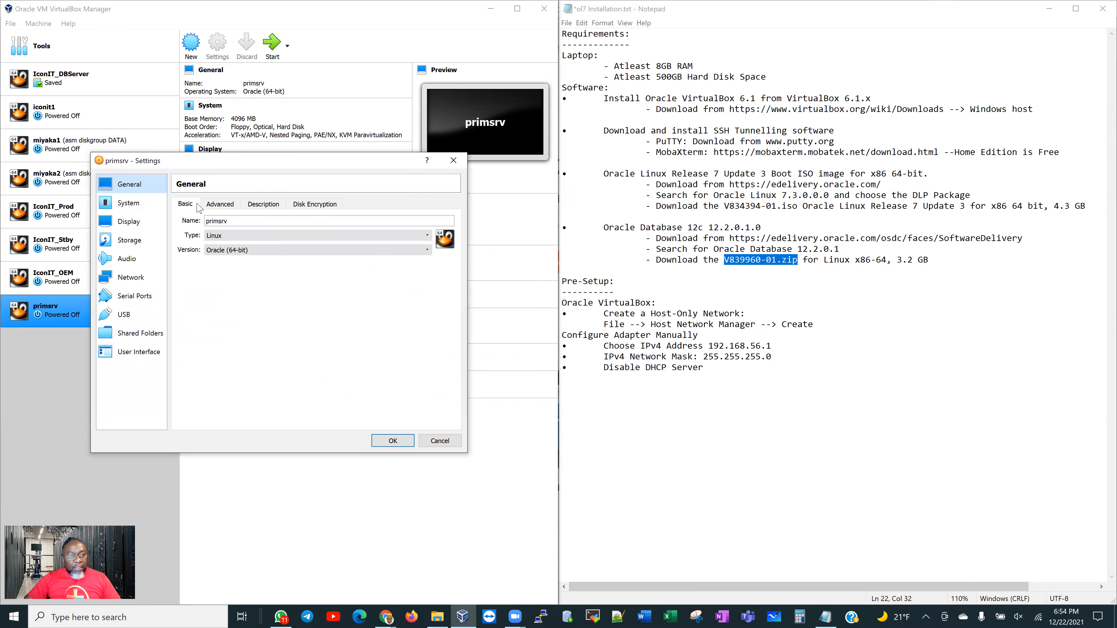
{"action": "left_click", "coordinate": [226, 219]}
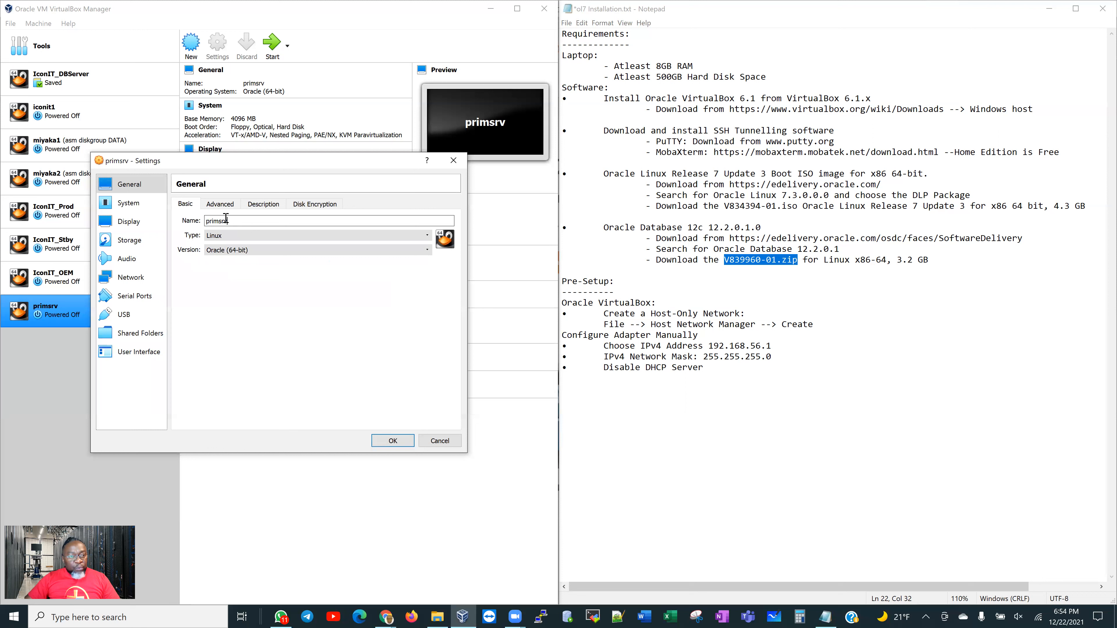
{"action": "left_click", "coordinate": [220, 205]}
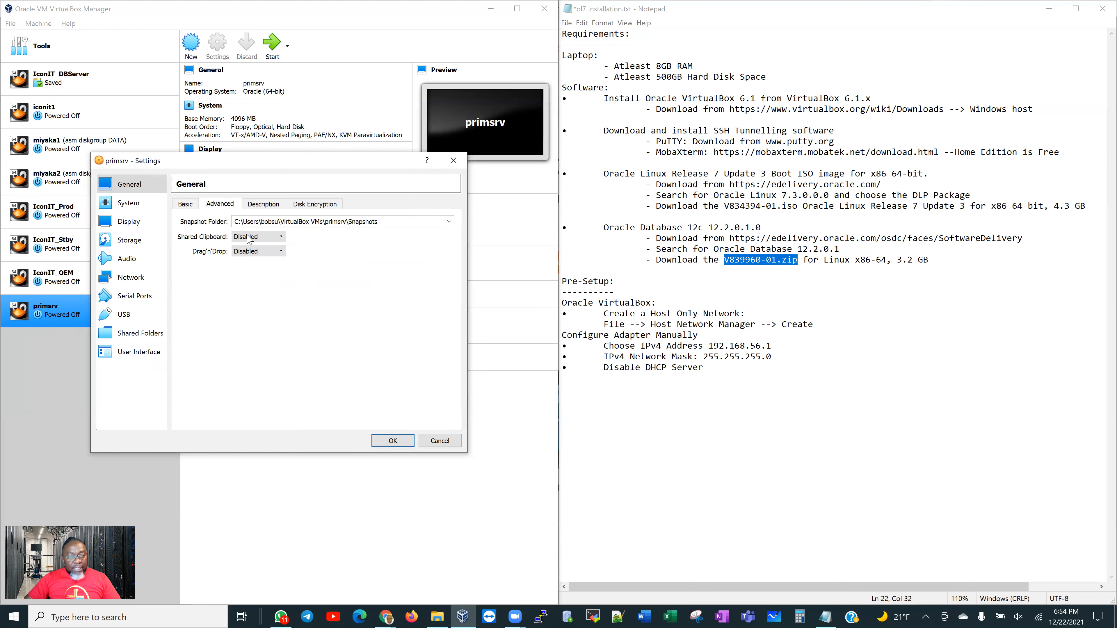
{"action": "left_click", "coordinate": [252, 238]}
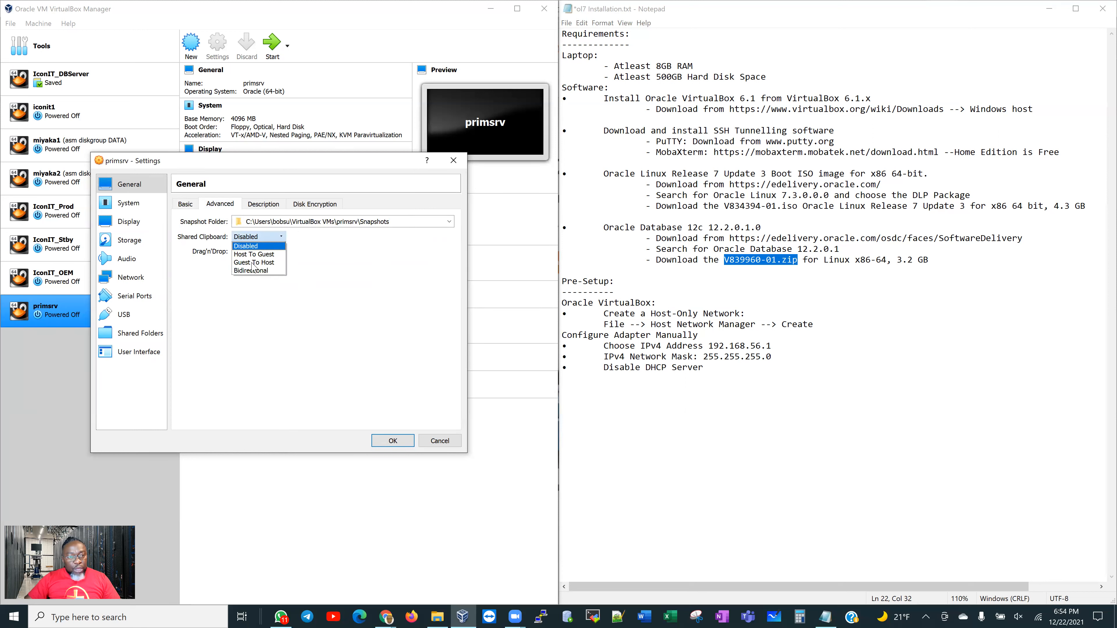
{"action": "left_click", "coordinate": [253, 272]}
{"action": "left_click", "coordinate": [258, 251]}
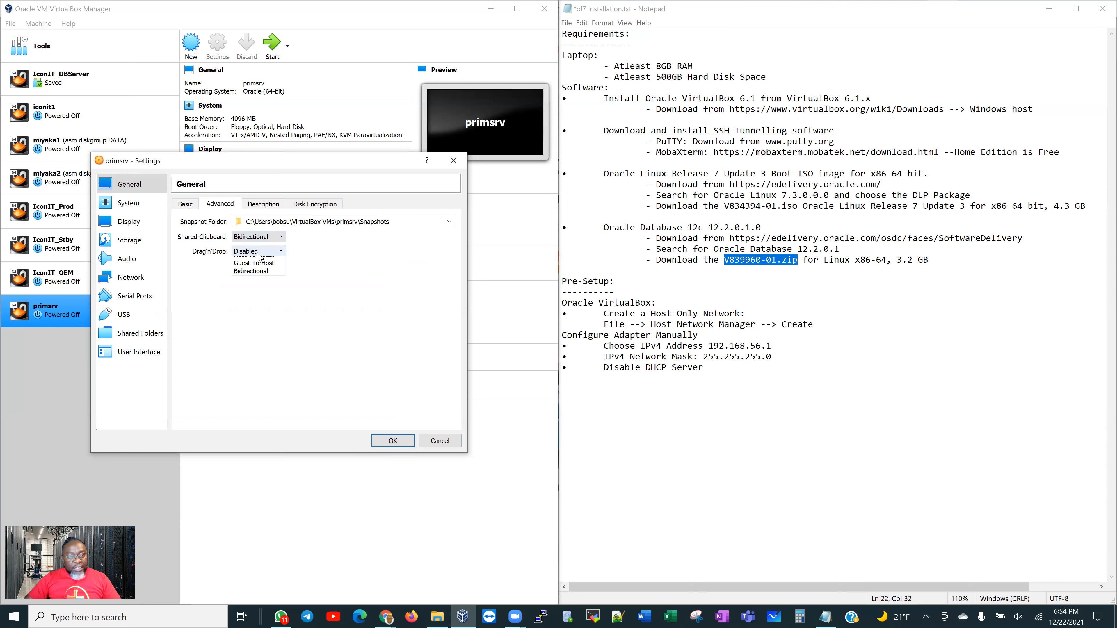
{"action": "left_click", "coordinate": [252, 286]}
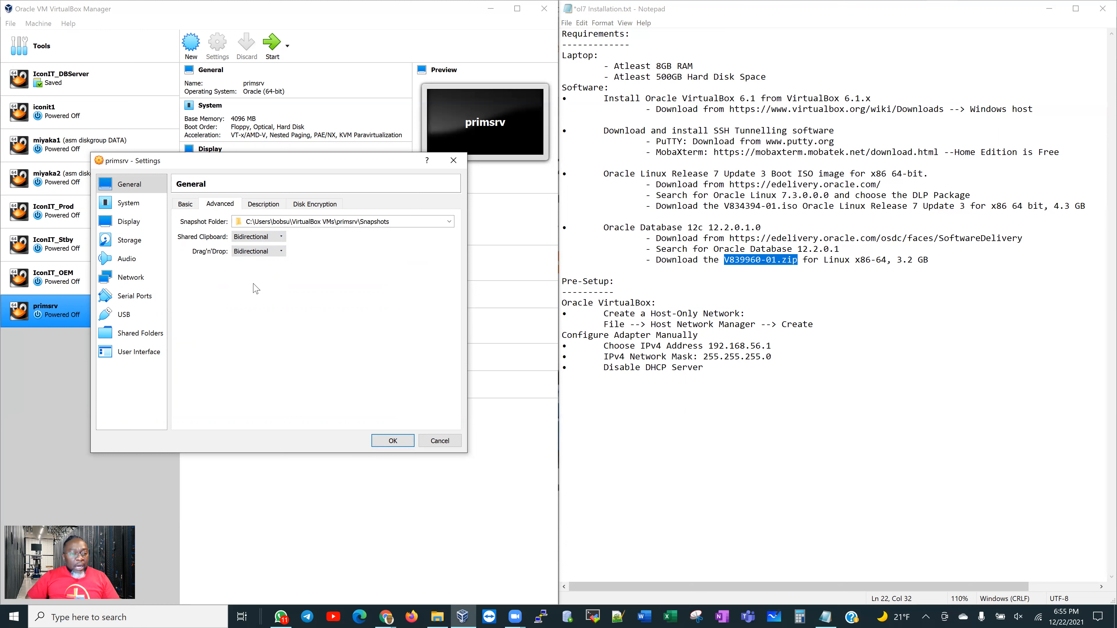
Enter the VM description 'Oracle Linux 7.3 Server'
{"action": "left_click", "coordinate": [266, 206]}
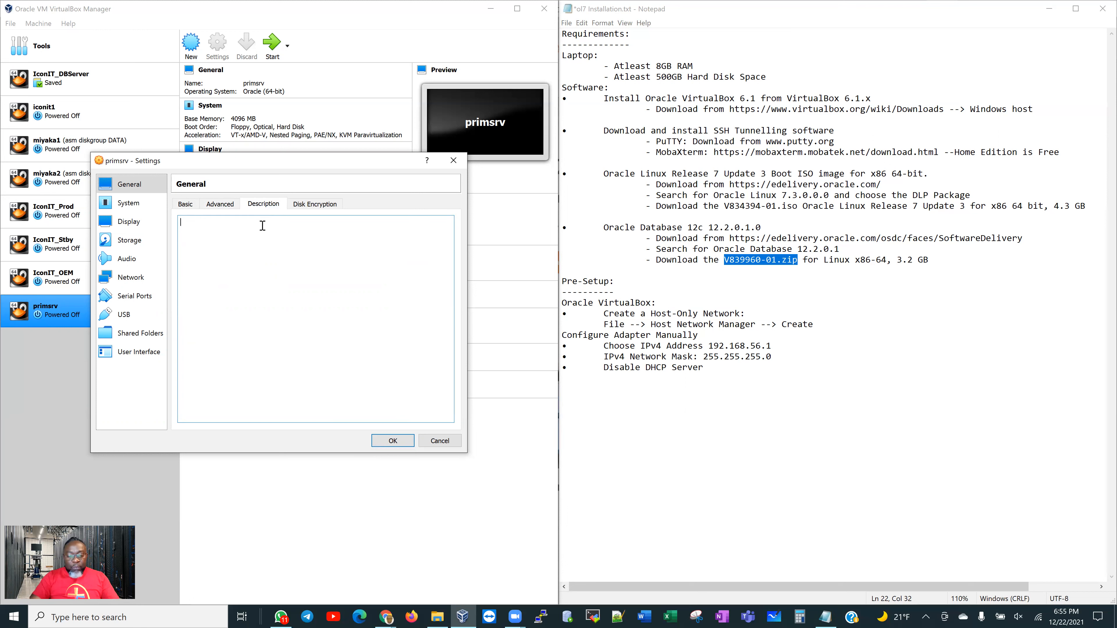
{"action": "type", "text": "Oracle Linux 7.3 S"}
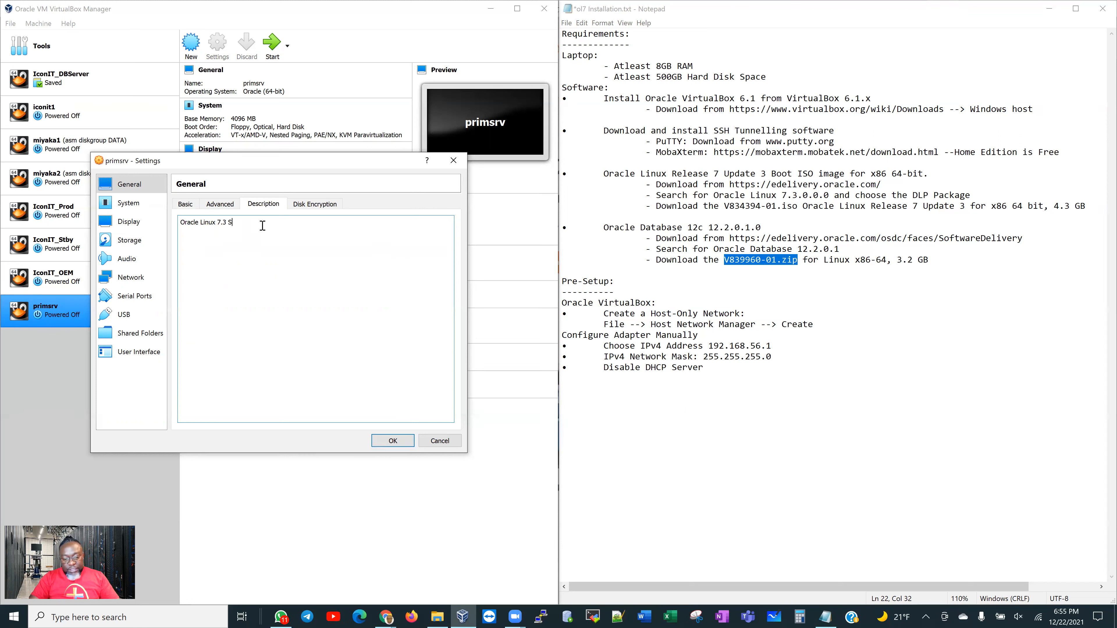
{"action": "type", "text": "erver"}
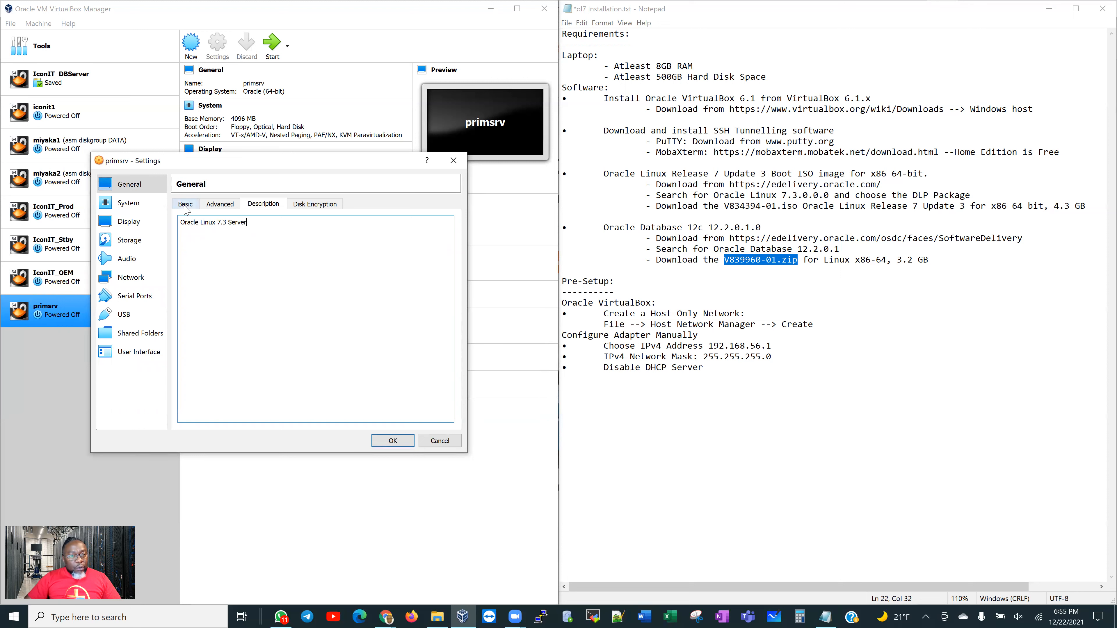
{"action": "left_click", "coordinate": [181, 206]}
Drop floppy from the boot order, and give primsrv 2 processors and a USB Tablet pointing device
{"action": "left_click", "coordinate": [132, 208]}
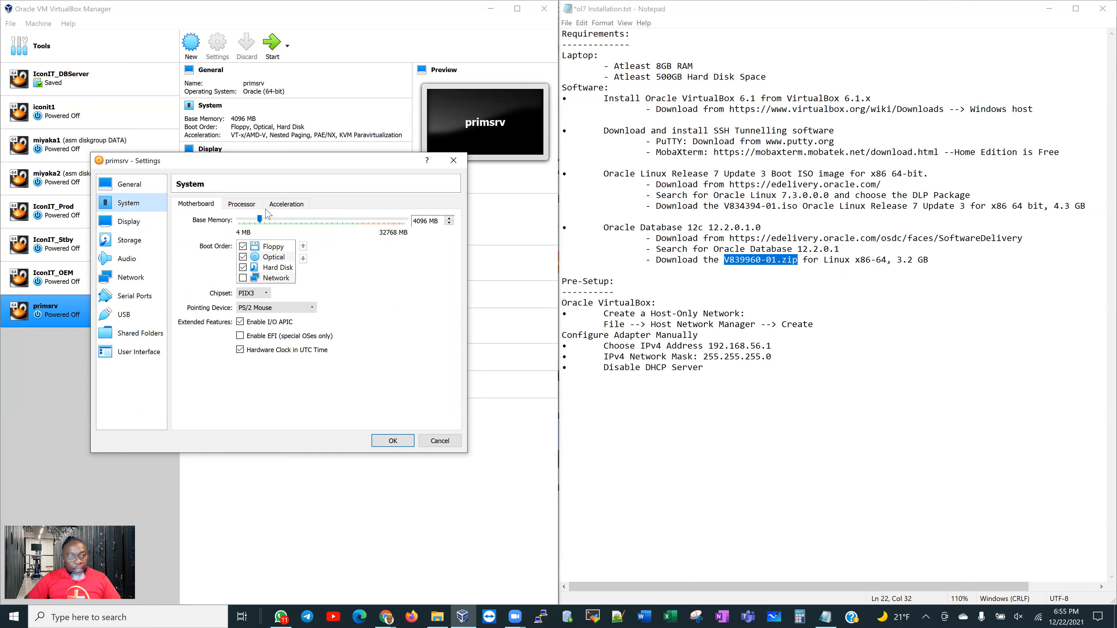
{"action": "left_click", "coordinate": [243, 247]}
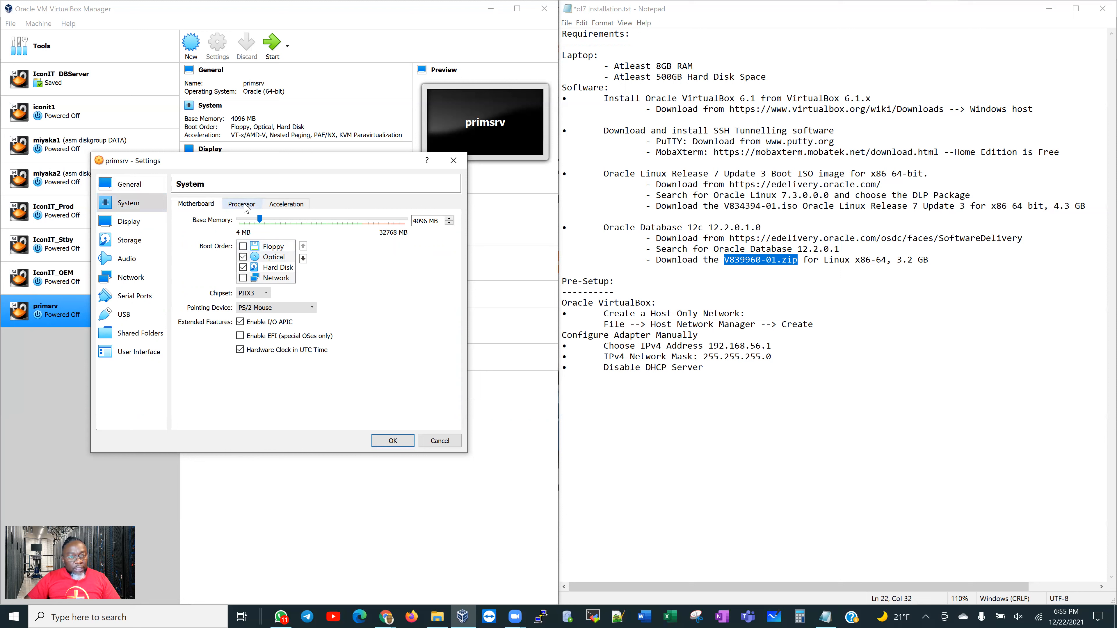
{"action": "left_click", "coordinate": [243, 205]}
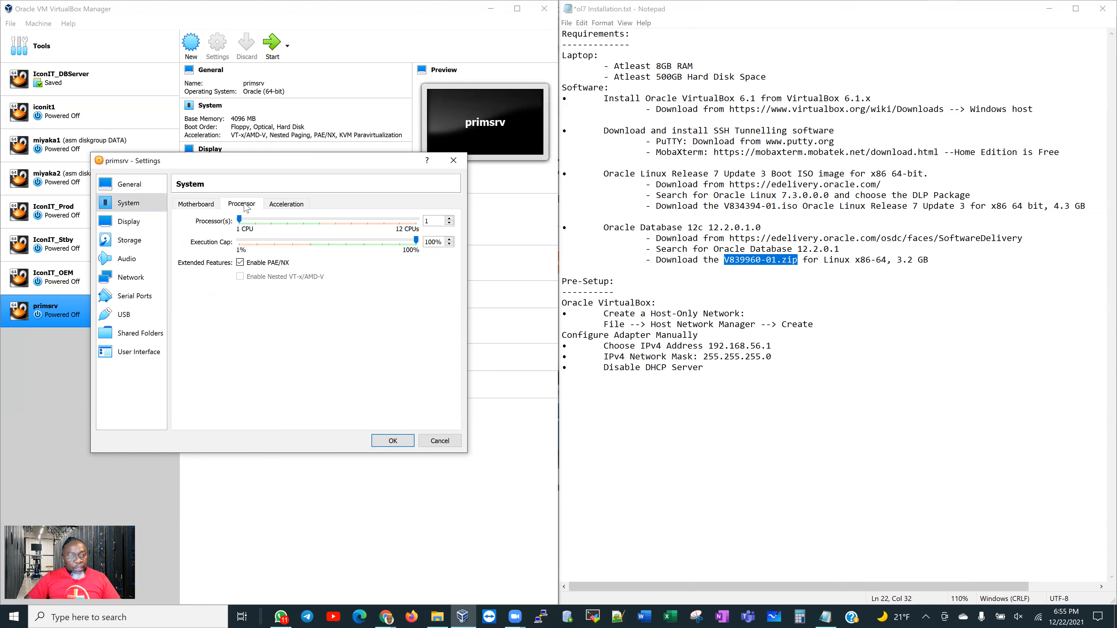
{"action": "left_click", "coordinate": [449, 218]}
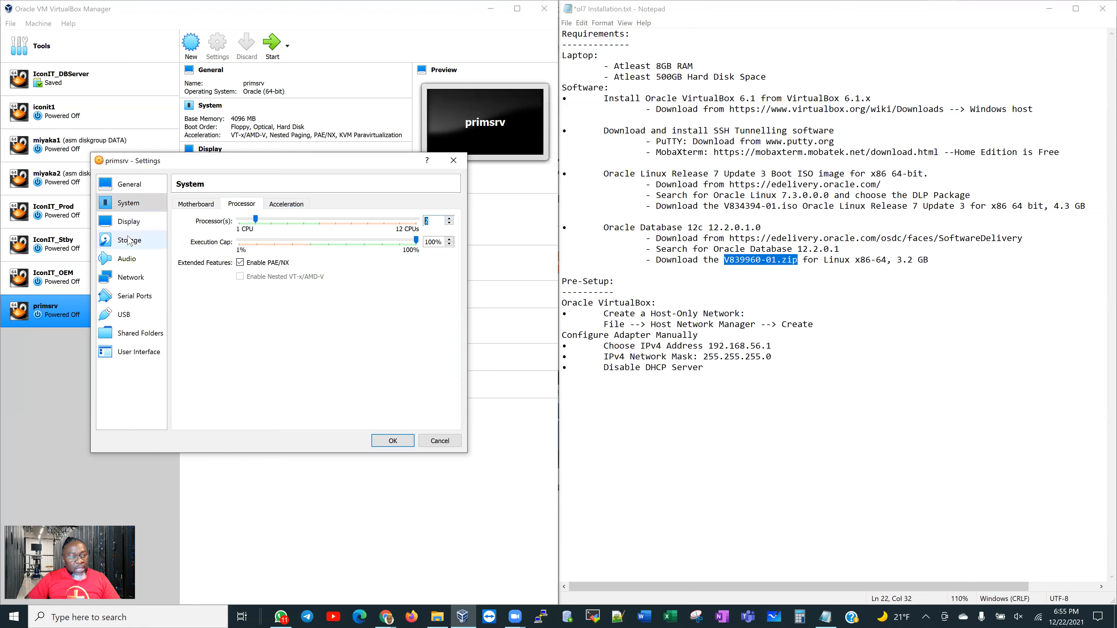
{"action": "left_click", "coordinate": [197, 204]}
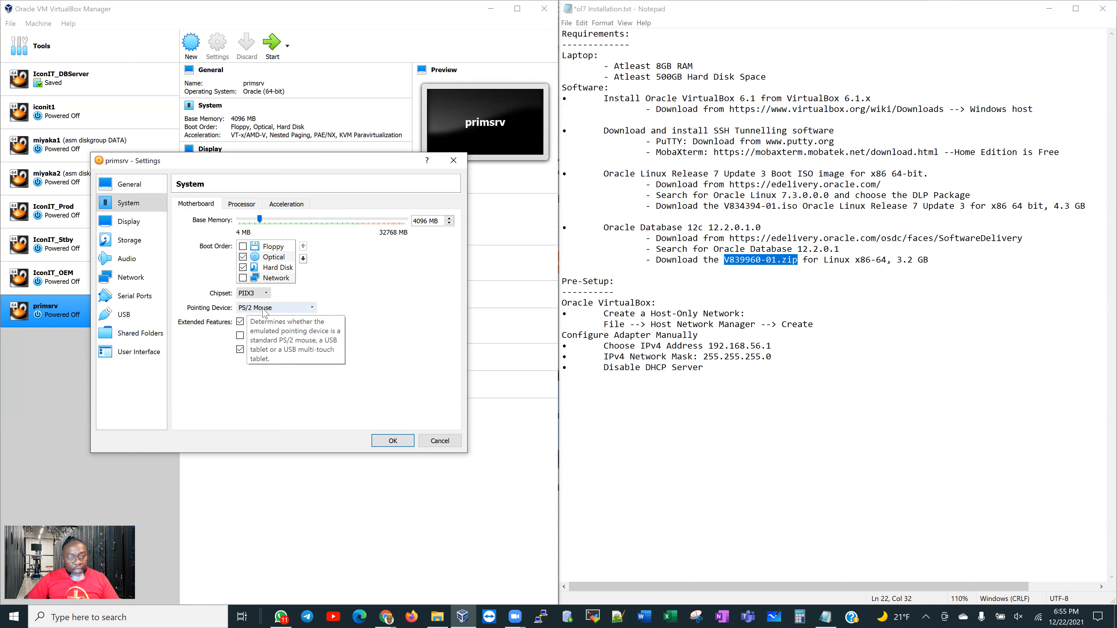
{"action": "left_click", "coordinate": [287, 310]}
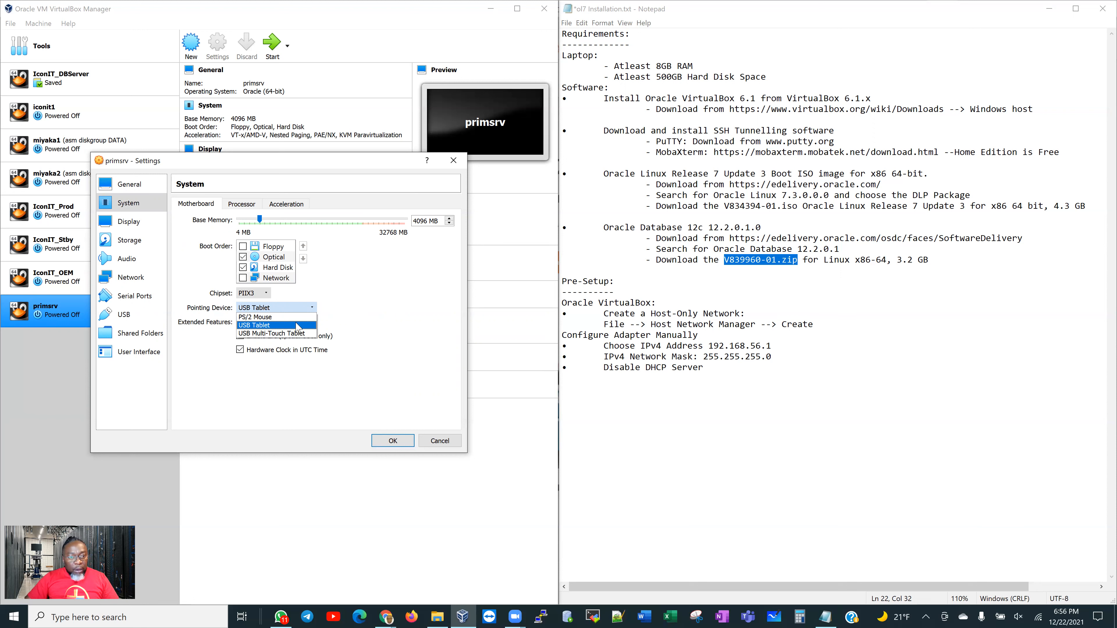
{"action": "left_click", "coordinate": [297, 326]}
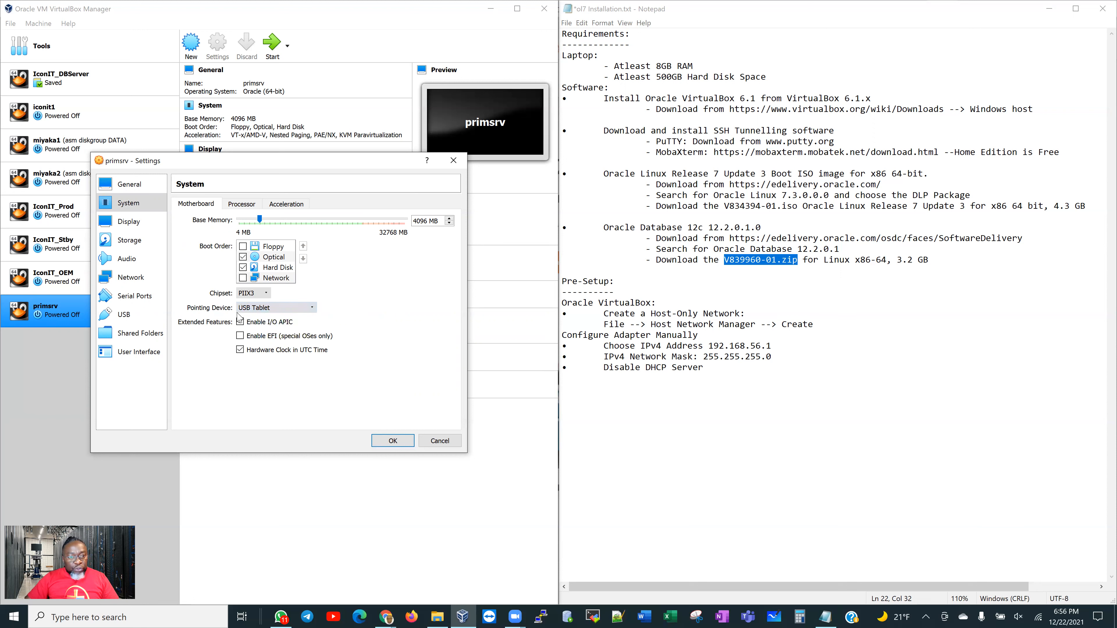
{"action": "left_click", "coordinate": [143, 223]}
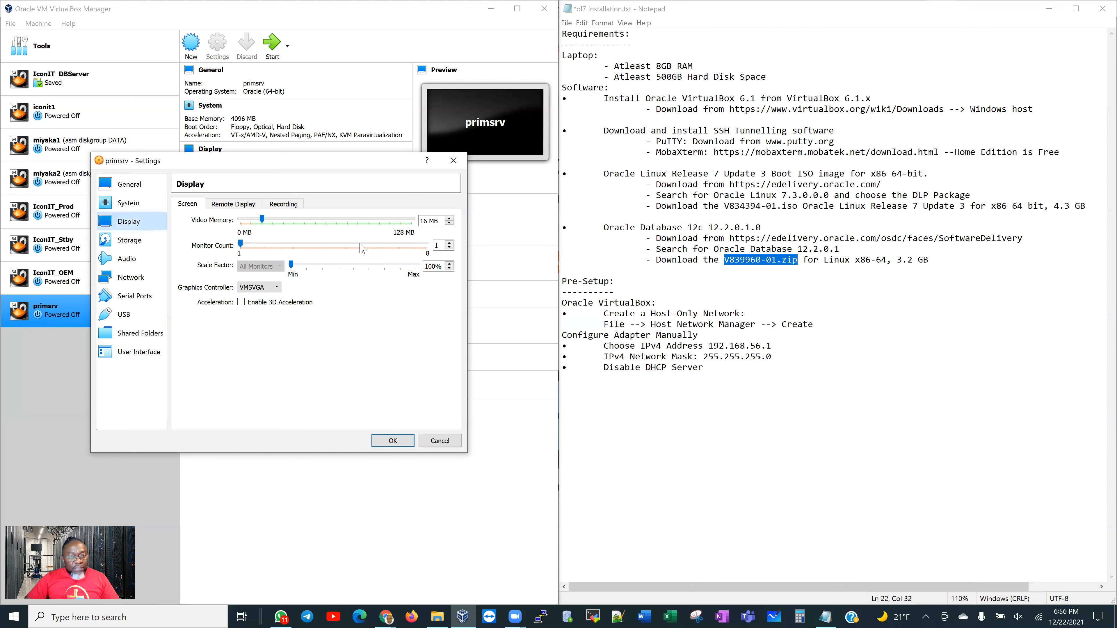
{"action": "left_click", "coordinate": [123, 244]}
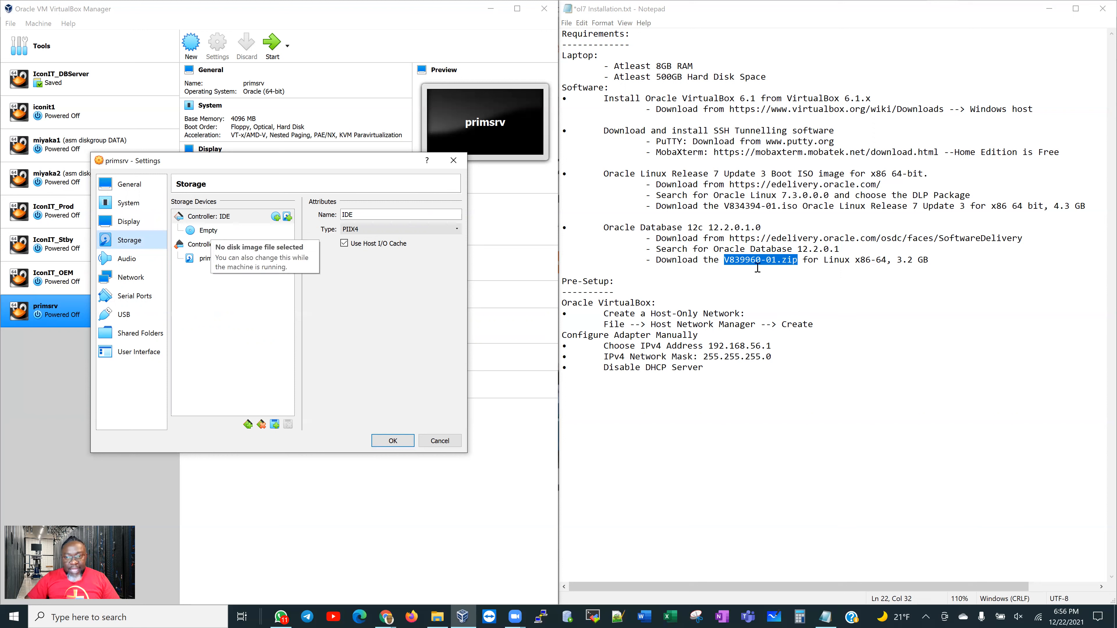
Attach the V834394-01.iso installer image to primsrv's empty IDE optical drive
{"action": "left_click_drag", "start_coordinate": [724, 205], "coordinate": [791, 207]}
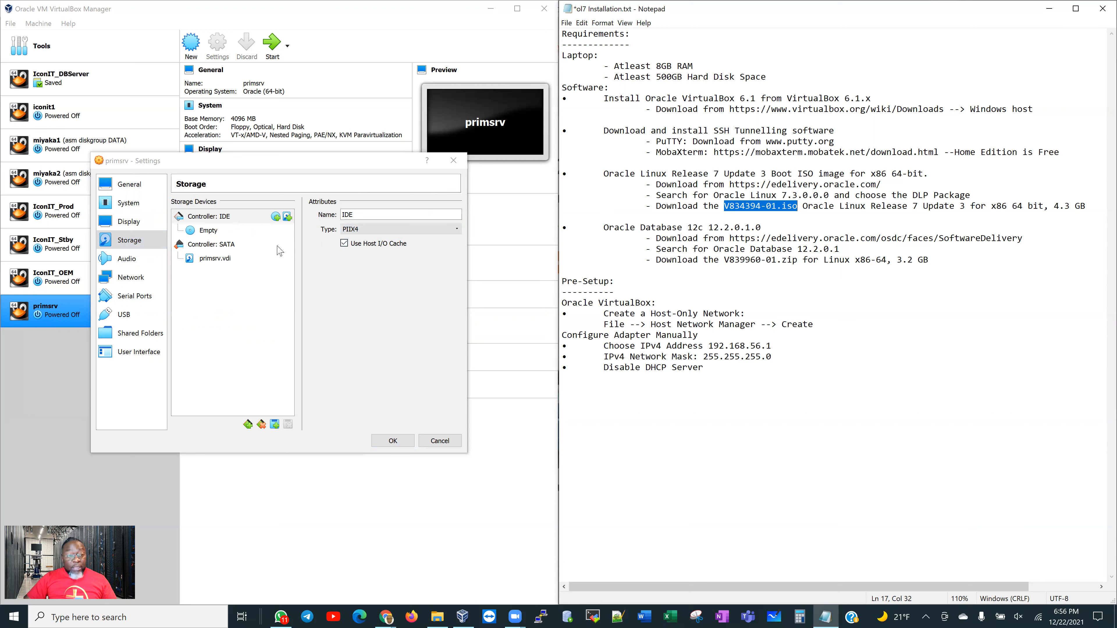
{"action": "left_click", "coordinate": [225, 234]}
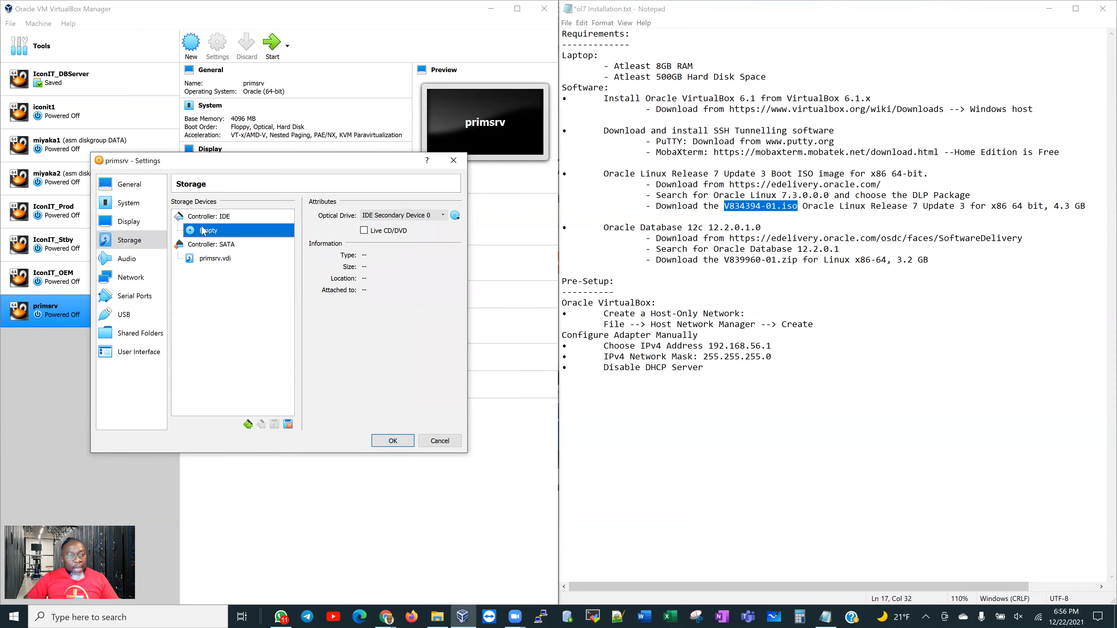
{"action": "left_click", "coordinate": [457, 218]}
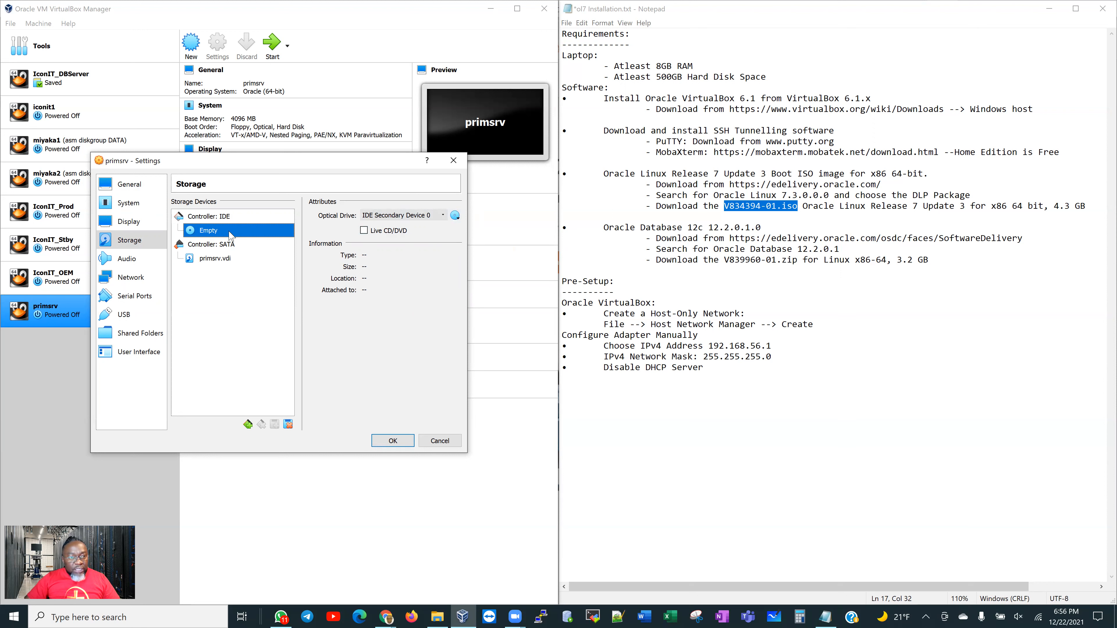
{"action": "left_click", "coordinate": [213, 259]}
{"action": "left_click", "coordinate": [220, 232]}
{"action": "left_click", "coordinate": [456, 216]}
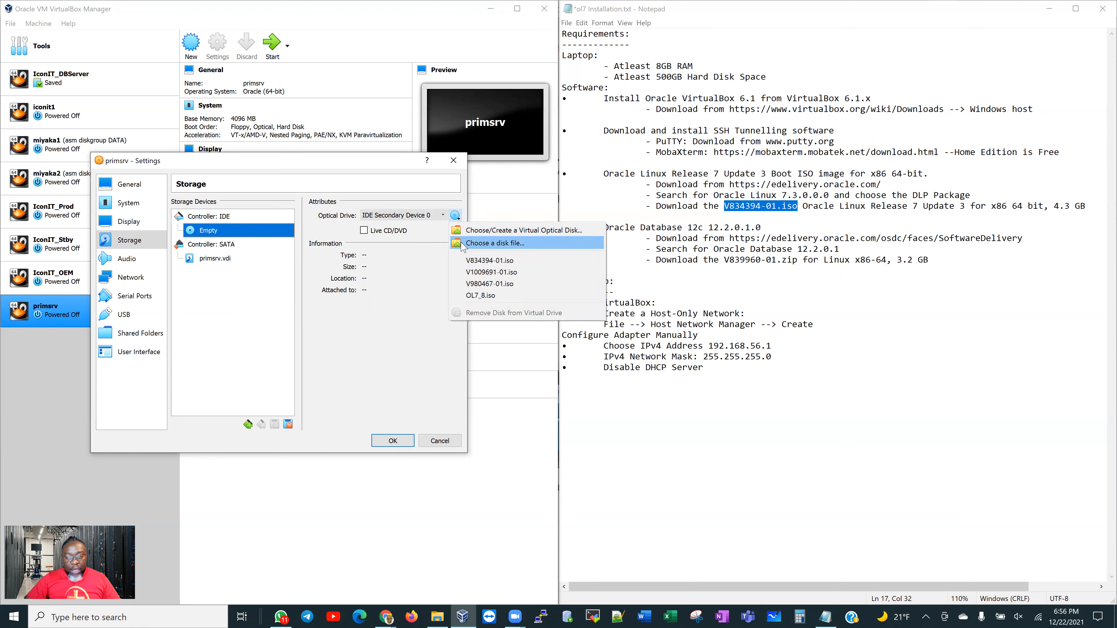
{"action": "left_click", "coordinate": [463, 244]}
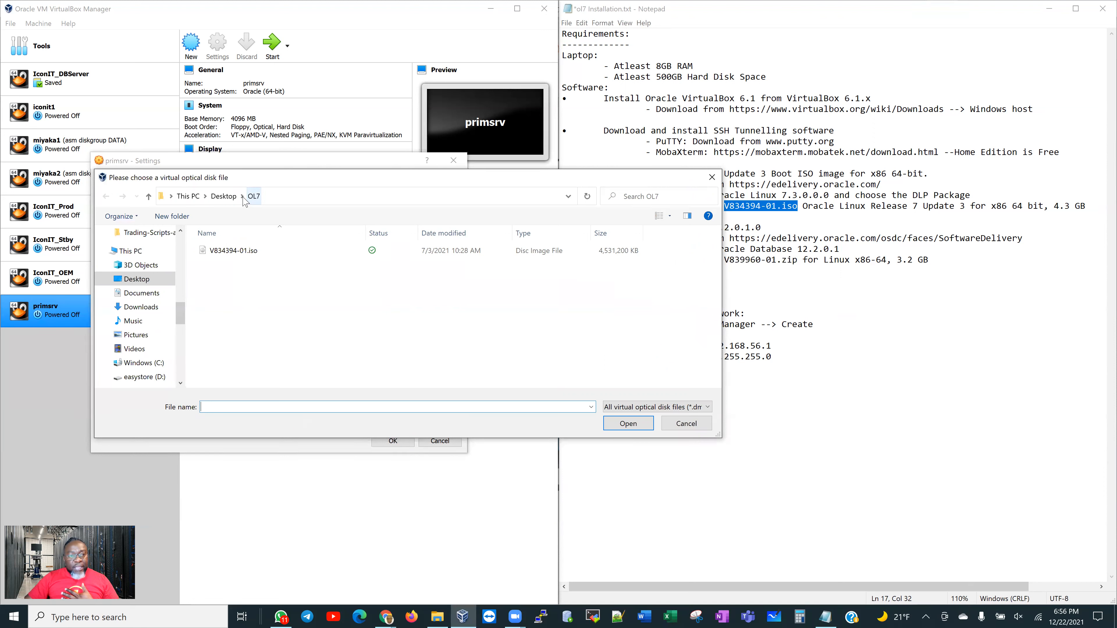
{"action": "left_click", "coordinate": [228, 253]}
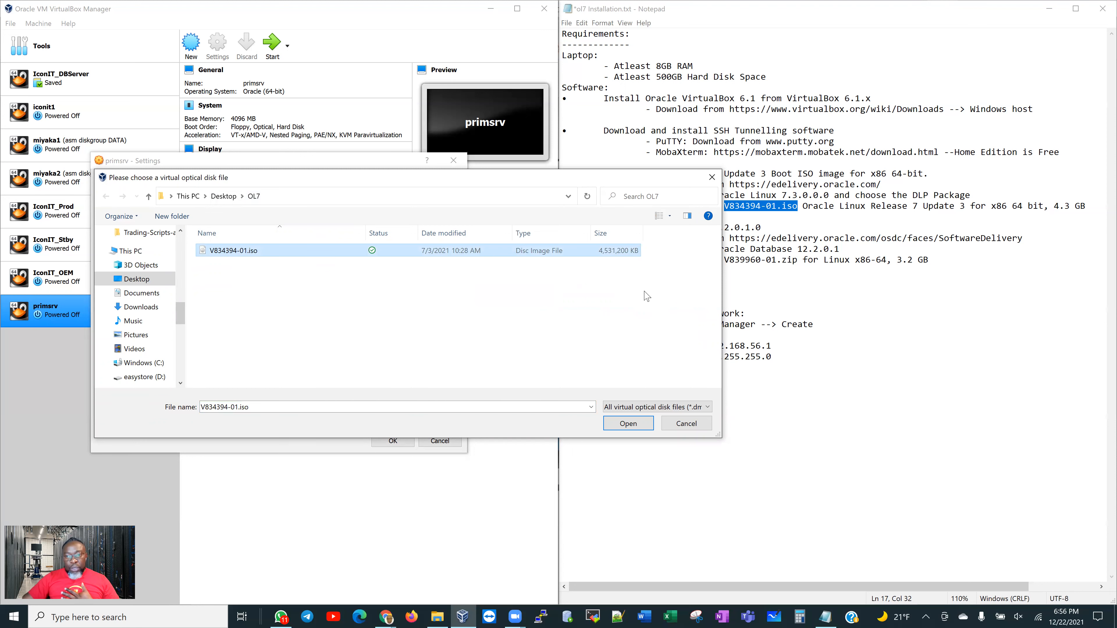
{"action": "left_click", "coordinate": [620, 421]}
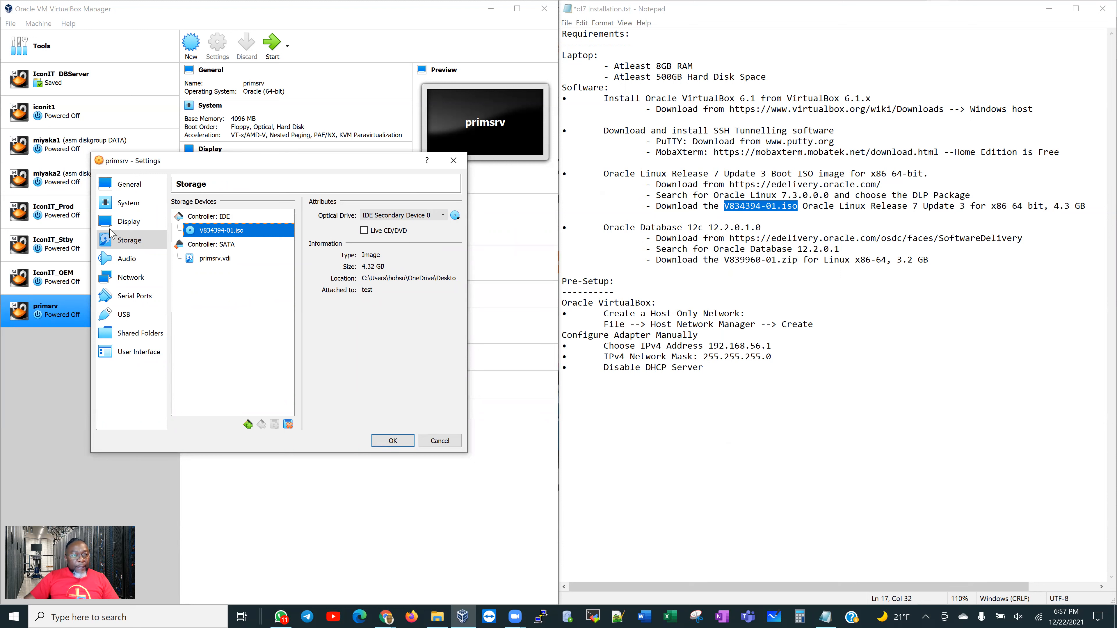
{"action": "left_click", "coordinate": [123, 264]}
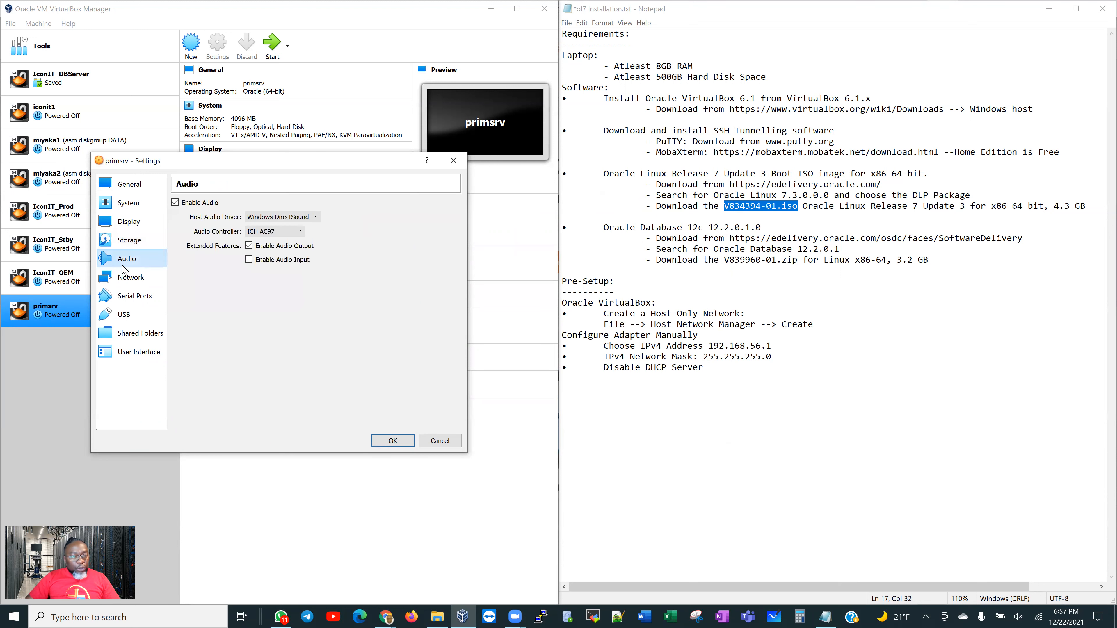
Enable network Adapter 2 attached to the Host-only Adapter, keeping Adapter 1 on NAT
{"action": "left_click", "coordinate": [128, 280]}
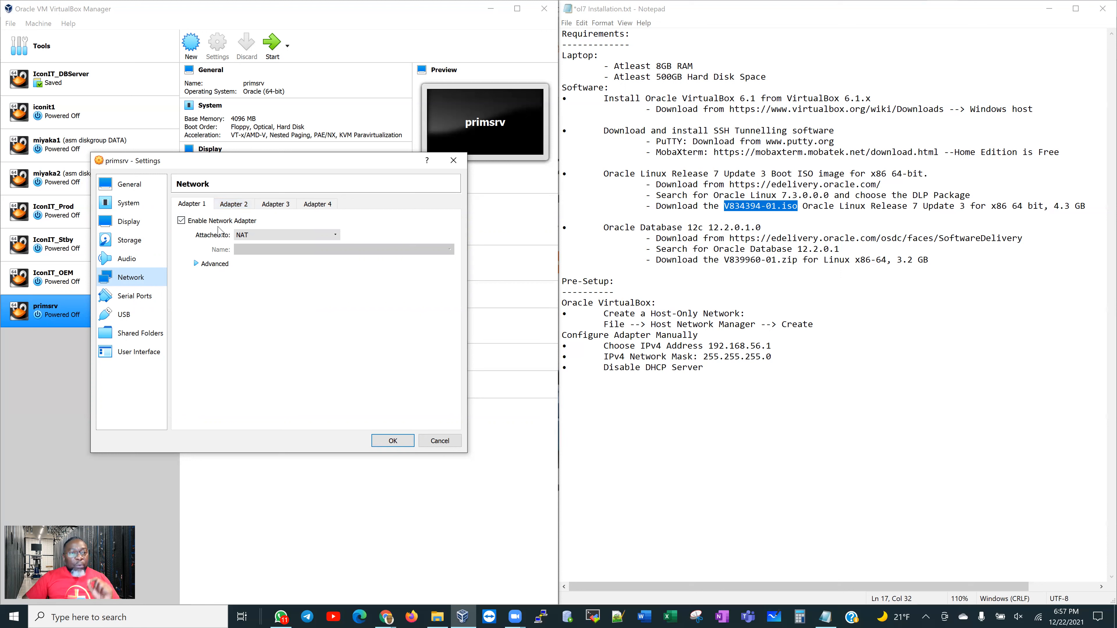
{"action": "left_click", "coordinate": [238, 205]}
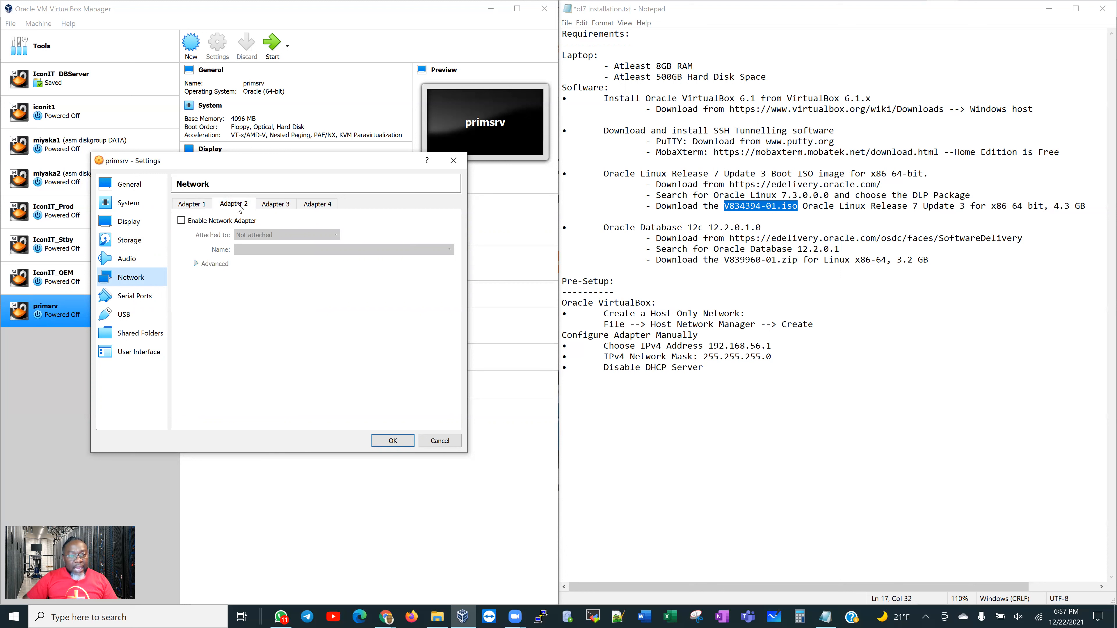
{"action": "left_click", "coordinate": [181, 221]}
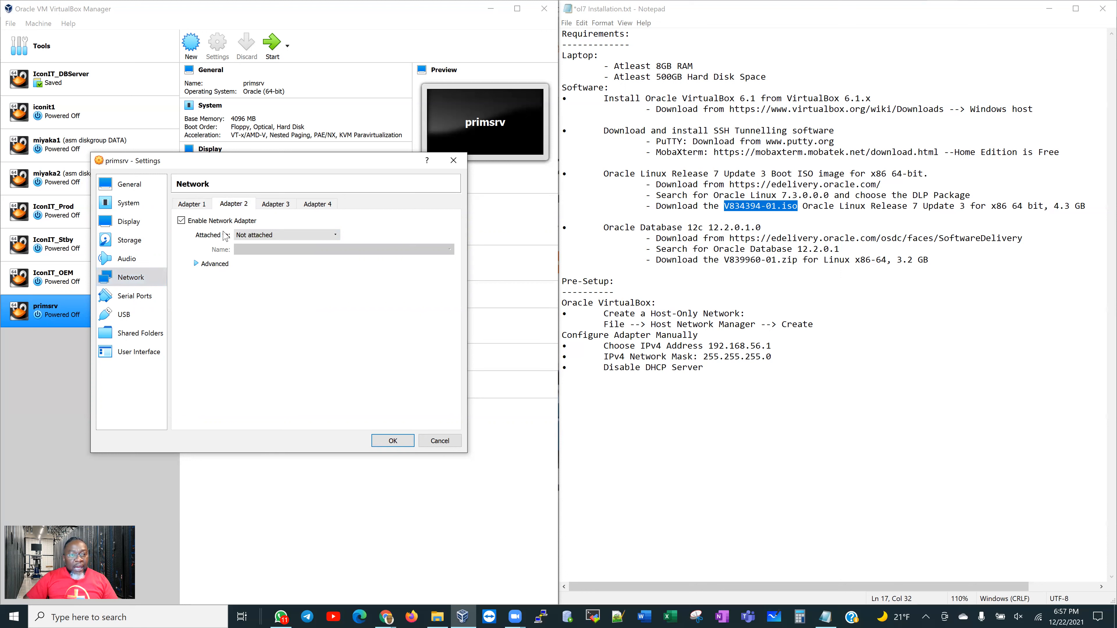
{"action": "left_click", "coordinate": [284, 236]}
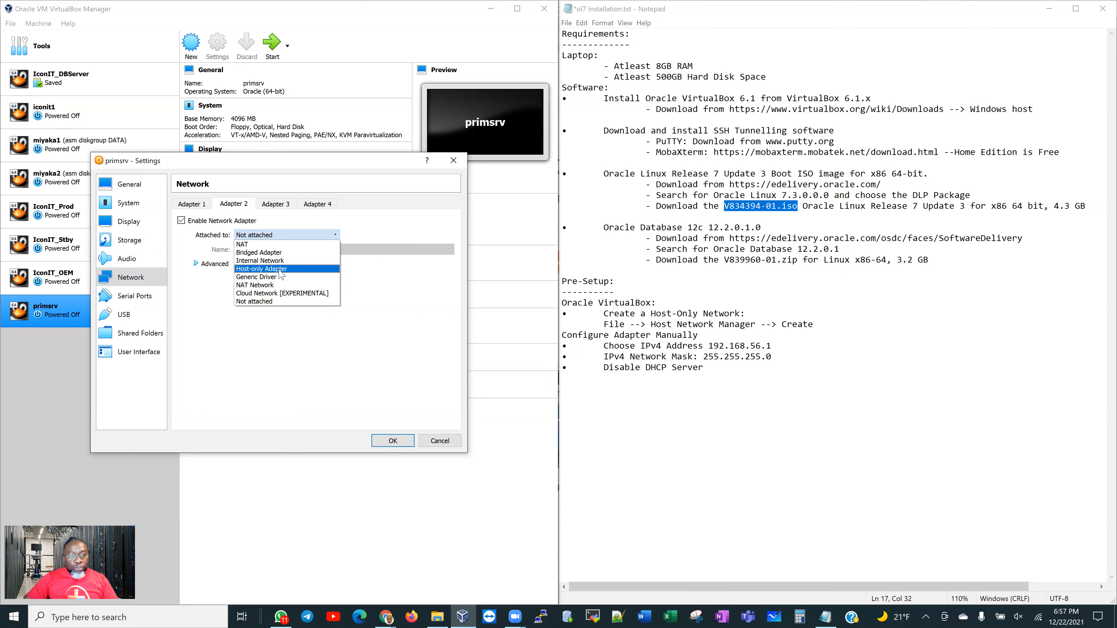
{"action": "left_click", "coordinate": [281, 269]}
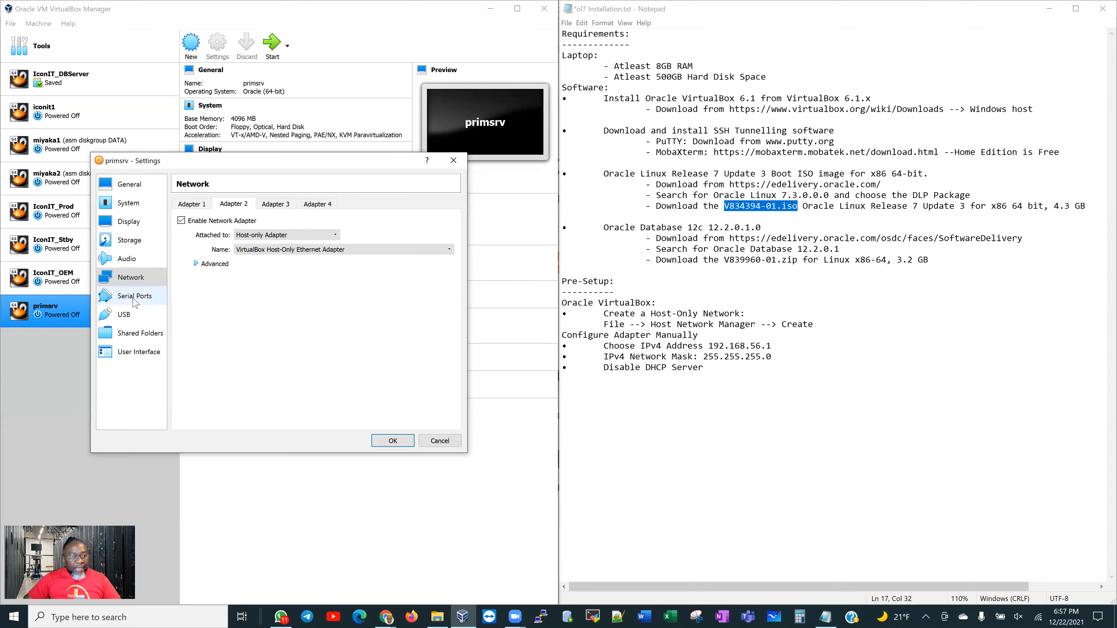
{"action": "left_click", "coordinate": [179, 207]}
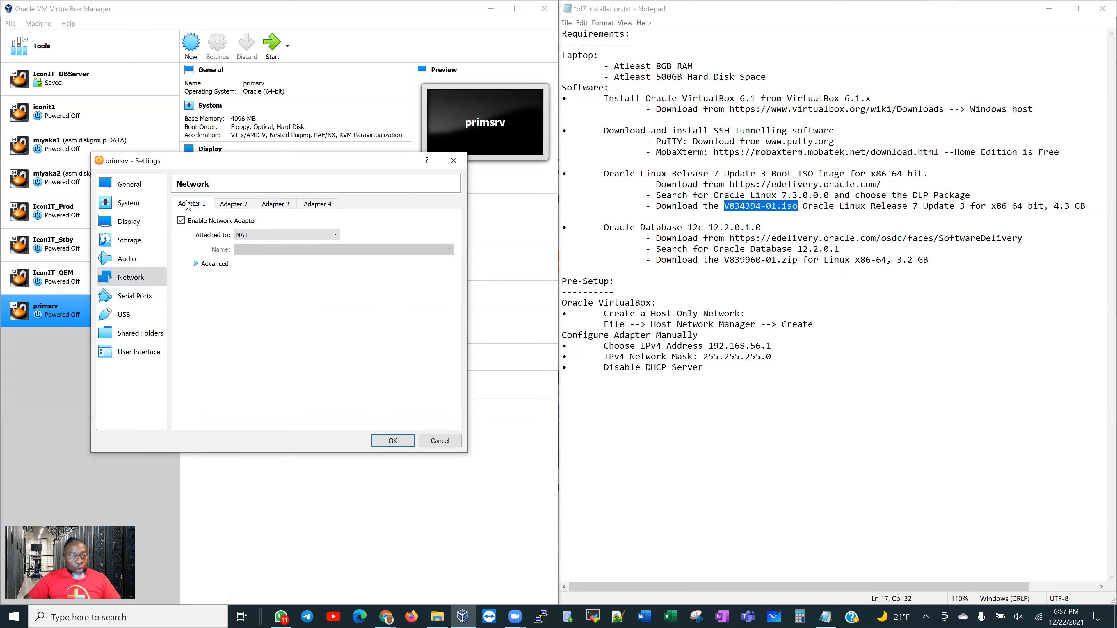
{"action": "left_click", "coordinate": [225, 206]}
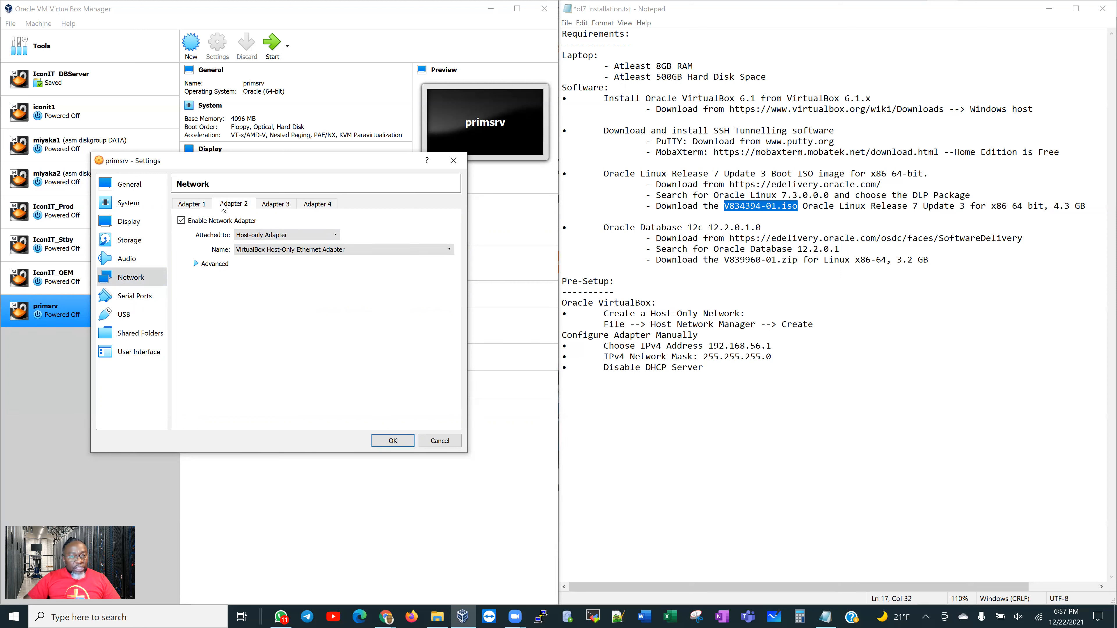
Review the serial ports, USB, shared folders and user interface pages, then save the settings
{"action": "left_click", "coordinate": [127, 301]}
{"action": "left_click", "coordinate": [127, 318]}
{"action": "left_click", "coordinate": [127, 337]}
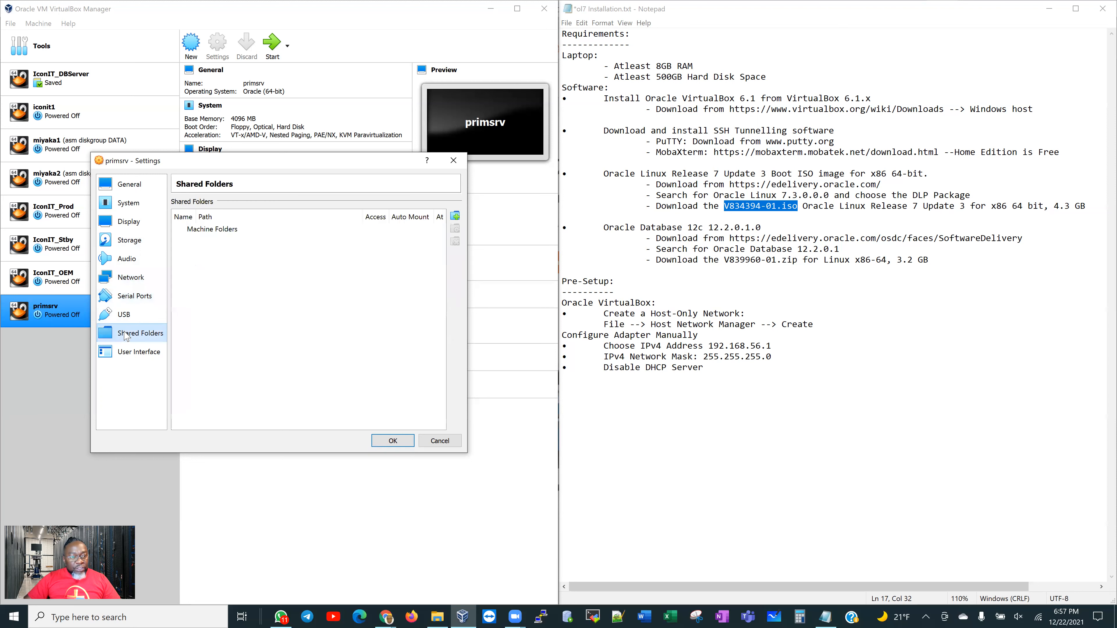
{"action": "left_click", "coordinate": [124, 353]}
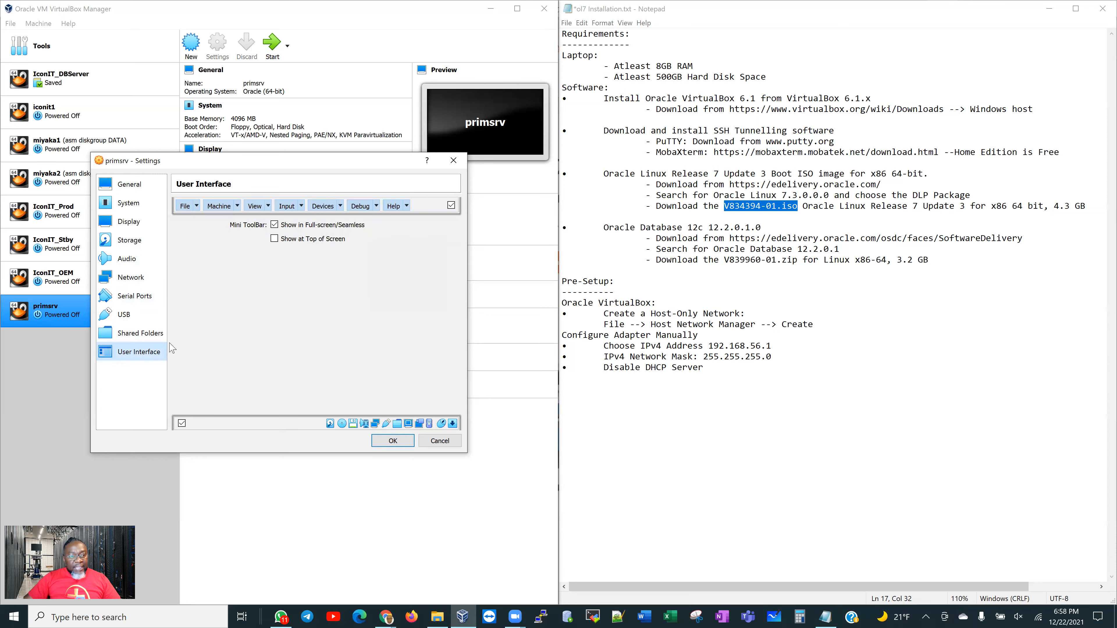
{"action": "left_click", "coordinate": [134, 333]}
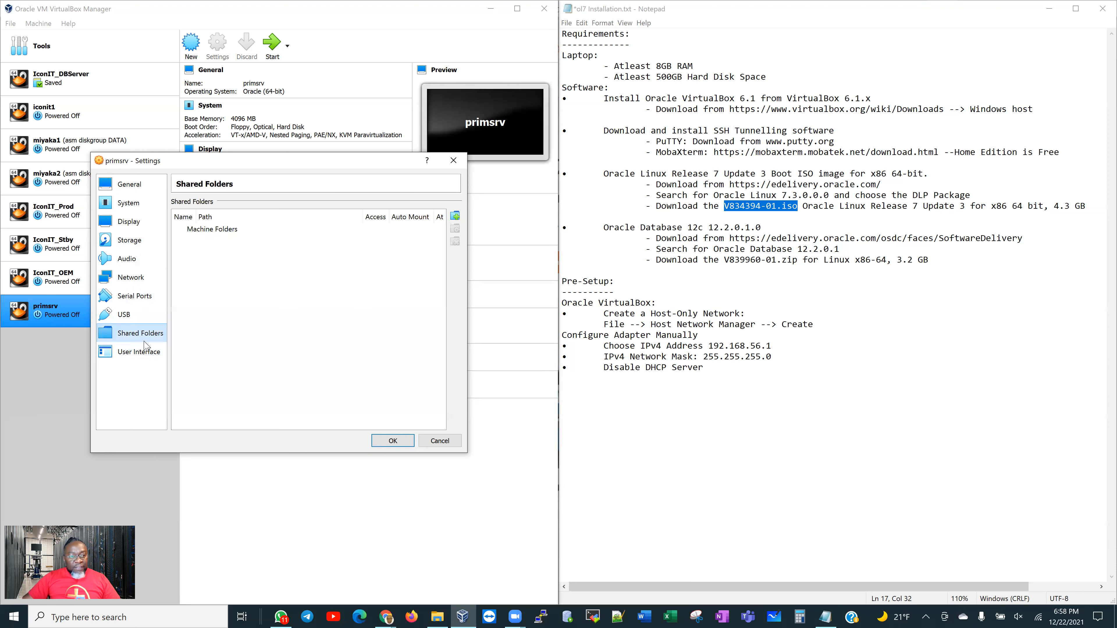
{"action": "left_click", "coordinate": [392, 441]}
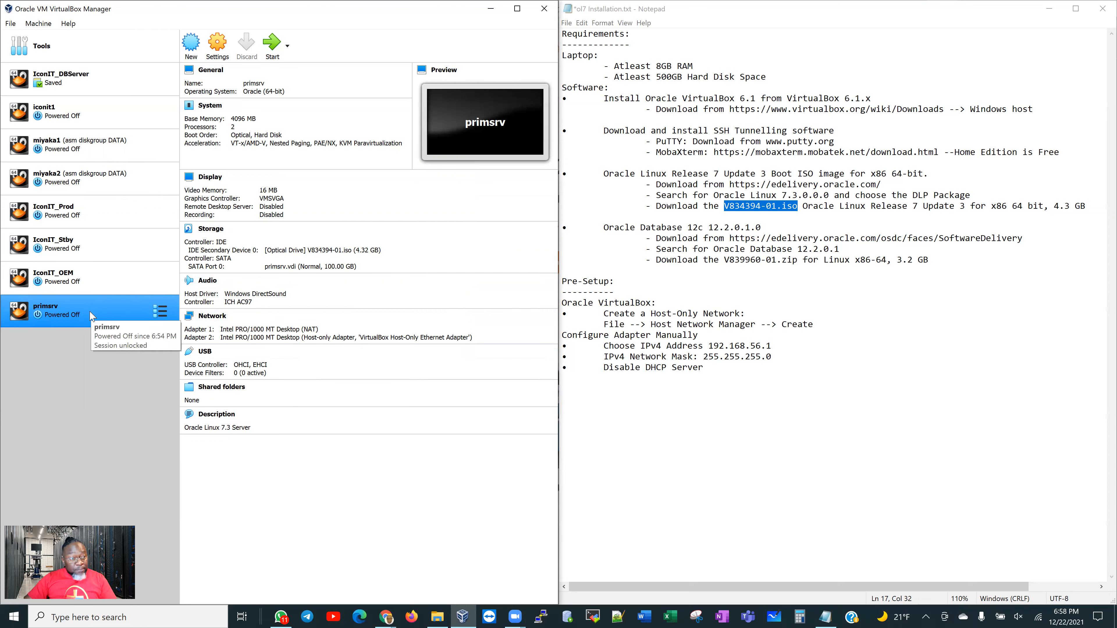
Launch primsrv with a Normal Start from its context menu
{"action": "right_click", "coordinate": [81, 313]}
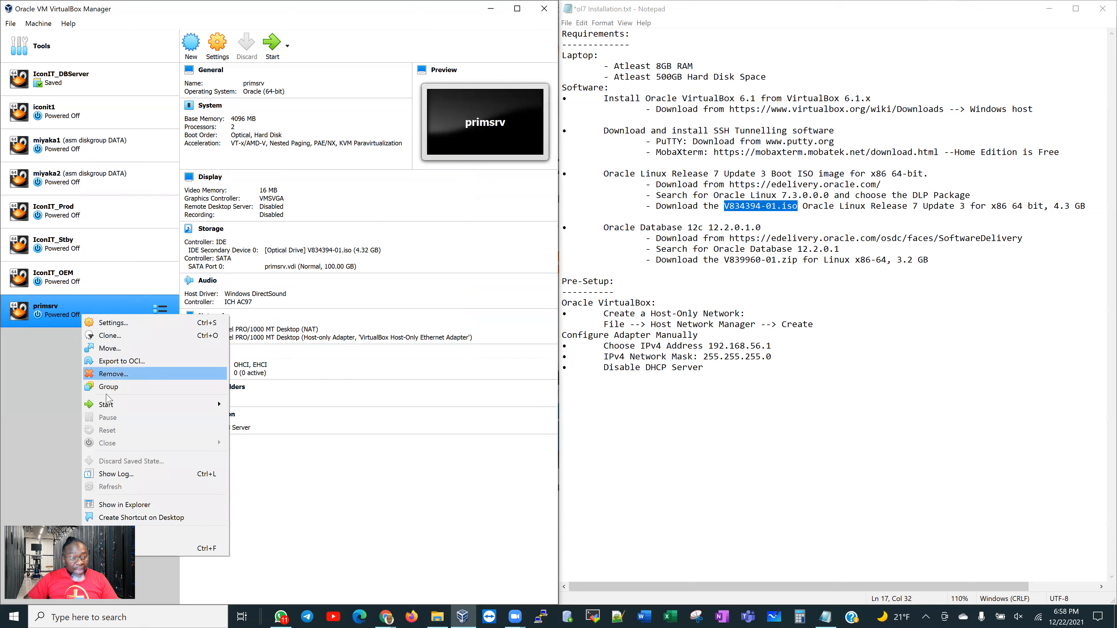
{"action": "mouse_move", "coordinate": [108, 412]}
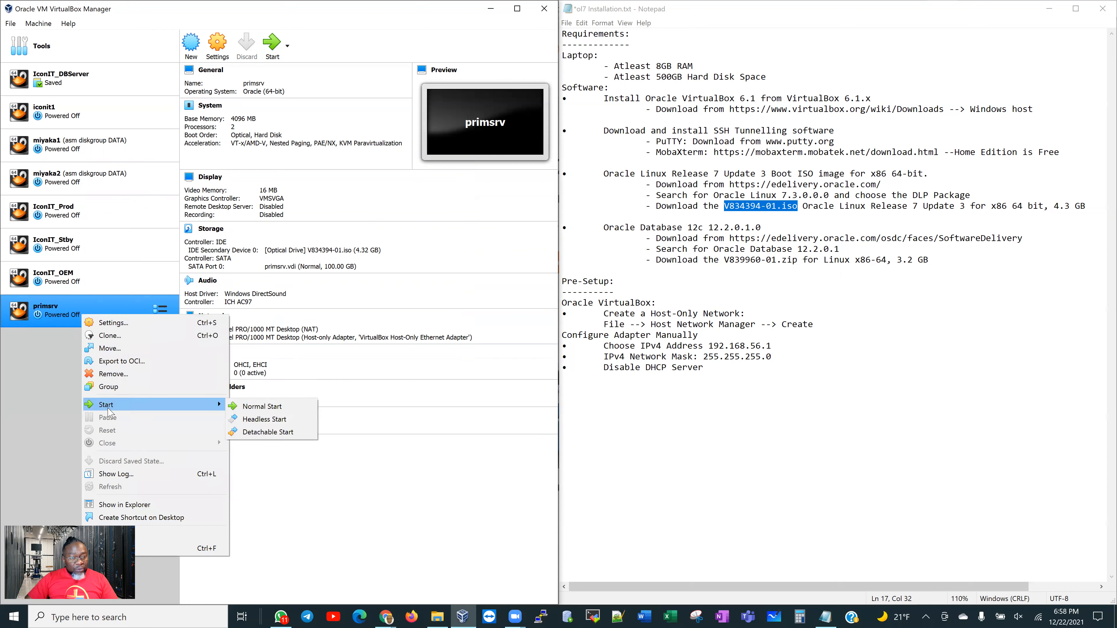
{"action": "left_click", "coordinate": [48, 399]}
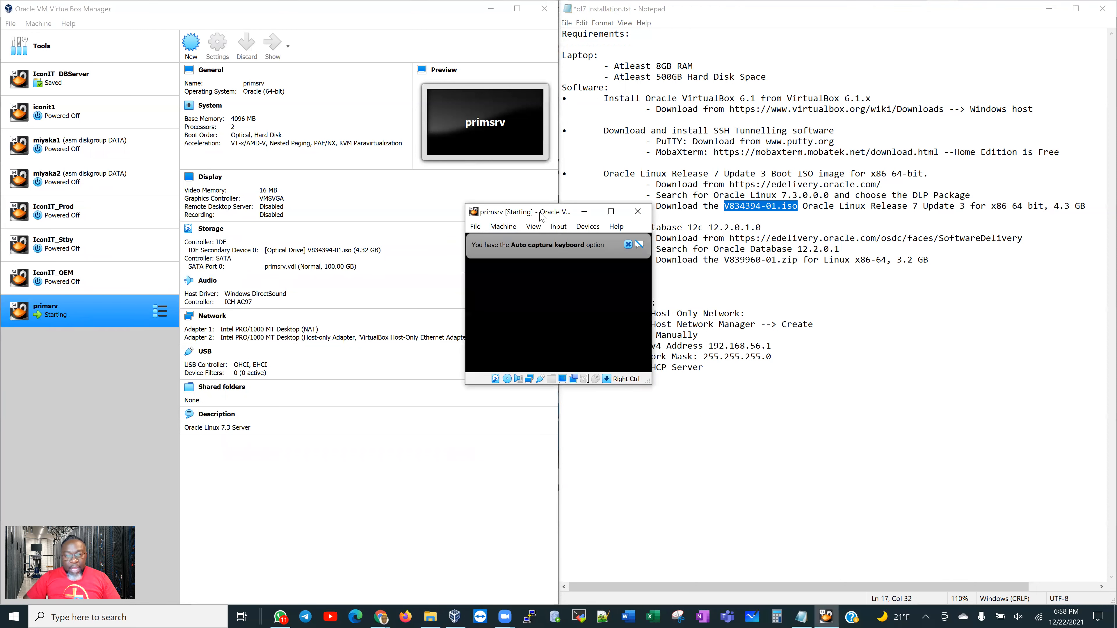
Scale the primsrv VM display to 200%
{"action": "left_click_drag", "start_coordinate": [534, 211], "coordinate": [452, 181]}
{"action": "left_click", "coordinate": [450, 197]}
{"action": "mouse_move", "coordinate": [506, 360]}
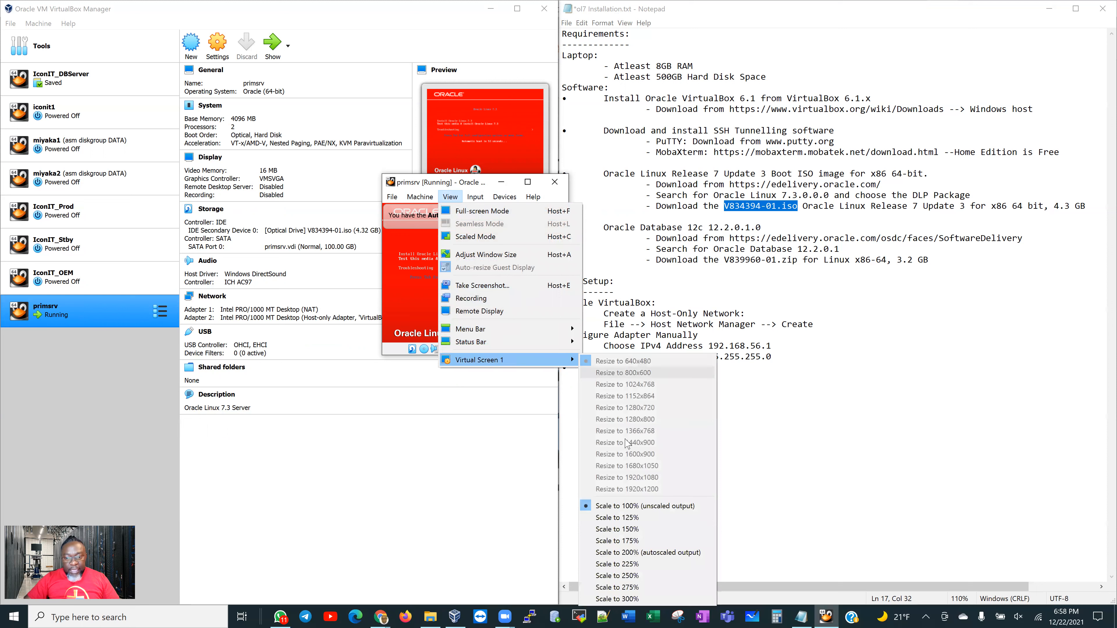
{"action": "left_click", "coordinate": [625, 553]}
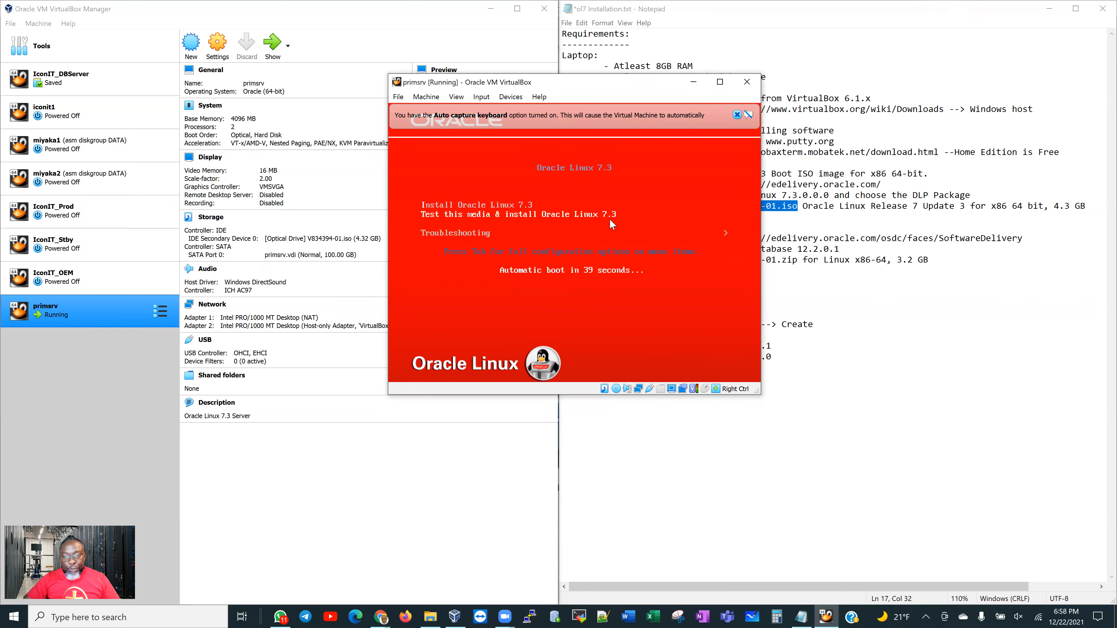
Boot the Install Oracle Linux 7.3 entry and dismiss the keyboard and mouse notices
{"action": "key", "text": "Up"}
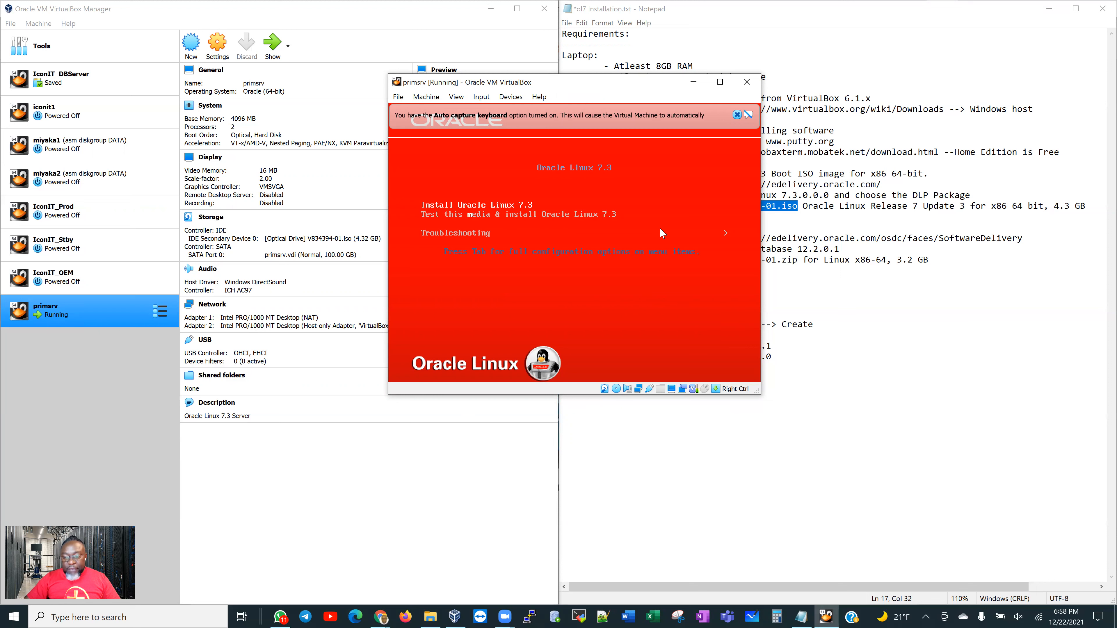
{"action": "key", "text": "Return"}
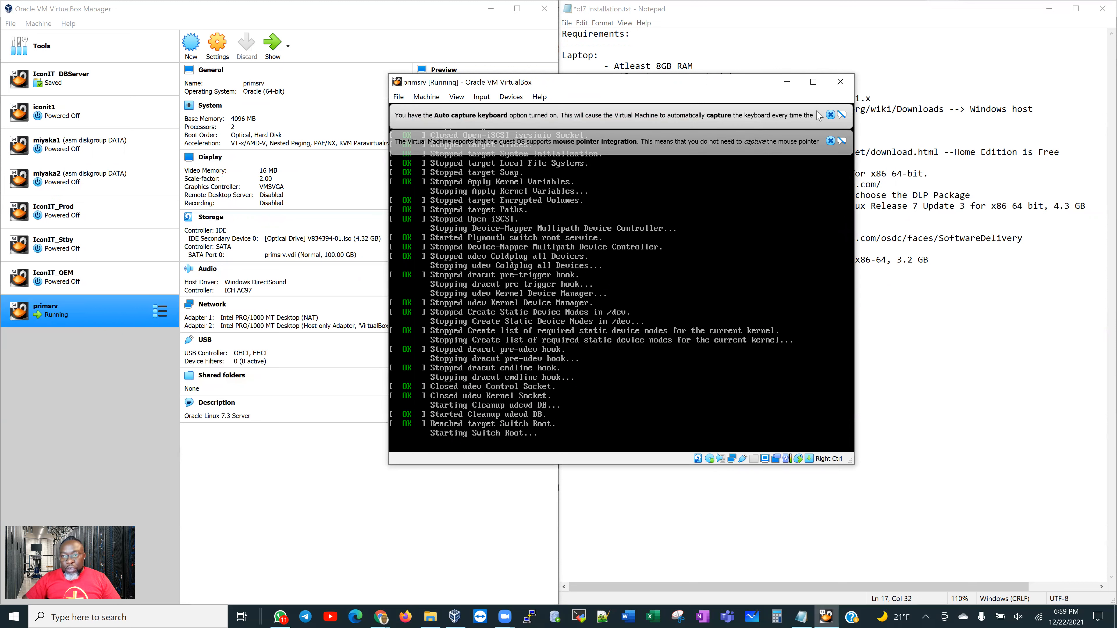
{"action": "left_click", "coordinate": [831, 115]}
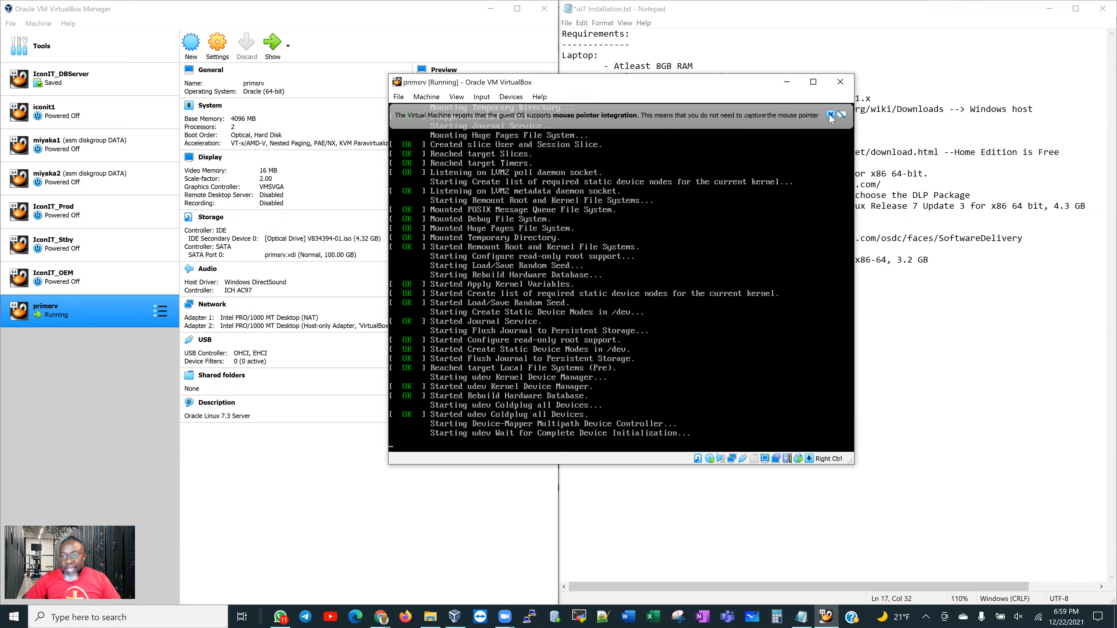
{"action": "left_click", "coordinate": [830, 116]}
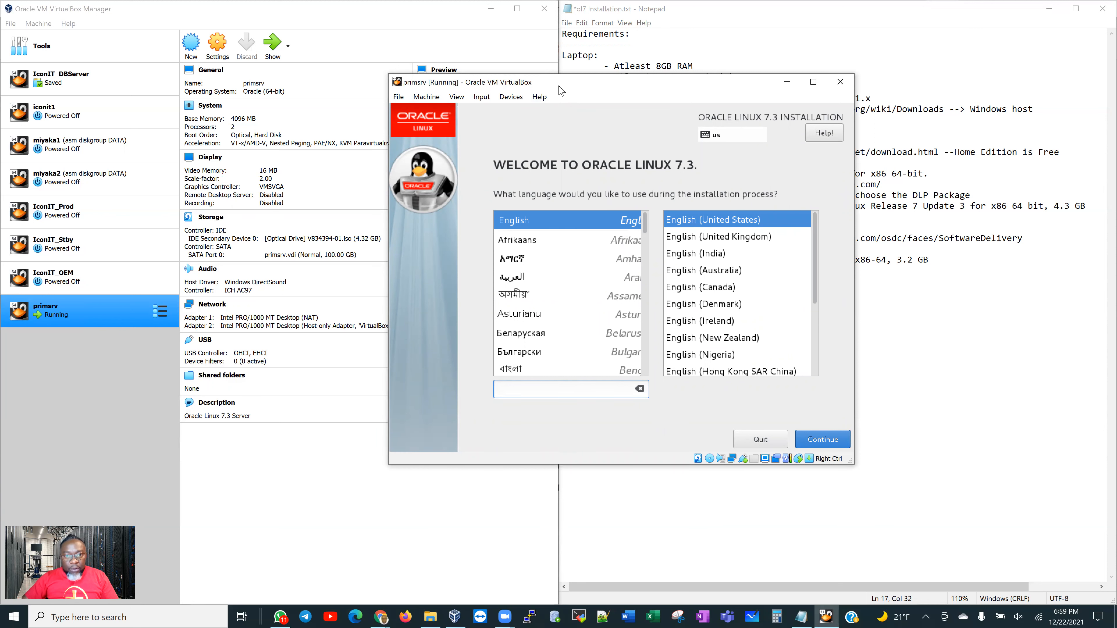
Accept English (United States) as the install language and bring up the Date & Time settings
{"action": "left_click_drag", "start_coordinate": [516, 85], "coordinate": [398, 78]}
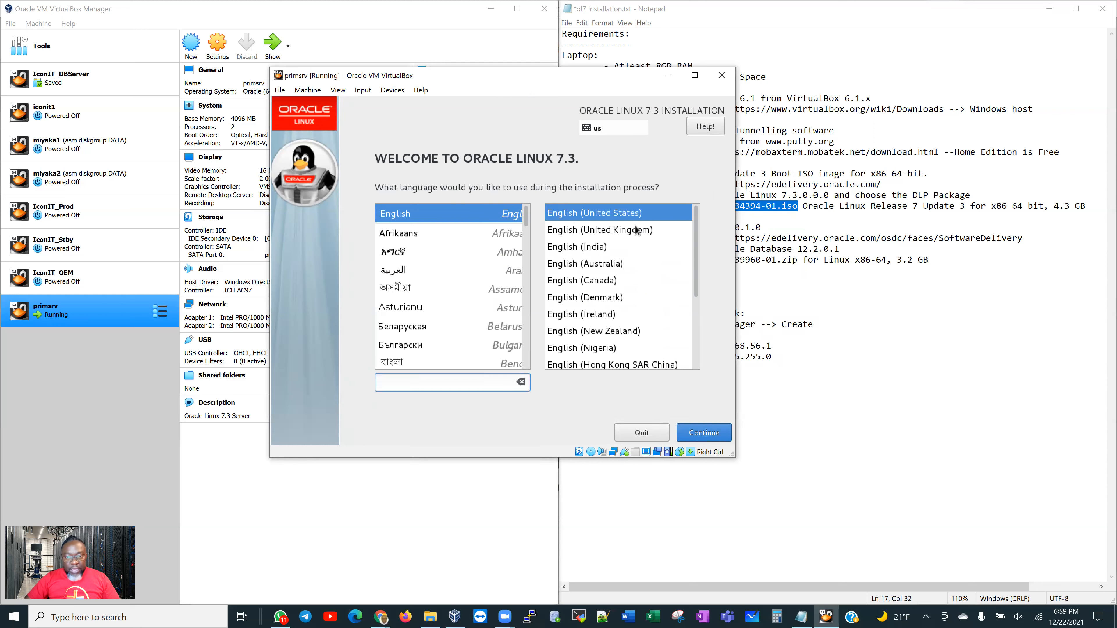
{"action": "left_click", "coordinate": [702, 436]}
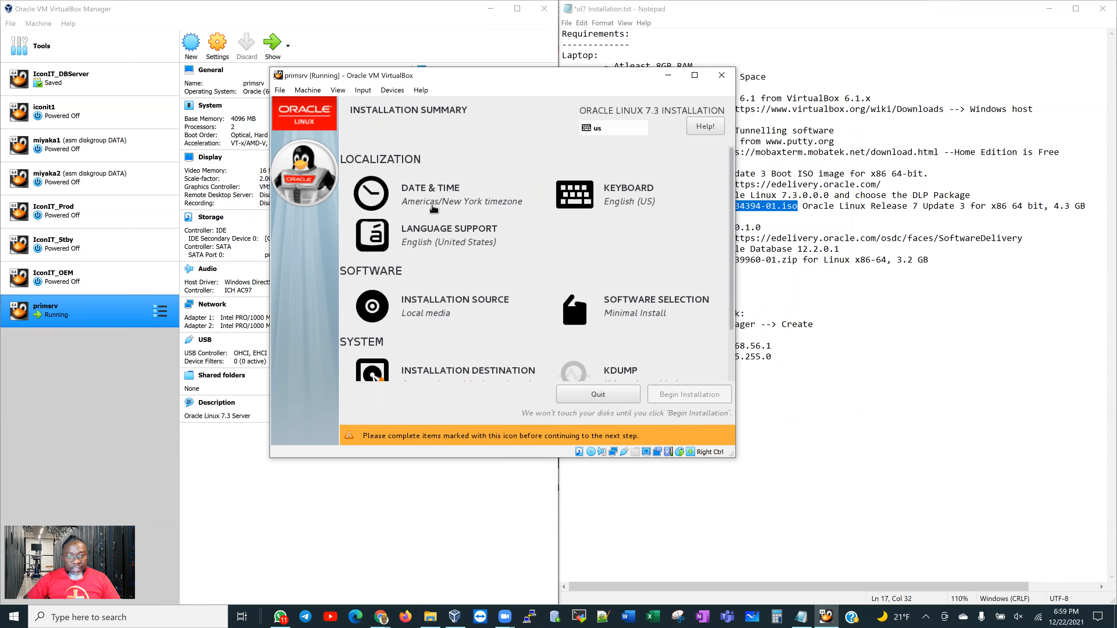
{"action": "left_click", "coordinate": [459, 201]}
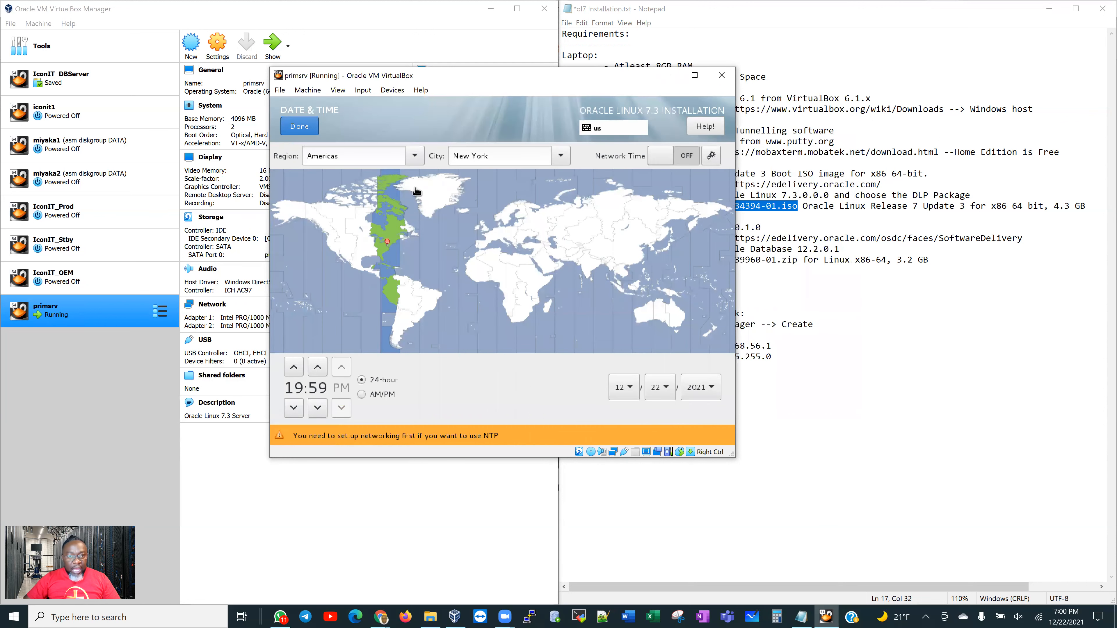
Pick Chicago from the city list so the timezone is Americas/Chicago, and confirm Date & Time
{"action": "left_click", "coordinate": [559, 163]}
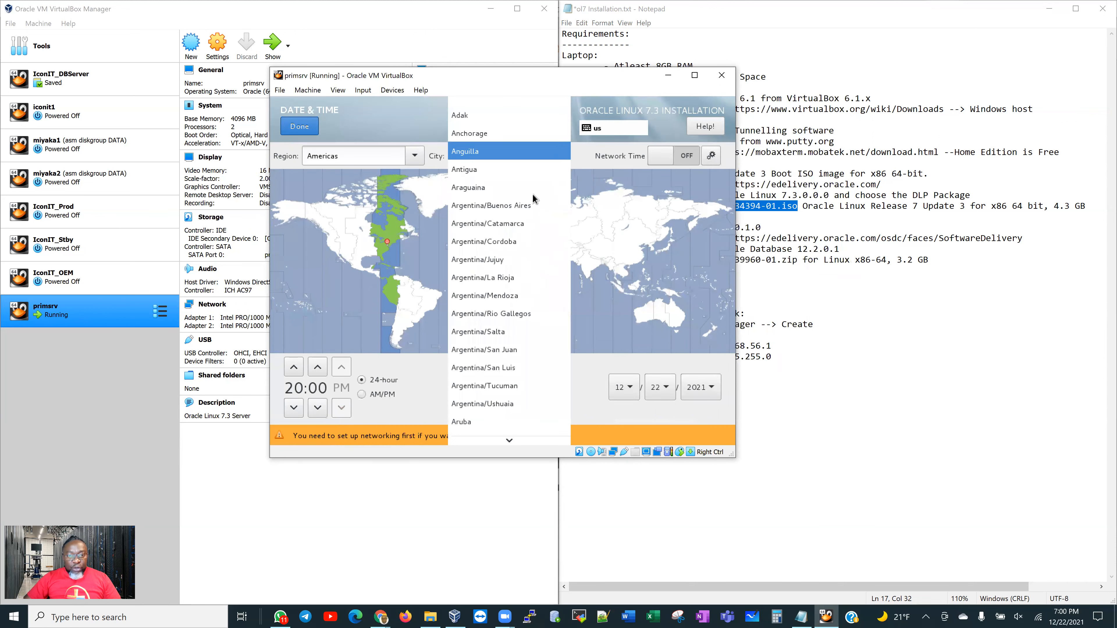
{"action": "scroll", "coordinate": [507, 272], "scroll_direction": "down", "scroll_amount": 3}
{"action": "scroll", "coordinate": [521, 308], "scroll_direction": "up", "scroll_amount": 1}
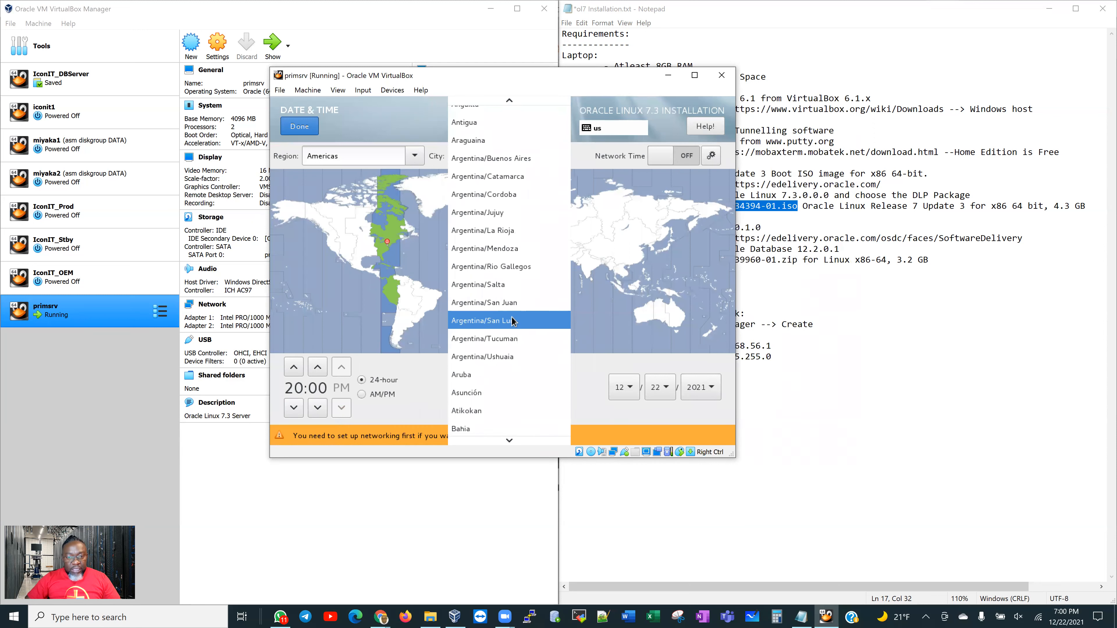
{"action": "scroll", "coordinate": [506, 297], "scroll_direction": "up", "scroll_amount": 2}
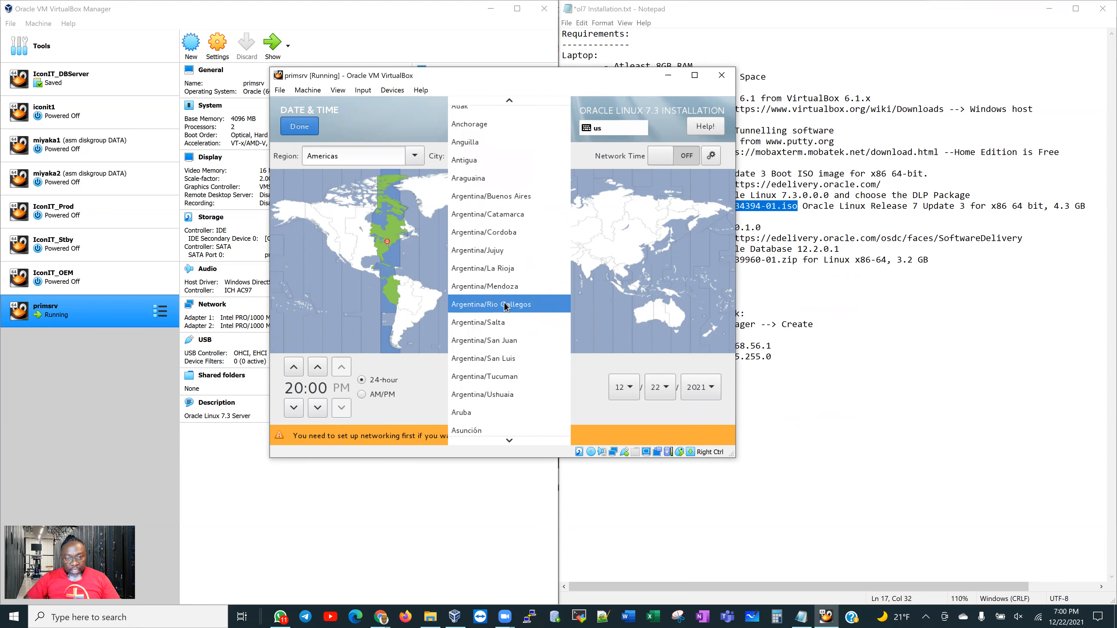
{"action": "scroll", "coordinate": [503, 289], "scroll_direction": "down", "scroll_amount": 2}
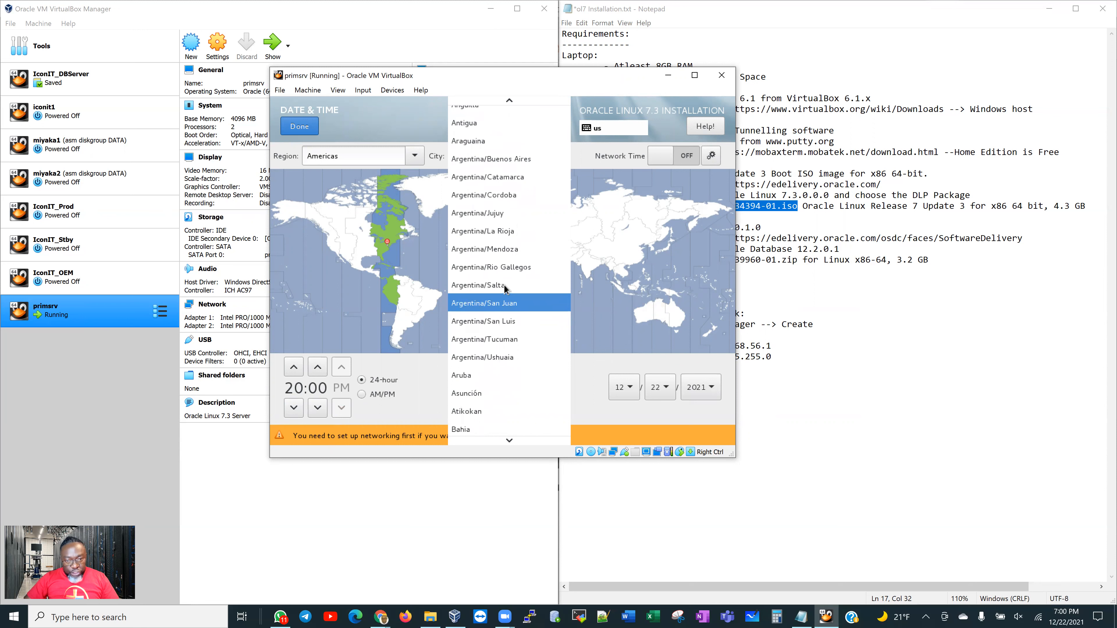
{"action": "scroll", "coordinate": [497, 310], "scroll_direction": "up", "scroll_amount": 1}
{"action": "scroll", "coordinate": [490, 313], "scroll_direction": "up", "scroll_amount": 2}
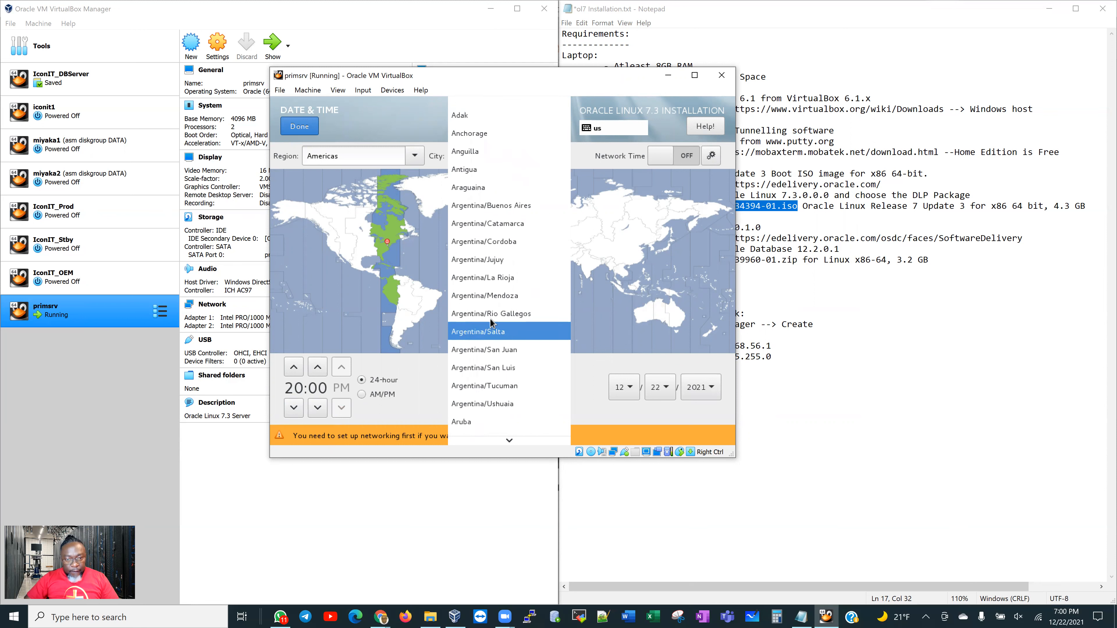
{"action": "scroll", "coordinate": [506, 351], "scroll_direction": "down", "scroll_amount": 3}
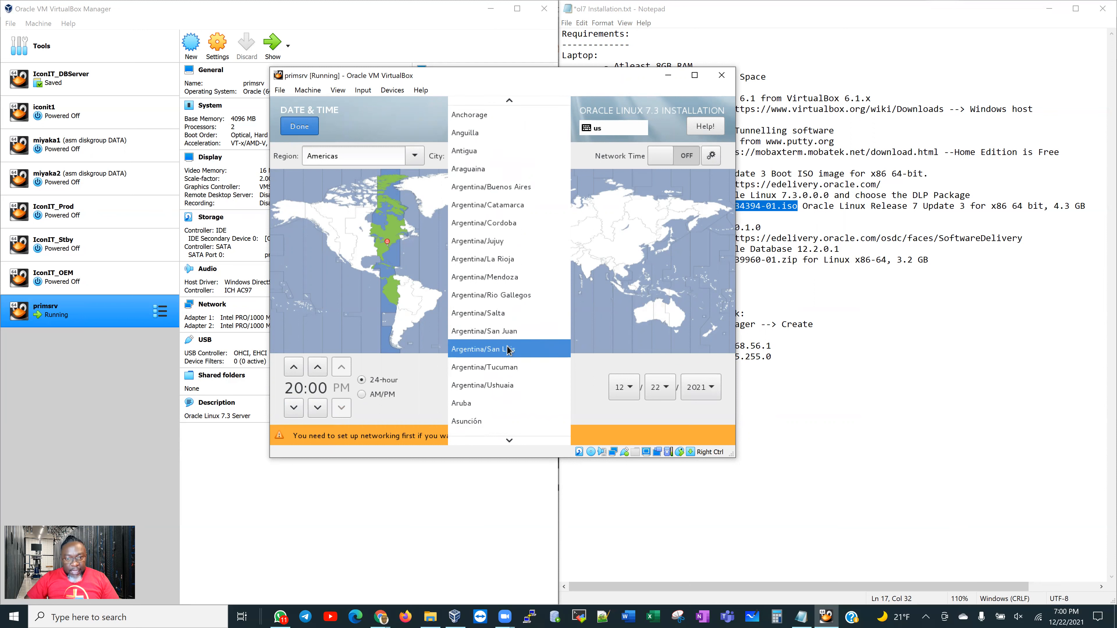
{"action": "scroll", "coordinate": [502, 349], "scroll_direction": "up", "scroll_amount": 3}
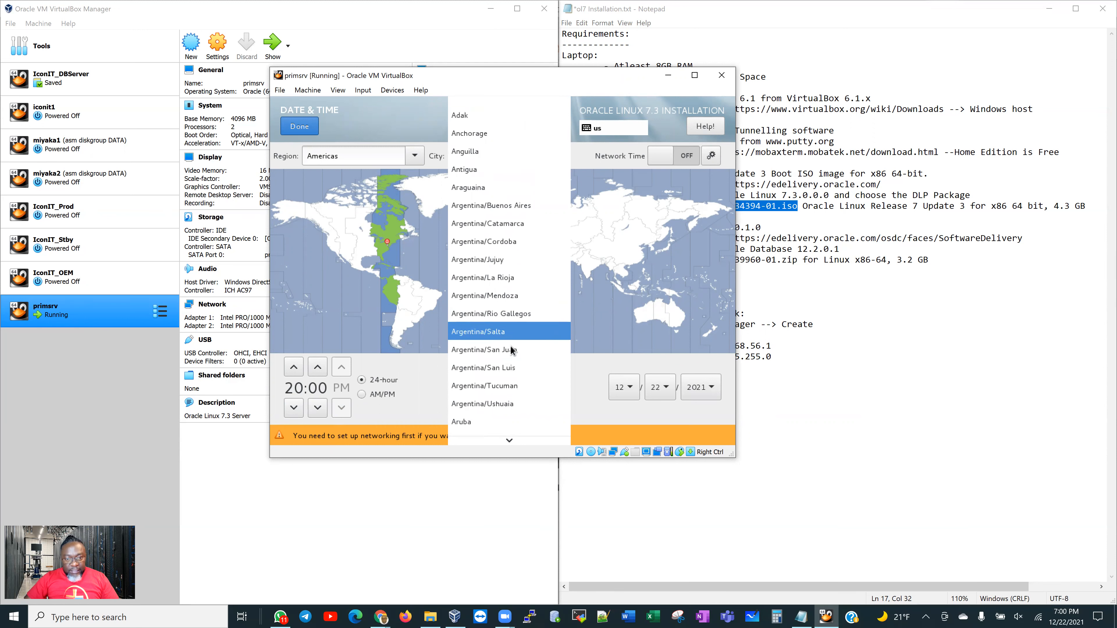
{"action": "left_click", "coordinate": [514, 446]}
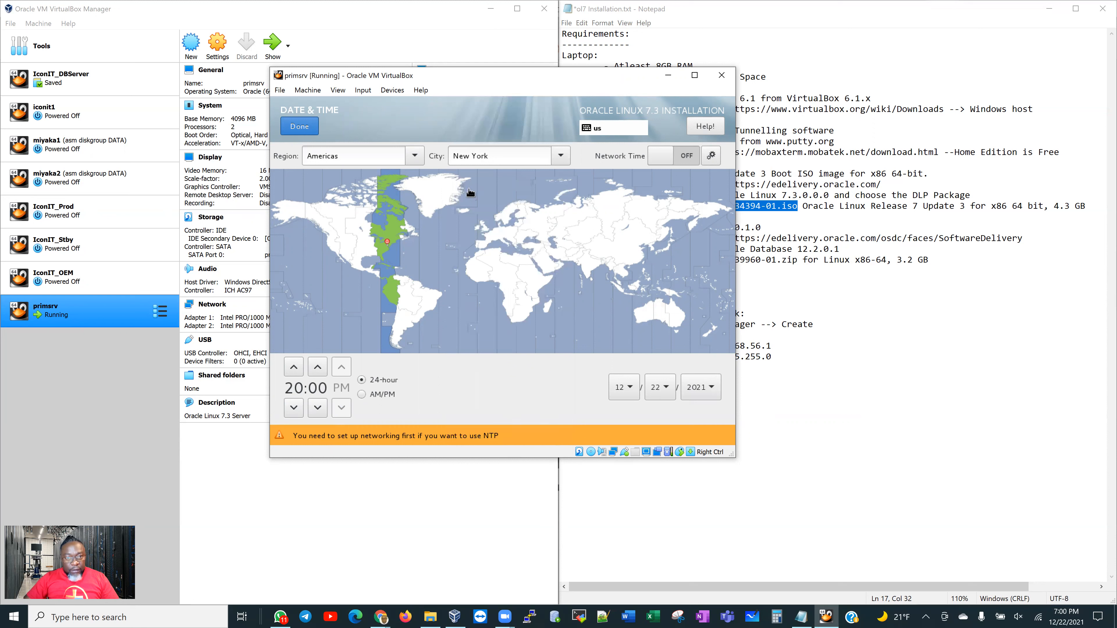
{"action": "left_click", "coordinate": [563, 157]}
{"action": "mouse_move", "coordinate": [510, 442]}
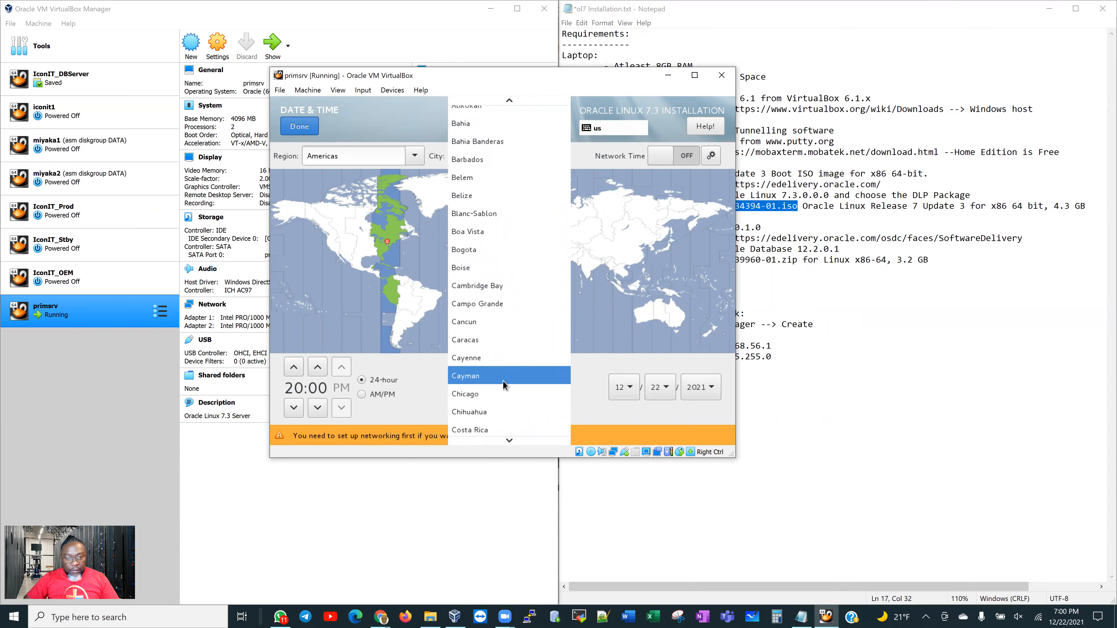
{"action": "left_click", "coordinate": [489, 393]}
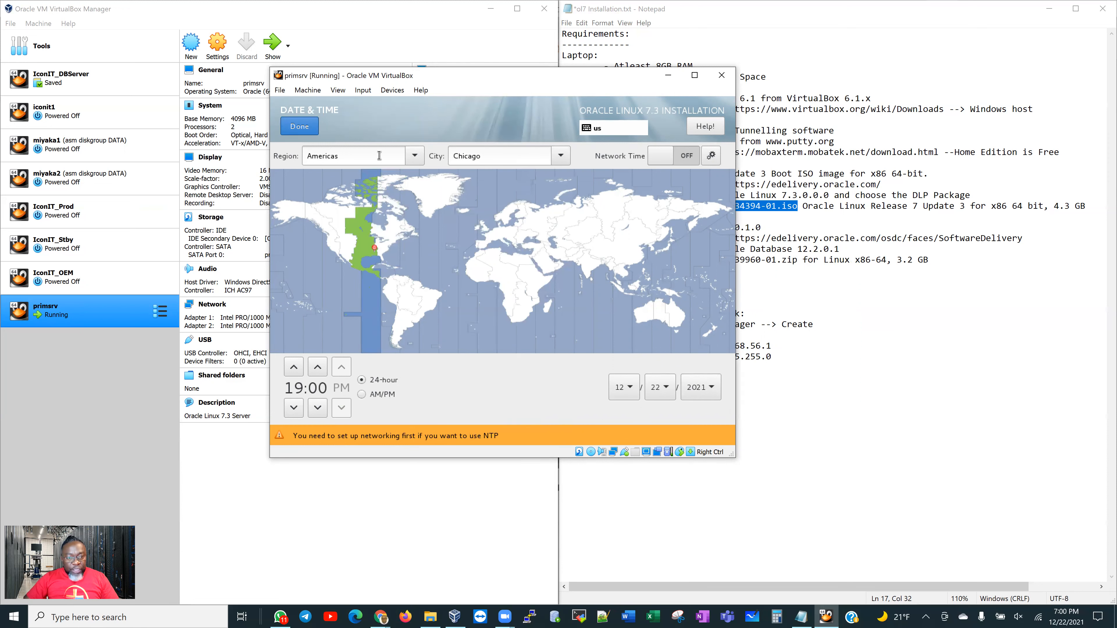
{"action": "left_click", "coordinate": [300, 128]}
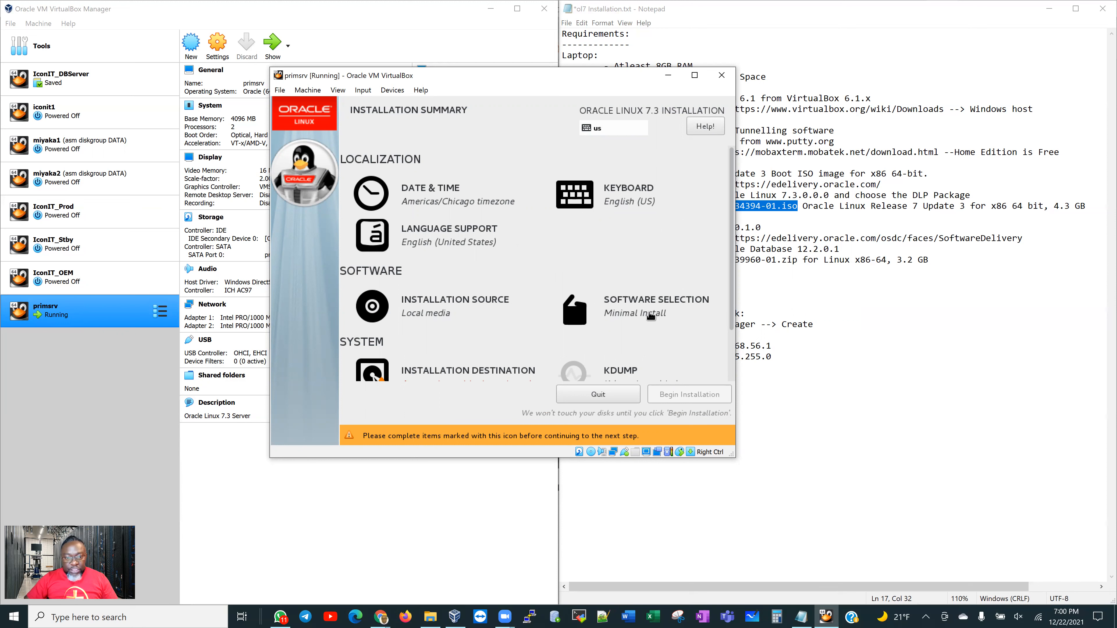
Open the Installation Destination settings from the Installation Summary
{"action": "scroll", "coordinate": [677, 295], "scroll_direction": "down", "scroll_amount": 2}
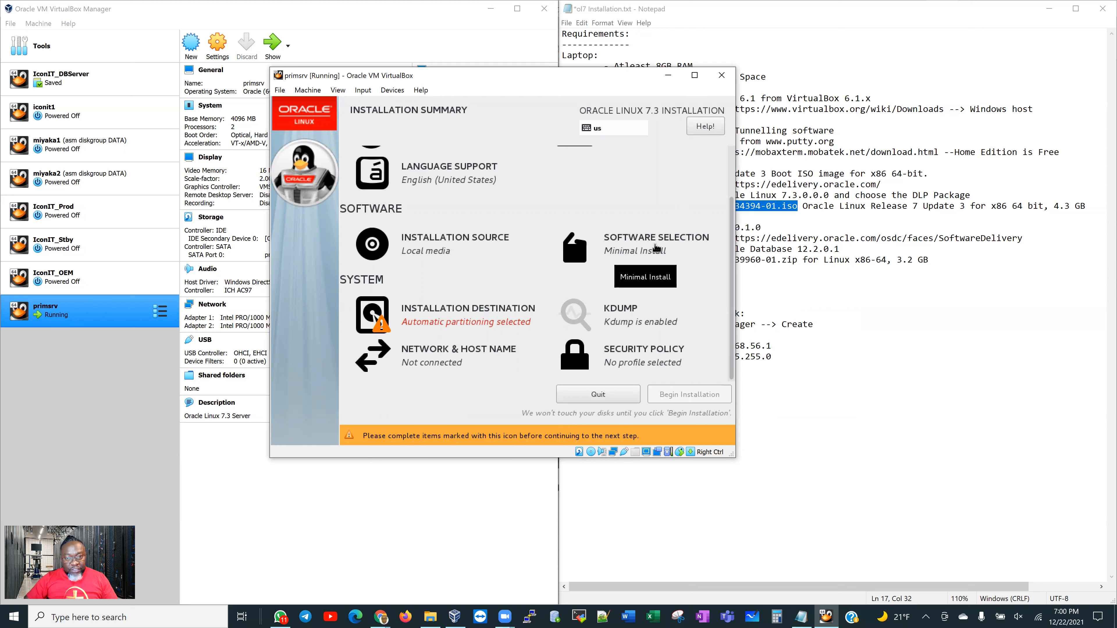
{"action": "left_click", "coordinate": [442, 320]}
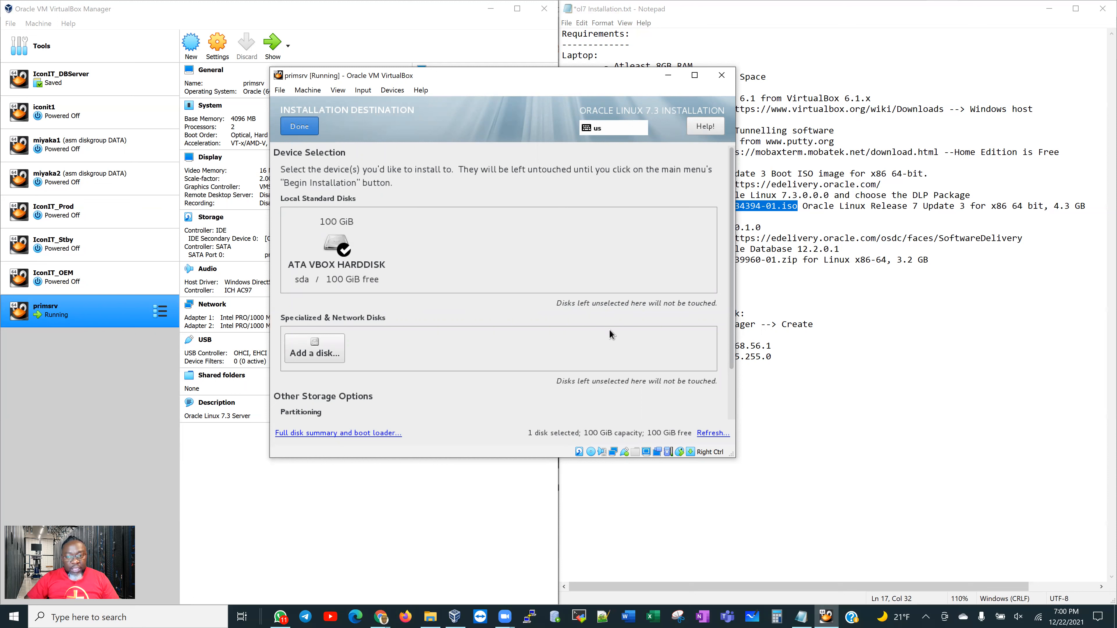
Accept the 100 GiB ATA VBOX HARDDISK with automatic partitioning as the install target
{"action": "scroll", "coordinate": [721, 337], "scroll_direction": "down", "scroll_amount": 2}
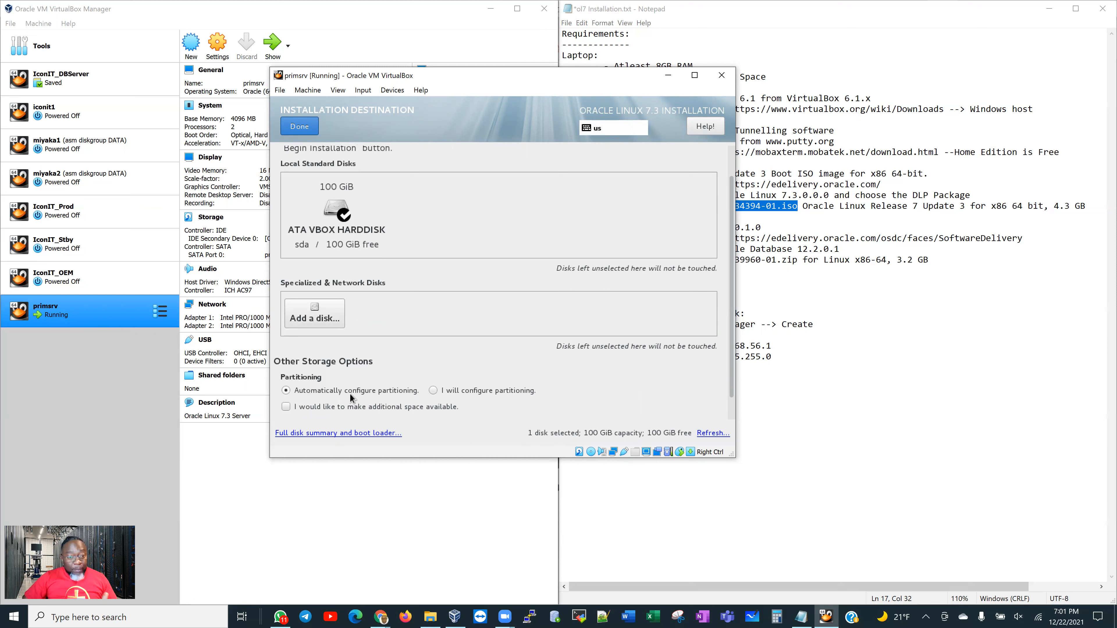
{"action": "scroll", "coordinate": [338, 307], "scroll_direction": "up", "scroll_amount": 1}
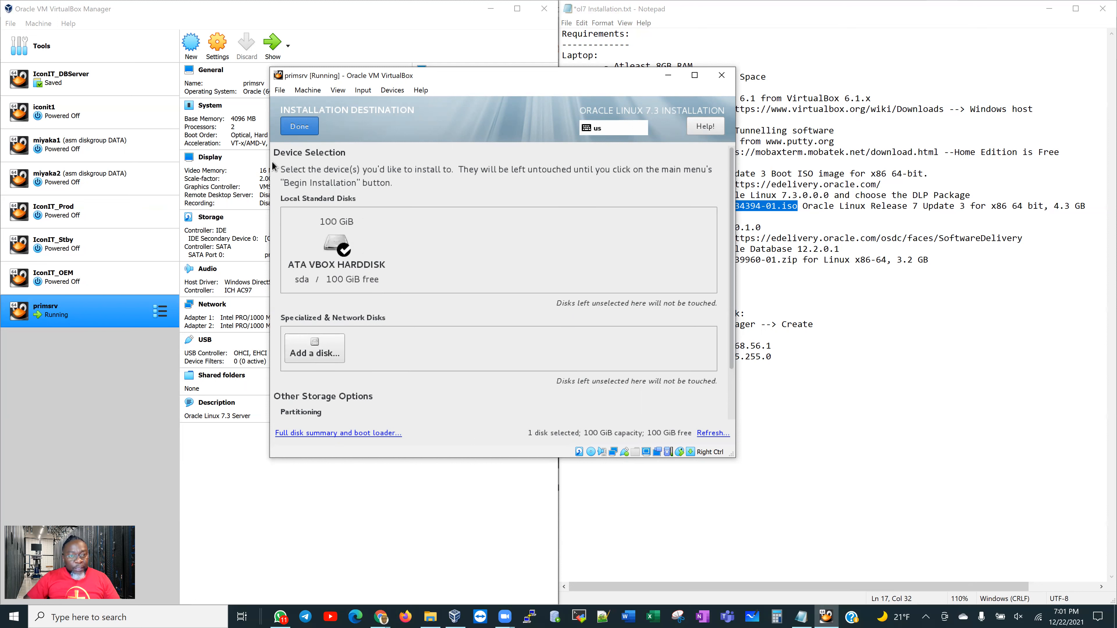
{"action": "left_click", "coordinate": [300, 129]}
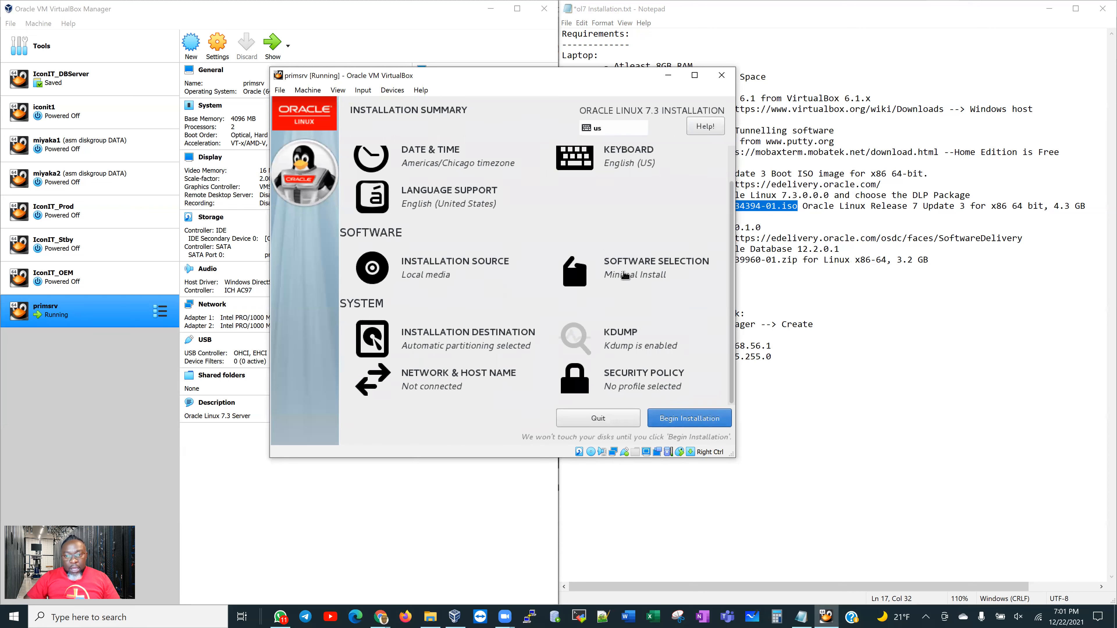
Choose Server with GUI as the base environment in Software Selection
{"action": "left_click", "coordinate": [642, 273]}
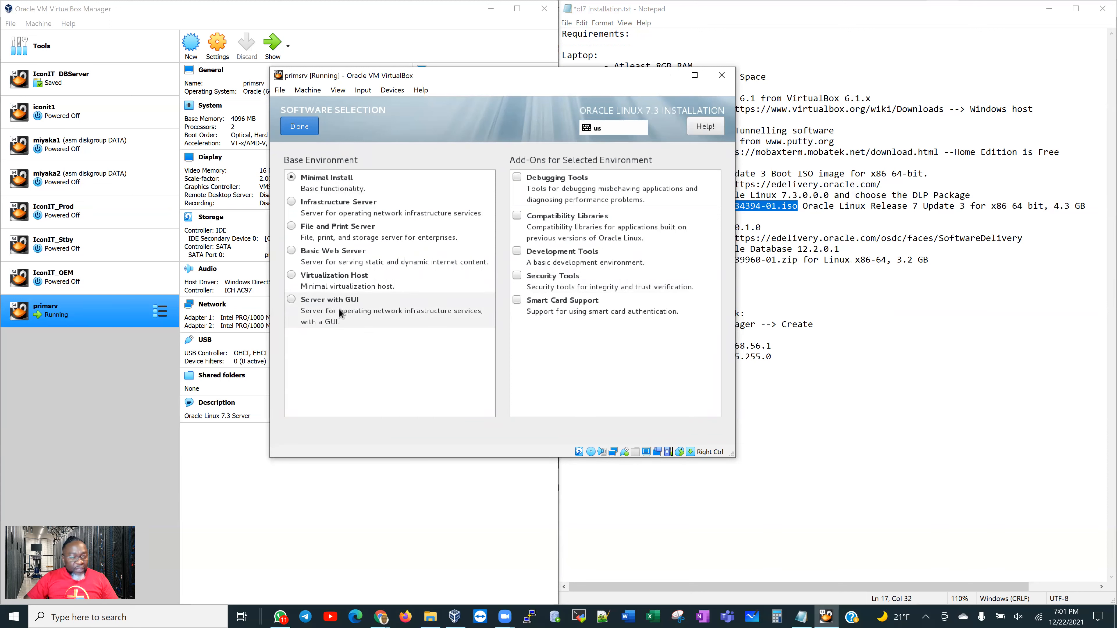
{"action": "left_click", "coordinate": [292, 301]}
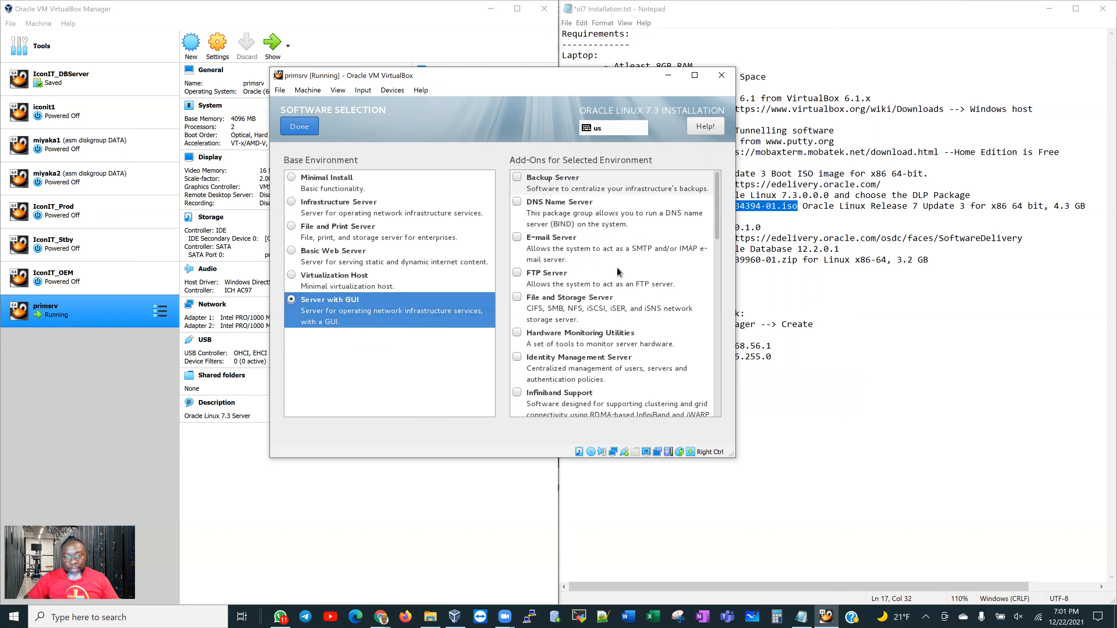
{"action": "scroll", "coordinate": [717, 206], "scroll_direction": "down", "scroll_amount": 3}
{"action": "scroll", "coordinate": [725, 305], "scroll_direction": "down", "scroll_amount": 5}
{"action": "scroll", "coordinate": [723, 237], "scroll_direction": "up", "scroll_amount": 10}
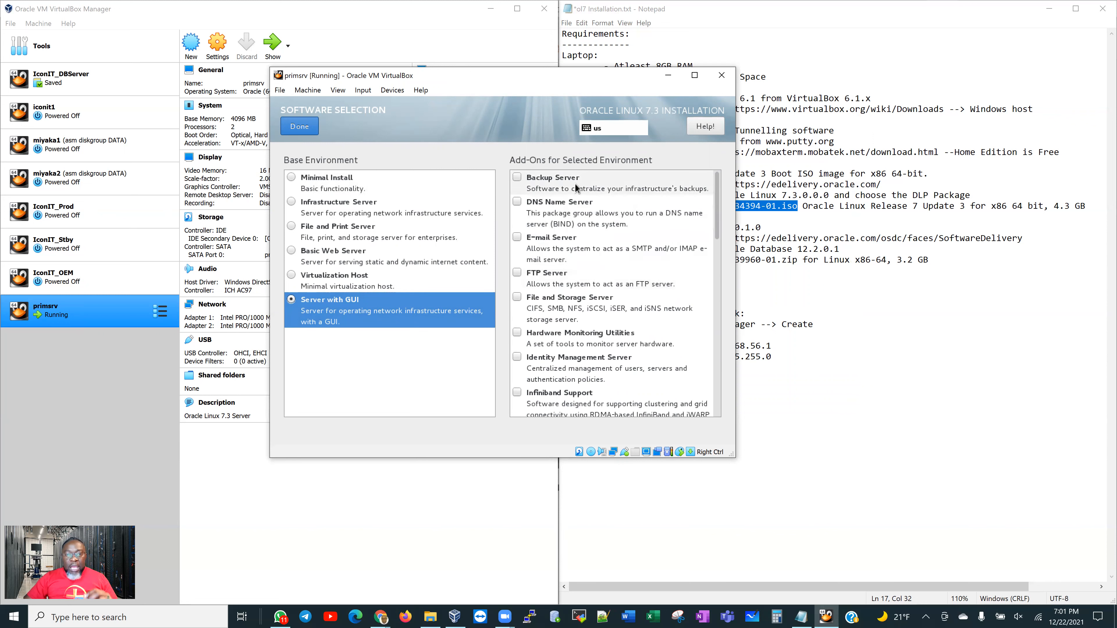
Tick the add-ons from Backup Server through Load Balancer, including DNS, FTP and Java Platform
{"action": "left_click", "coordinate": [517, 178]}
{"action": "left_click", "coordinate": [518, 202]}
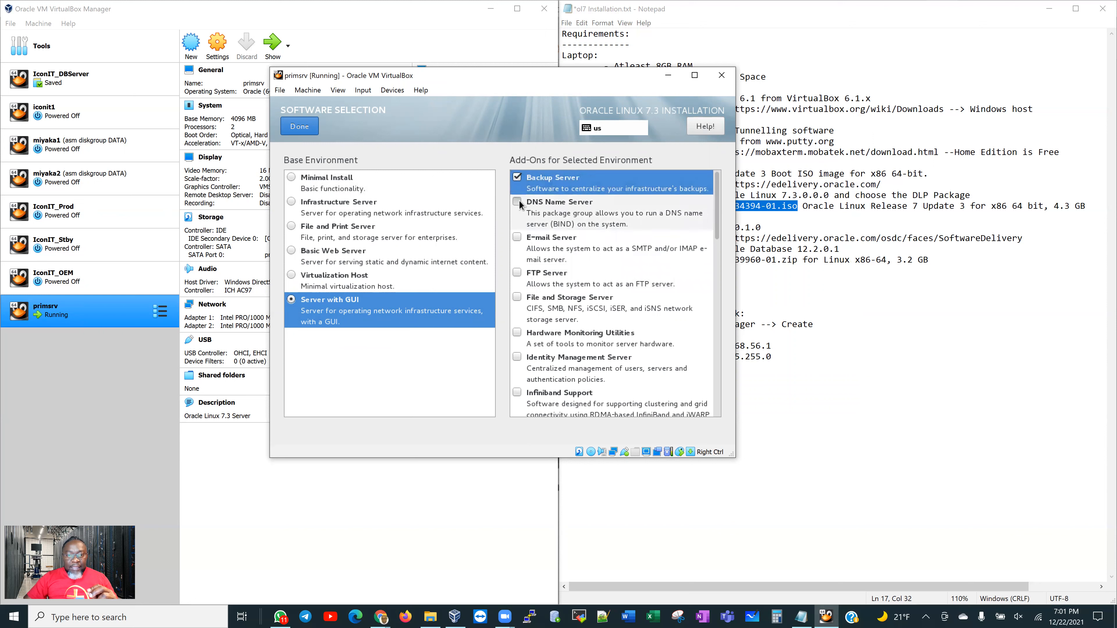
{"action": "left_click", "coordinate": [517, 237]}
{"action": "left_click", "coordinate": [517, 273]}
{"action": "left_click", "coordinate": [517, 297]}
{"action": "left_click", "coordinate": [517, 333]}
{"action": "left_click", "coordinate": [517, 357]}
{"action": "scroll", "coordinate": [595, 336], "scroll_direction": "down", "scroll_amount": 5}
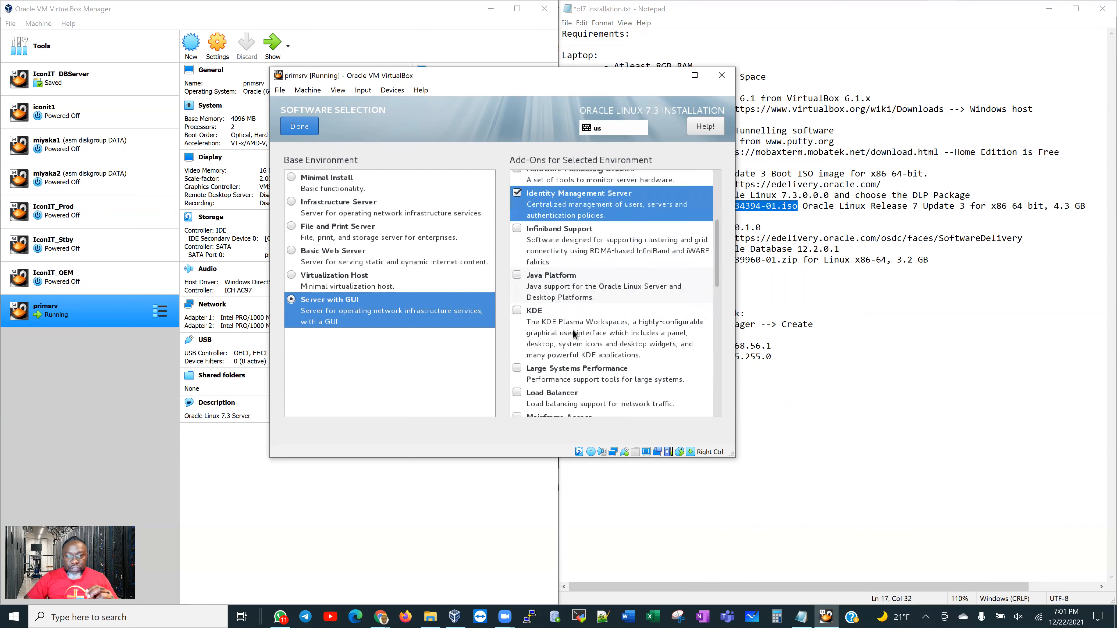
{"action": "left_click", "coordinate": [517, 228]}
{"action": "left_click", "coordinate": [518, 275]}
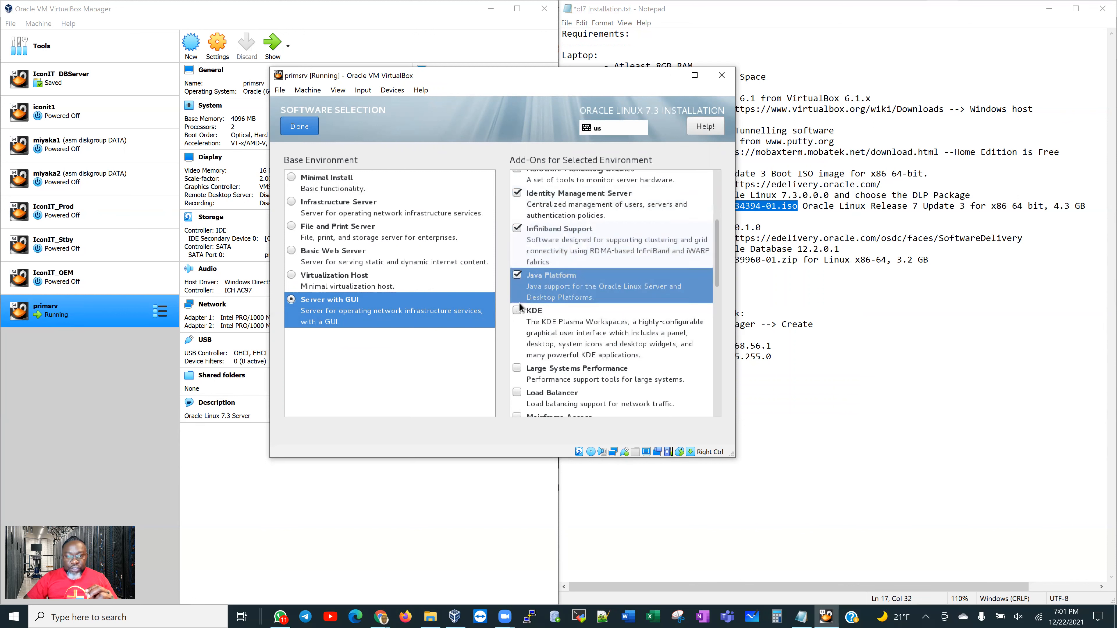
{"action": "left_click", "coordinate": [518, 310]}
{"action": "left_click", "coordinate": [518, 368]}
{"action": "left_click", "coordinate": [517, 393]}
Tick the add-ons from Mainframe Access through Print Server, including MariaDB, MySQL and PostgreSQL
{"action": "scroll", "coordinate": [540, 313], "scroll_direction": "up", "scroll_amount": 5}
{"action": "scroll", "coordinate": [605, 323], "scroll_direction": "down", "scroll_amount": 1}
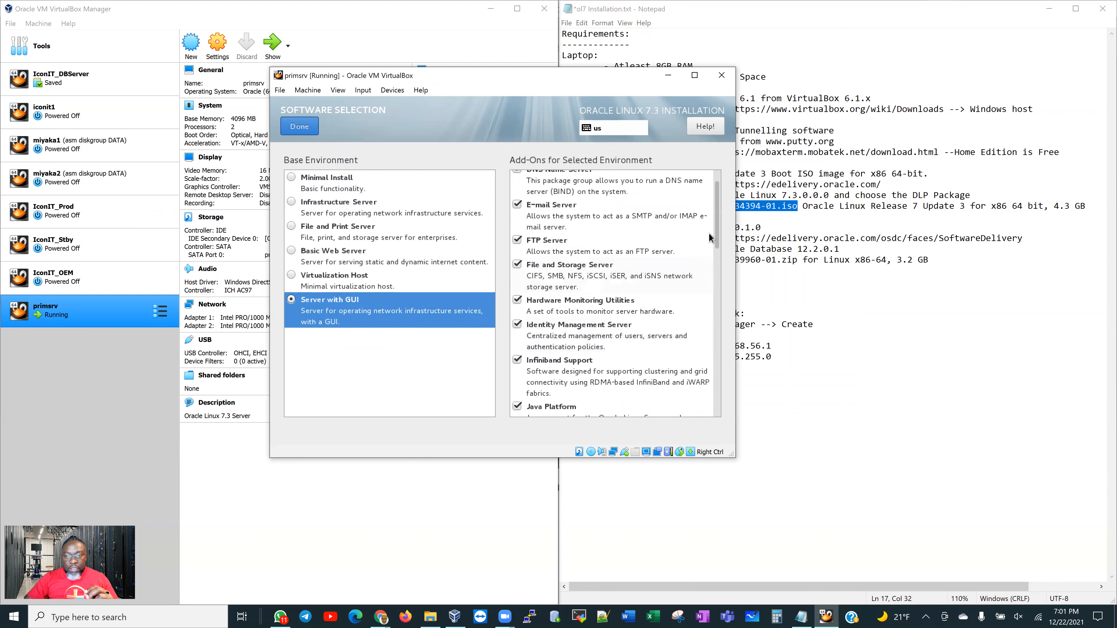
{"action": "left_click_drag", "start_coordinate": [718, 230], "coordinate": [718, 328]}
{"action": "scroll", "coordinate": [618, 242], "scroll_direction": "up", "scroll_amount": 1}
{"action": "left_click", "coordinate": [593, 218]}
{"action": "left_click", "coordinate": [581, 247]}
{"action": "left_click", "coordinate": [572, 272]}
{"action": "left_click", "coordinate": [576, 308]}
{"action": "left_click", "coordinate": [589, 341]}
{"action": "left_click", "coordinate": [591, 375]}
{"action": "scroll", "coordinate": [711, 391], "scroll_direction": "down", "scroll_amount": 5}
{"action": "left_click", "coordinate": [596, 204]}
Tick the remaining add-ons, Remote Management through Smart Card Support, and confirm the software selection
{"action": "scroll", "coordinate": [601, 209], "scroll_direction": "up", "scroll_amount": 1}
{"action": "left_click", "coordinate": [603, 275]}
{"action": "left_click", "coordinate": [604, 297]}
{"action": "left_click", "coordinate": [596, 334]}
{"action": "left_click", "coordinate": [593, 358]}
{"action": "left_click", "coordinate": [588, 383]}
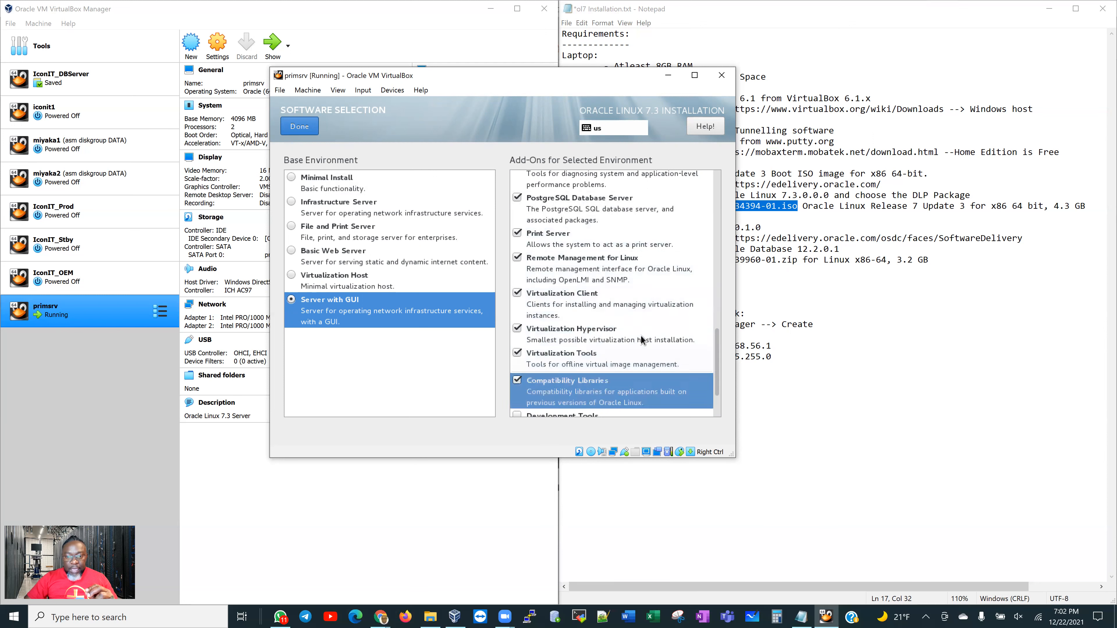
{"action": "scroll", "coordinate": [641, 335], "scroll_direction": "down", "scroll_amount": 2}
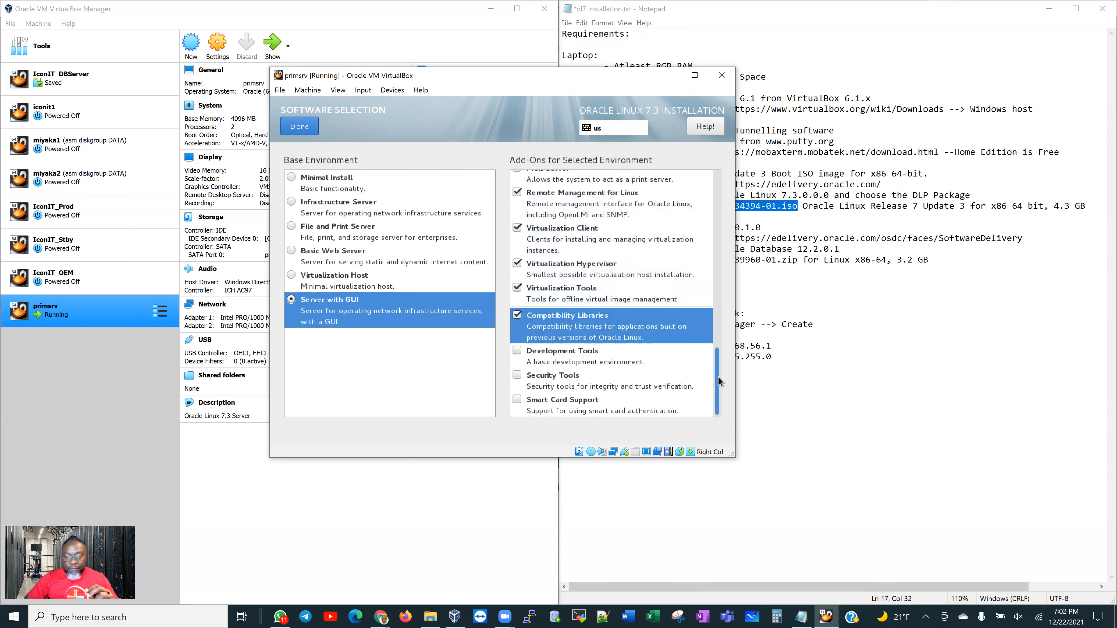
{"action": "left_click", "coordinate": [591, 355]}
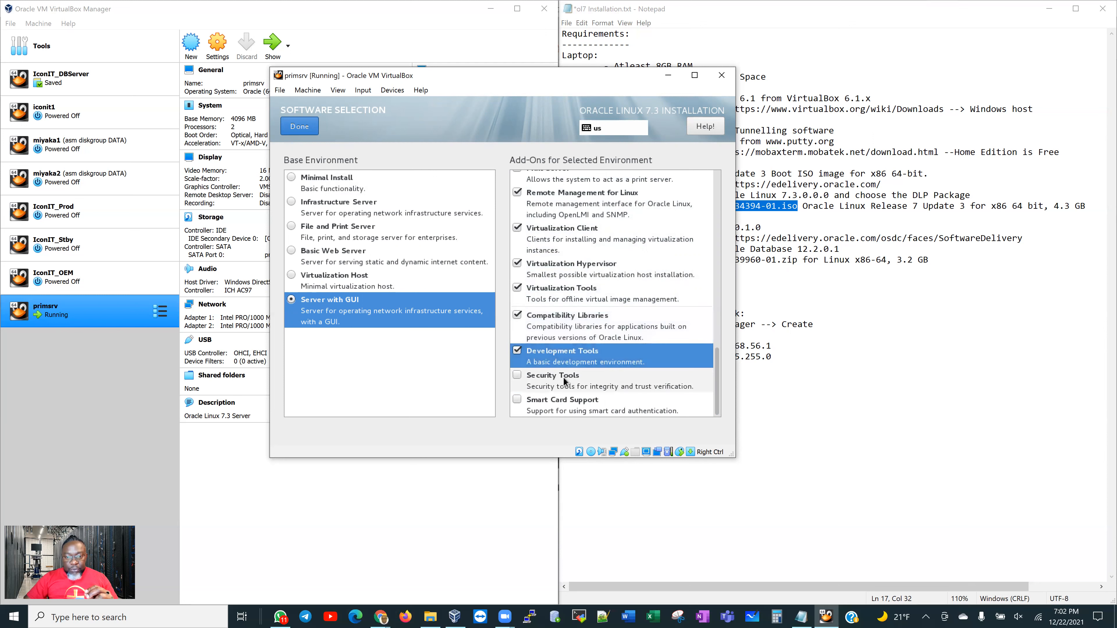
{"action": "left_click", "coordinate": [568, 382]}
{"action": "left_click", "coordinate": [568, 398]}
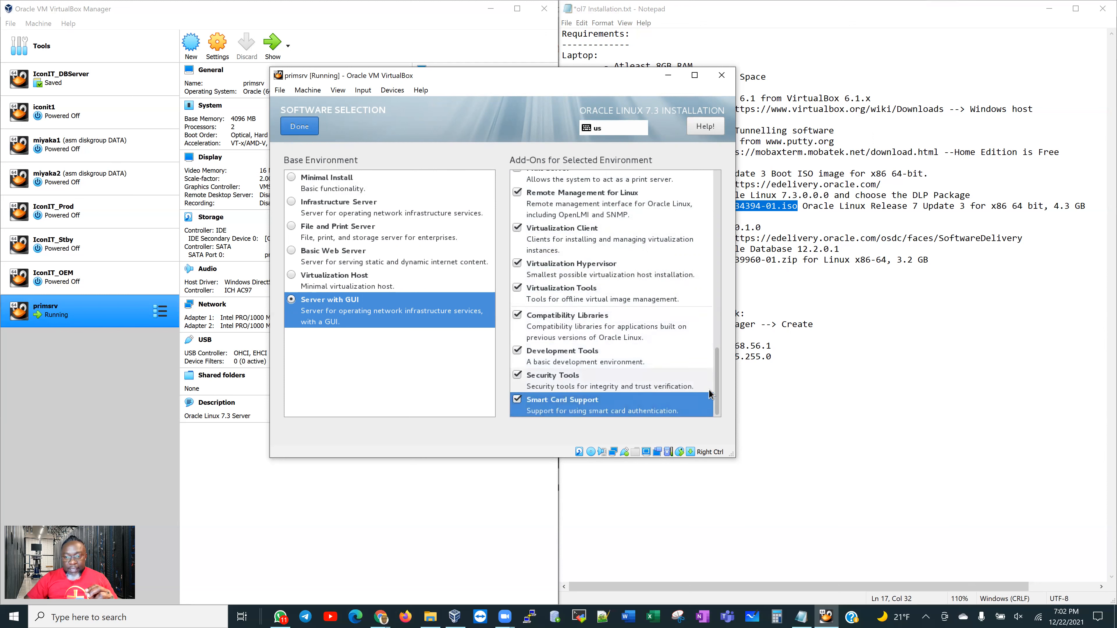
{"action": "left_click_drag", "start_coordinate": [716, 396], "coordinate": [703, 185]}
{"action": "left_click", "coordinate": [313, 132]}
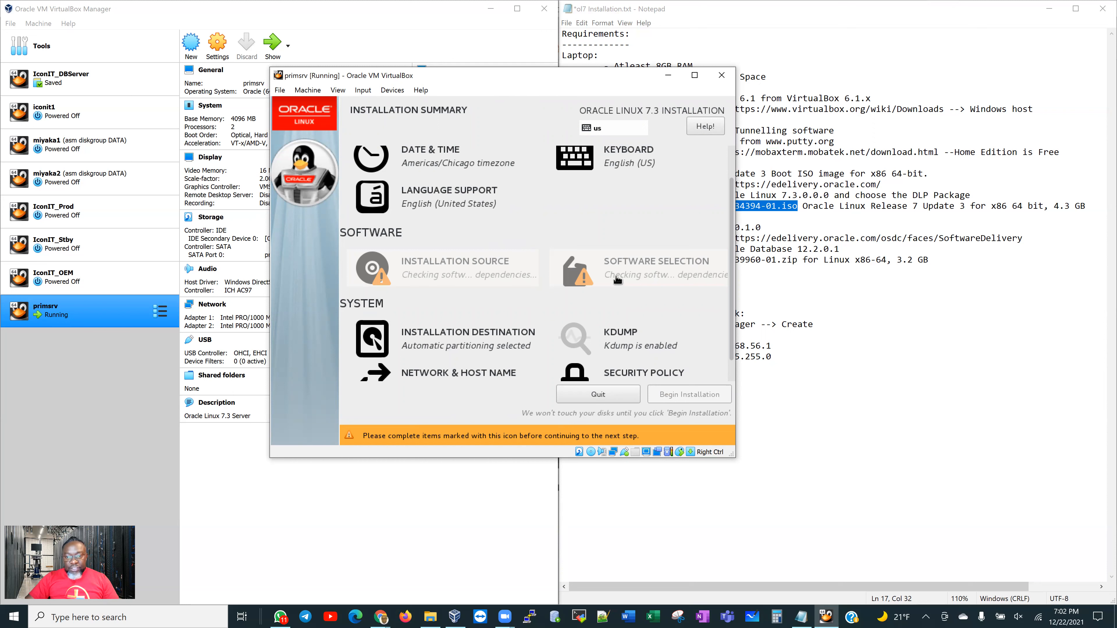
Open the Network & Host Name page listing the enp0s3 and enp0s8 adapters
{"action": "scroll", "coordinate": [618, 281], "scroll_direction": "down", "scroll_amount": 1}
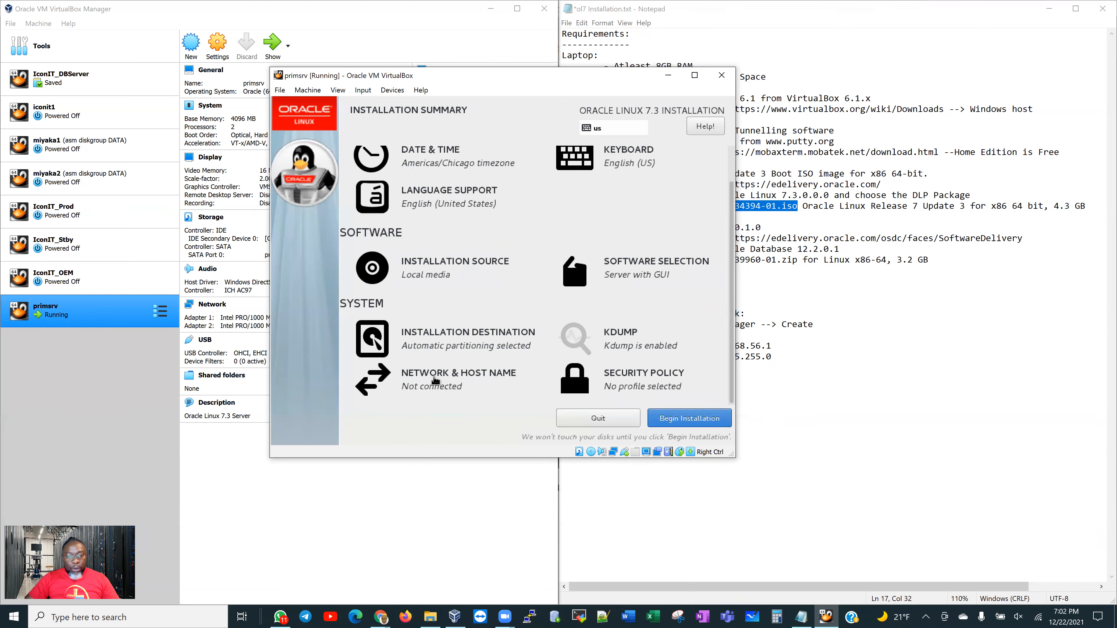
{"action": "left_click", "coordinate": [435, 380]}
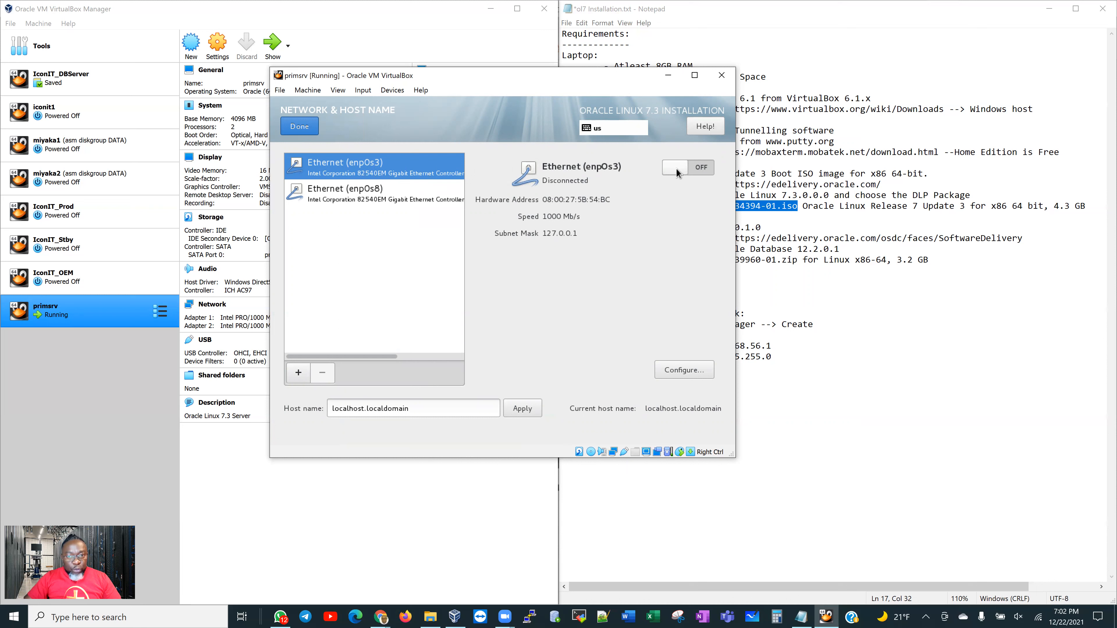
Connect enp0s3 (IP 10.0.2.15), save its connection settings, then select enp0s8
{"action": "left_click", "coordinate": [699, 171]}
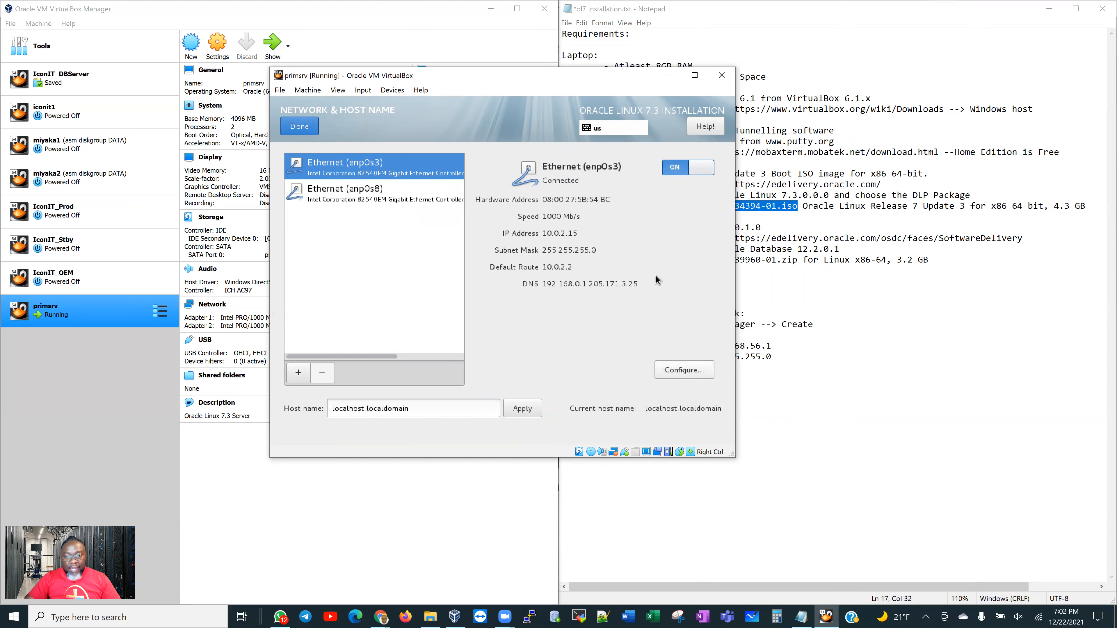
{"action": "left_click", "coordinate": [687, 369]}
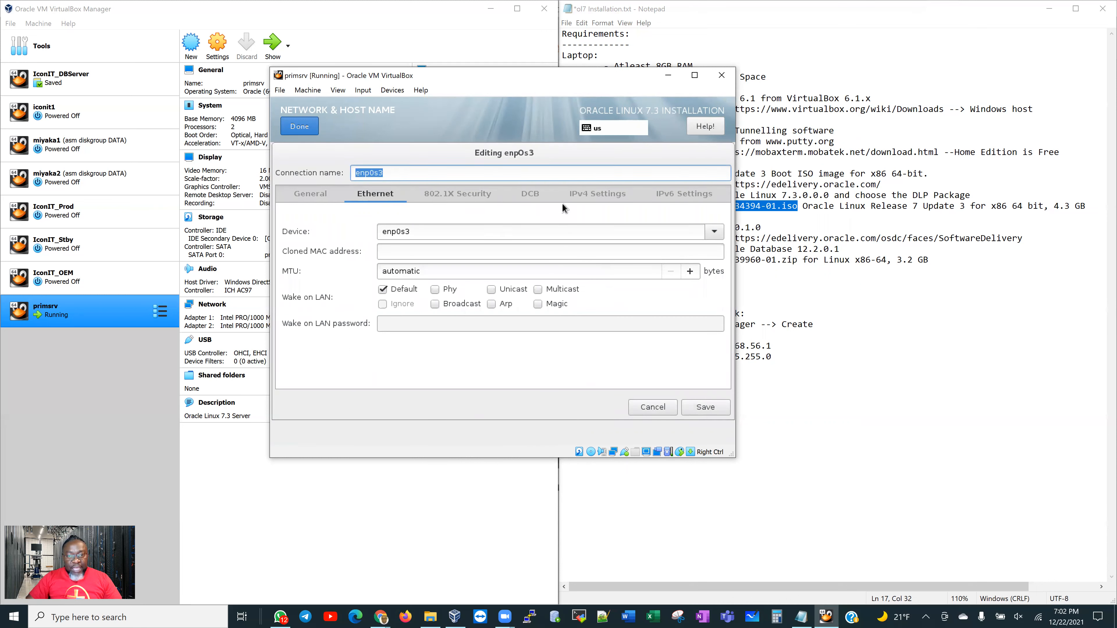
{"action": "left_click", "coordinate": [304, 197]}
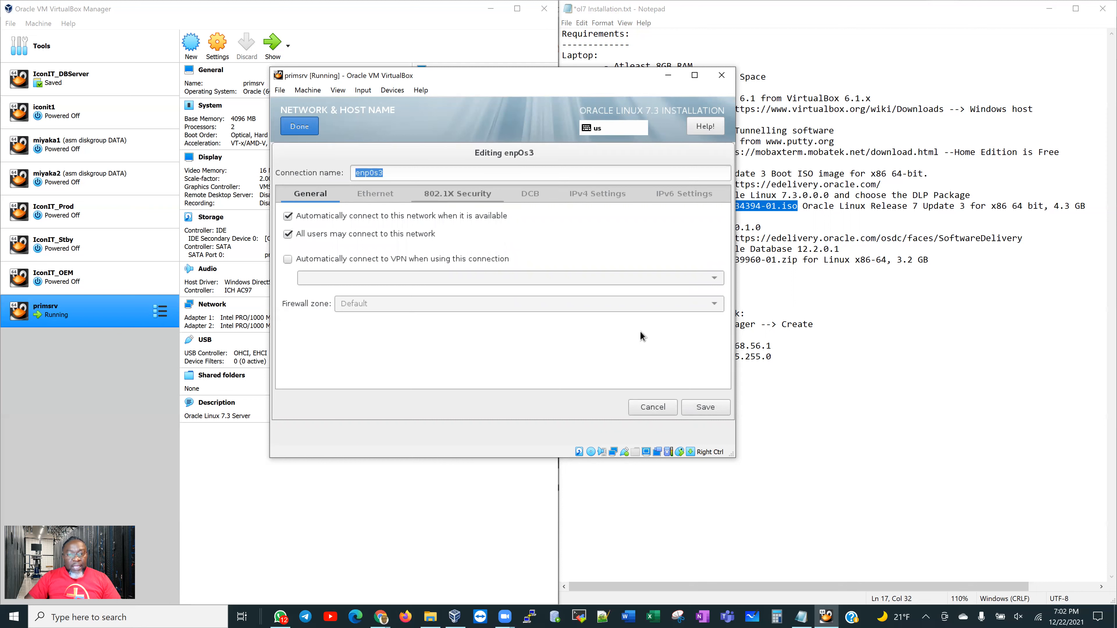
{"action": "left_click", "coordinate": [704, 412]}
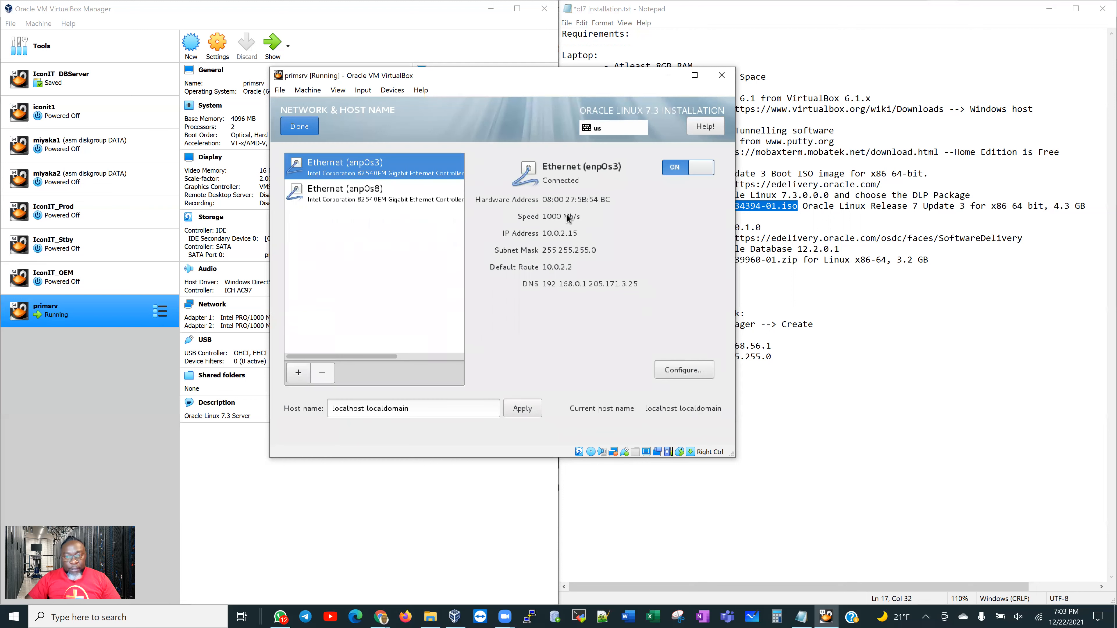
{"action": "left_click", "coordinate": [350, 196]}
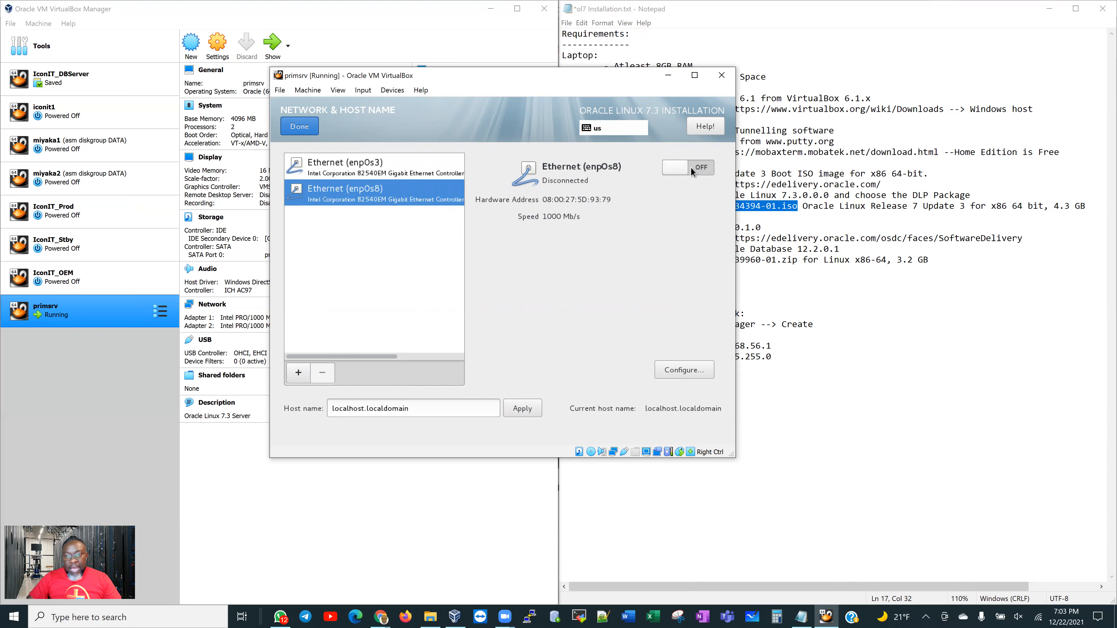
Connect enp0s8 and set its IPv4 addressing method to Manual
{"action": "left_click", "coordinate": [704, 168]}
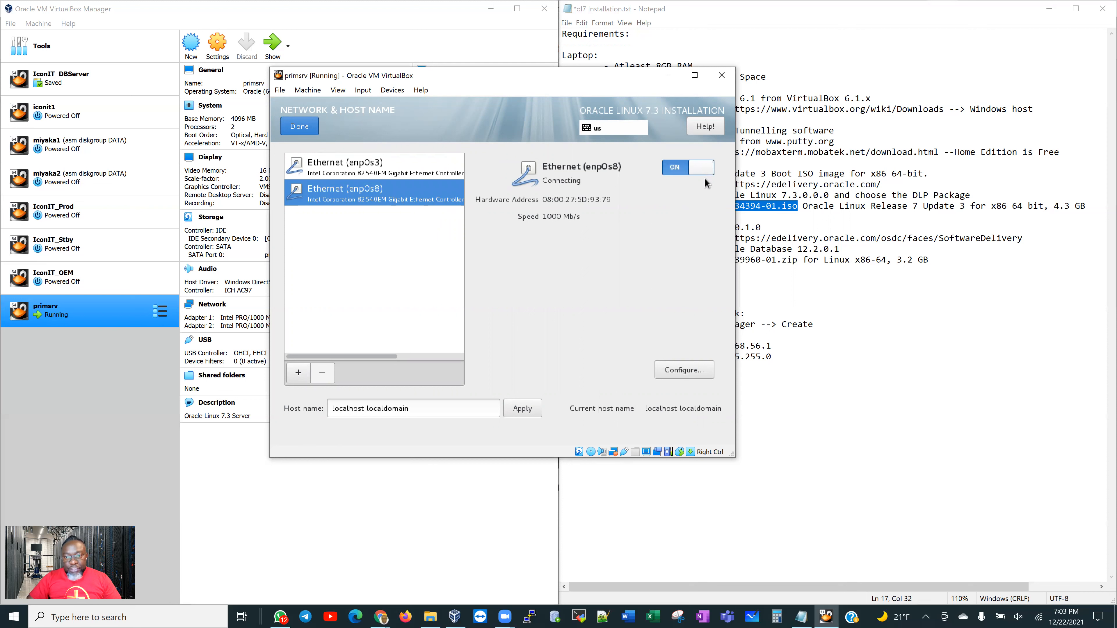
{"action": "left_click", "coordinate": [685, 370]}
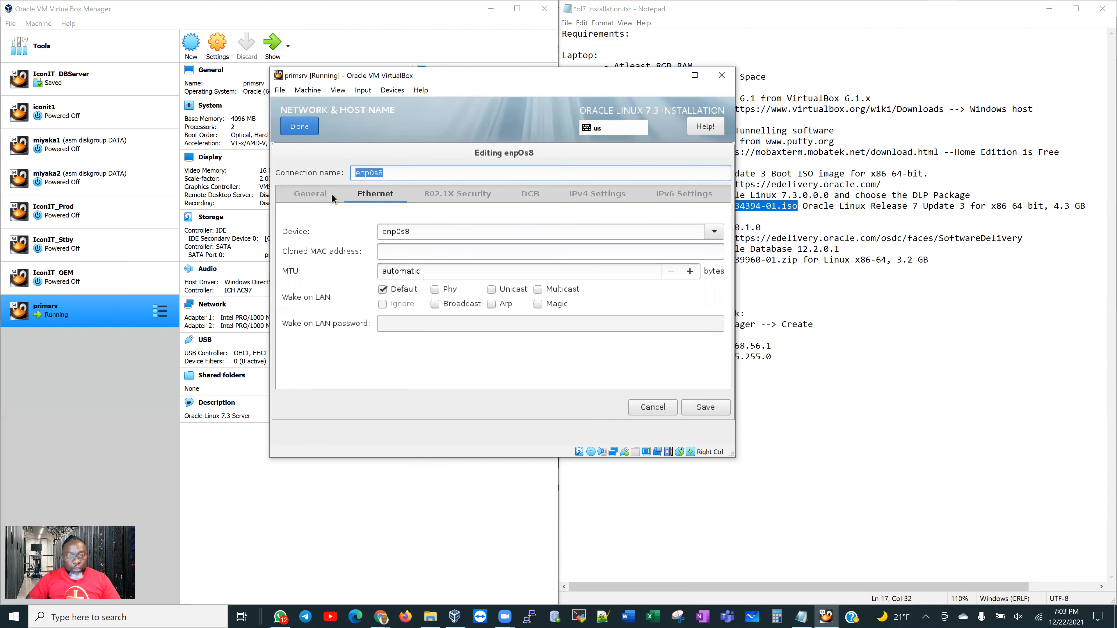
{"action": "left_click", "coordinate": [299, 198]}
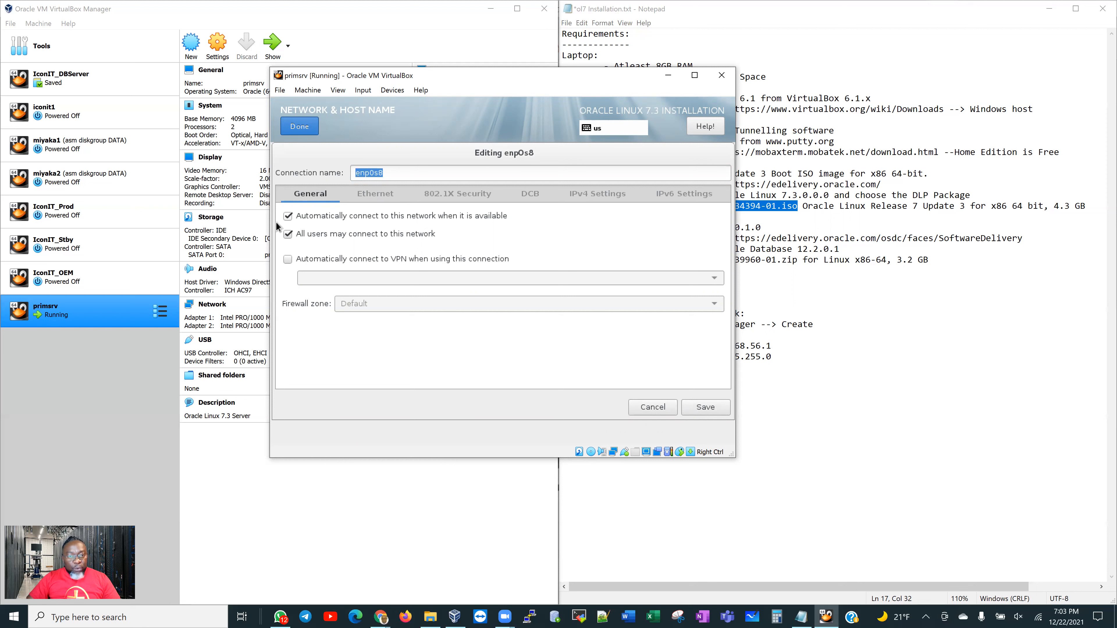
{"action": "left_click", "coordinate": [587, 200]}
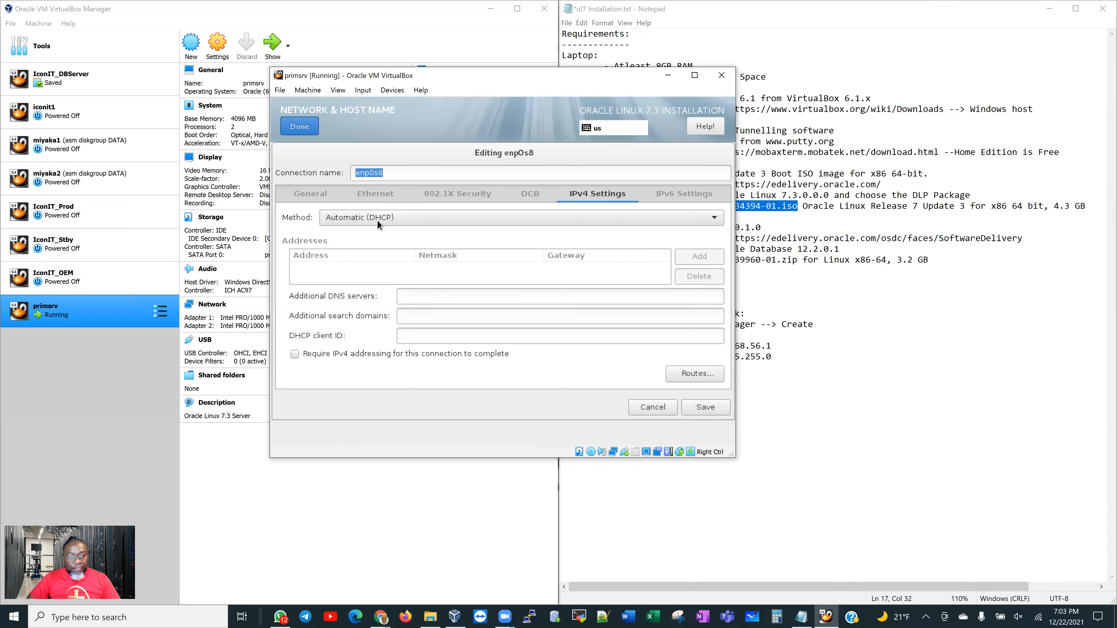
{"action": "left_click", "coordinate": [406, 218]}
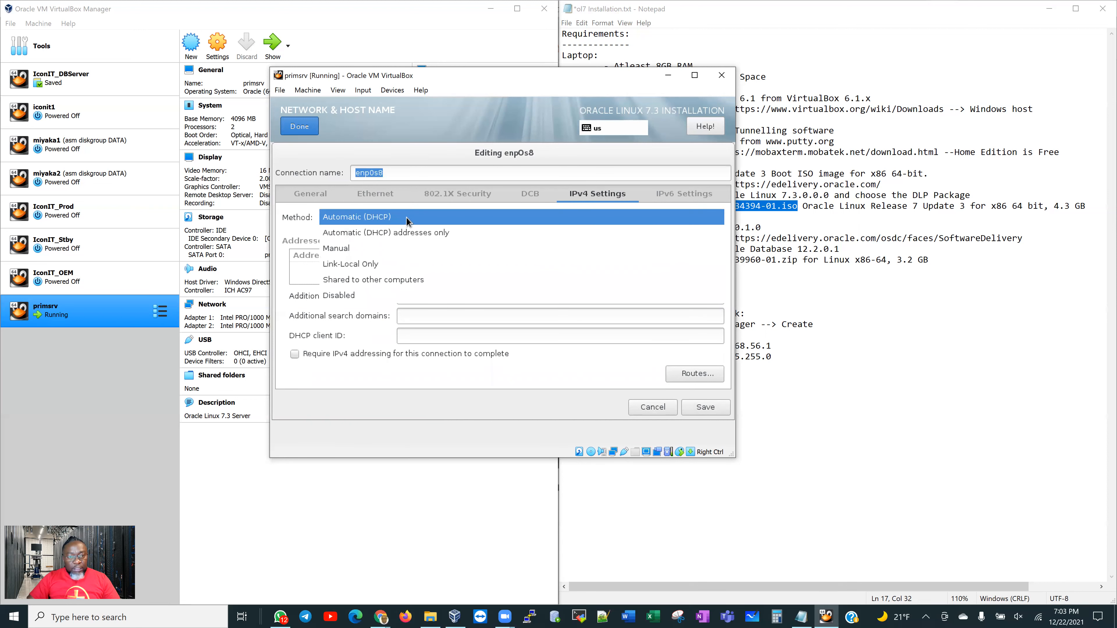
{"action": "left_click", "coordinate": [398, 249]}
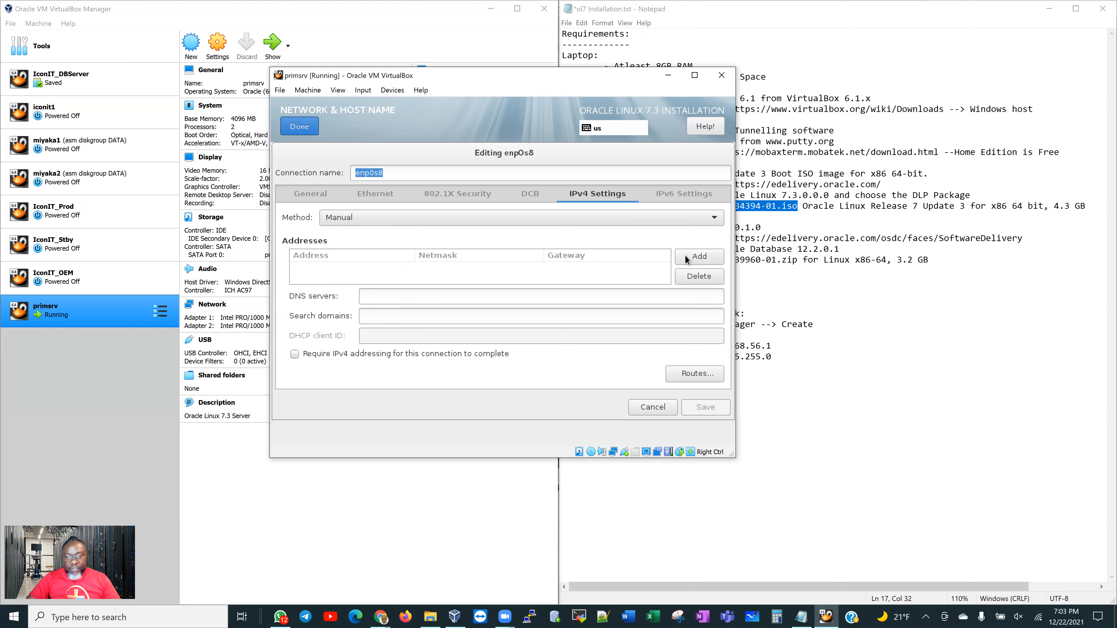
Add address 192.168.56.101, netmask 255.255.255.0, gateway 0.0.0.0, and require IPv4 addressing
{"action": "left_click", "coordinate": [699, 256]}
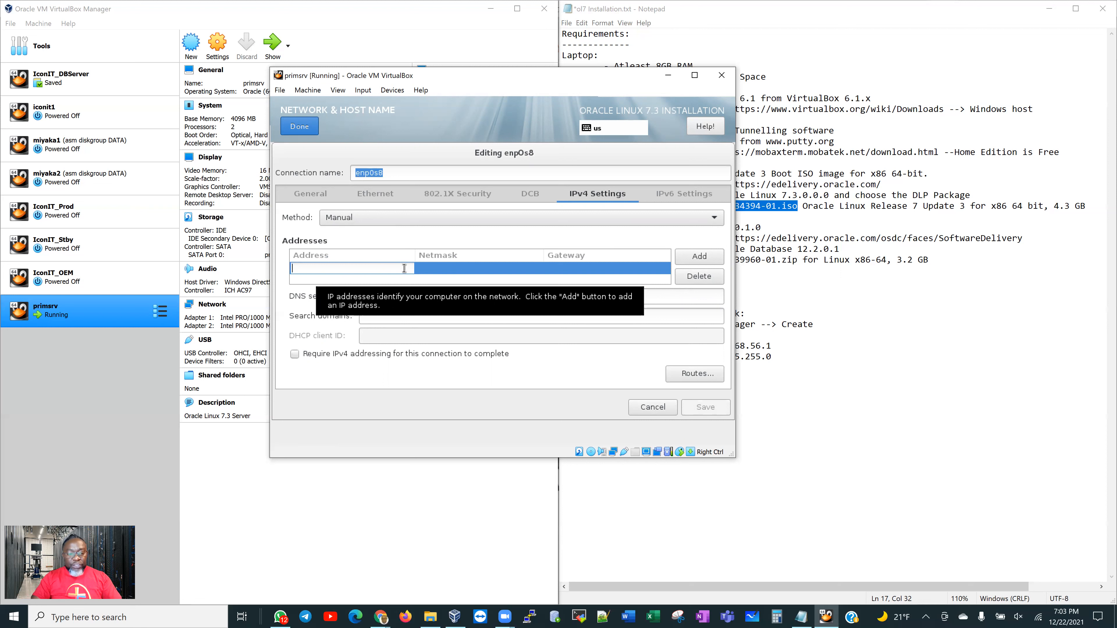
{"action": "type", "text": "192"}
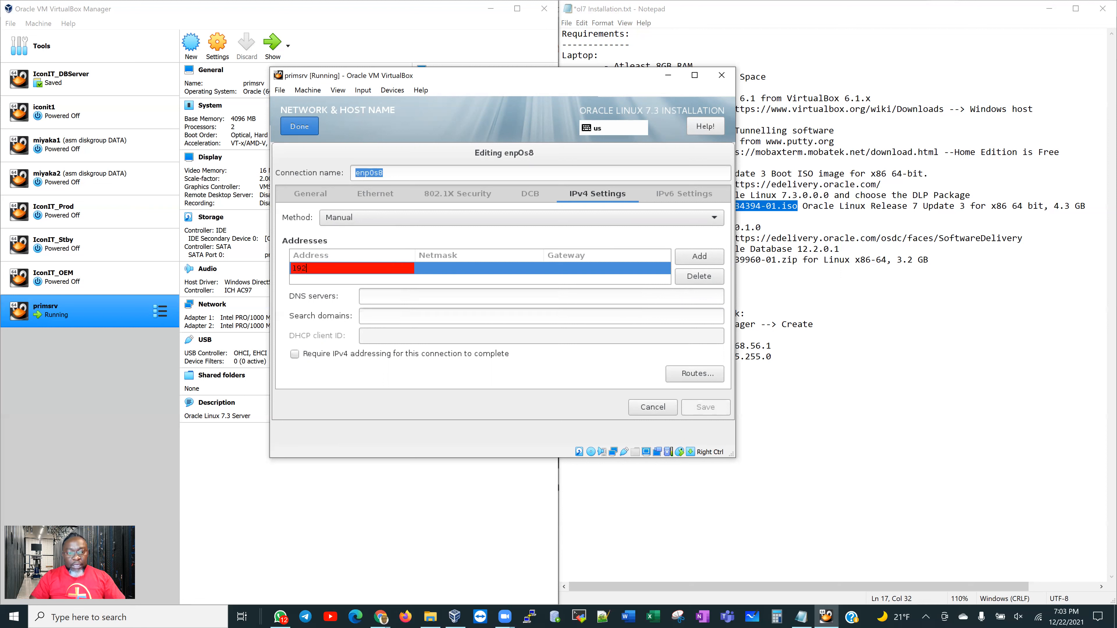
{"action": "type", "text": ".168.56.101"}
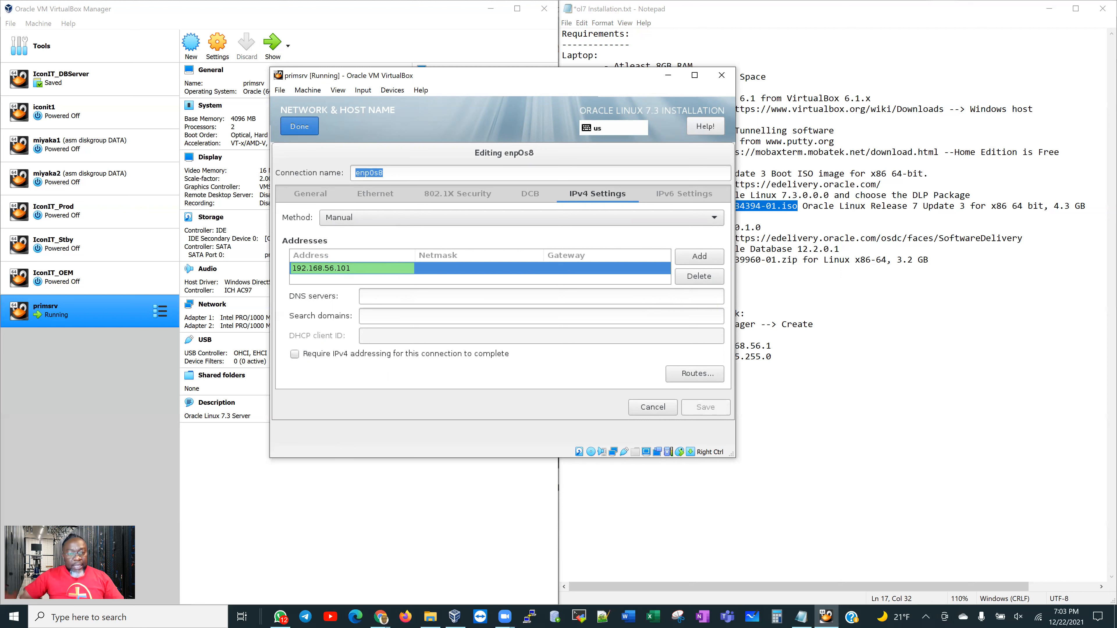
{"action": "key", "text": "Tab"}
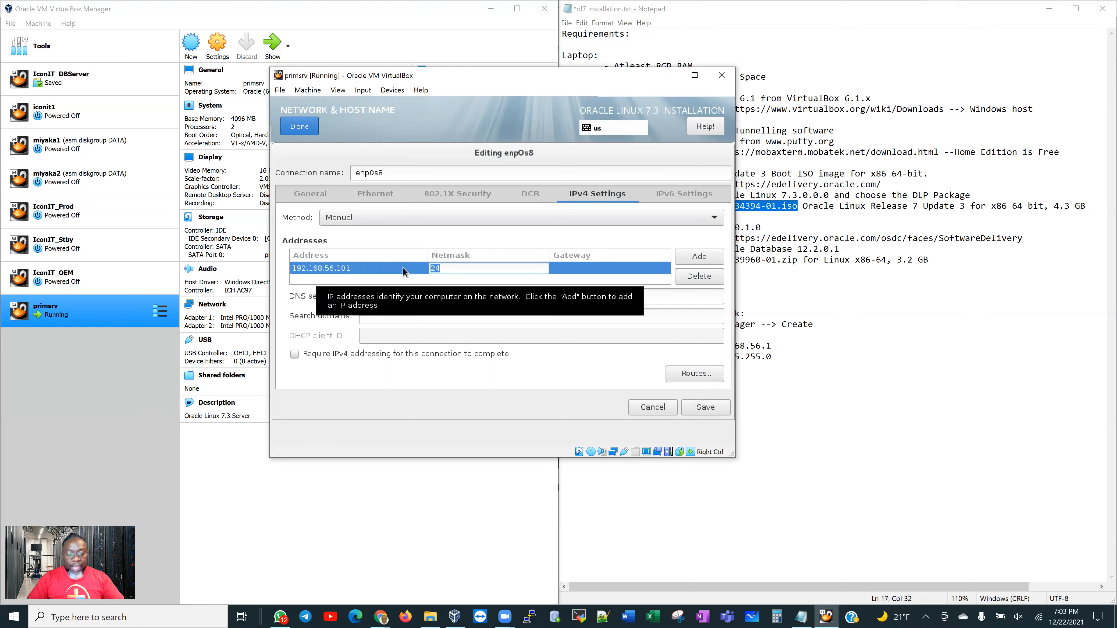
{"action": "type", "text": "255.255."}
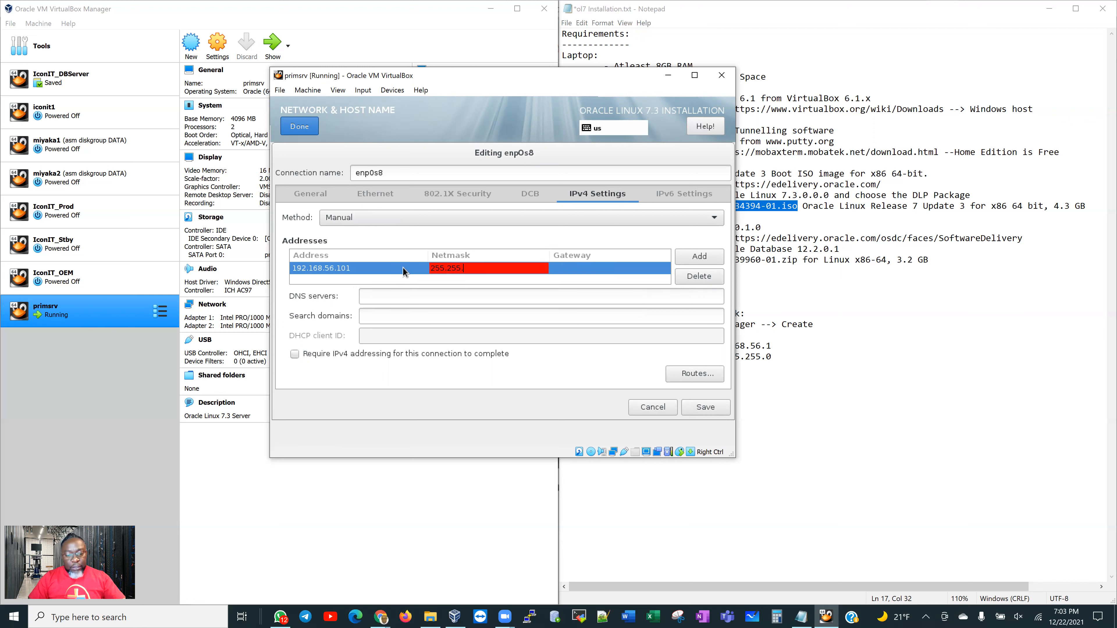
{"action": "type", "text": "0"}
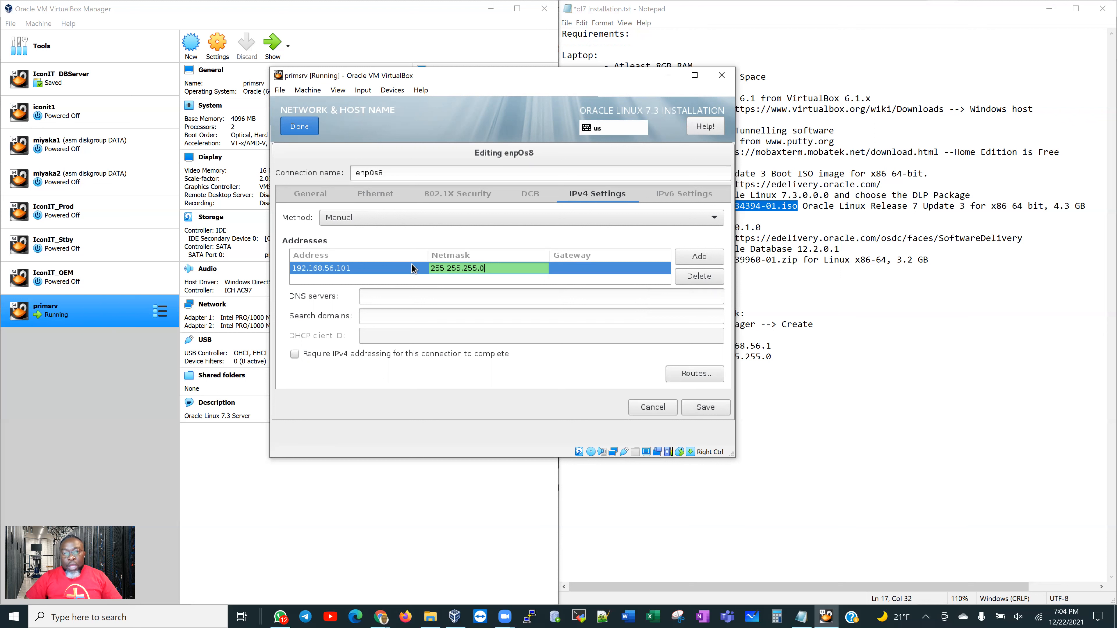
{"action": "left_click", "coordinate": [775, 307]}
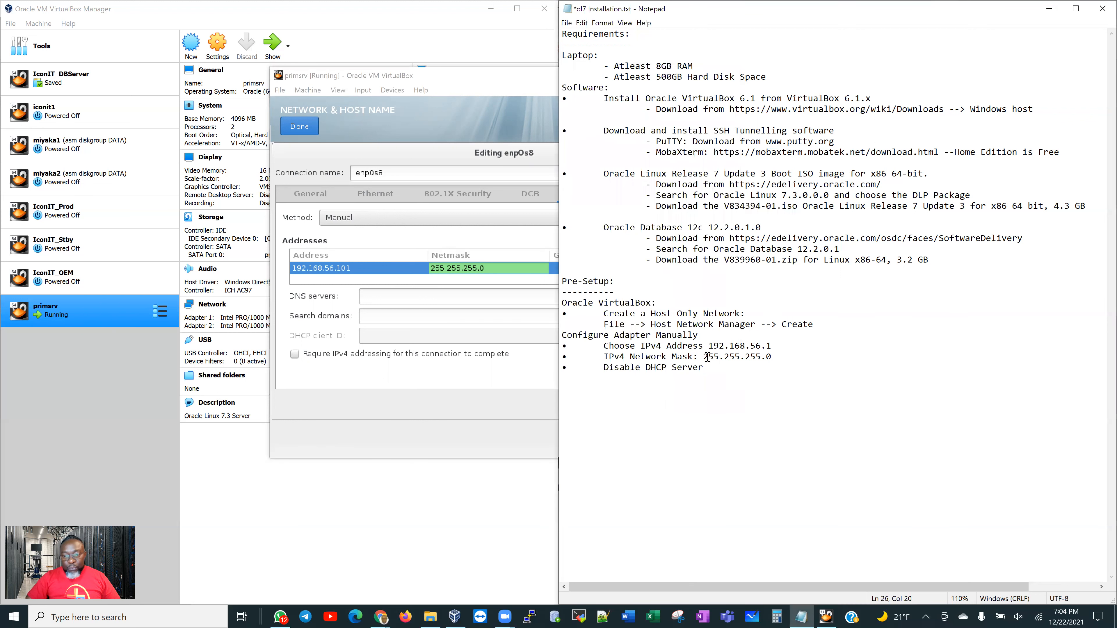
{"action": "left_click_drag", "start_coordinate": [703, 357], "coordinate": [772, 356]}
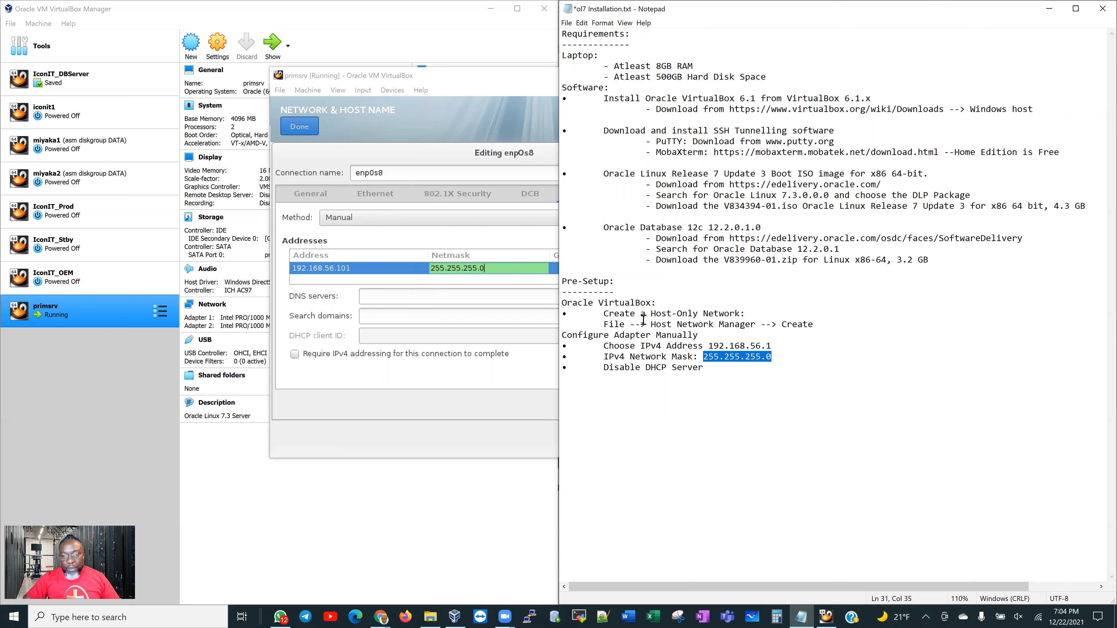
{"action": "left_click", "coordinate": [504, 269]}
{"action": "key", "text": "Tab"}
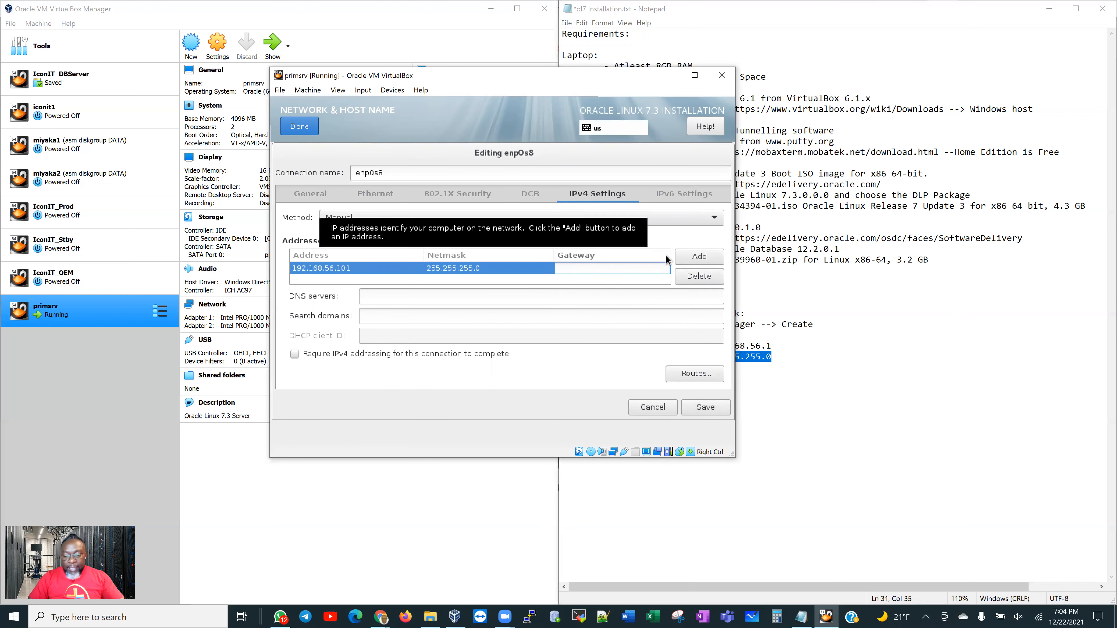
{"action": "type", "text": "0.0"}
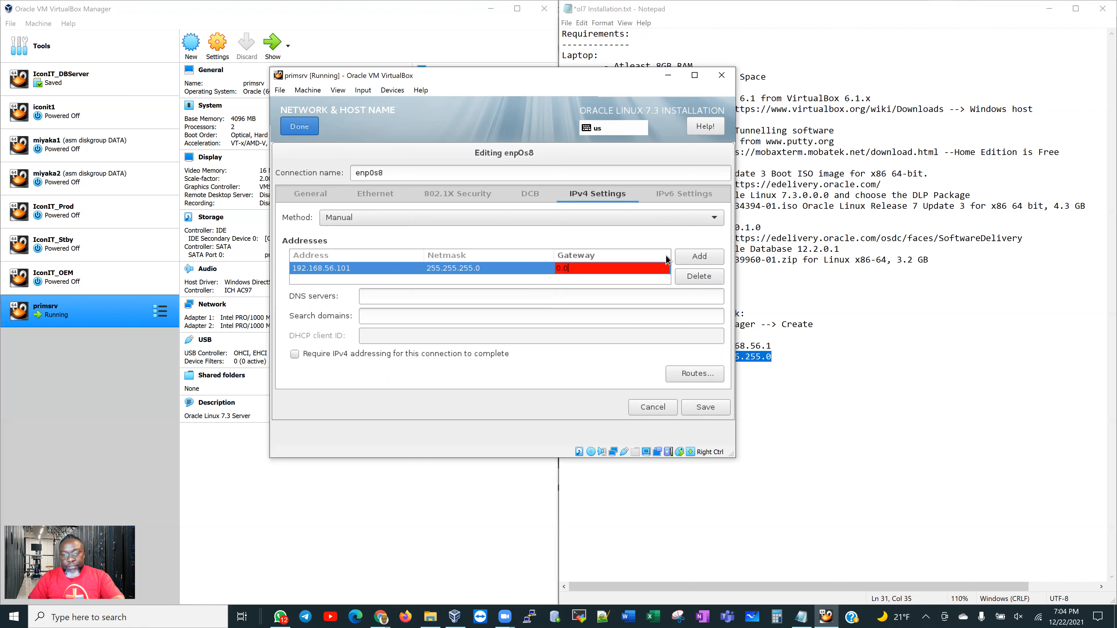
{"action": "type", "text": ".0.0"}
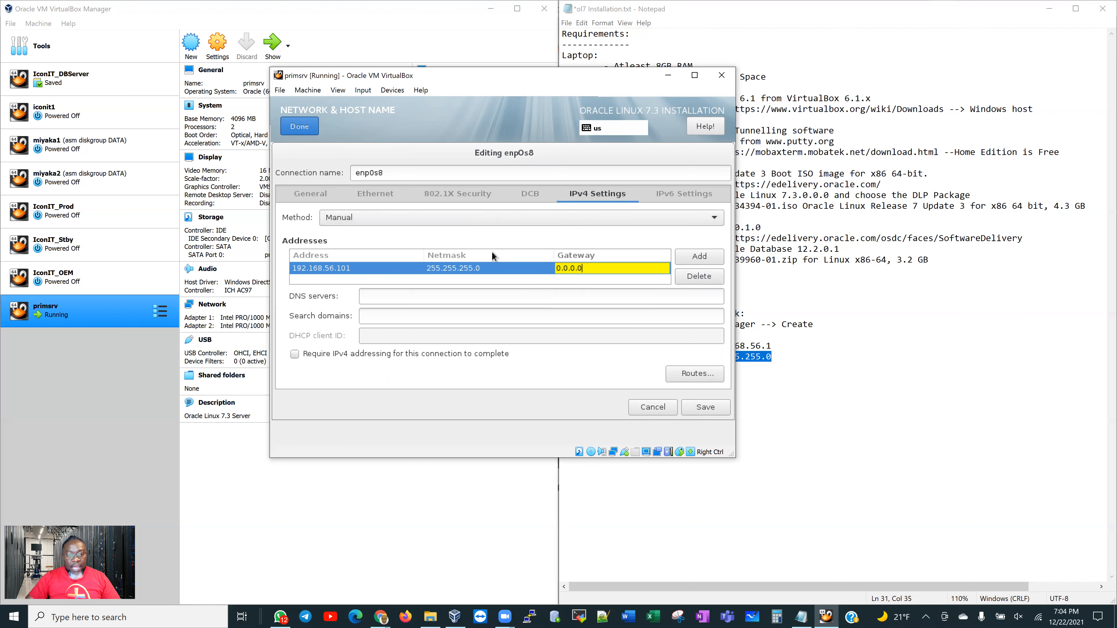
{"action": "left_click", "coordinate": [298, 354]}
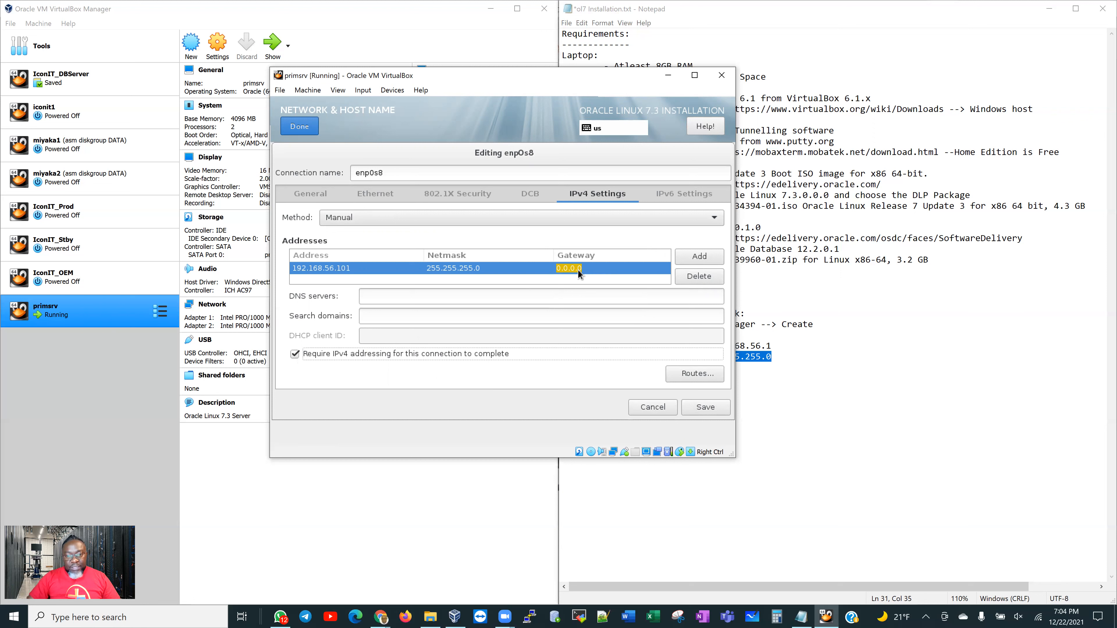
Save enp0s8's settings and apply primsrv.localdomain as the system host name
{"action": "left_click", "coordinate": [706, 407]}
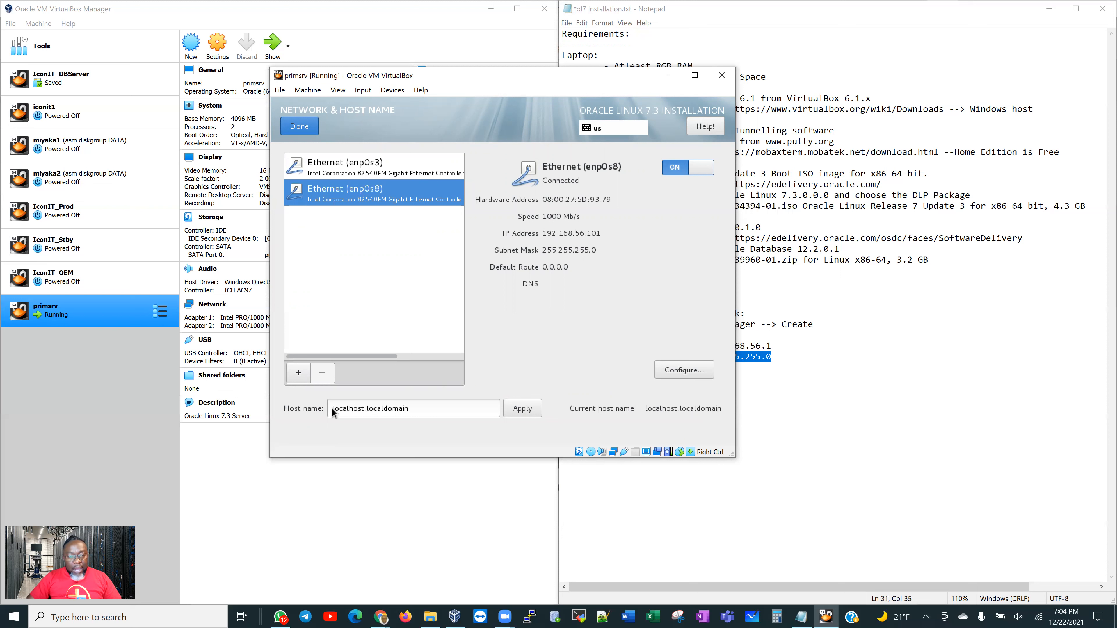
{"action": "left_click_drag", "start_coordinate": [334, 408], "coordinate": [364, 408]}
{"action": "key", "text": "BackSpace"}
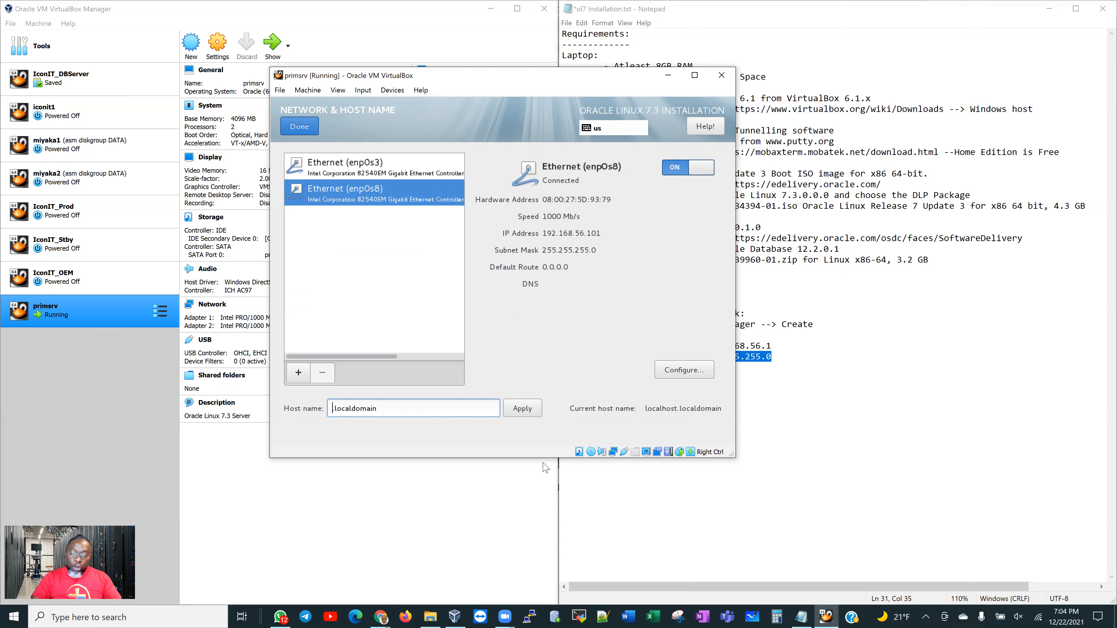
{"action": "type", "text": "primz"}
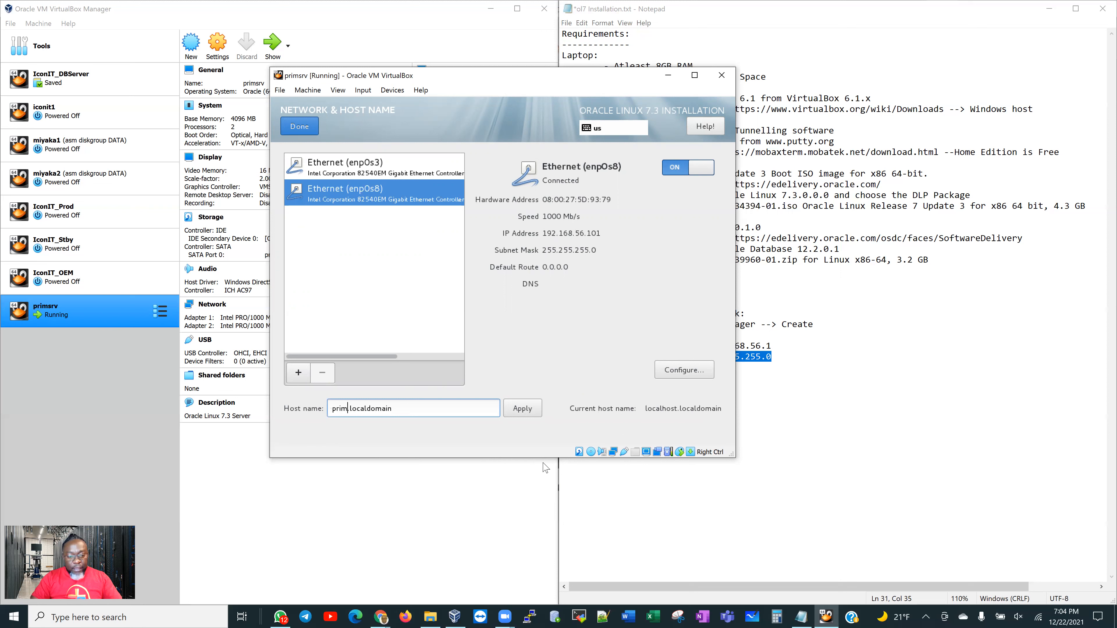
{"action": "key", "text": "BackSpace"}
{"action": "type", "text": "srv"}
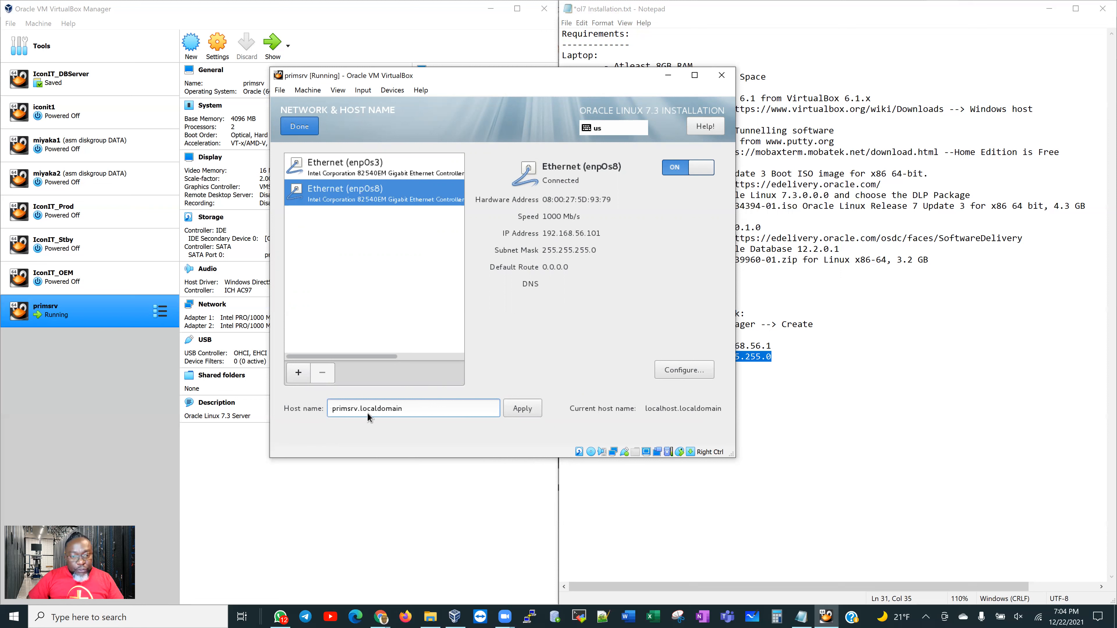
{"action": "left_click", "coordinate": [532, 412]}
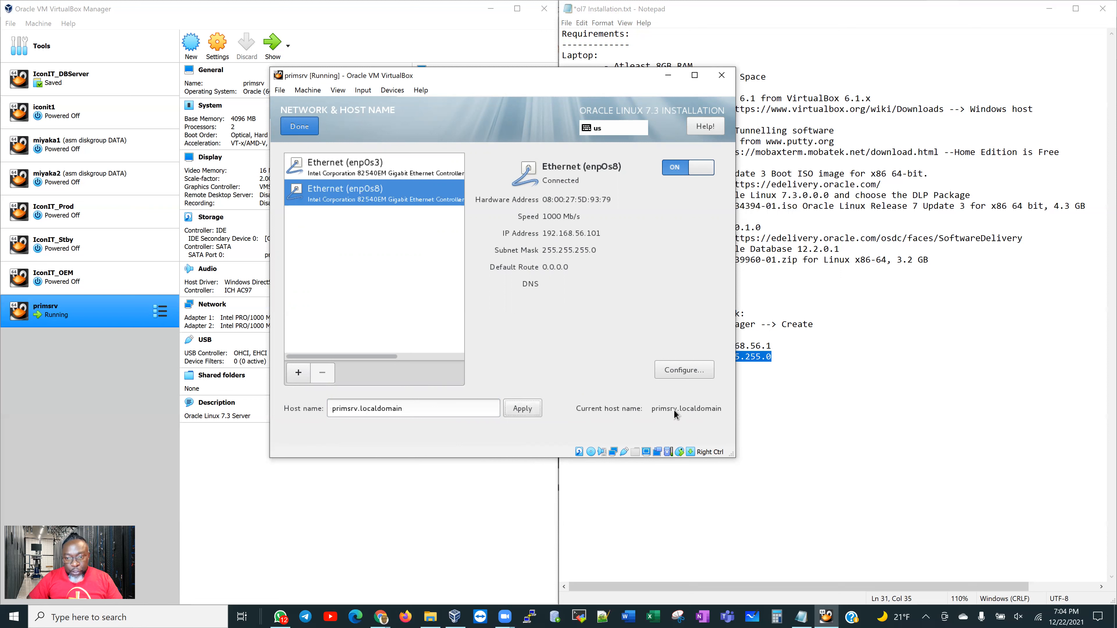
{"action": "left_click", "coordinate": [302, 131]}
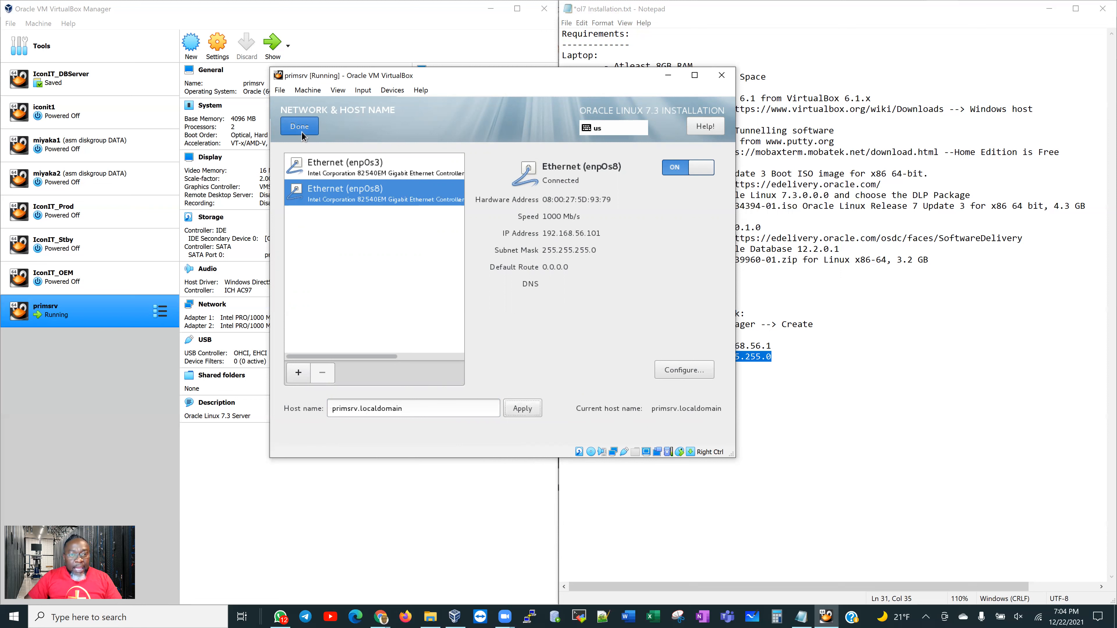
Return to the summary and begin the Oracle Linux 7.3 installation
{"action": "left_click", "coordinate": [301, 131]}
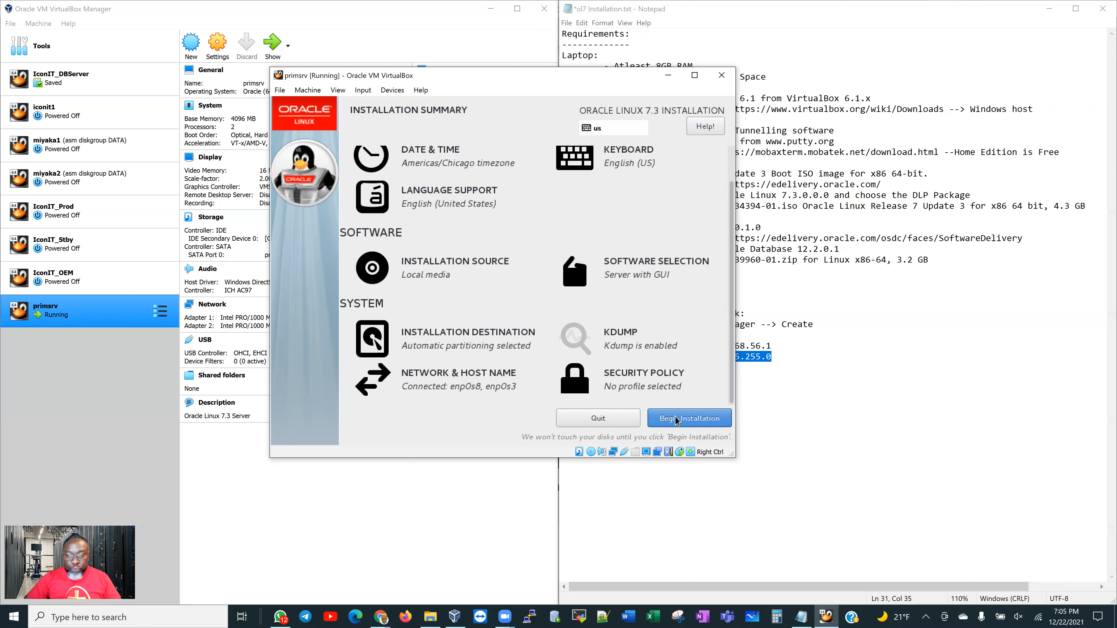
{"action": "left_click", "coordinate": [688, 424]}
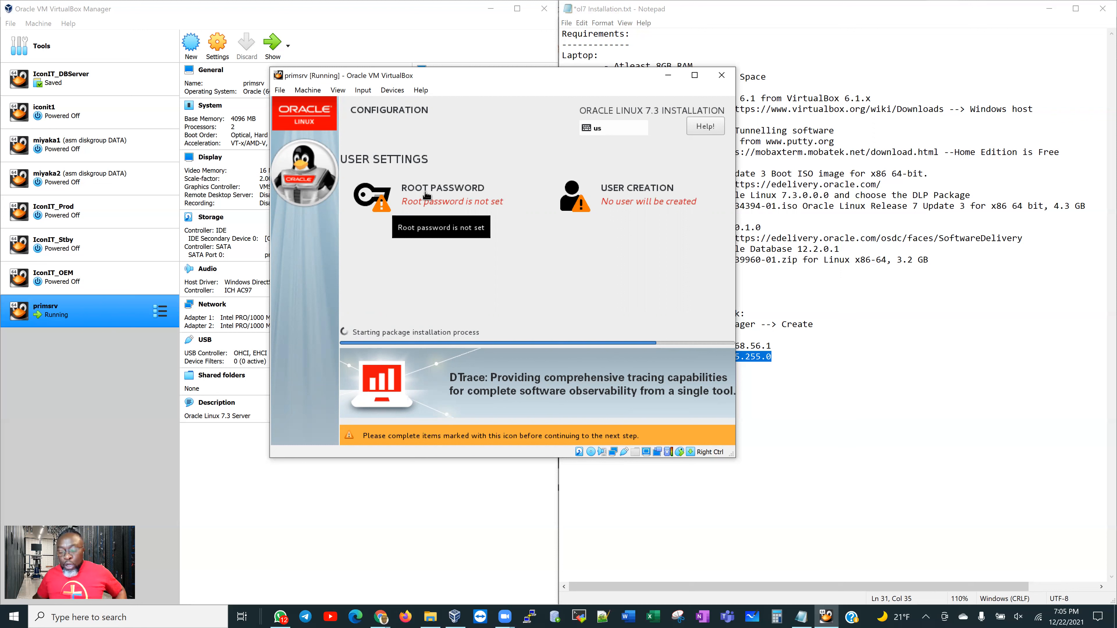
Enter and confirm the root password, accepting it despite the weak-password warning
{"action": "left_click", "coordinate": [426, 195]}
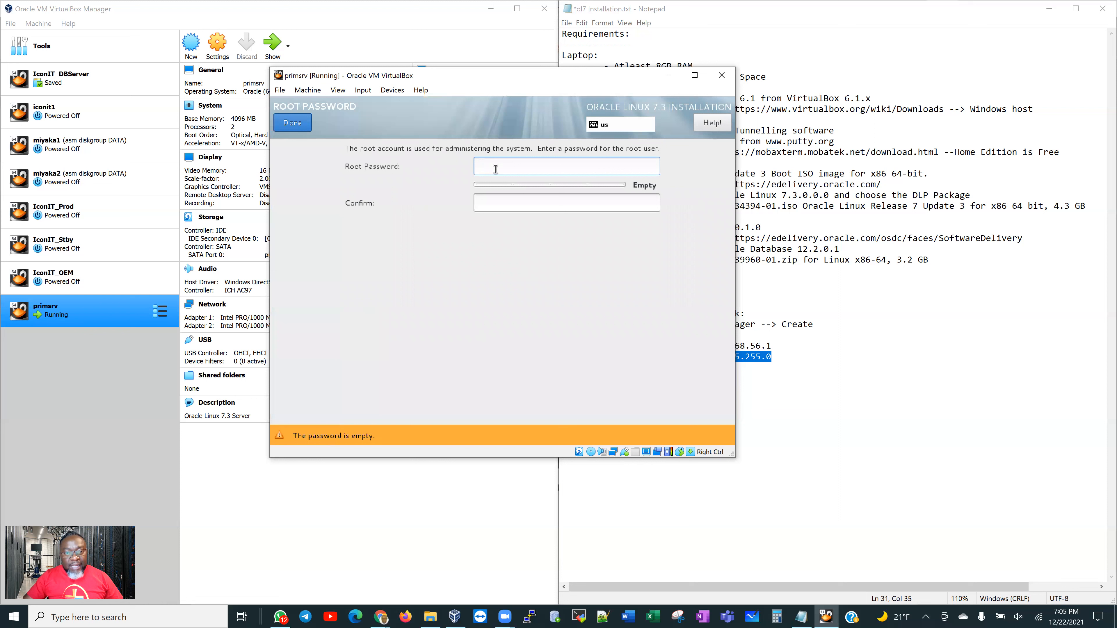
{"action": "type", "text": "oracle"}
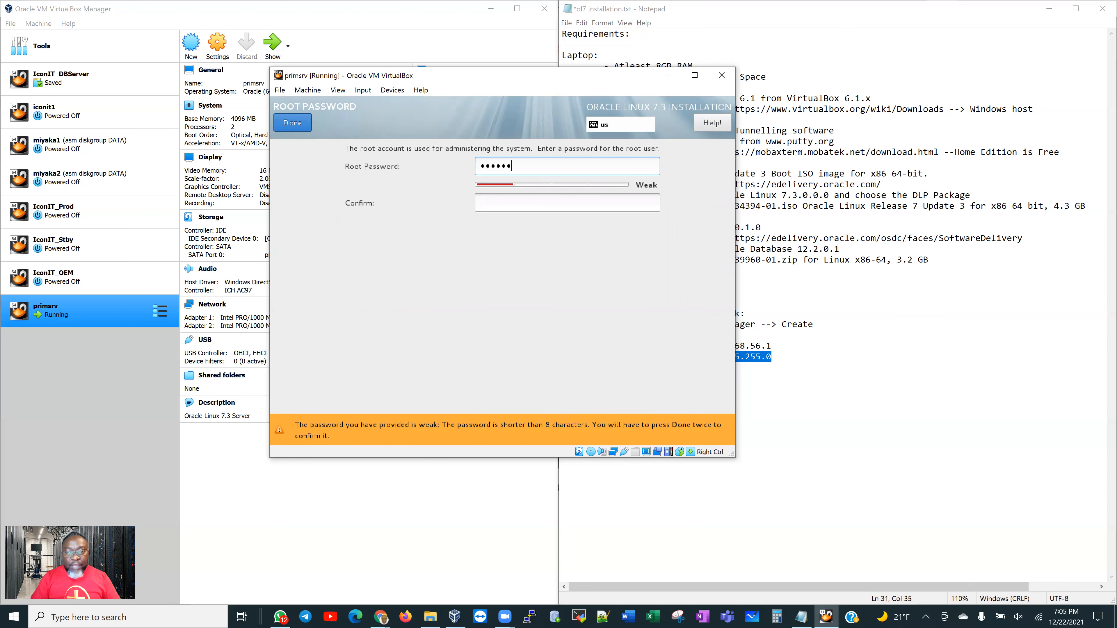
{"action": "key", "text": "Tab"}
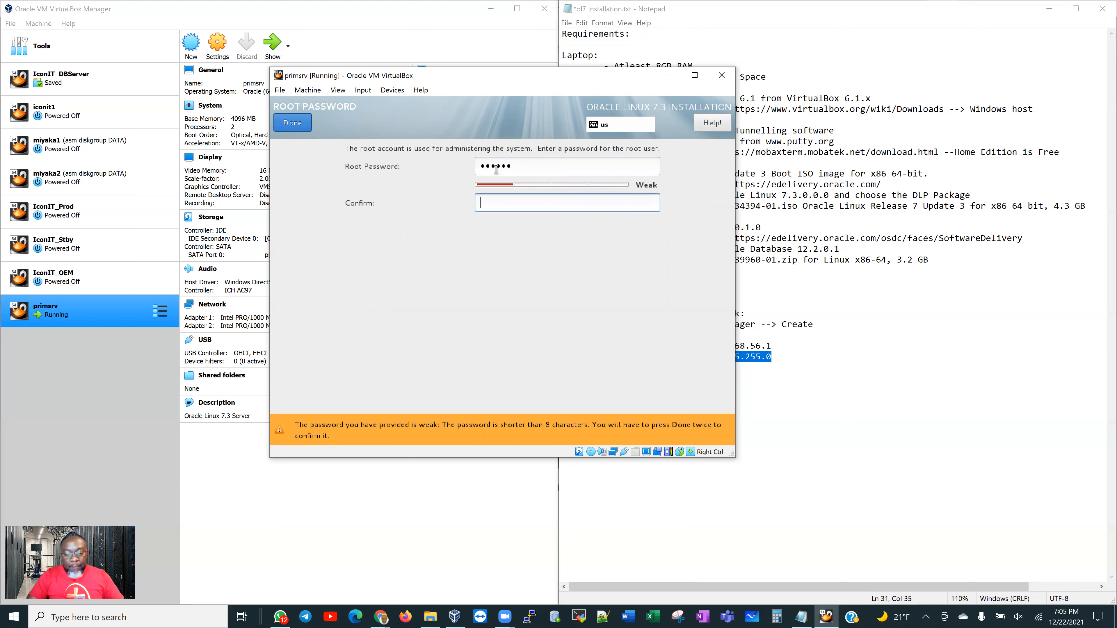
{"action": "type", "text": "oracle"}
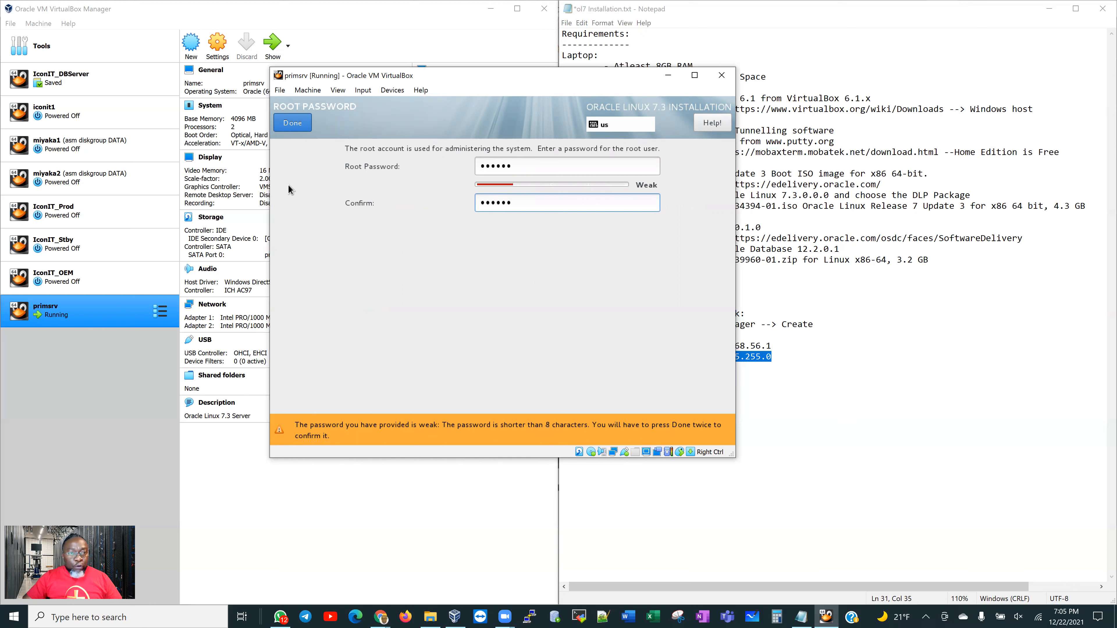
{"action": "left_click", "coordinate": [298, 127]}
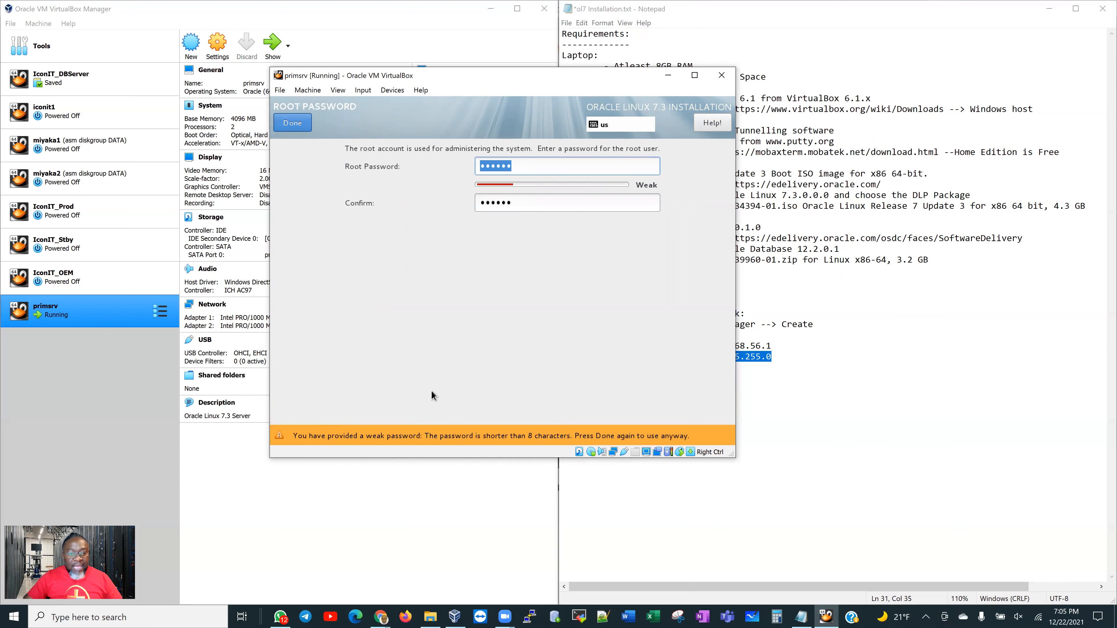
{"action": "left_click", "coordinate": [291, 126]}
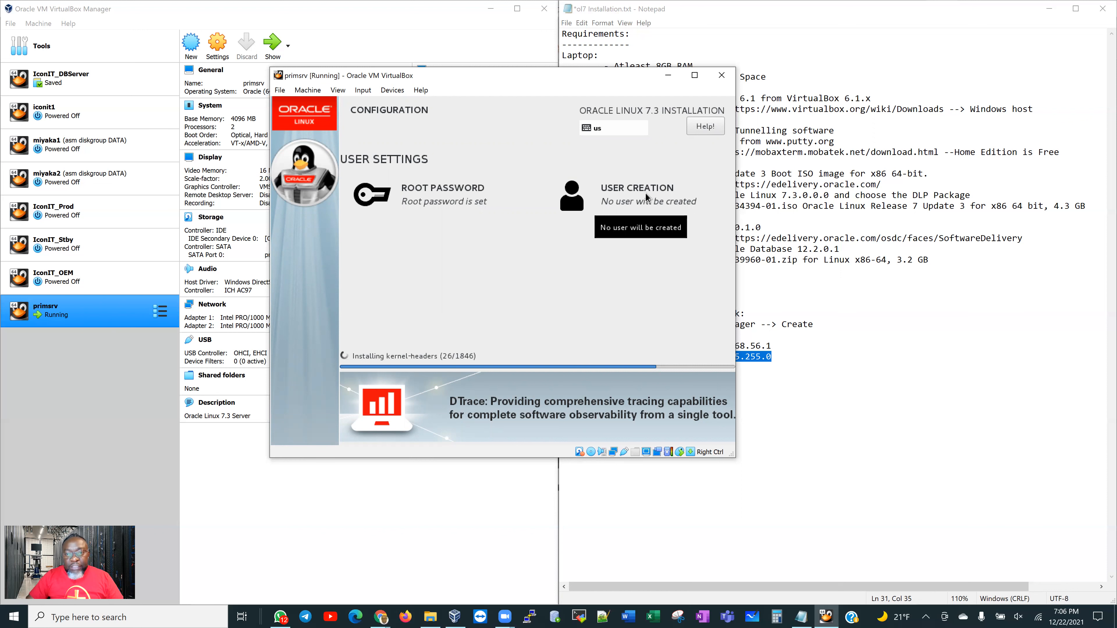
{"action": "left_click", "coordinate": [645, 193]}
Create user 'admin' with a confirmed password, accept the weak-password warning, and let installation complete
{"action": "type", "text": "admin"}
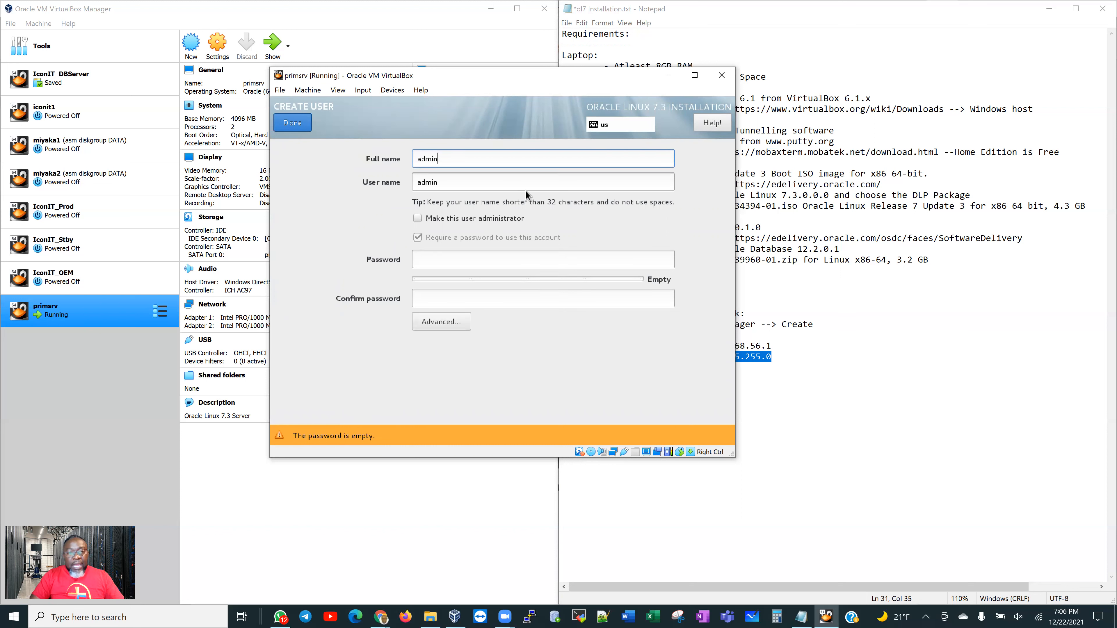
{"action": "left_click", "coordinate": [493, 182]}
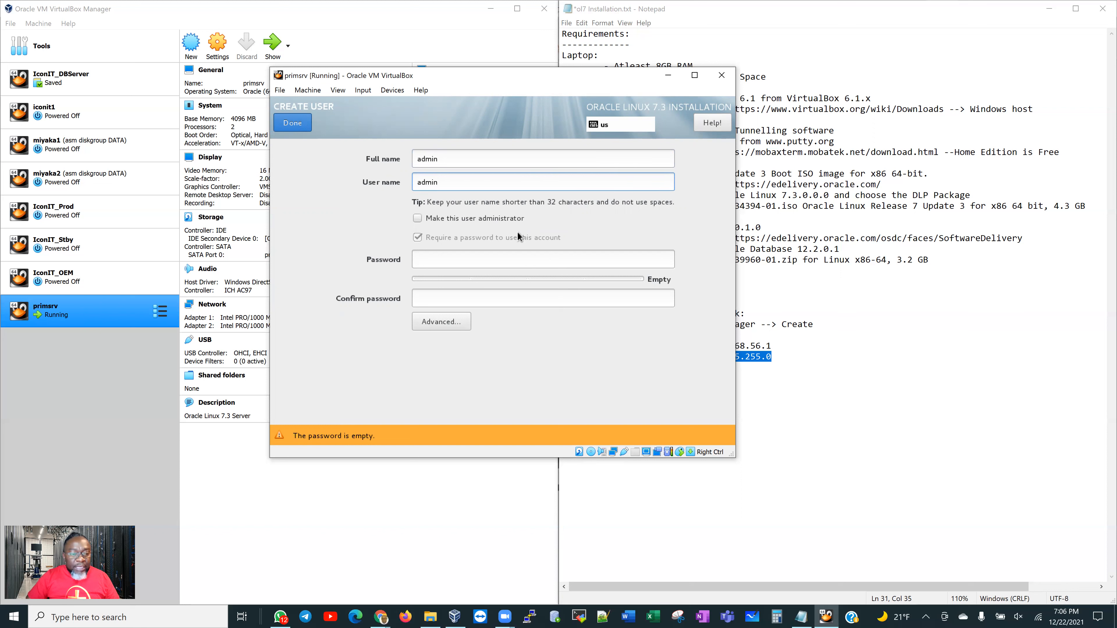
{"action": "left_click", "coordinate": [445, 259]}
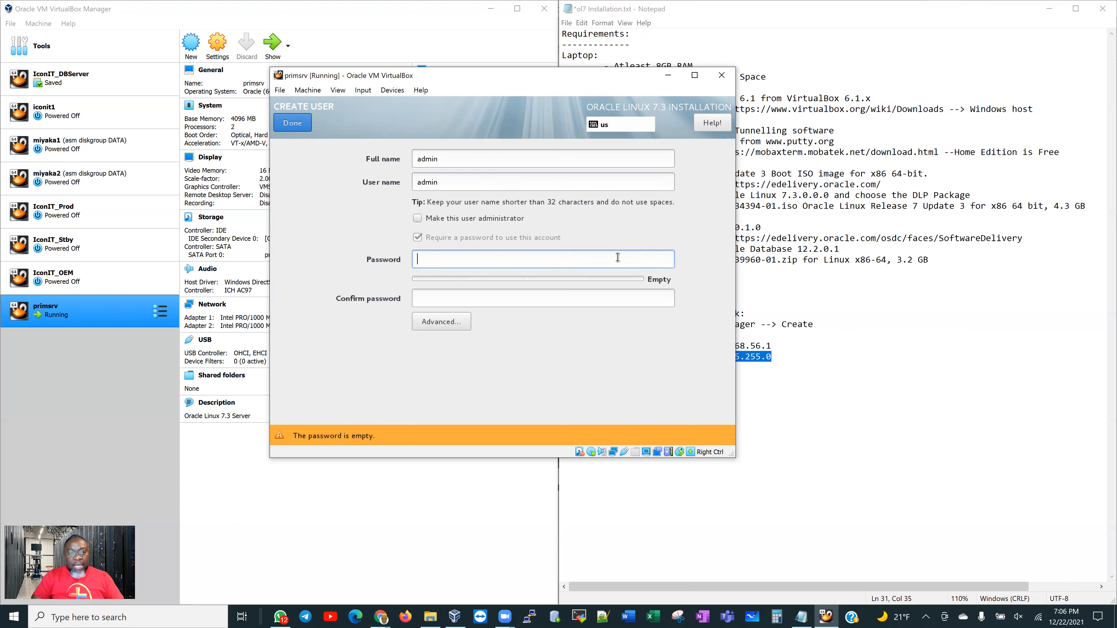
{"action": "type", "text": "oracle"}
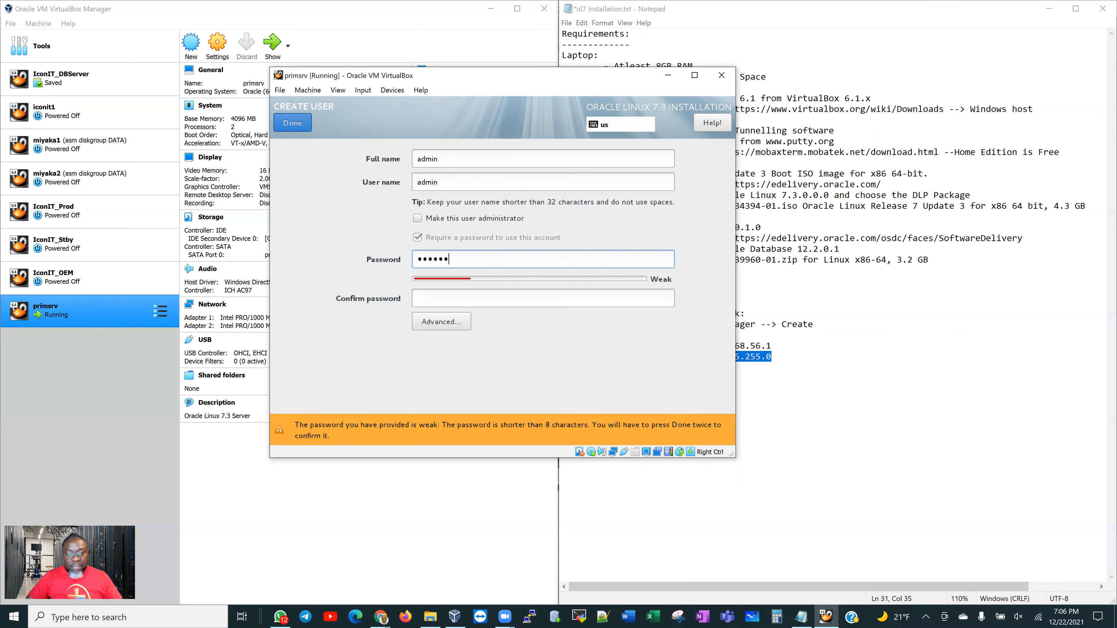
{"action": "left_click", "coordinate": [605, 295]}
{"action": "type", "text": "oracle"}
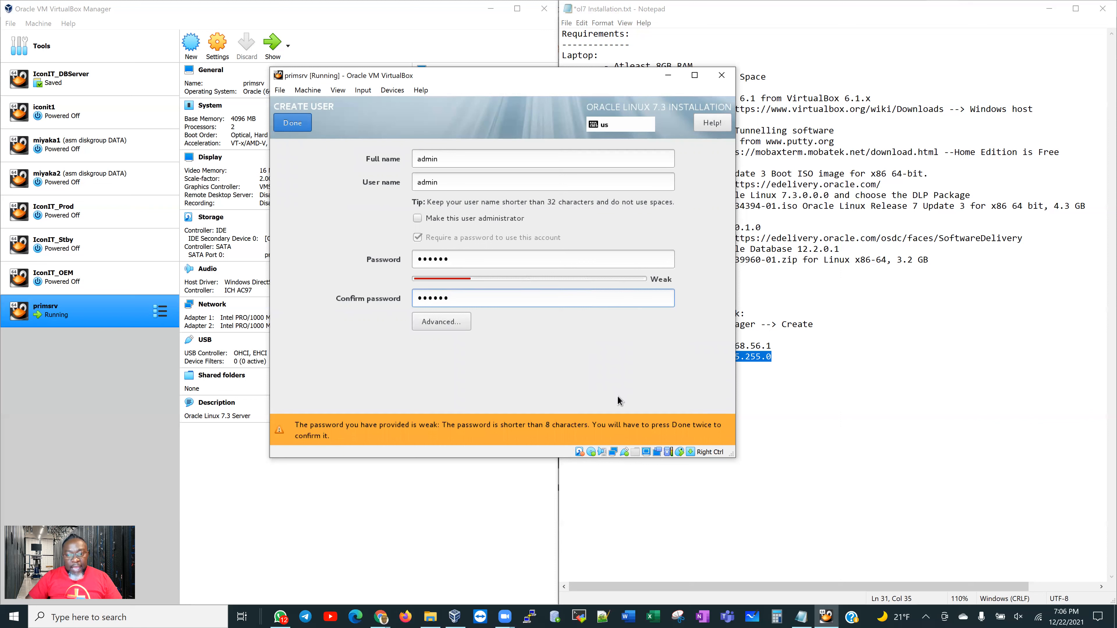
{"action": "left_click", "coordinate": [299, 125]}
{"action": "left_click", "coordinate": [298, 125]}
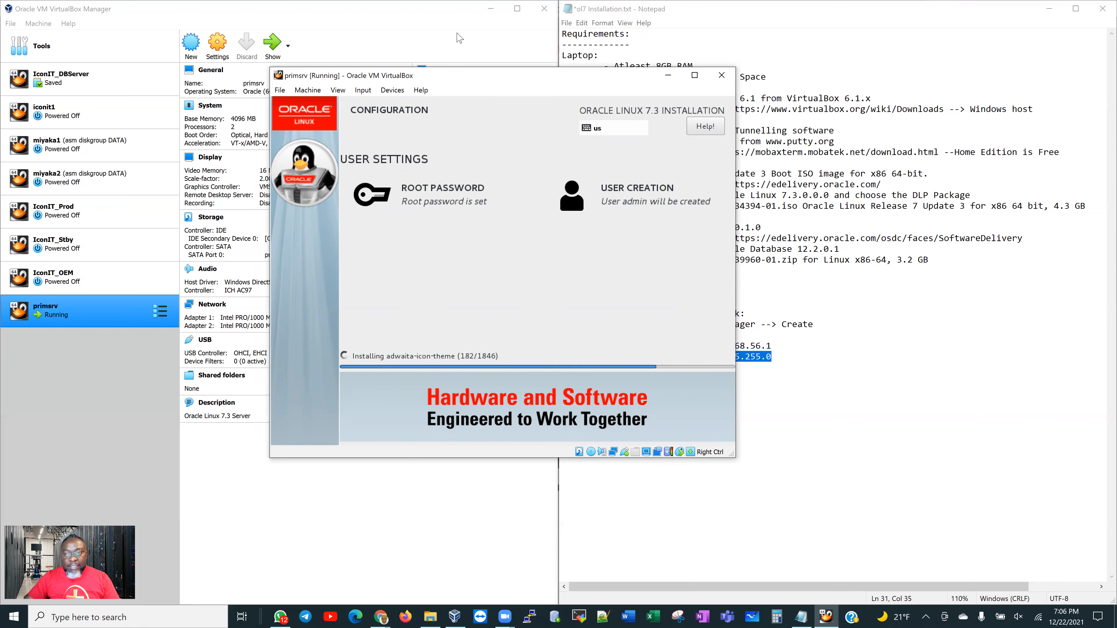
{"action": "left_click", "coordinate": [784, 56]}
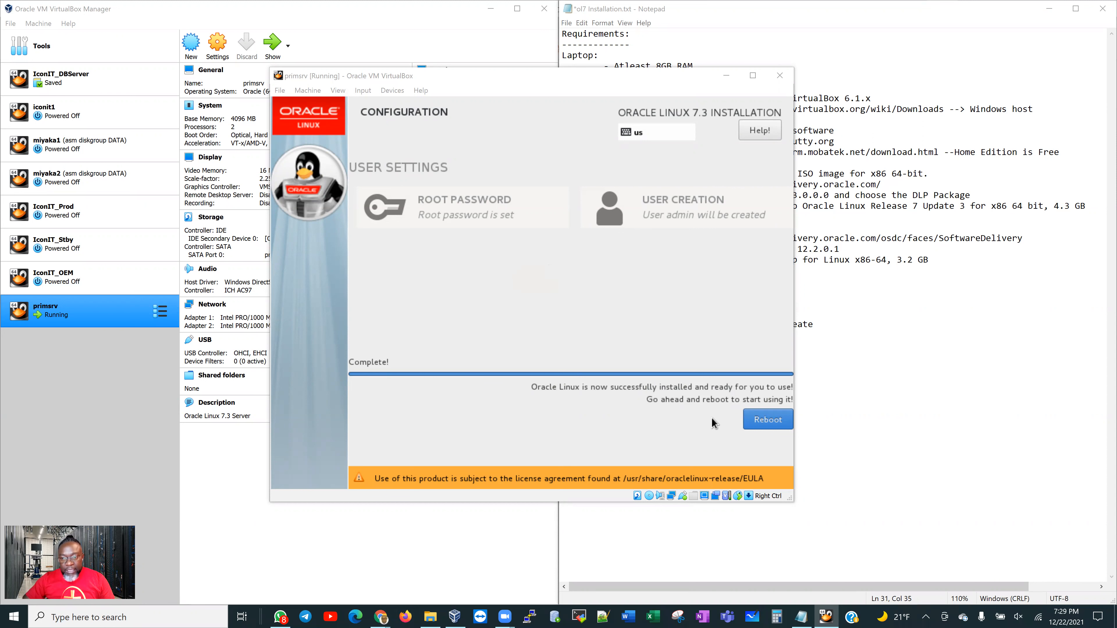
Reboot into the installed system and dismiss the mouse pointer integration notice
{"action": "left_click", "coordinate": [762, 421]}
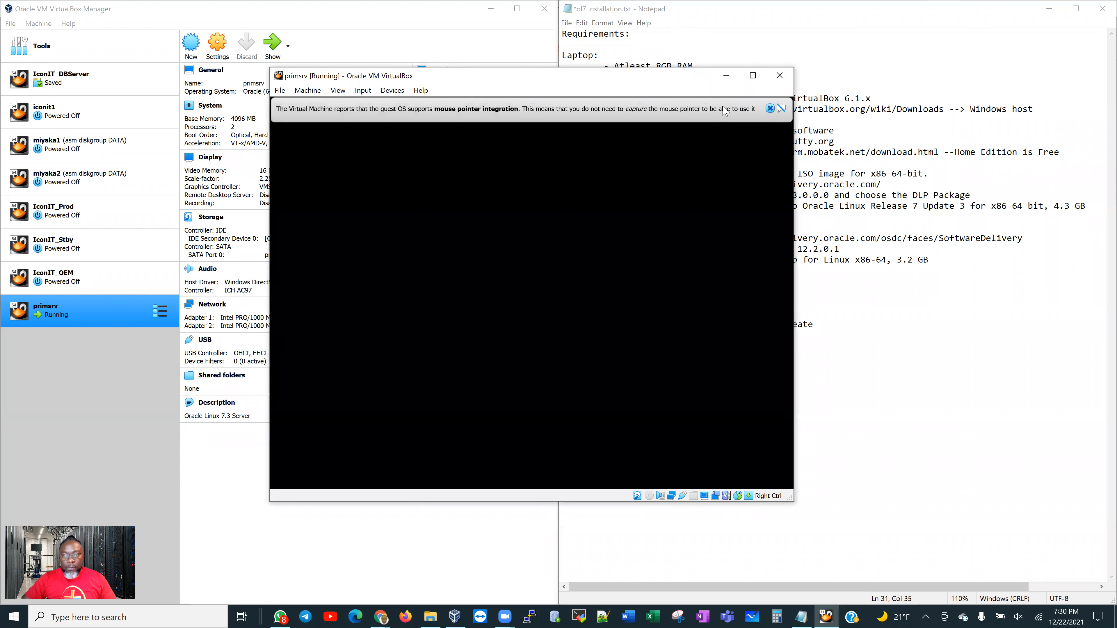
{"action": "left_click", "coordinate": [770, 109]}
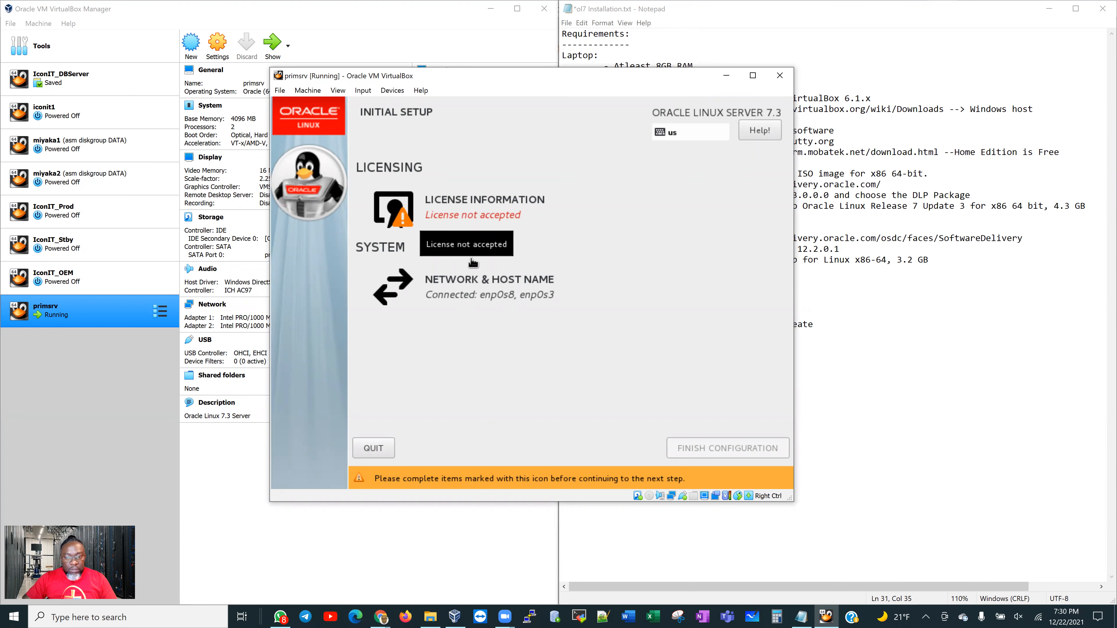
Review and accept the Oracle Linux license agreement, then finish the initial configuration
{"action": "left_click", "coordinate": [457, 245]}
{"action": "scroll", "coordinate": [585, 288], "scroll_direction": "down", "scroll_amount": 10}
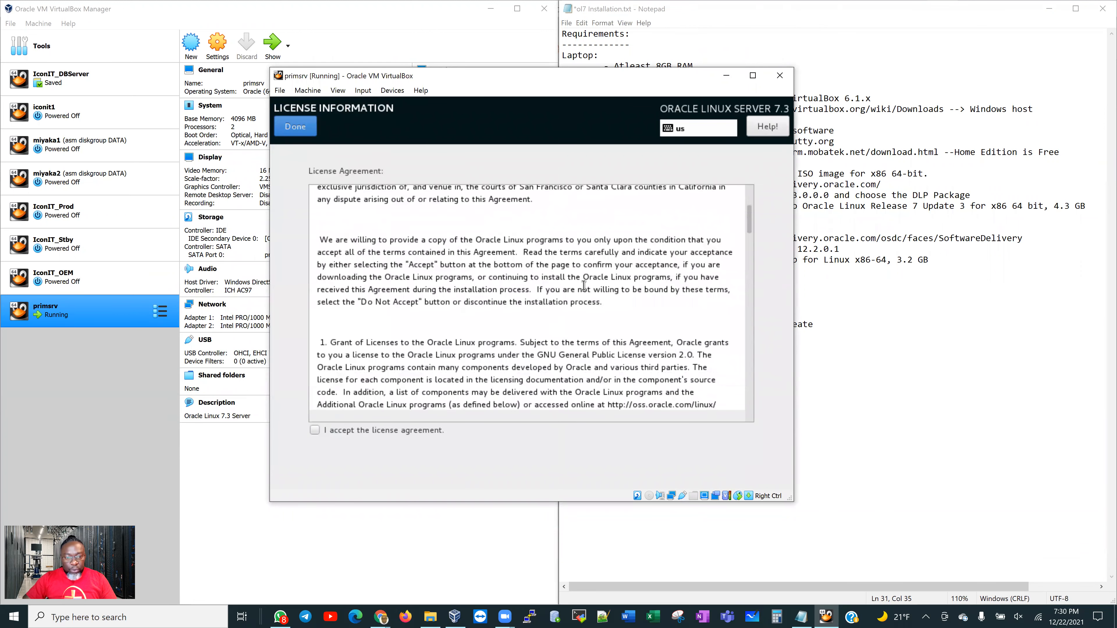
{"action": "scroll", "coordinate": [598, 284], "scroll_direction": "up", "scroll_amount": 10}
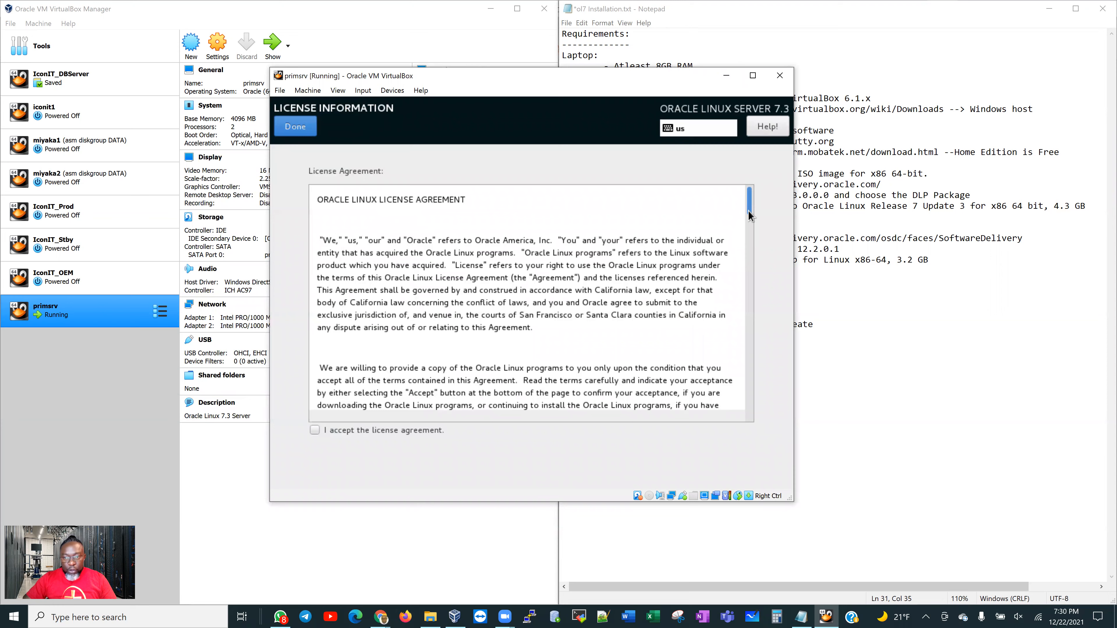
{"action": "scroll", "coordinate": [750, 288], "scroll_direction": "down", "scroll_amount": 5}
{"action": "scroll", "coordinate": [751, 288], "scroll_direction": "down", "scroll_amount": 15}
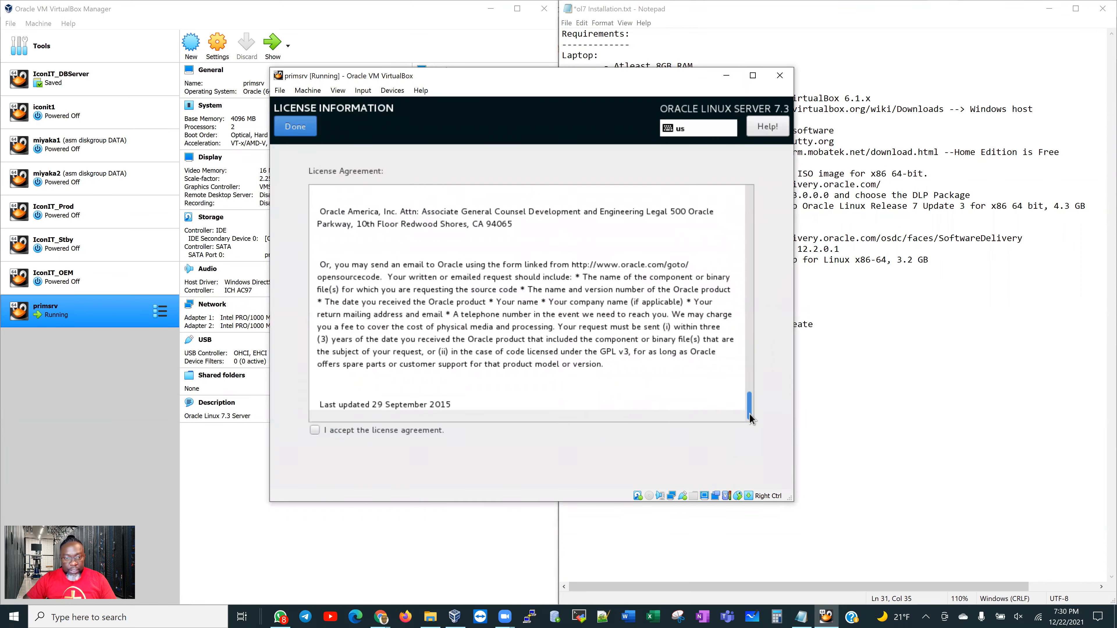
{"action": "left_click", "coordinate": [314, 430]}
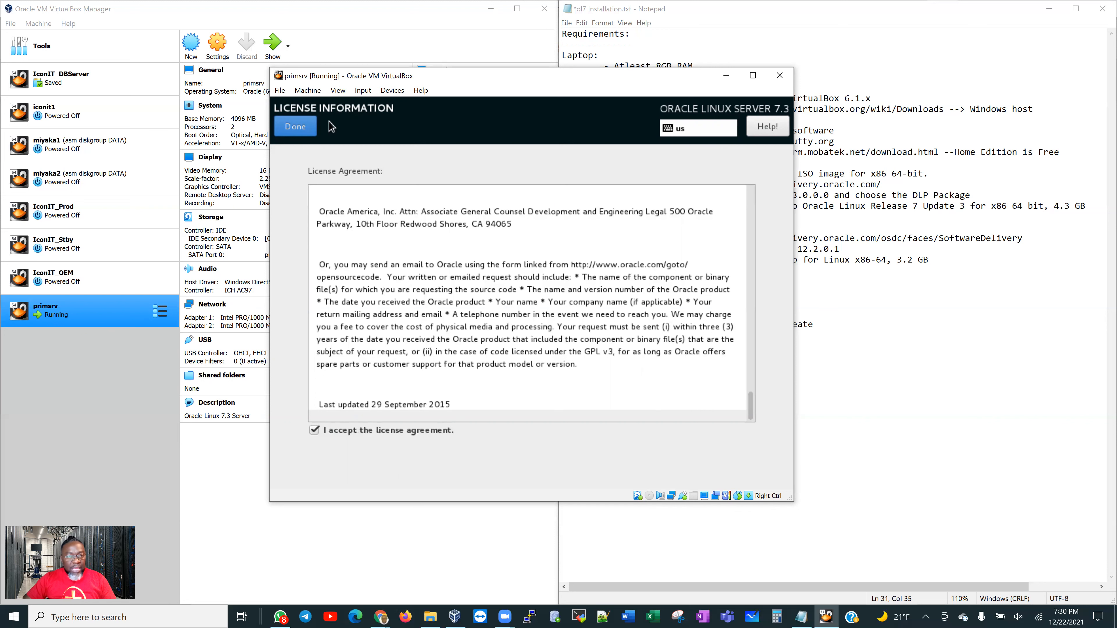
{"action": "left_click", "coordinate": [299, 128]}
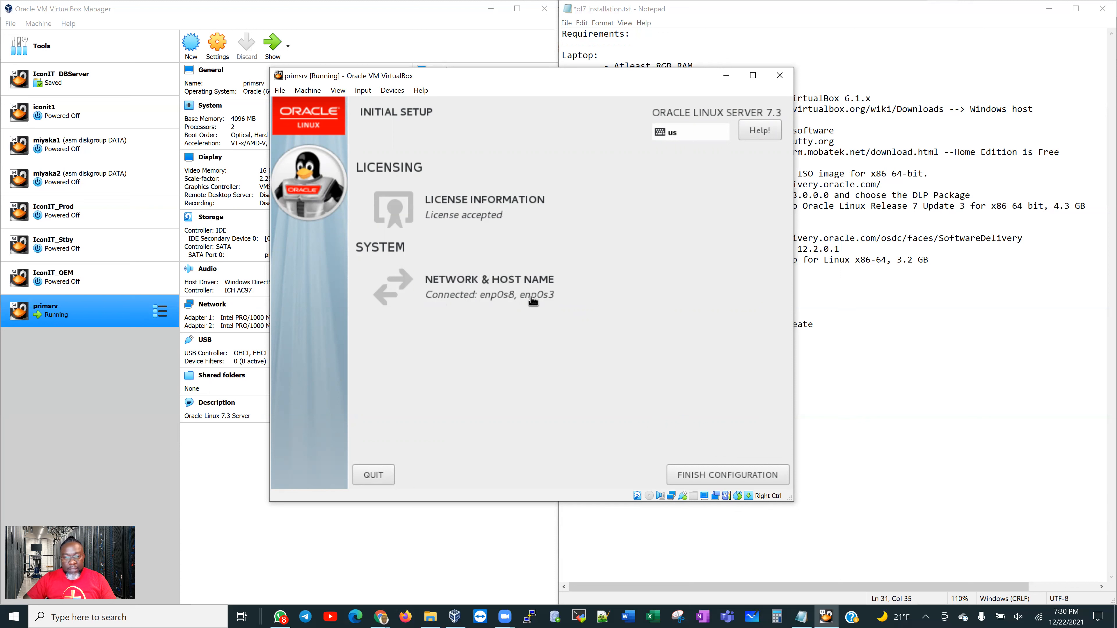
{"action": "left_click", "coordinate": [732, 472]}
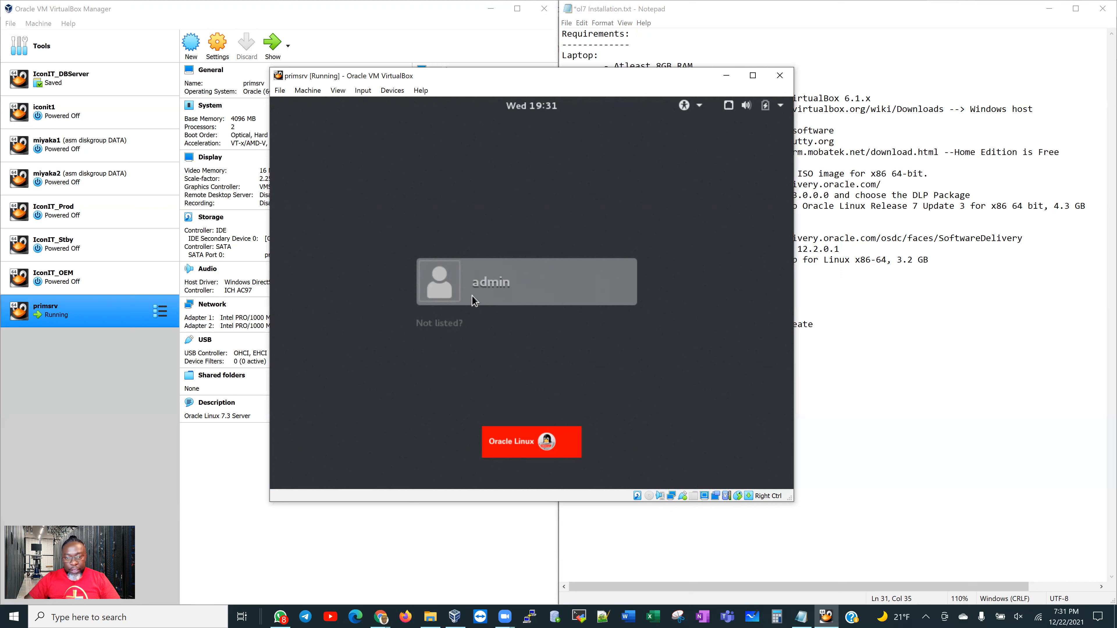
Sign in as root through 'Not listed?' using the root password
{"action": "left_click", "coordinate": [436, 324]}
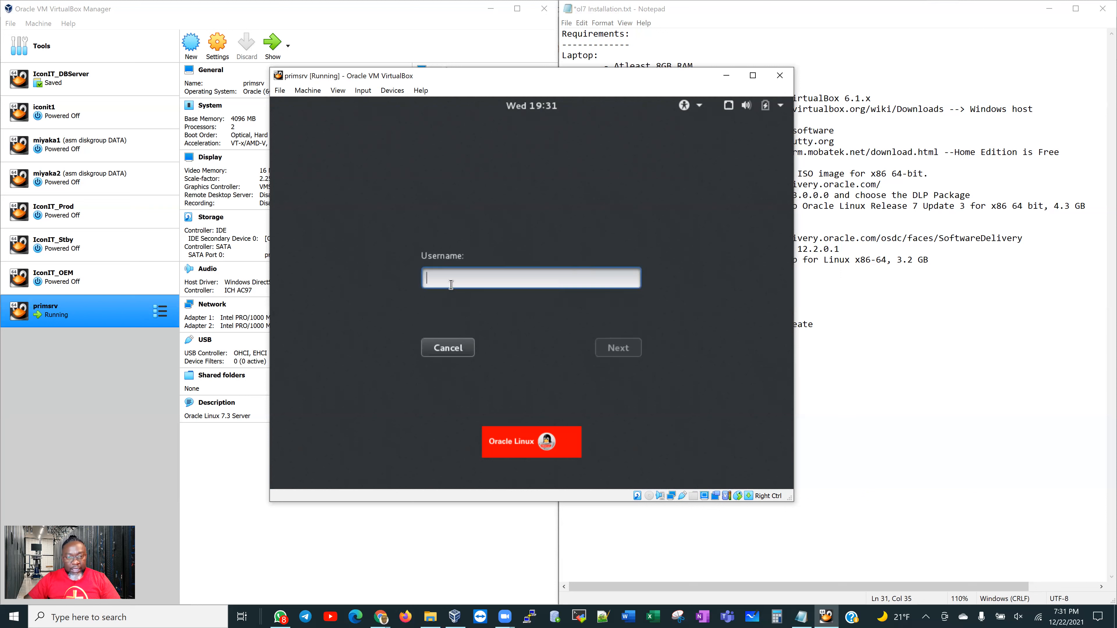
{"action": "type", "text": "root"}
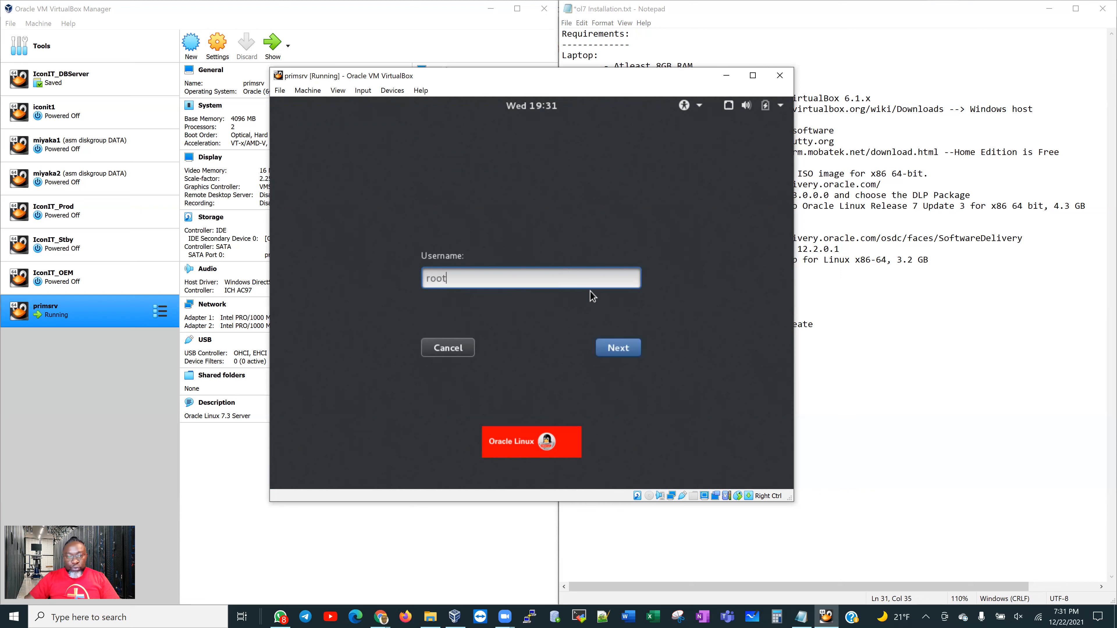
{"action": "left_click", "coordinate": [627, 347]}
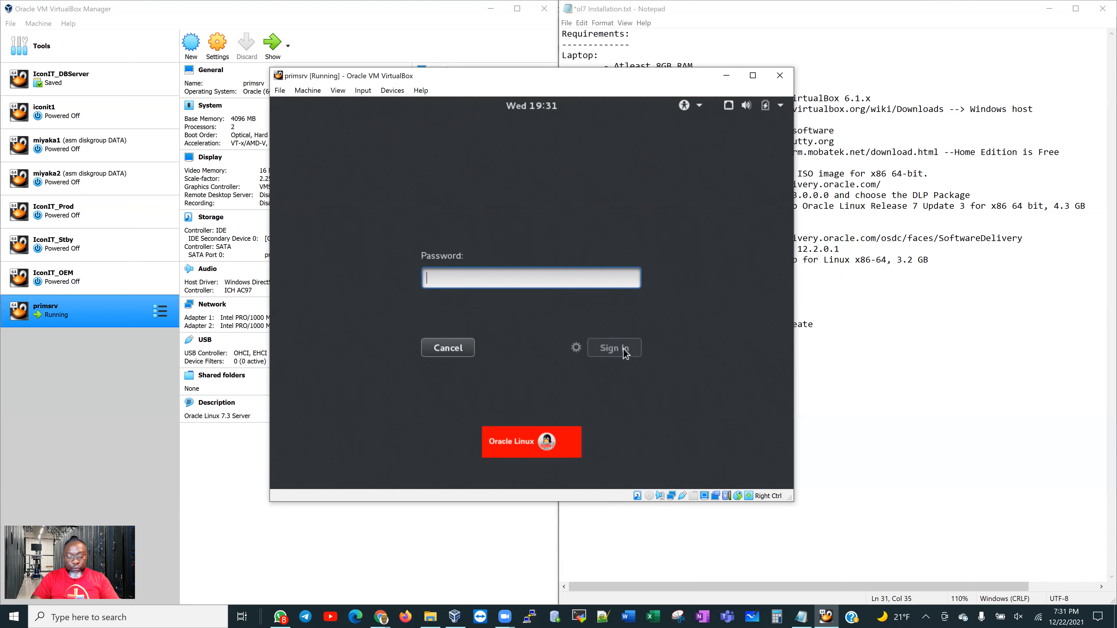
{"action": "type", "text": "oracle"}
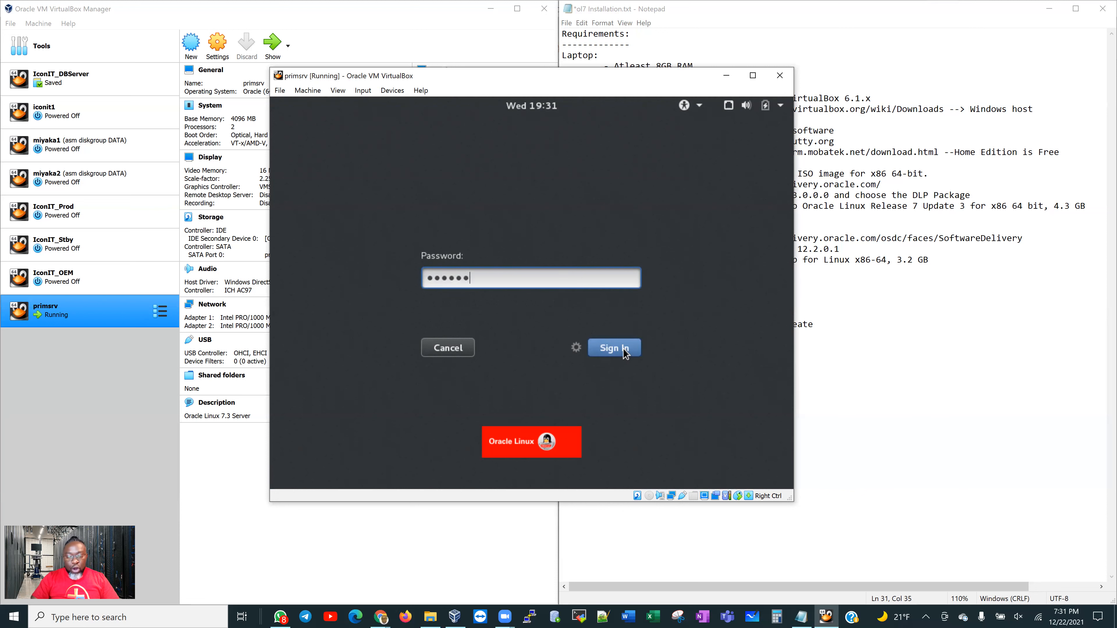
{"action": "left_click", "coordinate": [625, 348]}
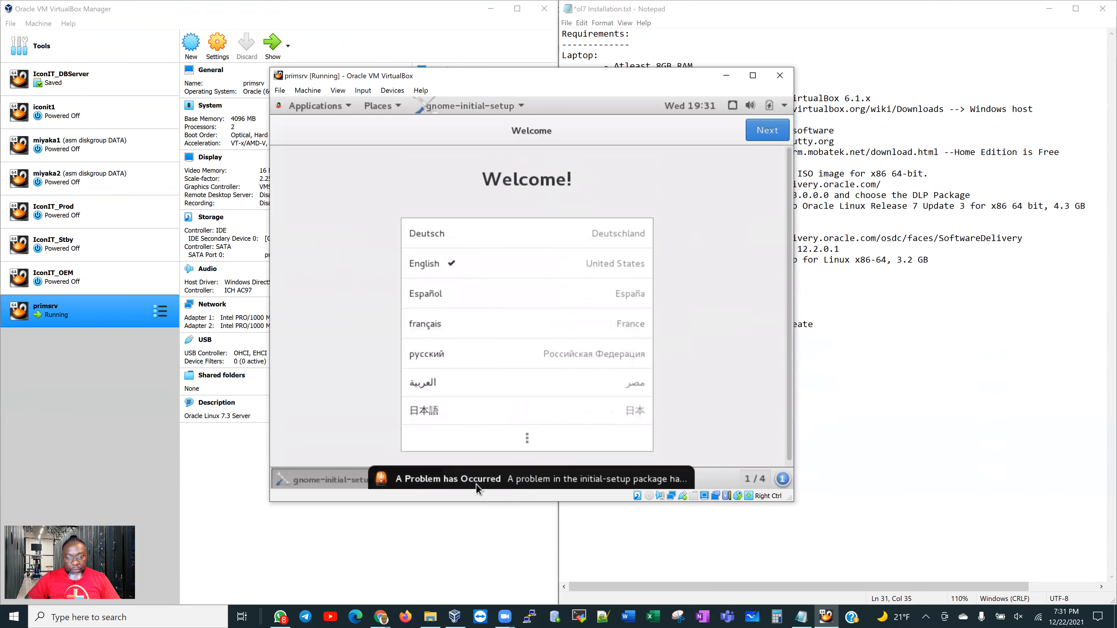
{"action": "mouse_move", "coordinate": [475, 485]}
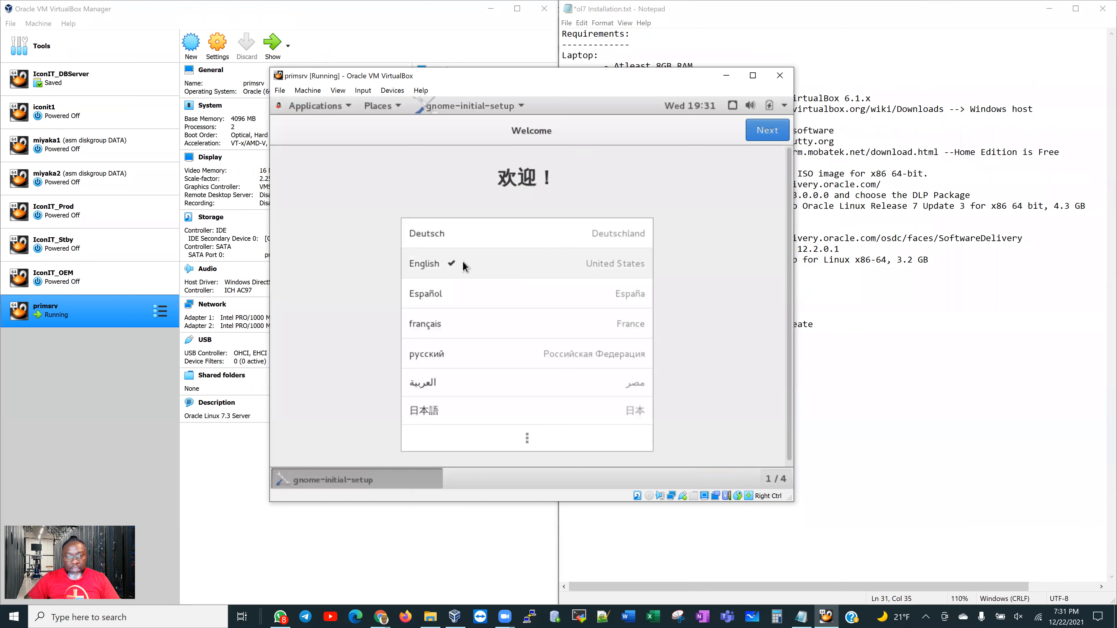
Keep English language and English (US) keyboard, skip online accounts, and close Getting Started help
{"action": "left_click", "coordinate": [767, 136]}
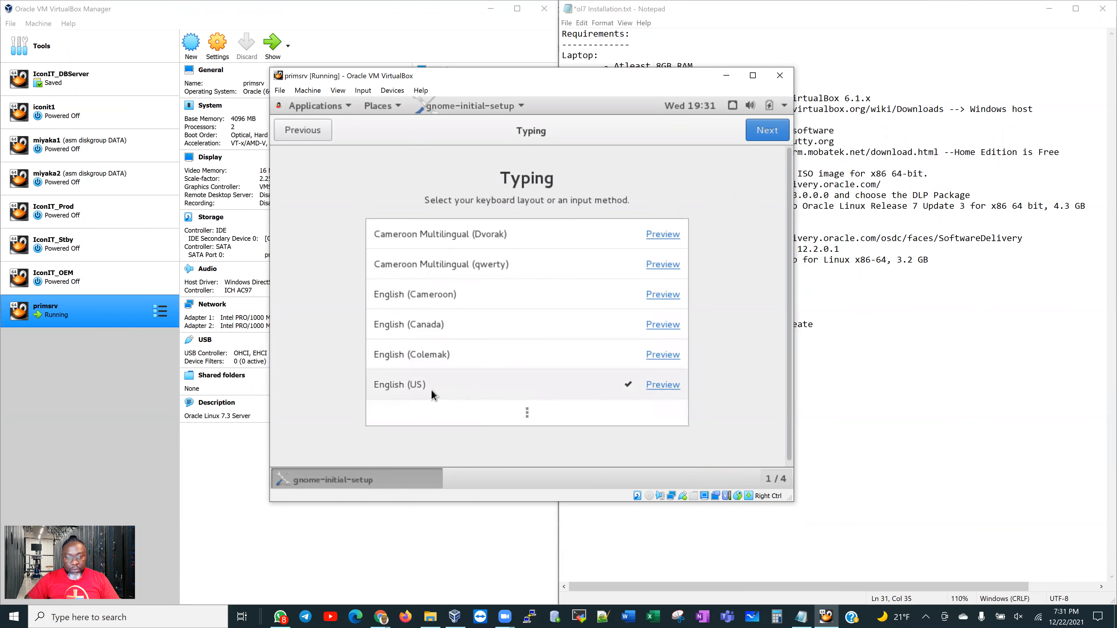
{"action": "left_click", "coordinate": [768, 130]}
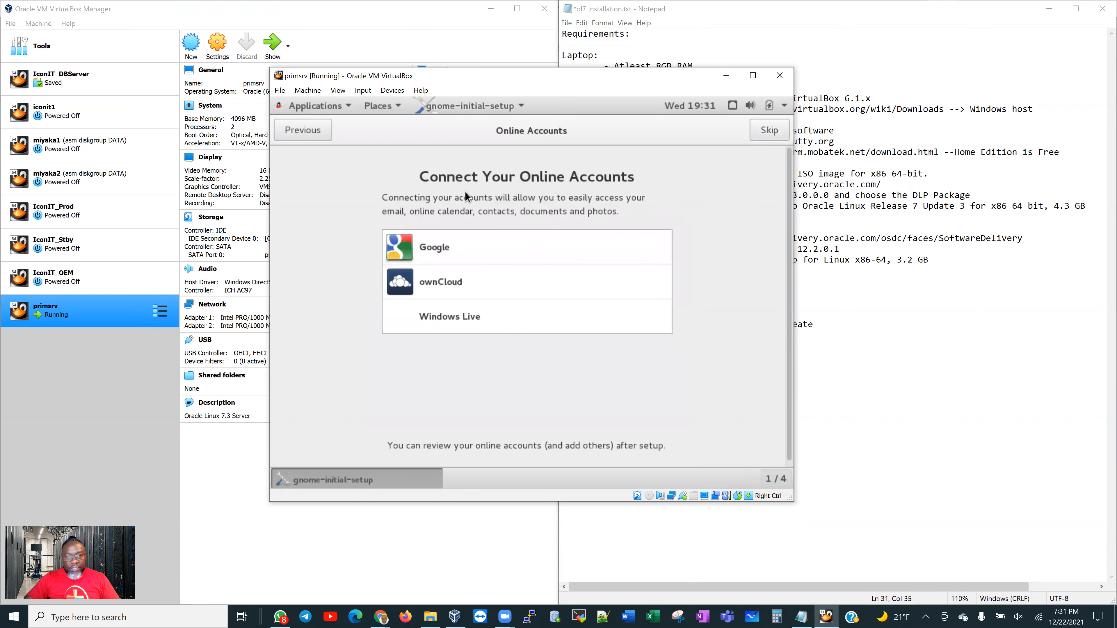
{"action": "left_click", "coordinate": [761, 130]}
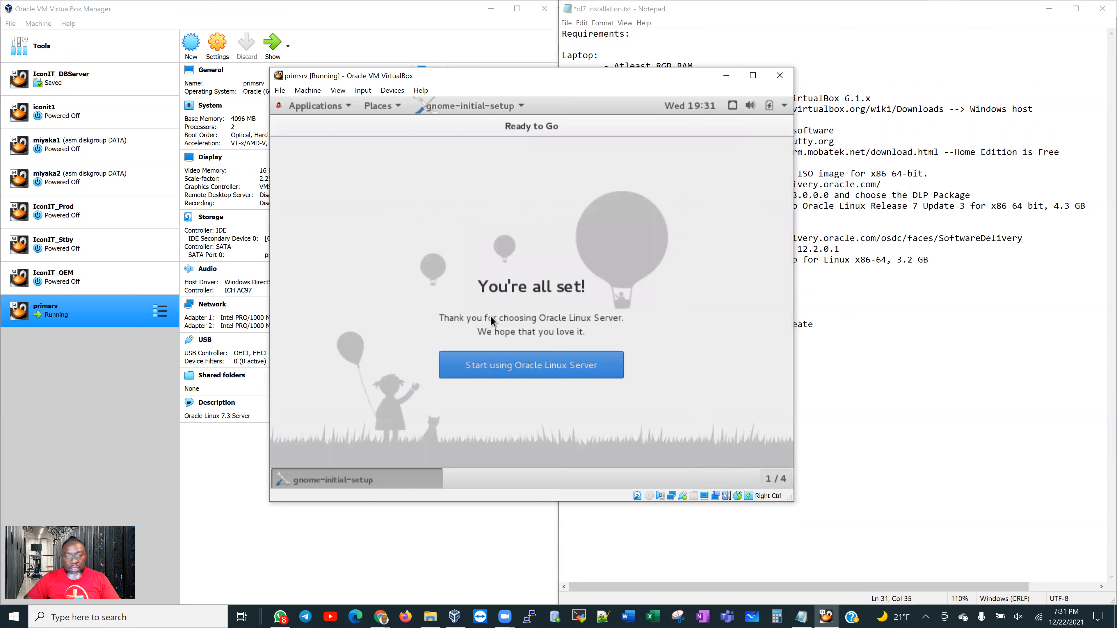
{"action": "left_click", "coordinate": [534, 367]}
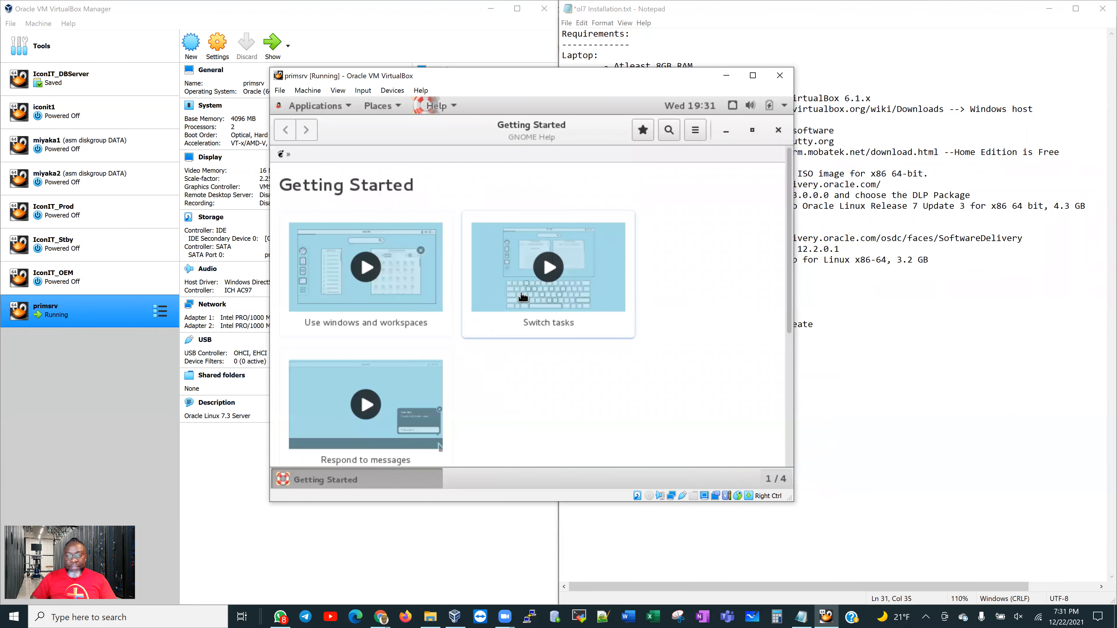
{"action": "left_click", "coordinate": [778, 130]}
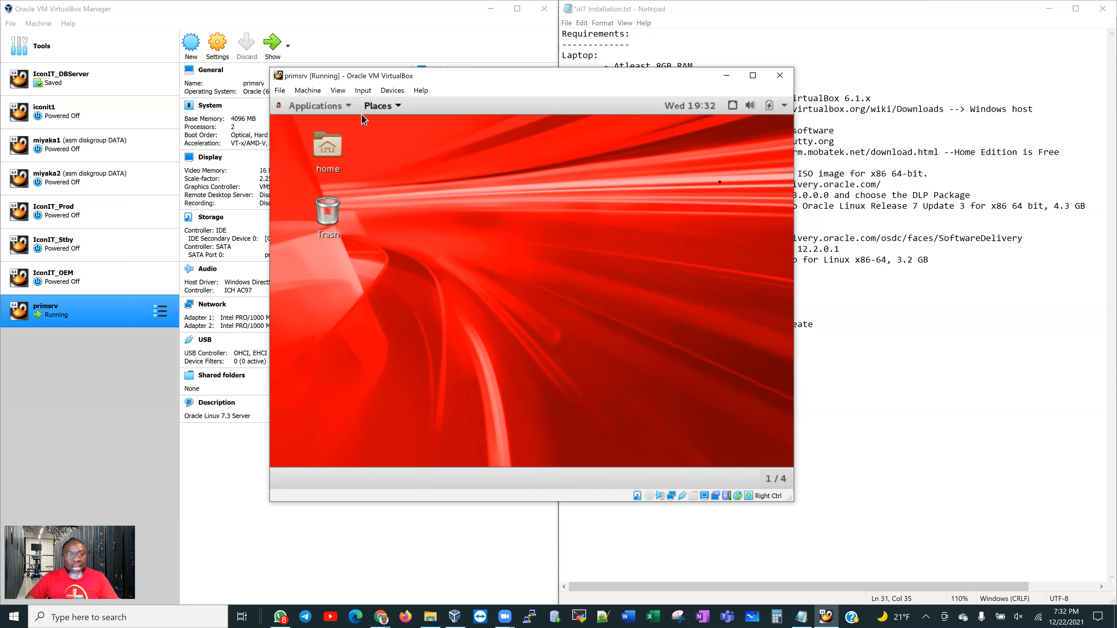
{"action": "left_click", "coordinate": [391, 91]}
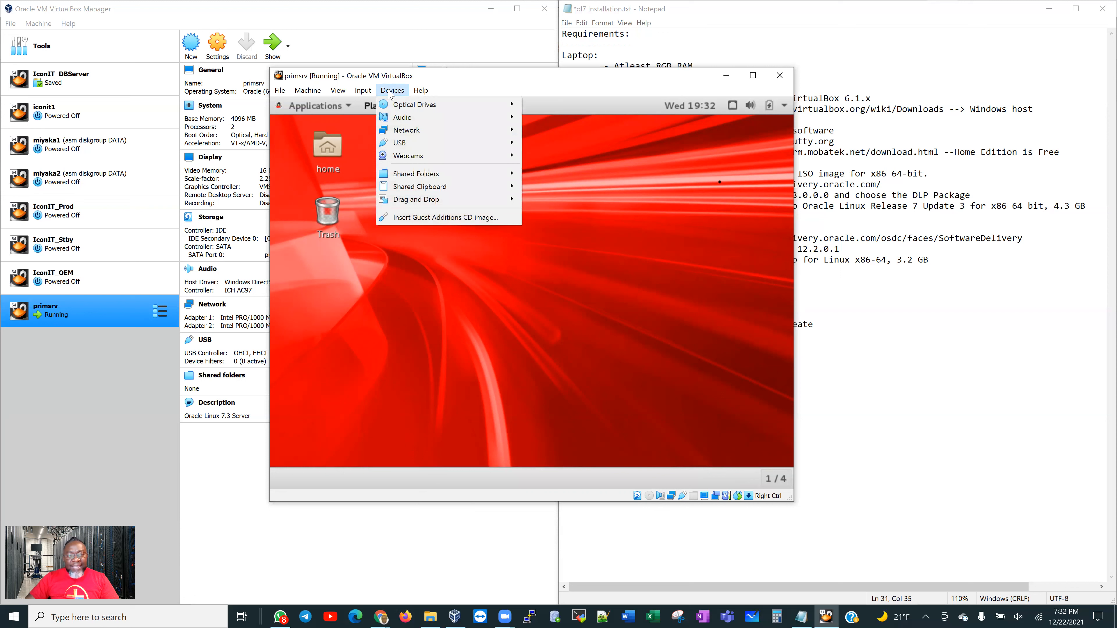
Insert and run the Guest Additions CD, then launch Terminal from Applications > Favorites
{"action": "left_click", "coordinate": [416, 219]}
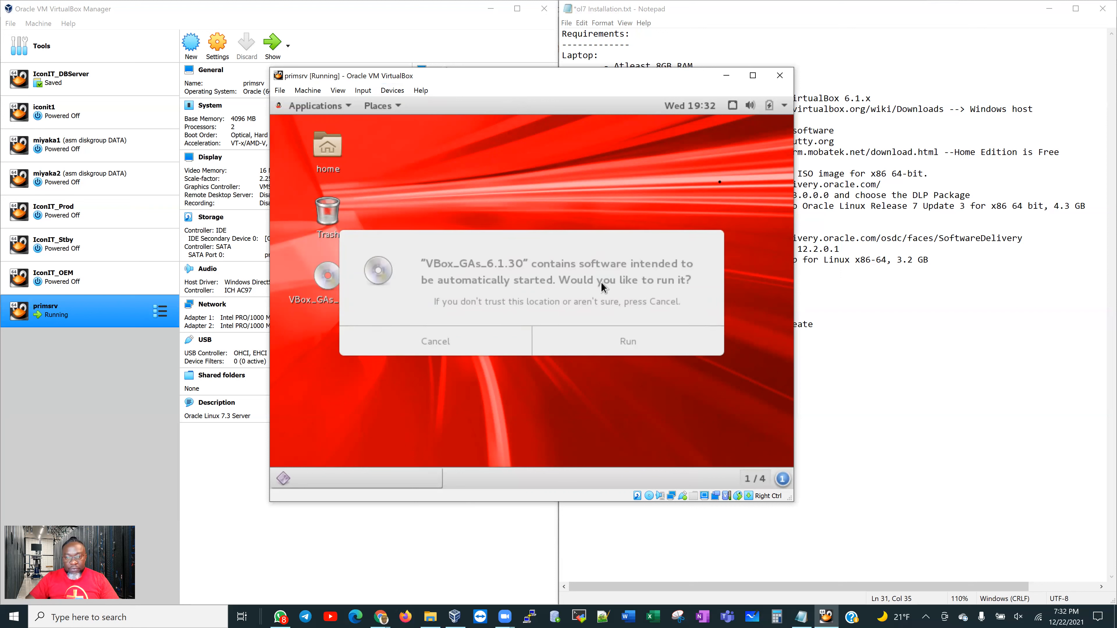
{"action": "left_click", "coordinate": [622, 340]}
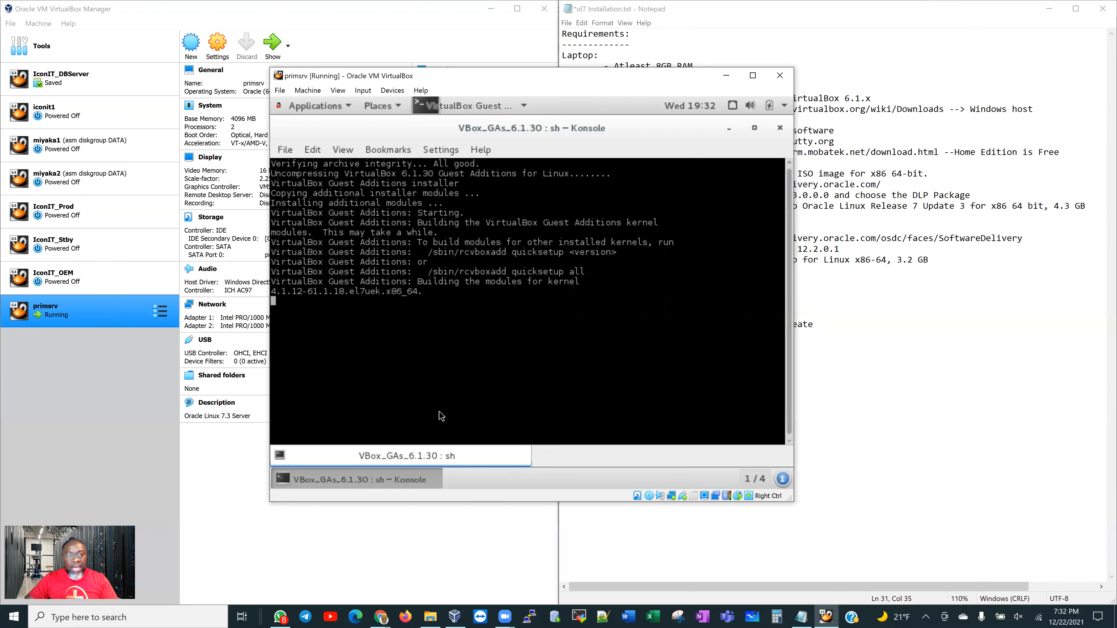
{"action": "left_click", "coordinate": [344, 105]}
{"action": "mouse_move", "coordinate": [352, 206]}
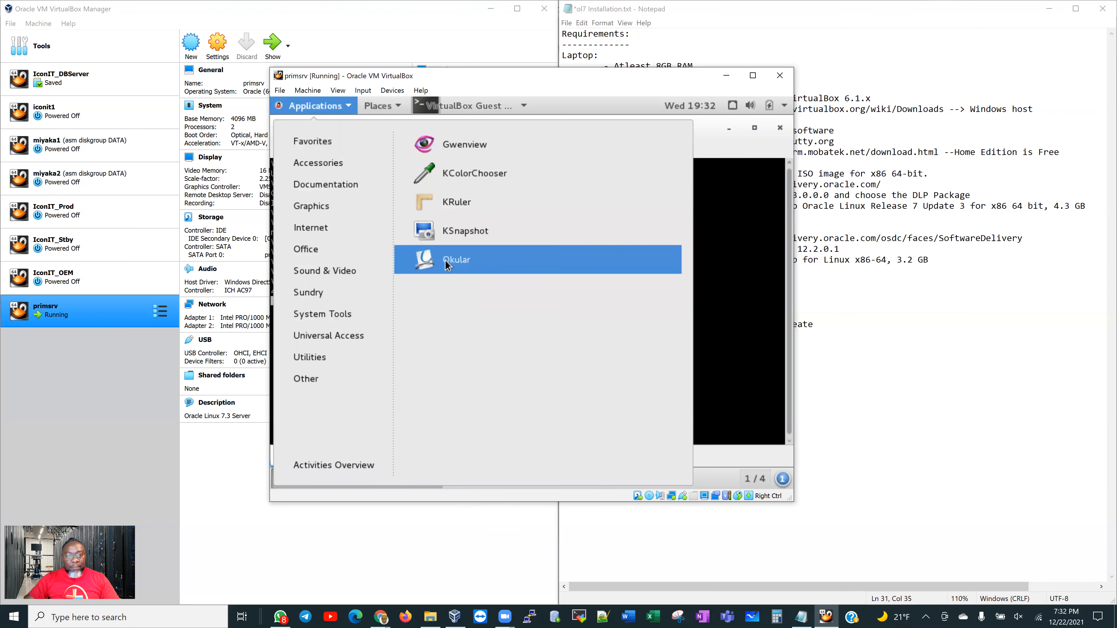
{"action": "mouse_move", "coordinate": [329, 143]}
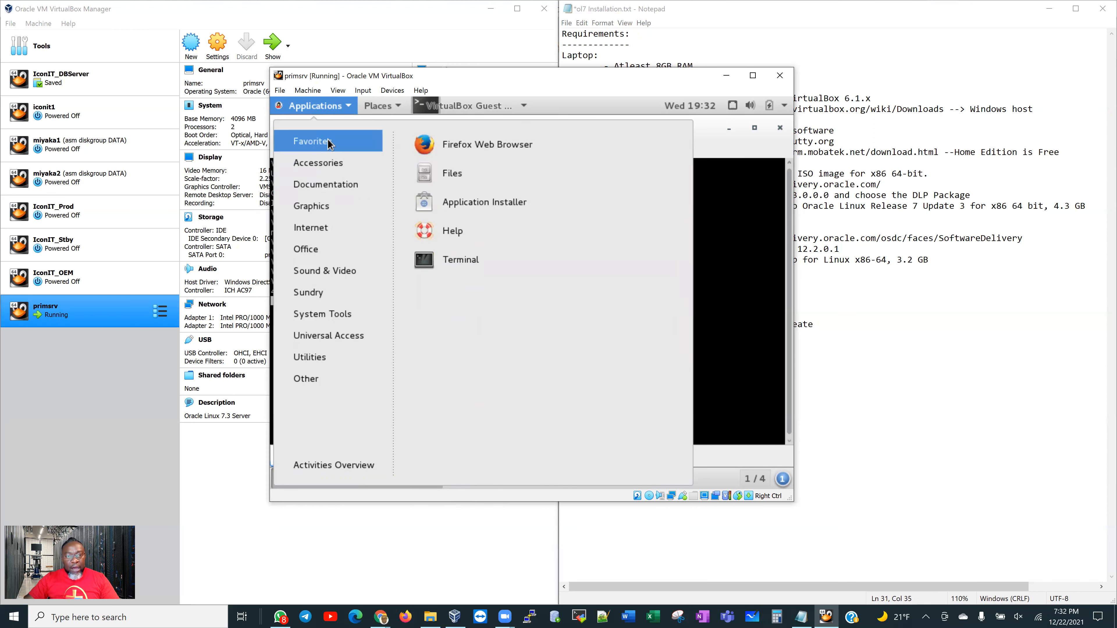
{"action": "left_click", "coordinate": [457, 263]}
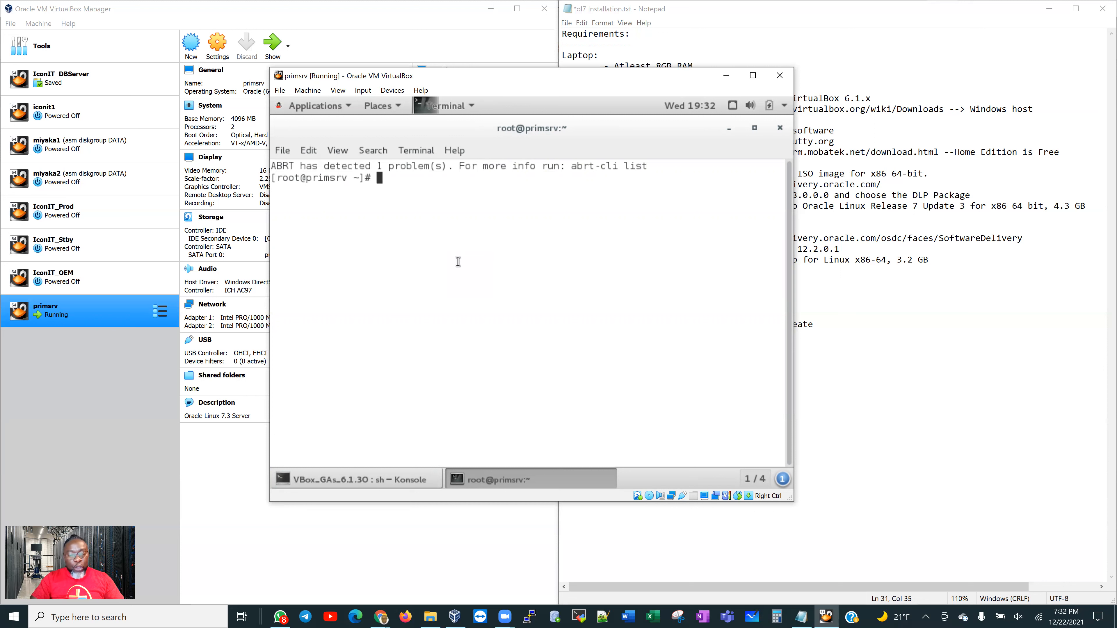
Run ping -c 5 google.com, confirm 5 received with 0% loss, then minimize the terminal
{"action": "type", "text": "ping "}
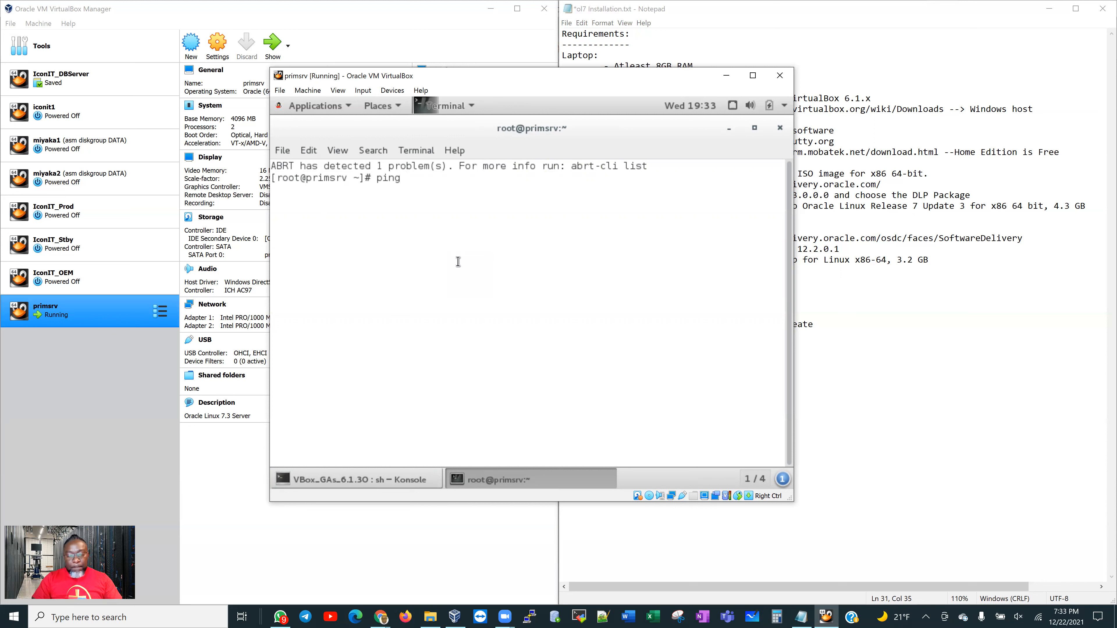
{"action": "type", "text": "-c "}
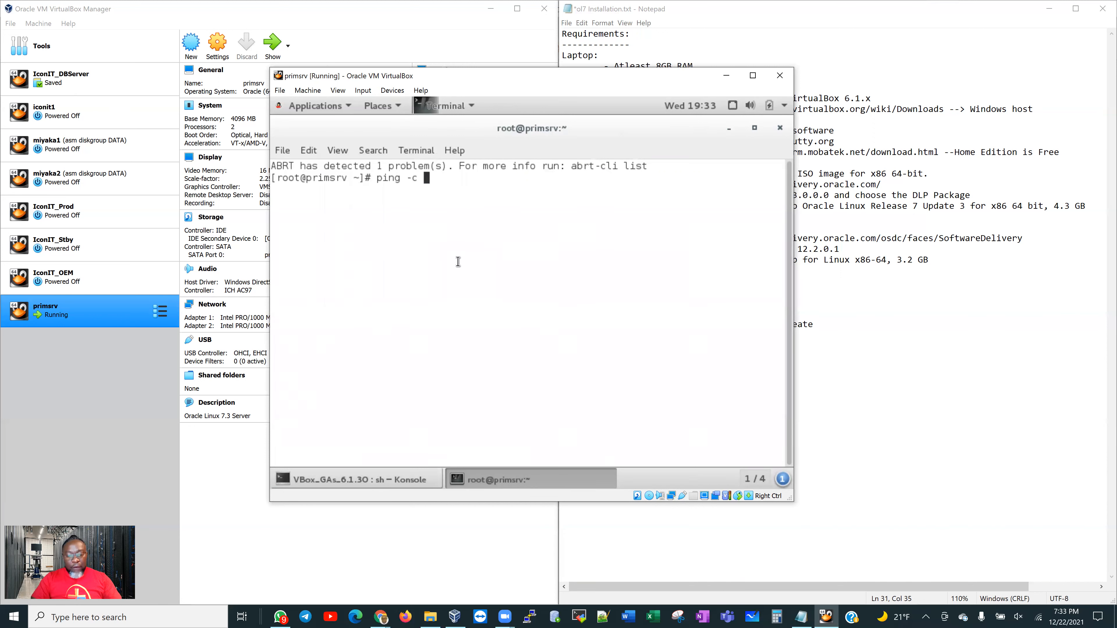
{"action": "type", "text": "5 google.com"}
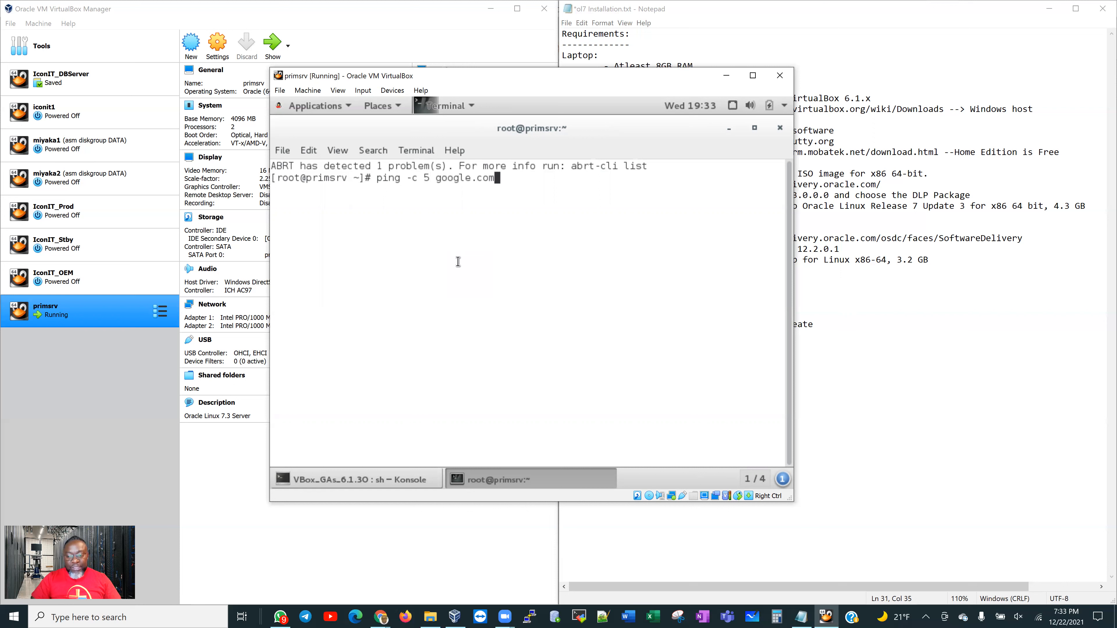
{"action": "key", "text": "Return"}
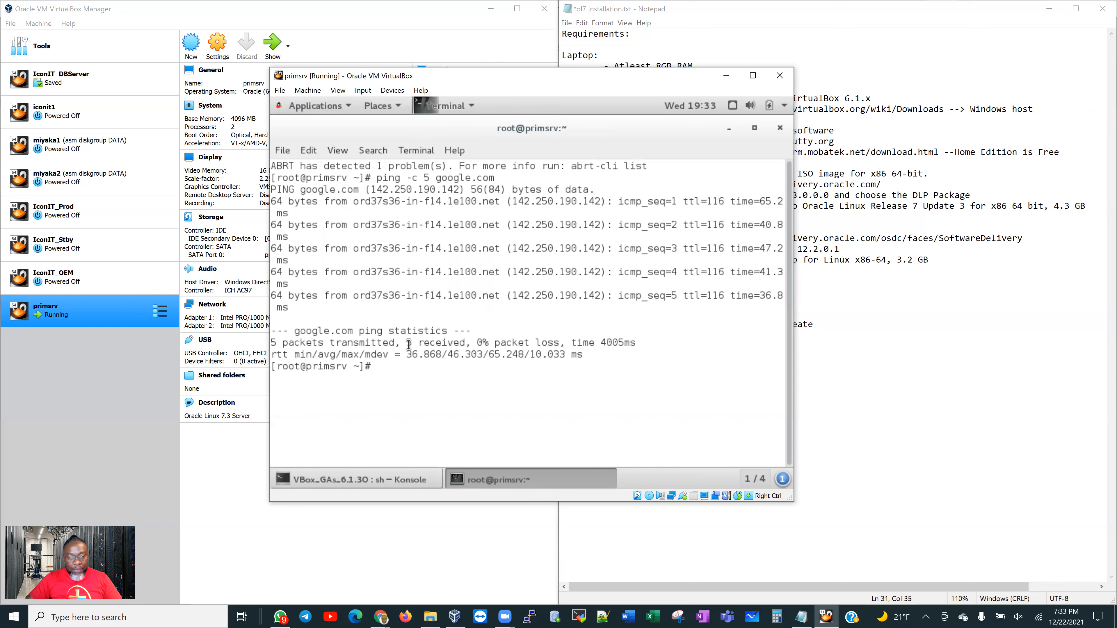
{"action": "left_click_drag", "start_coordinate": [405, 342], "coordinate": [489, 342]}
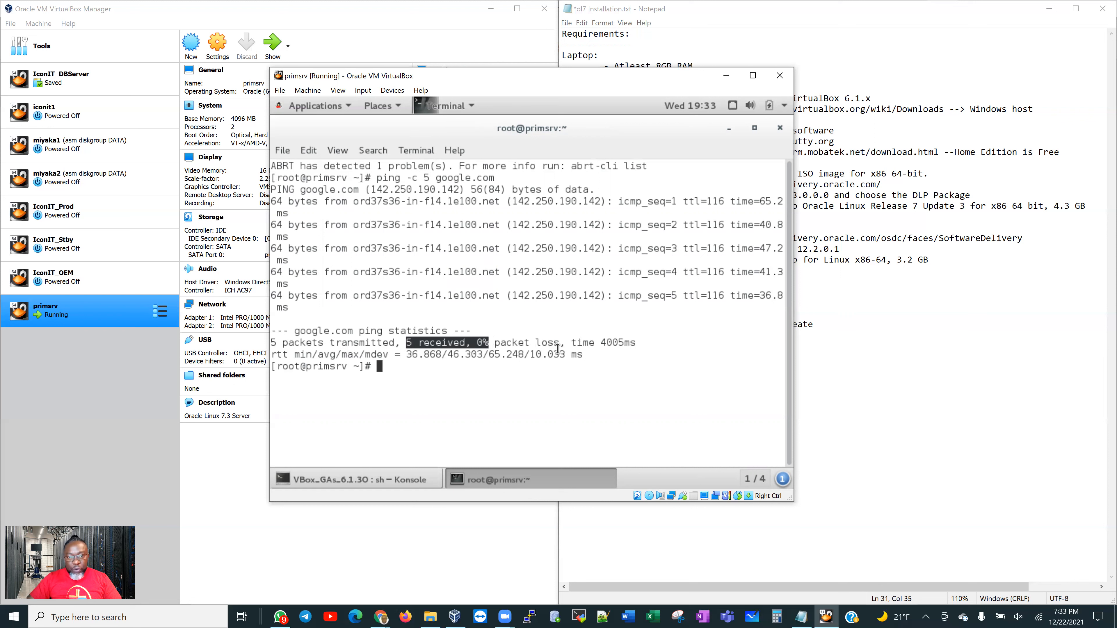
{"action": "left_click_drag", "start_coordinate": [436, 178], "coordinate": [494, 177]}
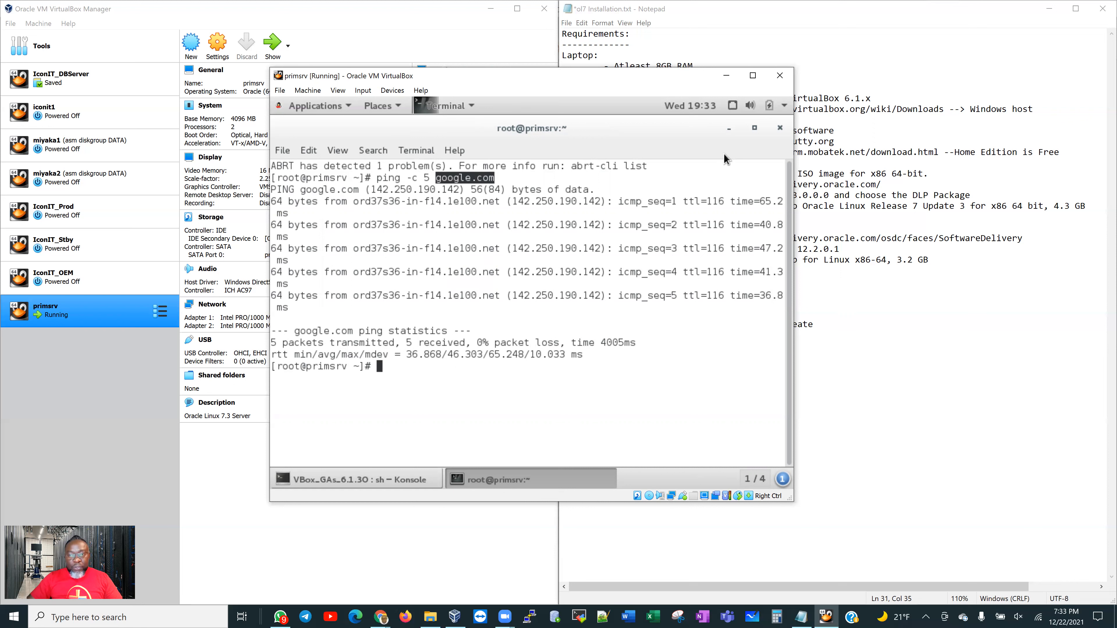
{"action": "left_click", "coordinate": [730, 130]}
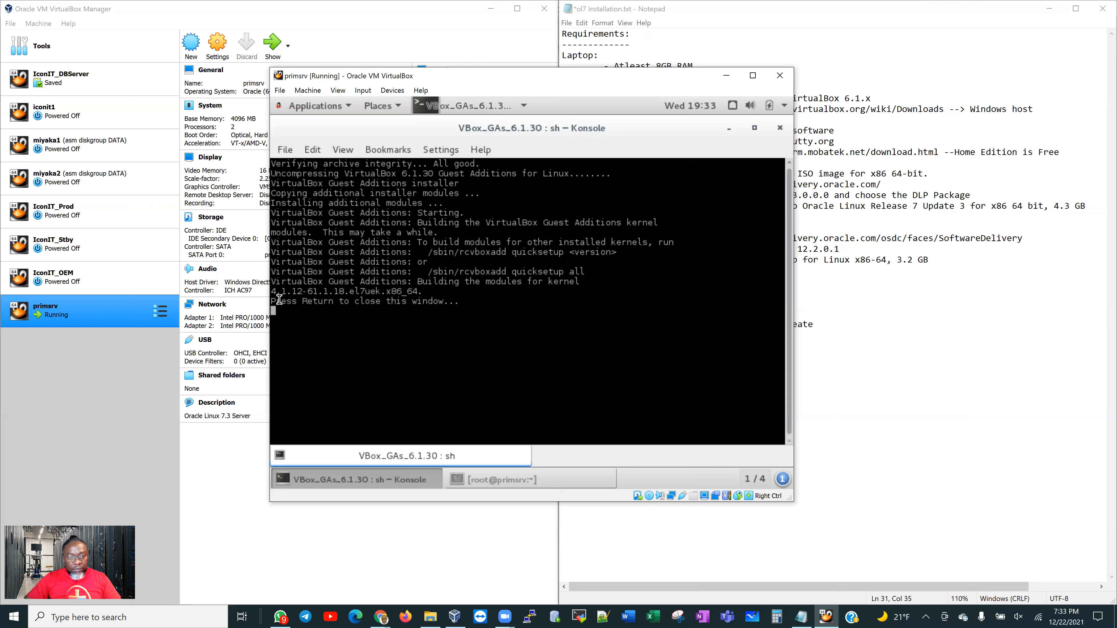
Close the finished Guest Additions installer window
{"action": "left_click_drag", "start_coordinate": [272, 300], "coordinate": [455, 302]}
{"action": "left_click", "coordinate": [472, 306]}
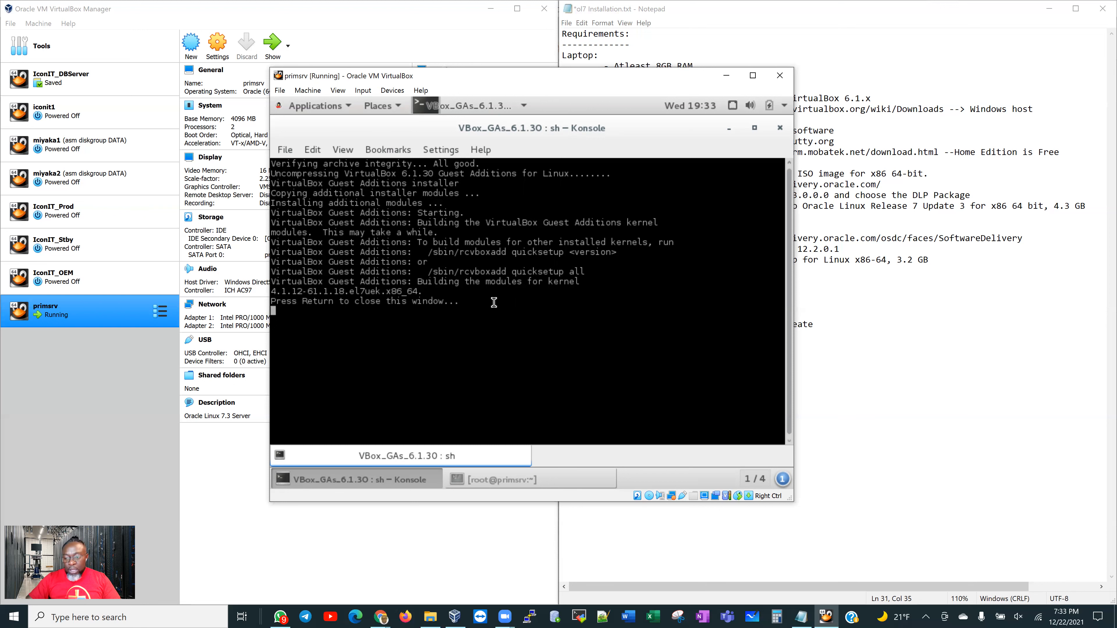
{"action": "key", "text": "Return"}
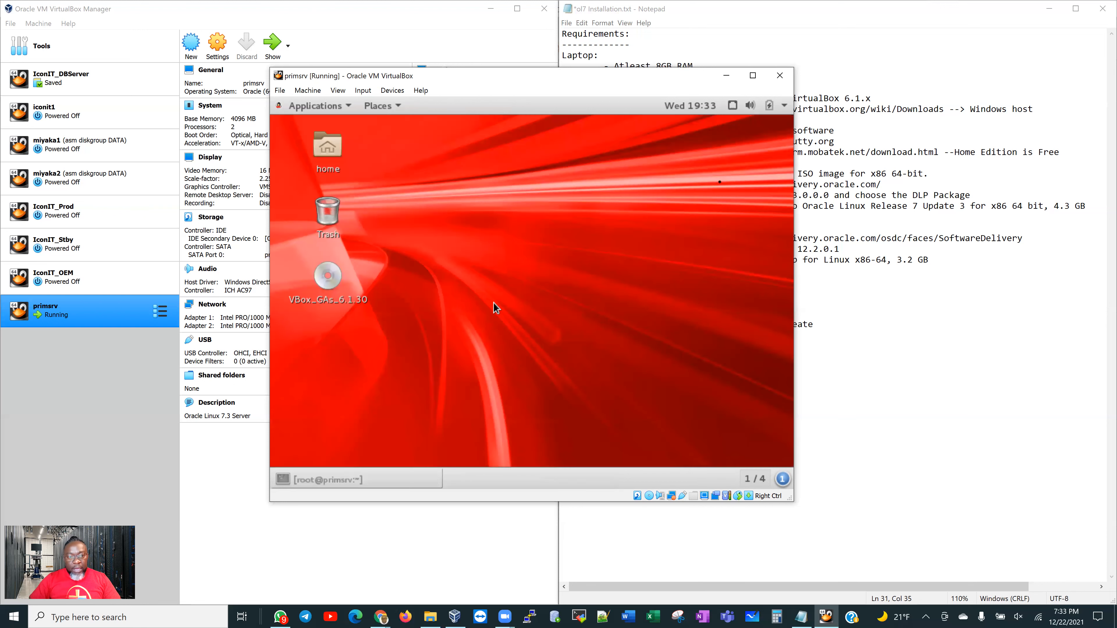
Eject the VBox_GAs_6.1.30 disc and restore the root terminal window
{"action": "right_click", "coordinate": [332, 284]}
{"action": "left_click", "coordinate": [323, 284]}
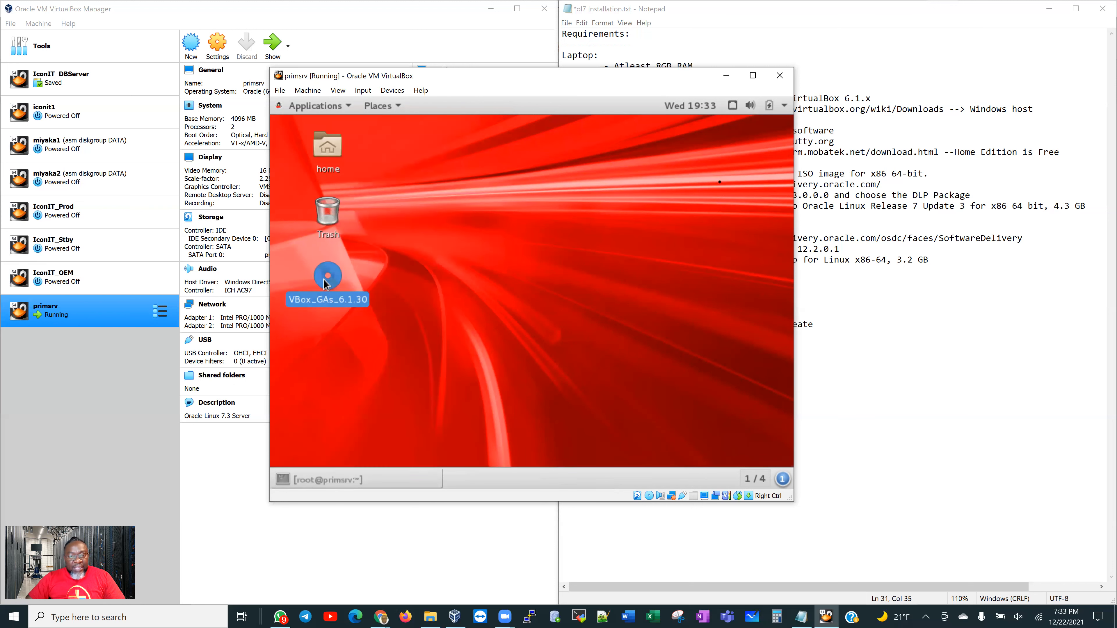
{"action": "right_click", "coordinate": [325, 284]}
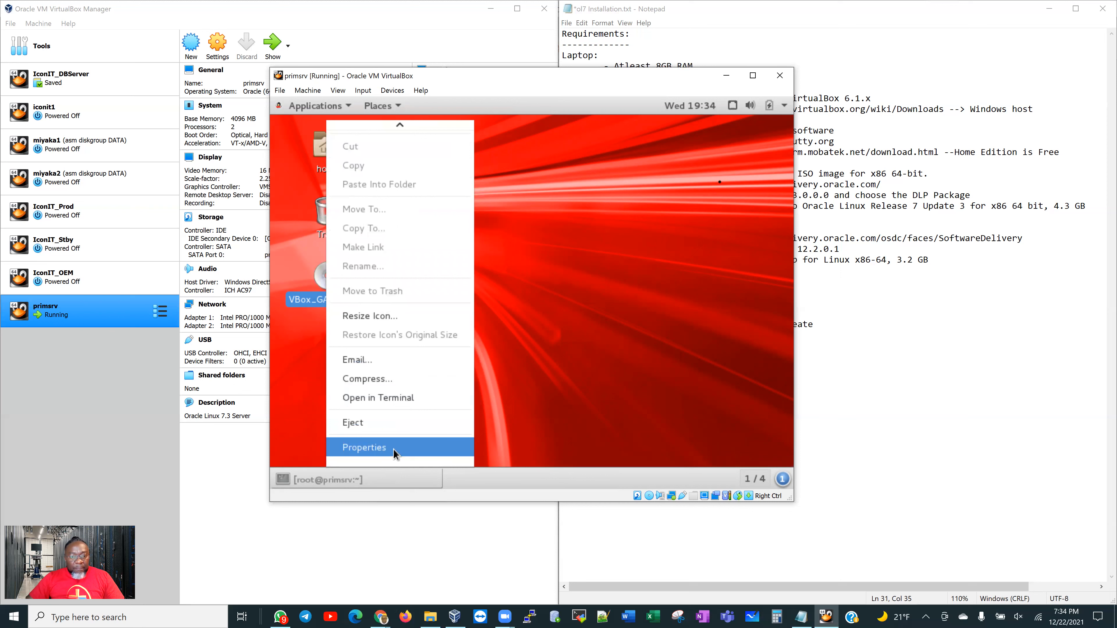
{"action": "left_click", "coordinate": [390, 427]}
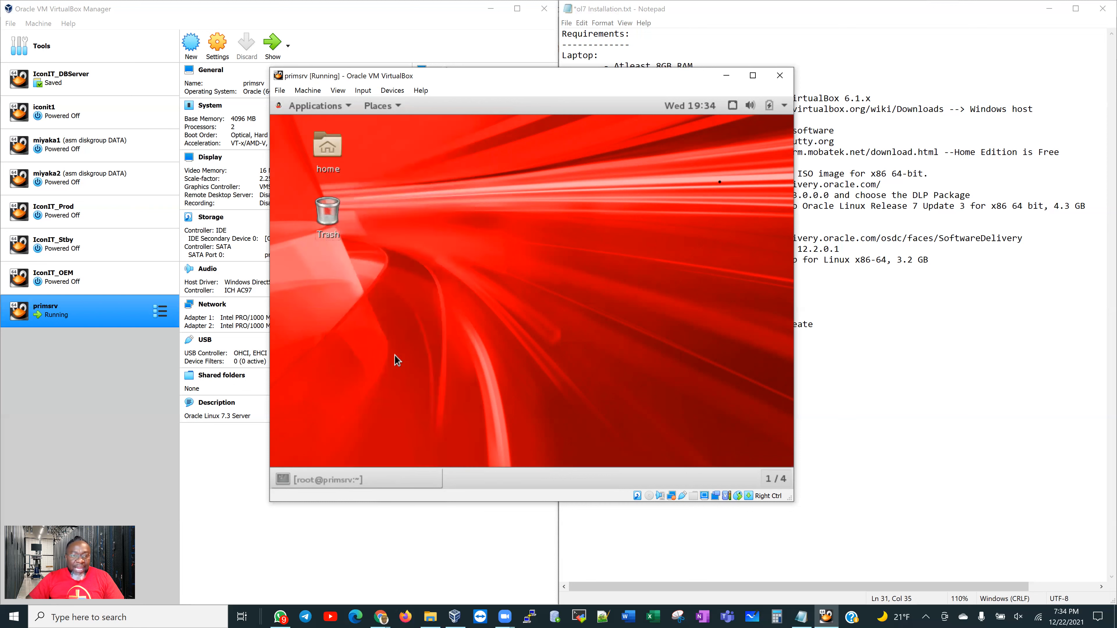
{"action": "left_click", "coordinate": [365, 480]}
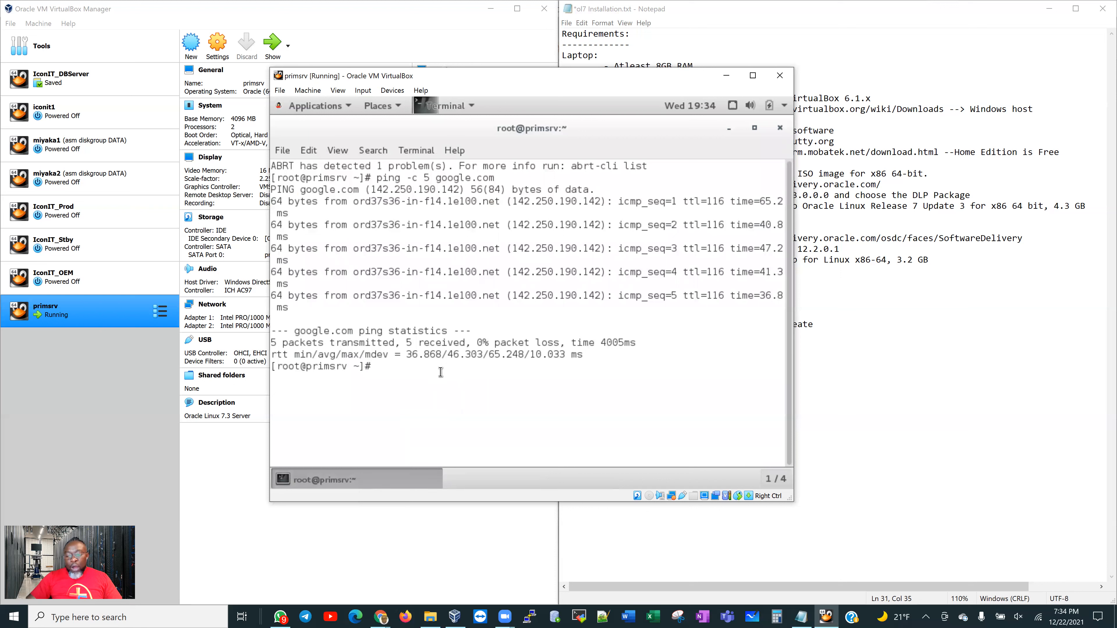
Display /etc/selinux/config with cat and inspect the SELINUX=enforcing line
{"action": "key", "text": "Return"}
{"action": "key", "text": "Return"}
{"action": "key", "text": "Return"}
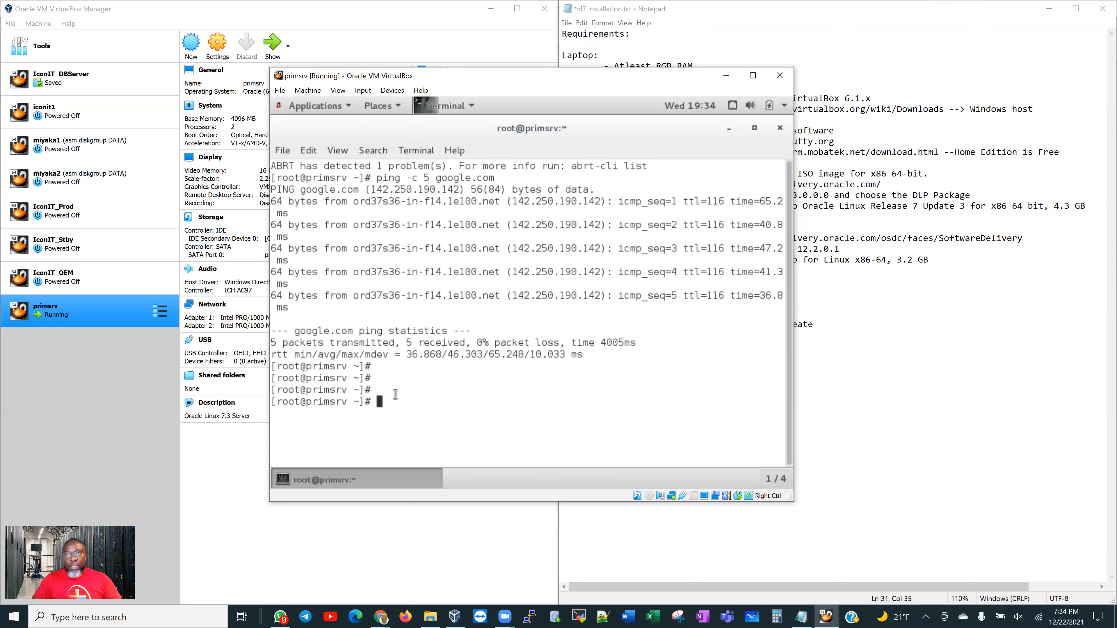
{"action": "type", "text": "cat "}
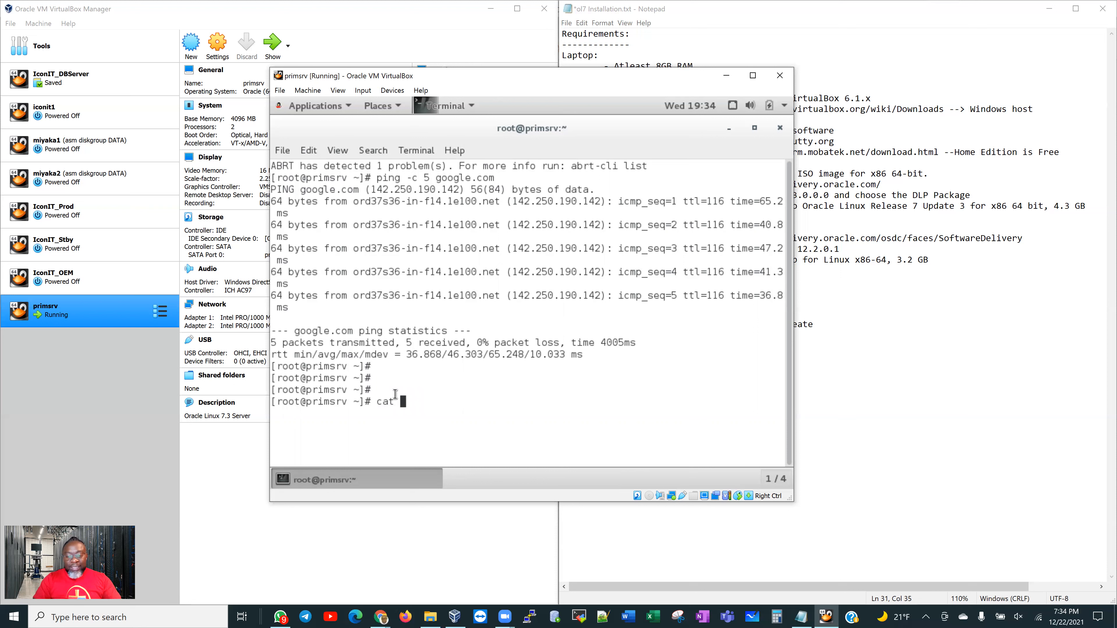
{"action": "type", "text": "/et"}
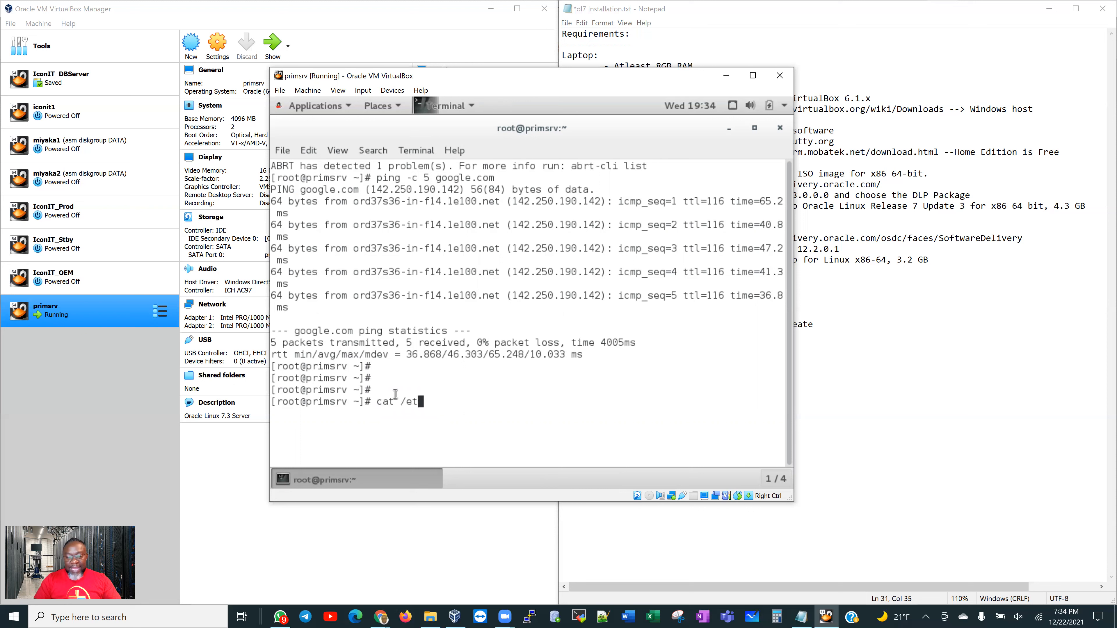
{"action": "type", "text": "c/c"}
{"action": "key", "text": "BackSpace"}
{"action": "key", "text": "BackSpace"}
{"action": "type", "text": "c/"}
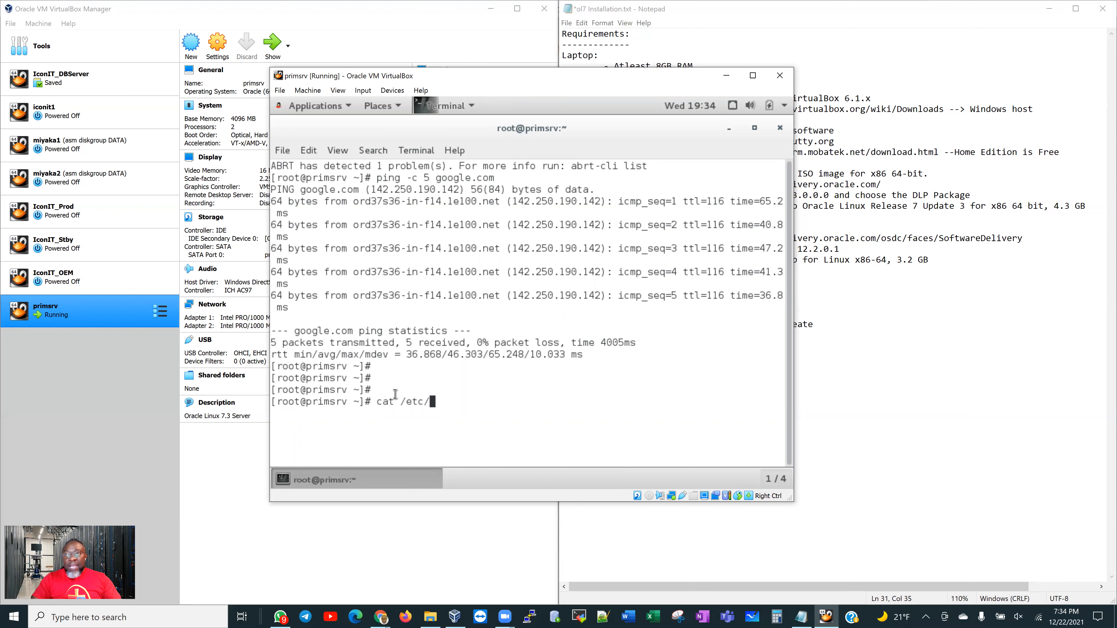
{"action": "type", "text": "selinux/"}
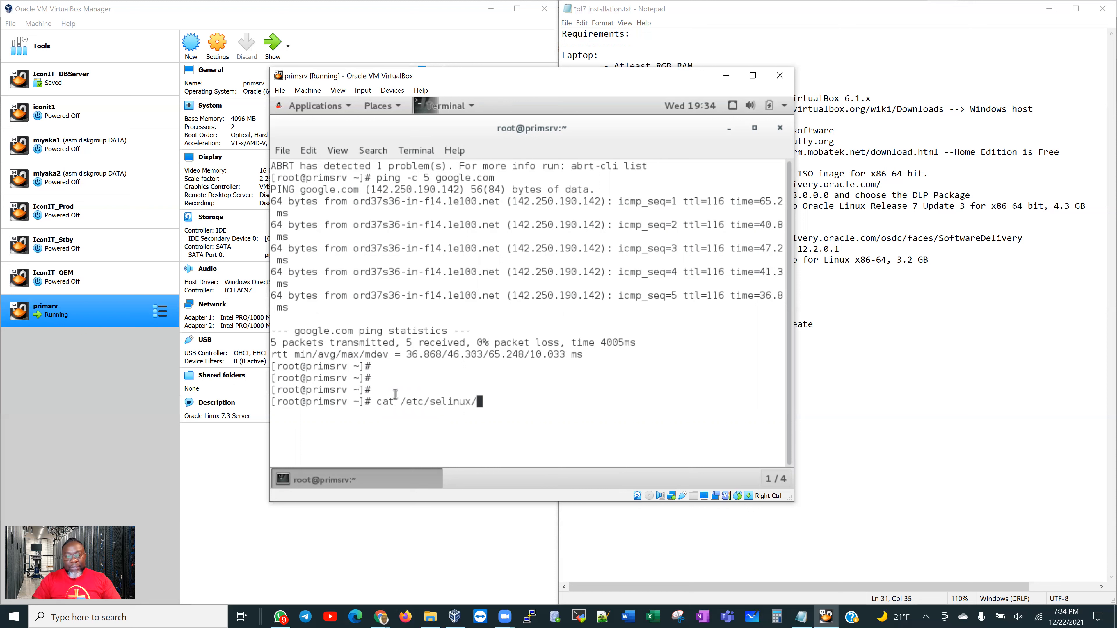
{"action": "type", "text": "config"}
{"action": "double_click", "coordinate": [384, 402]}
{"action": "left_click", "coordinate": [515, 402]}
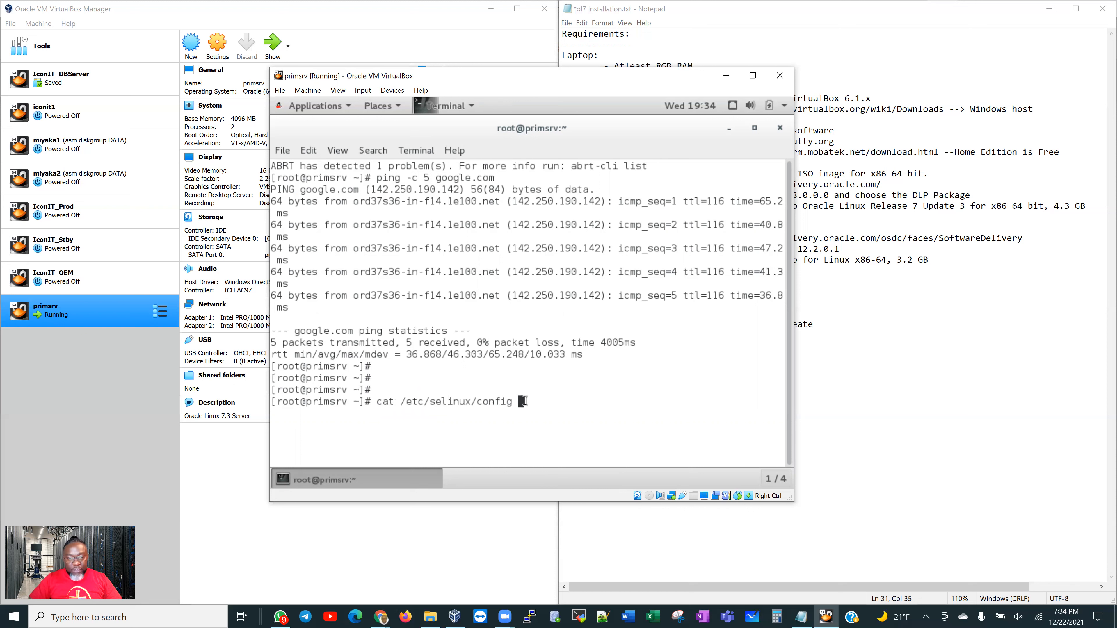
{"action": "key", "text": "Return"}
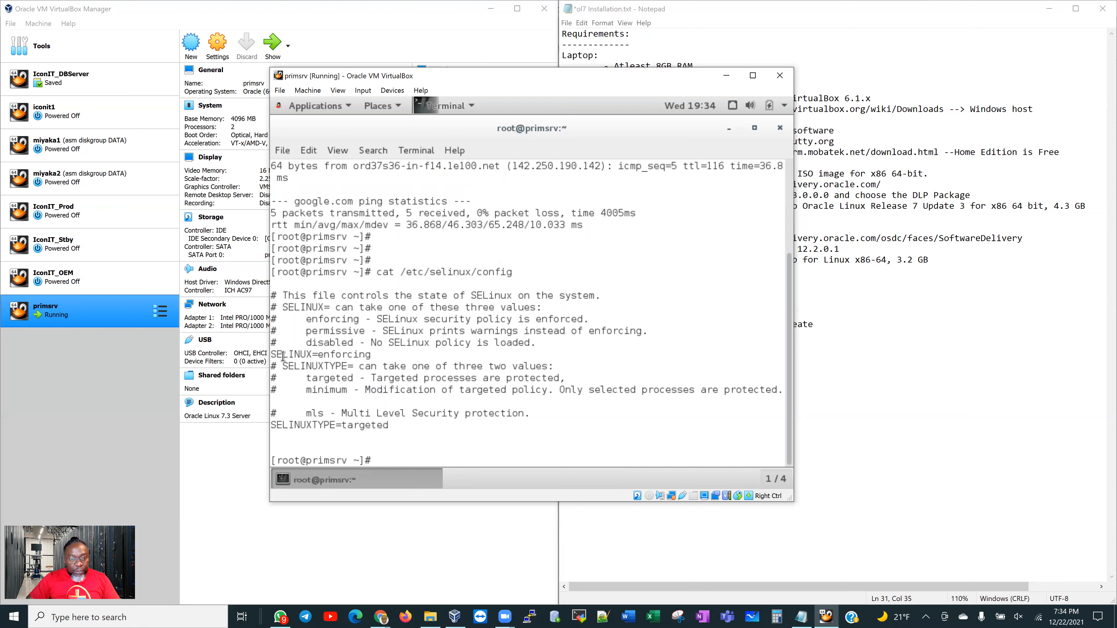
{"action": "left_click_drag", "start_coordinate": [275, 354], "coordinate": [372, 354]}
{"action": "double_click", "coordinate": [357, 355]}
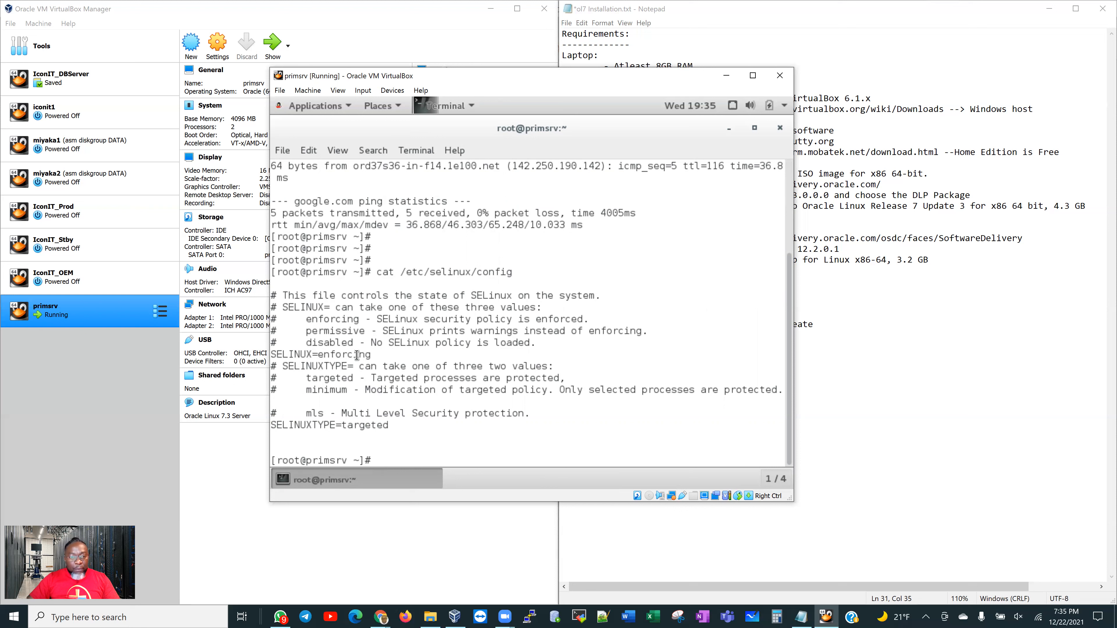
{"action": "left_click", "coordinate": [318, 356]}
{"action": "double_click", "coordinate": [321, 355]}
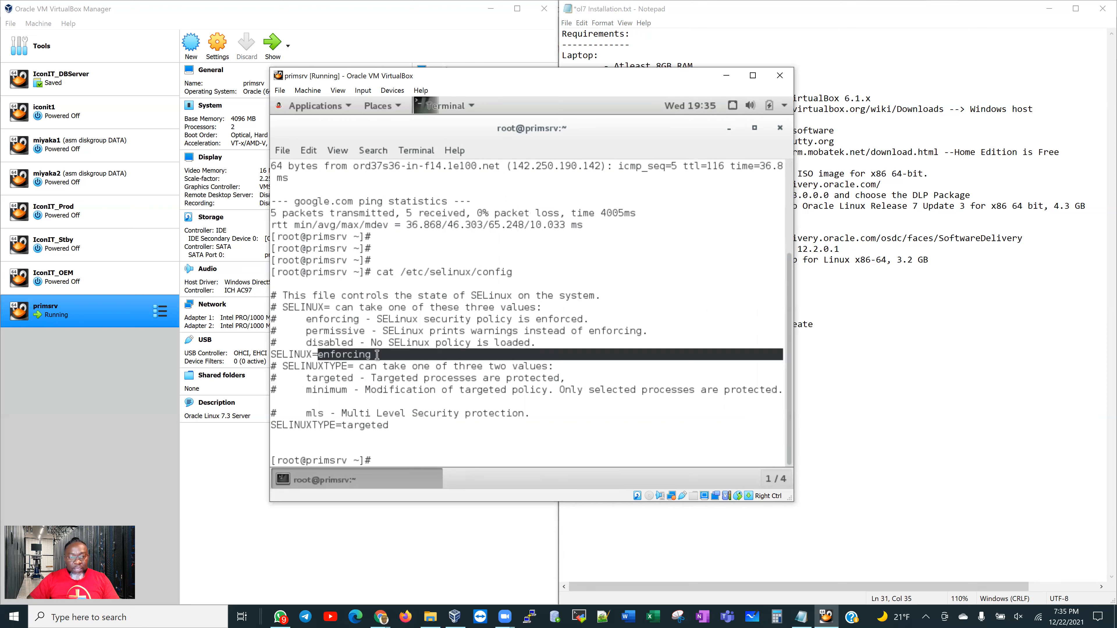
{"action": "left_click", "coordinate": [421, 457]}
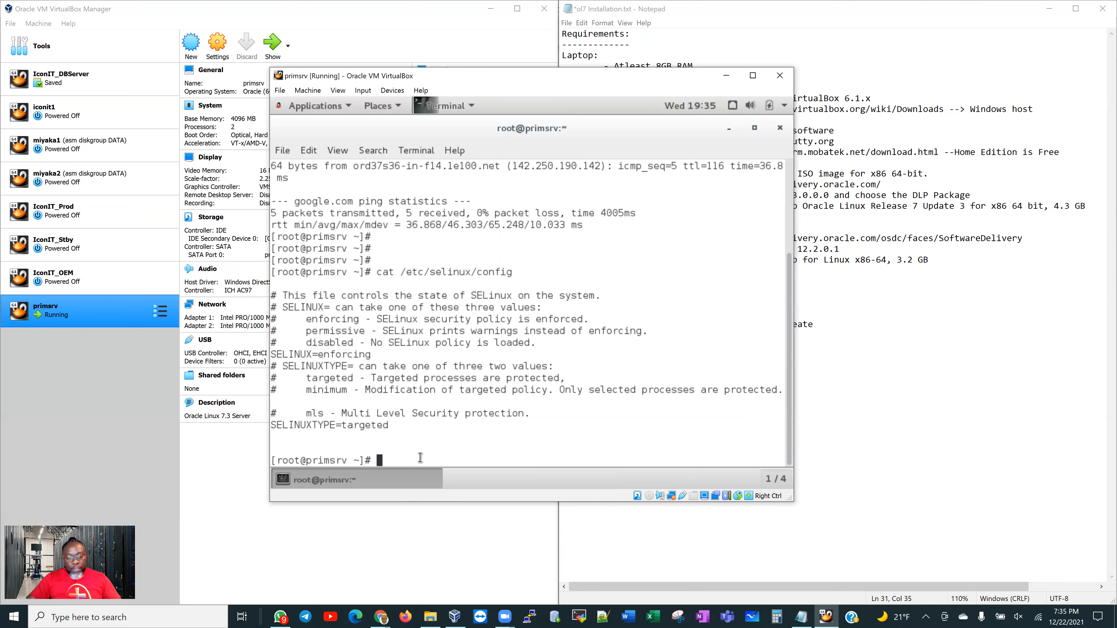
Edit /etc/selinux/config in vi to SELINUX=permissive and save with :wq
{"action": "type", "text": "vi "}
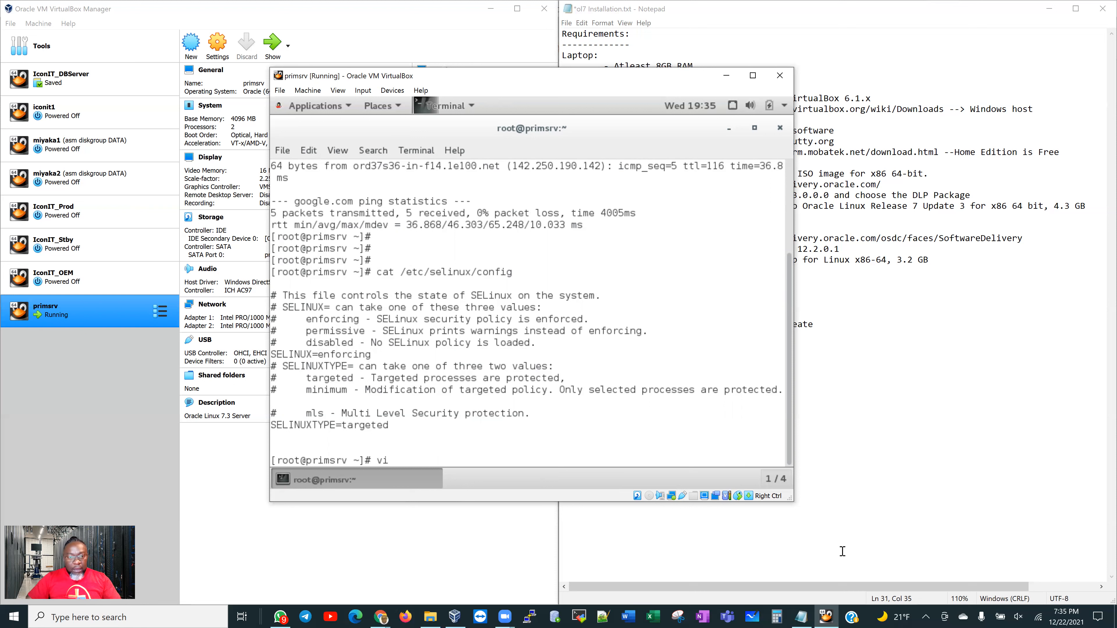
{"action": "type", "text": "/etc/"}
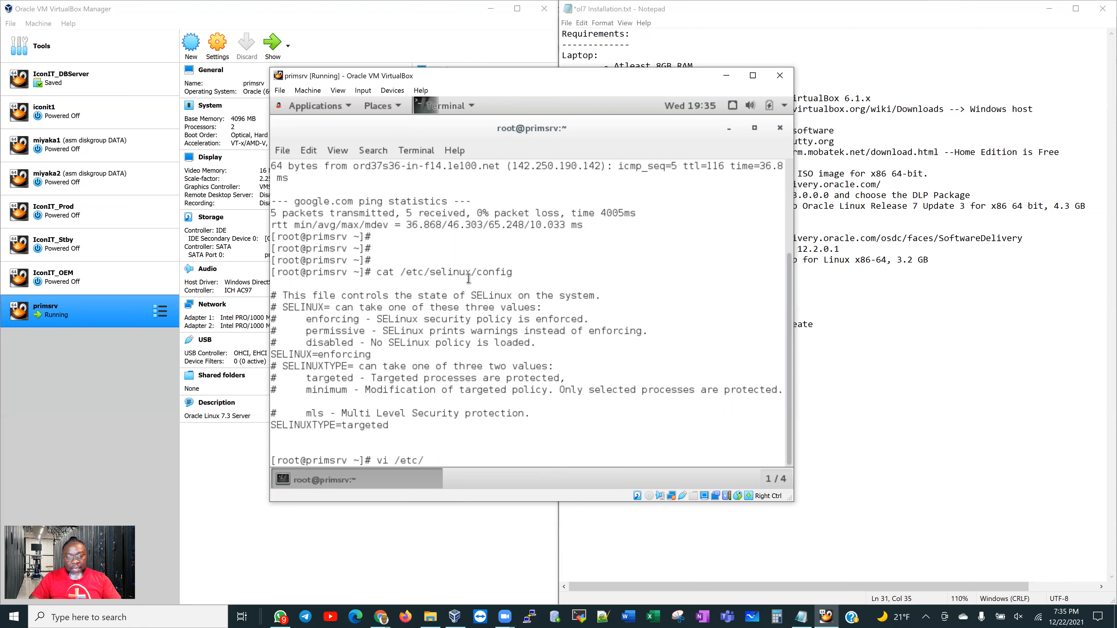
{"action": "type", "text": "selinux/"}
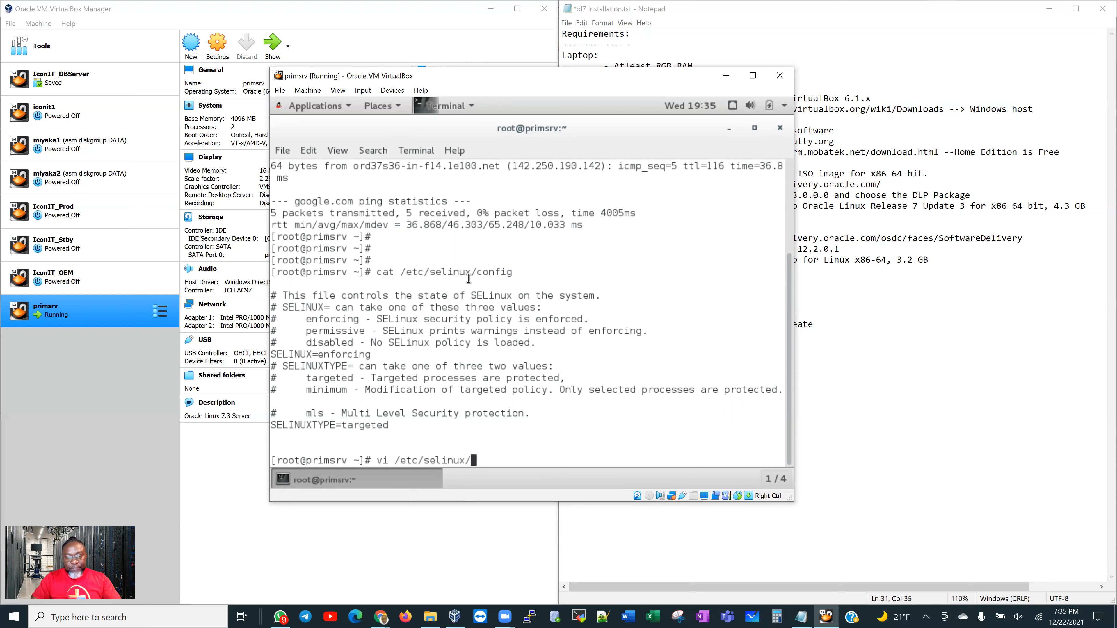
{"action": "type", "text": "config"}
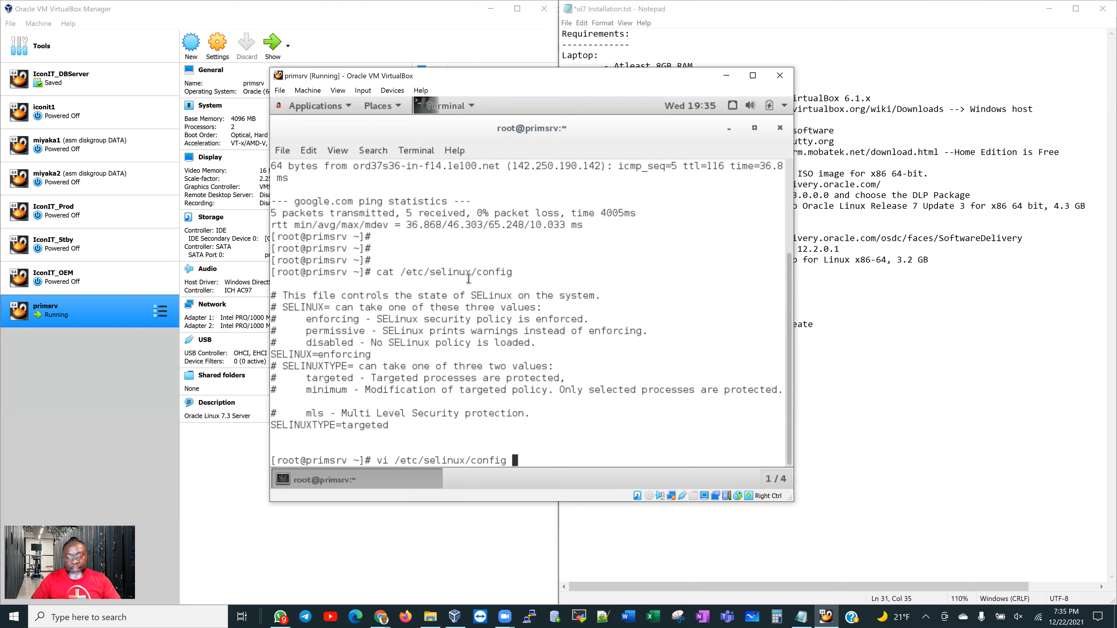
{"action": "key", "text": "Return"}
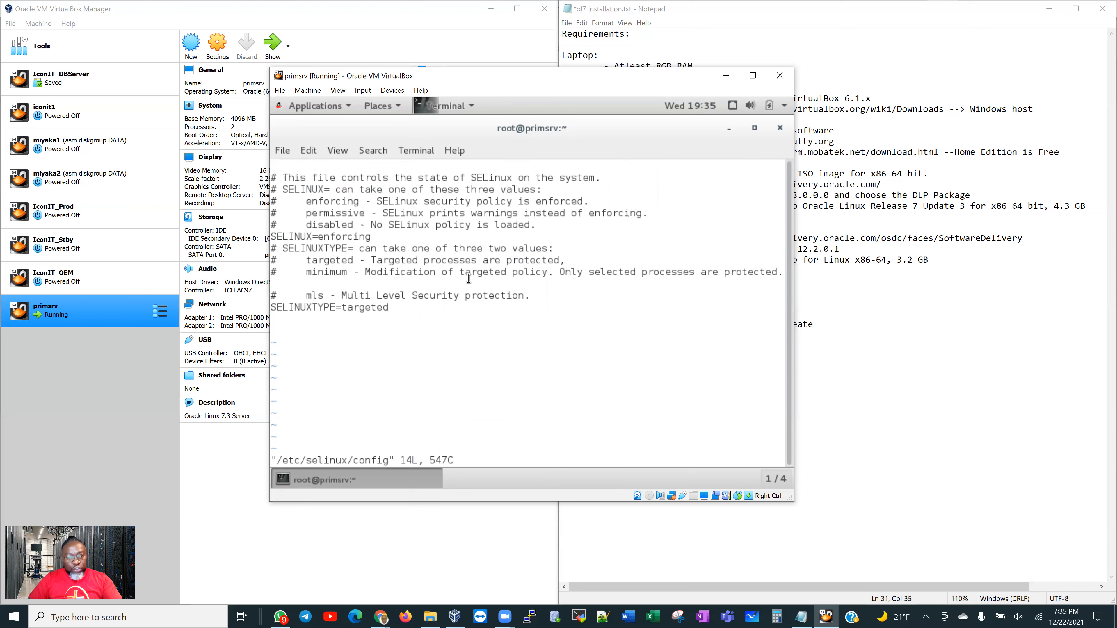
{"action": "key", "text": "i"}
{"action": "key", "text": "Down"}
{"action": "key", "text": "Down"}
{"action": "key", "text": "Down"}
{"action": "key", "text": "Down"}
{"action": "key", "text": "Down"}
{"action": "key", "text": "Right"}
{"action": "key", "text": "Right"}
{"action": "key", "text": "Right"}
{"action": "key", "text": "Right"}
{"action": "key", "text": "Right"}
{"action": "key", "text": "Right"}
{"action": "key", "text": "Right"}
{"action": "key", "text": "Right"}
{"action": "key", "text": "Delete"}
{"action": "key", "text": "Delete"}
{"action": "key", "text": "Delete"}
{"action": "key", "text": "Delete"}
{"action": "key", "text": "Delete"}
{"action": "key", "text": "Delete"}
{"action": "key", "text": "Delete"}
{"action": "key", "text": "Delete"}
{"action": "key", "text": "Delete"}
{"action": "type", "text": "permissive"}
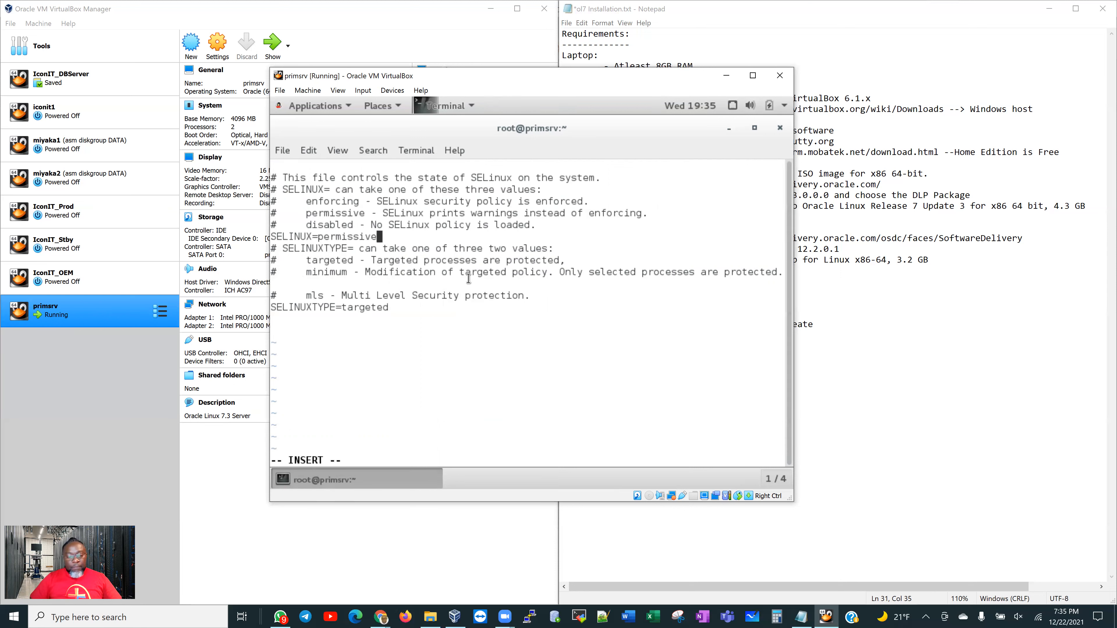
{"action": "key", "text": "Escape"}
{"action": "type", "text": ":"}
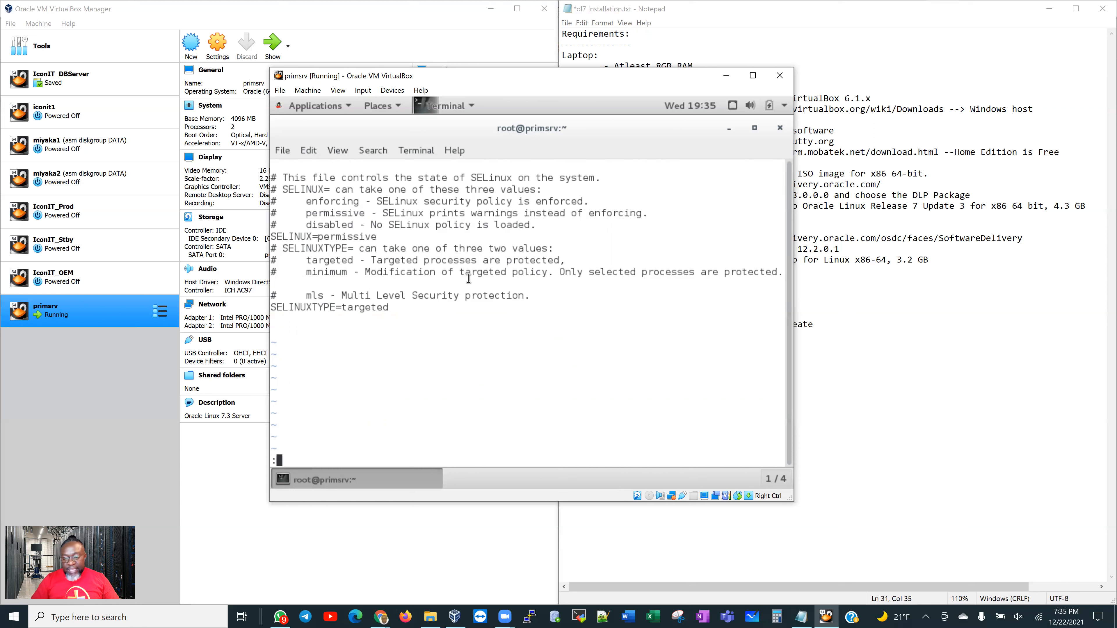
{"action": "type", "text": "wq"}
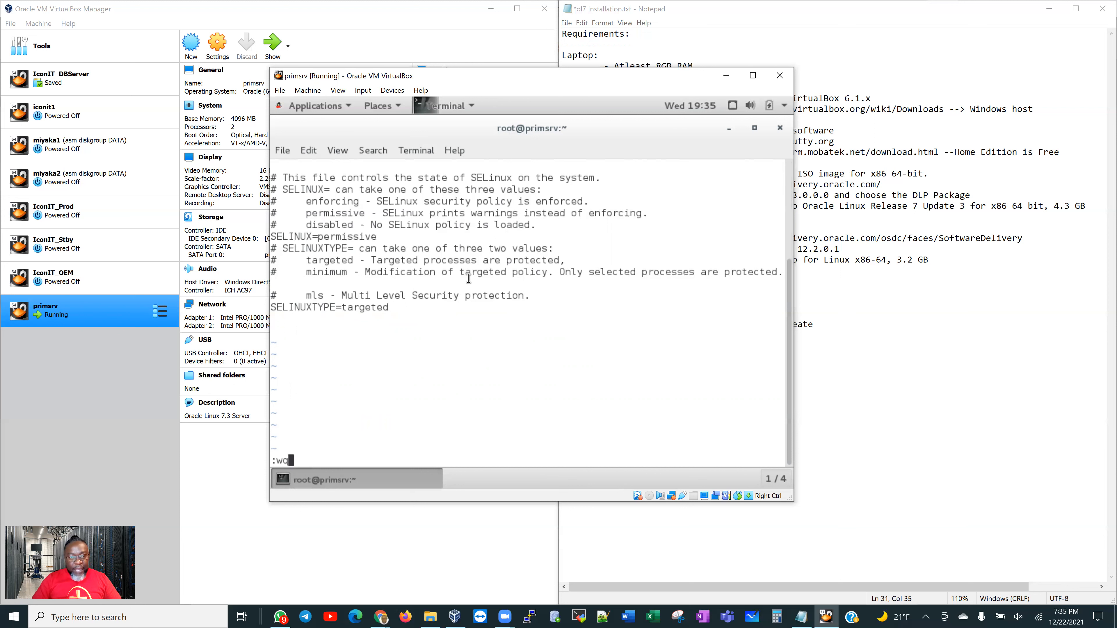
{"action": "key", "text": "Return"}
{"action": "key", "text": "Return"}
{"action": "key", "text": "Return"}
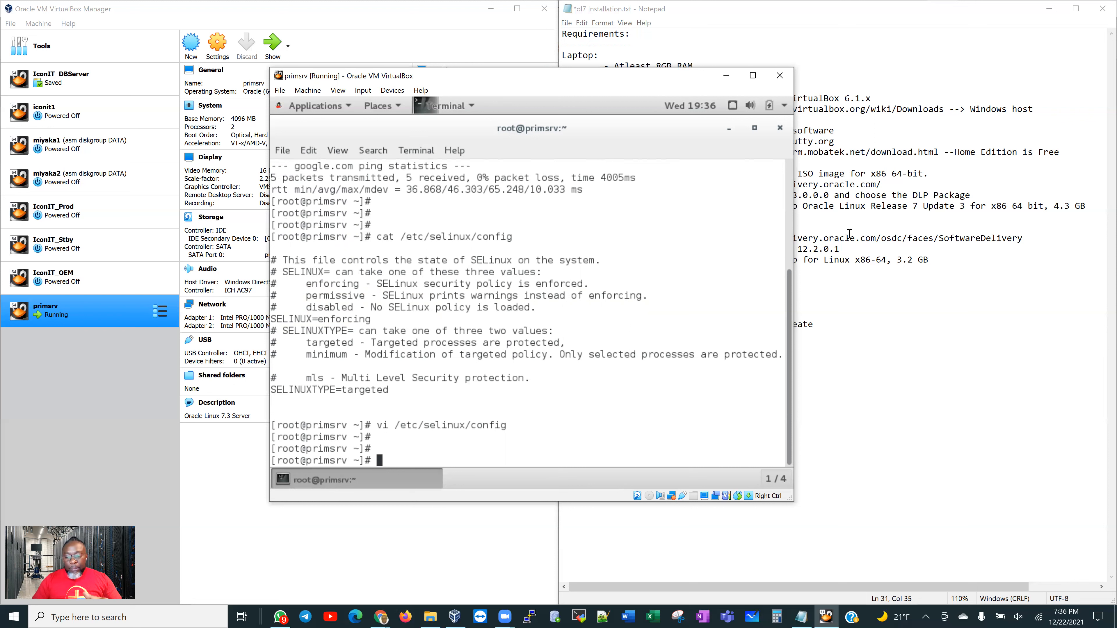
{"action": "key", "text": "Return"}
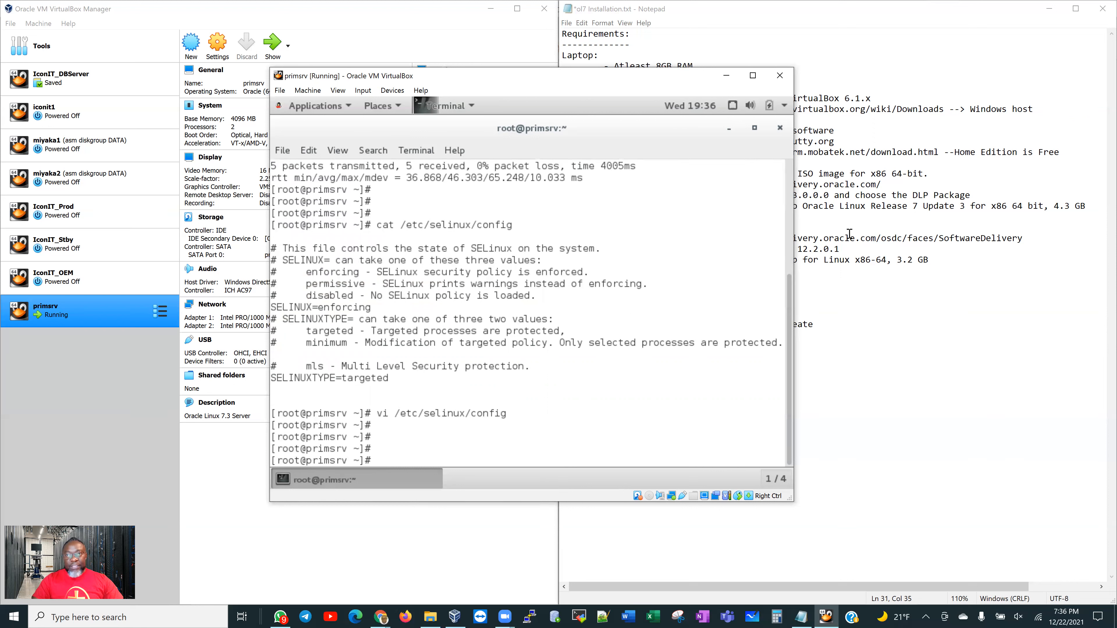
Stop and disable firewalld with systemctl, then reboot the guest using init 6
{"action": "type", "text": "systemctl stop fi"}
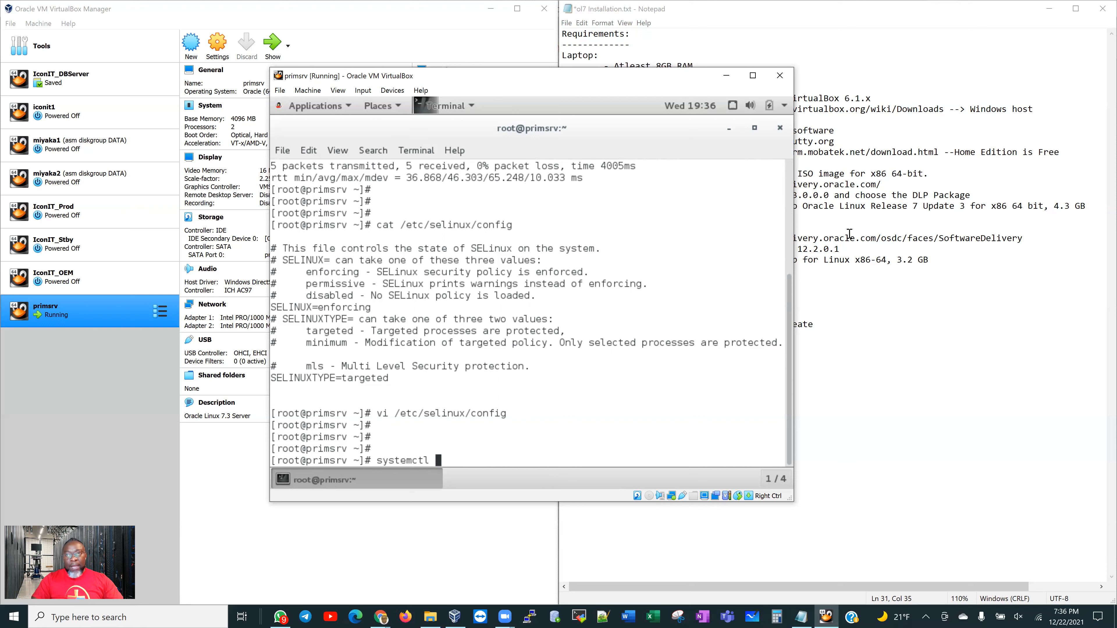
{"action": "type", "text": "rew"}
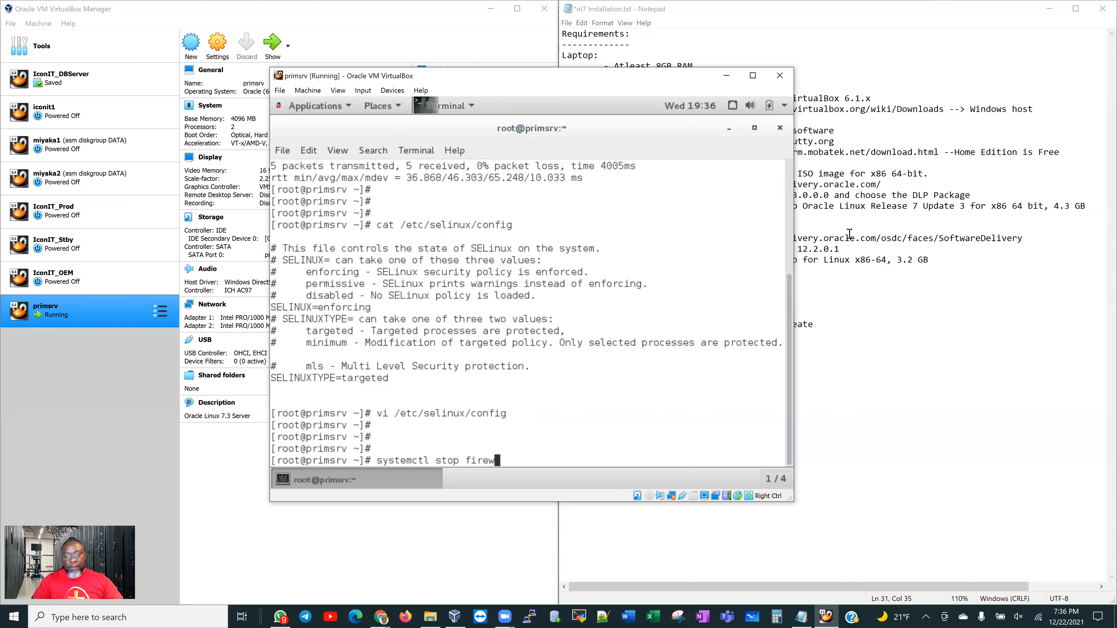
{"action": "type", "text": "alld"}
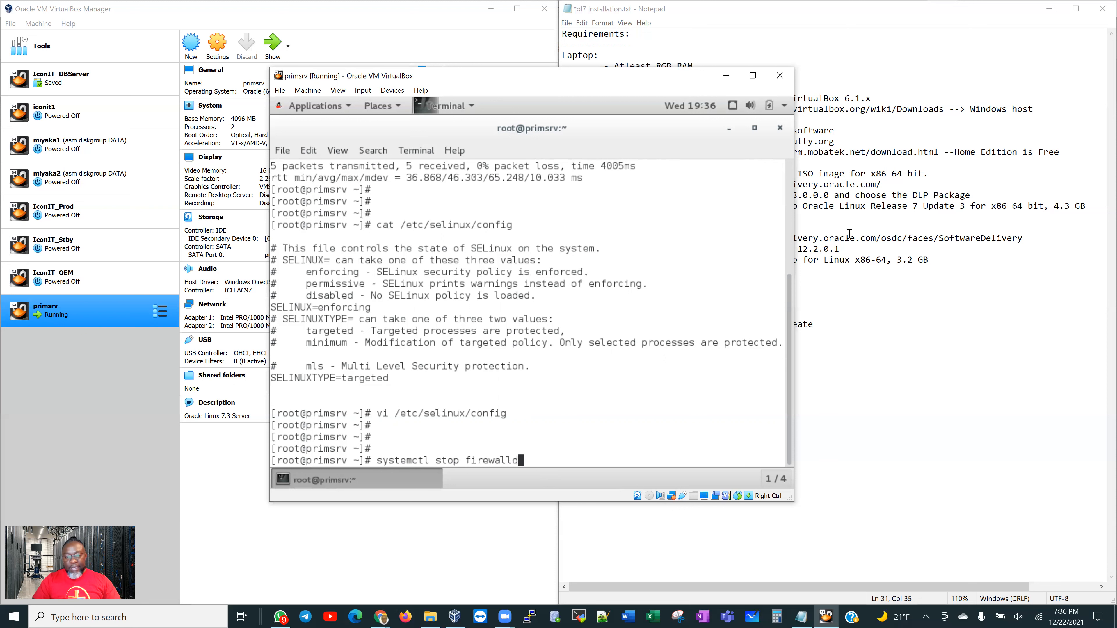
{"action": "key", "text": "Return"}
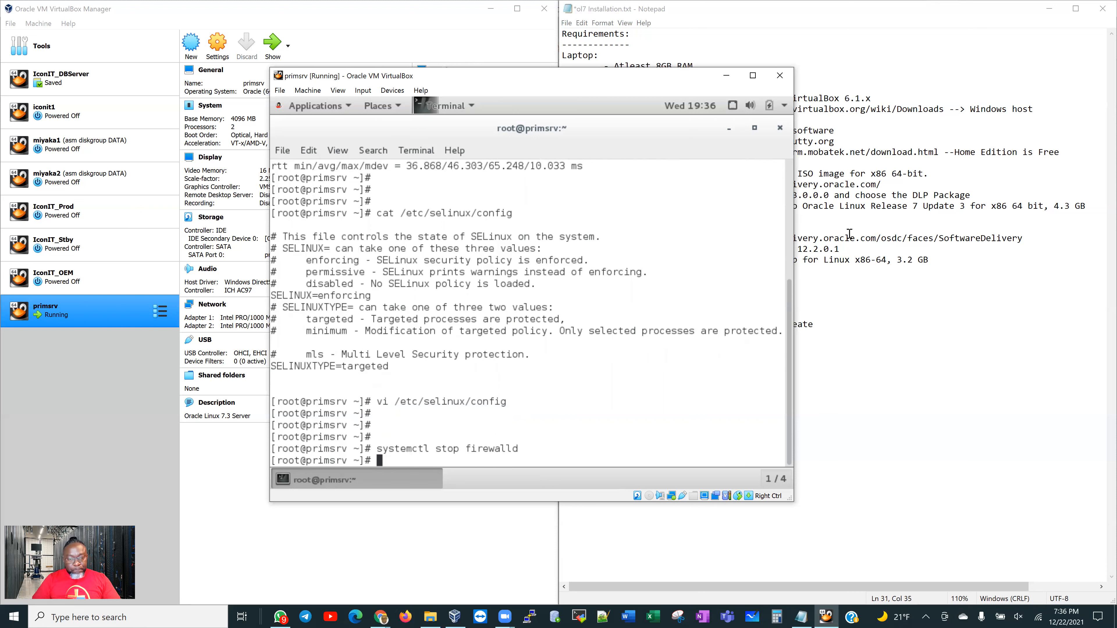
{"action": "key", "text": "Return"}
{"action": "key", "text": "Return"}
{"action": "key", "text": "Return"}
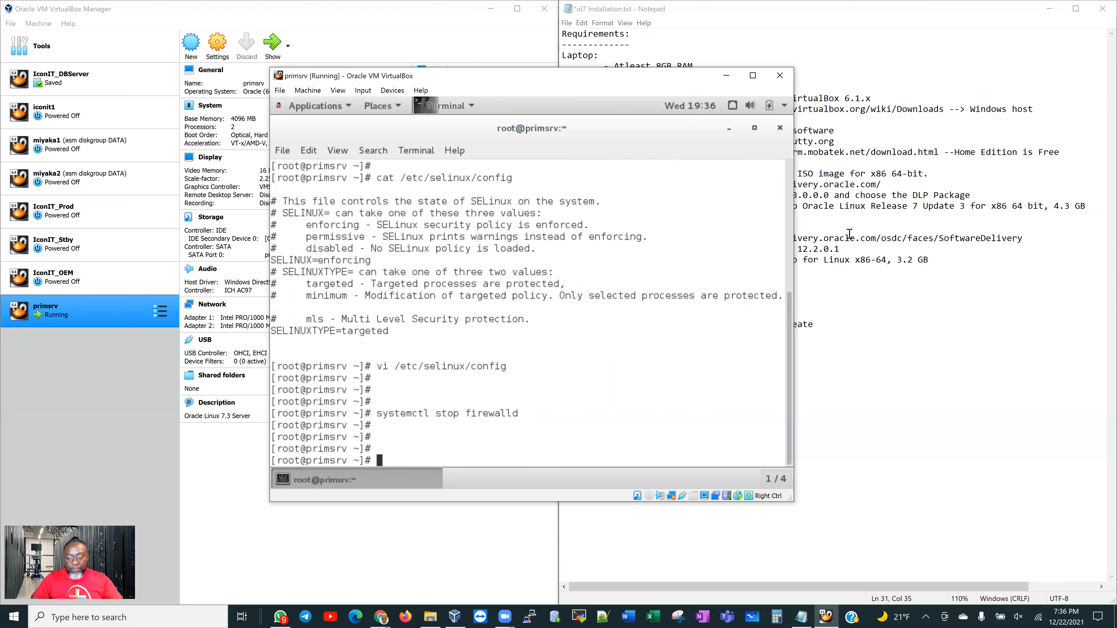
{"action": "type", "text": "systemc"}
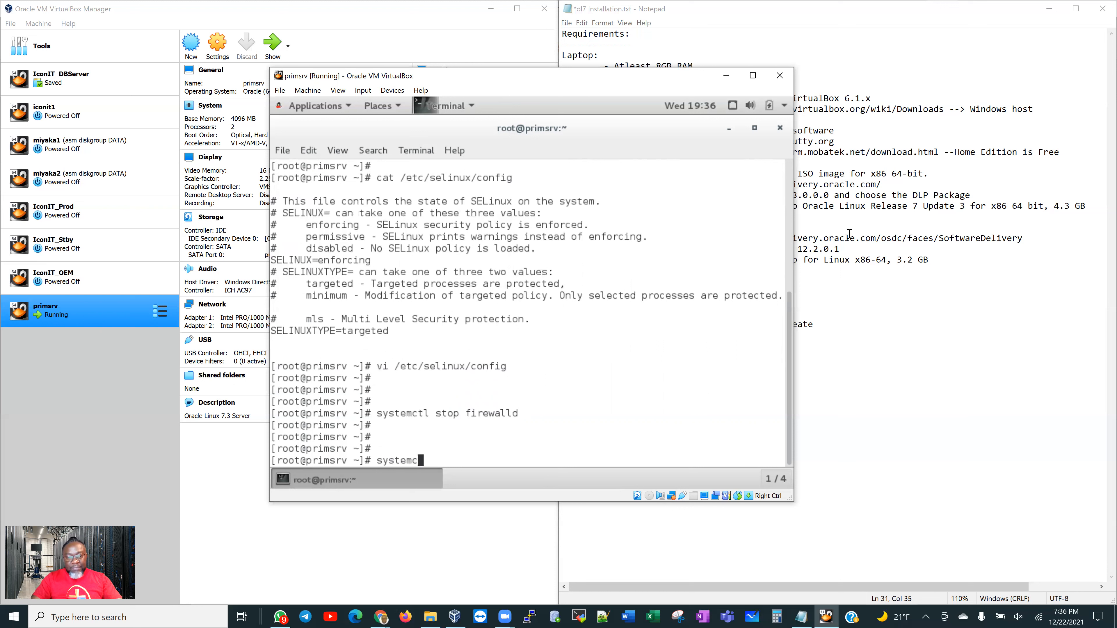
{"action": "type", "text": "tl disable fire"}
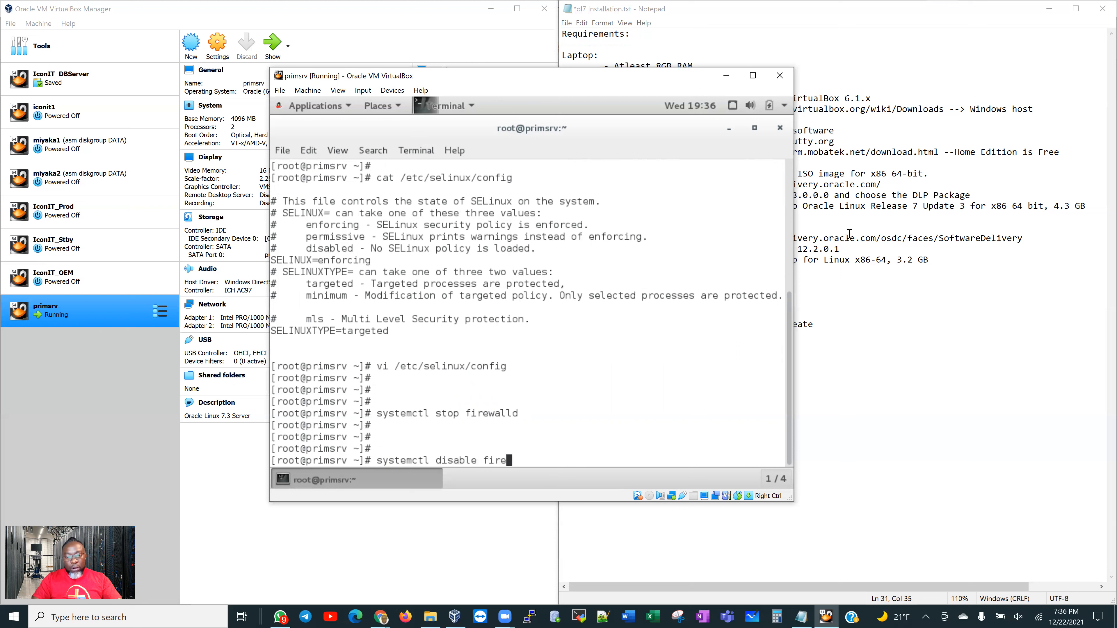
{"action": "type", "text": "walld"}
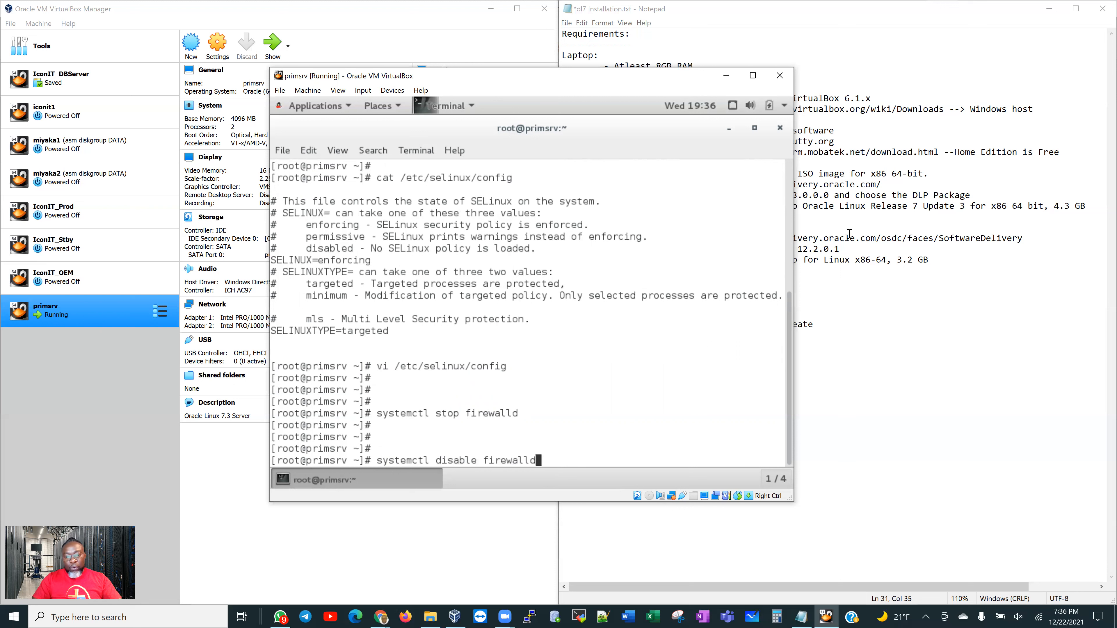
{"action": "key", "text": "Return"}
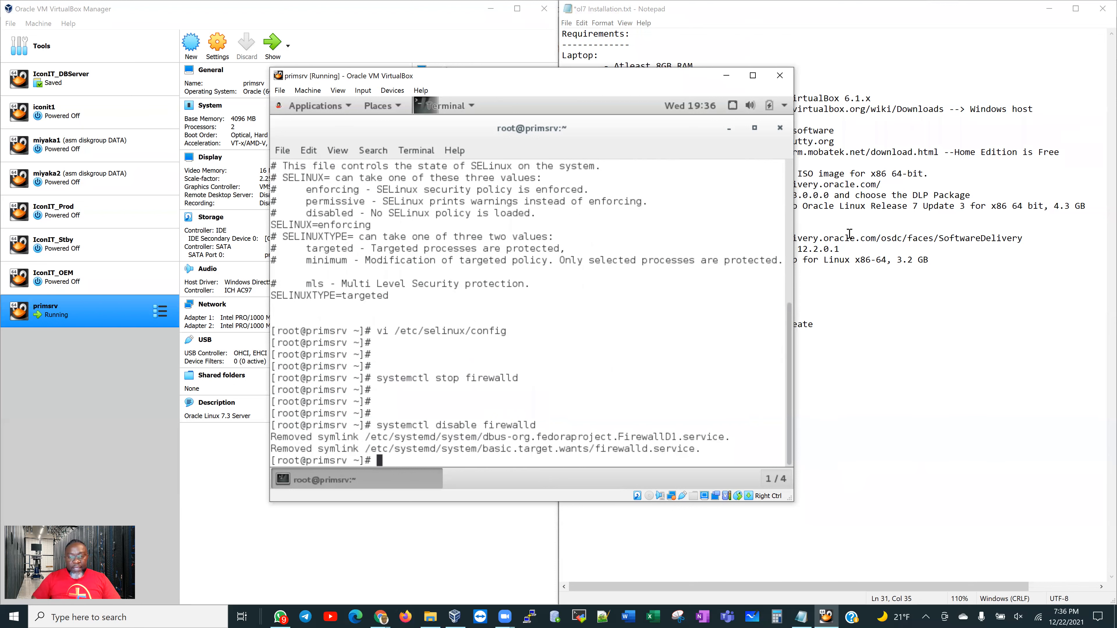
{"action": "key", "text": "Return"}
{"action": "key", "text": "Return"}
{"action": "key", "text": "Return"}
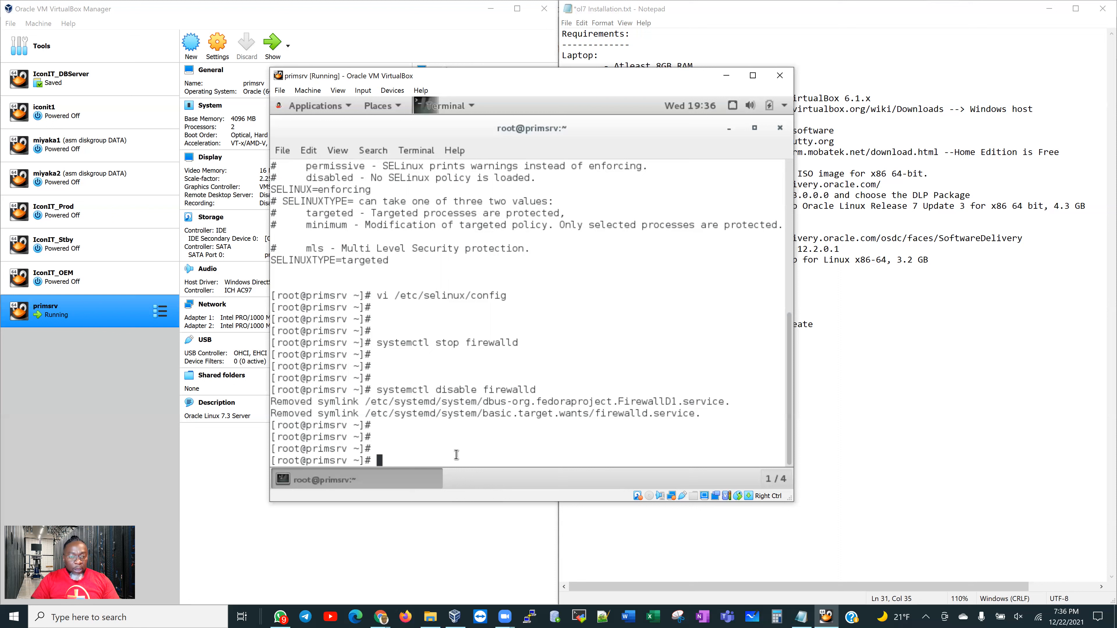
{"action": "type", "text": "i"}
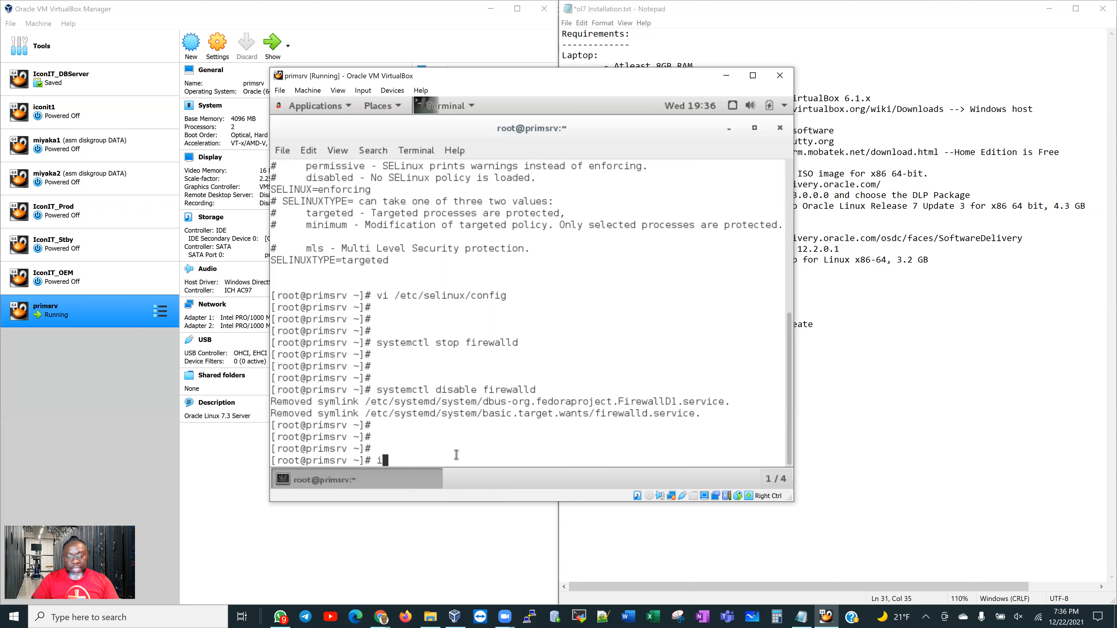
{"action": "type", "text": "nit 6"}
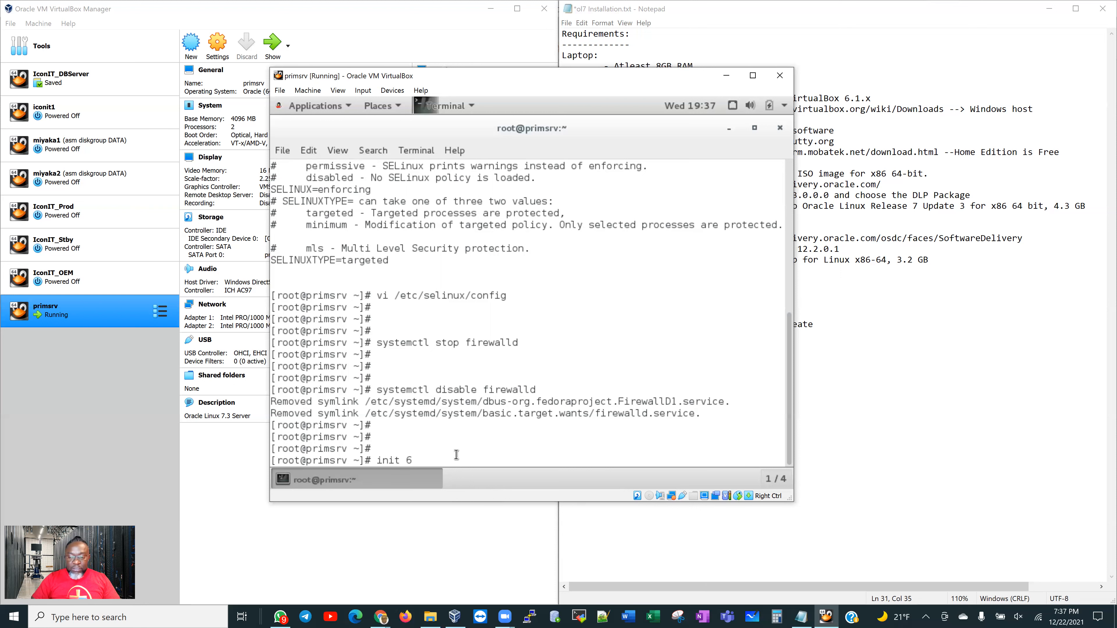
{"action": "key", "text": "Return"}
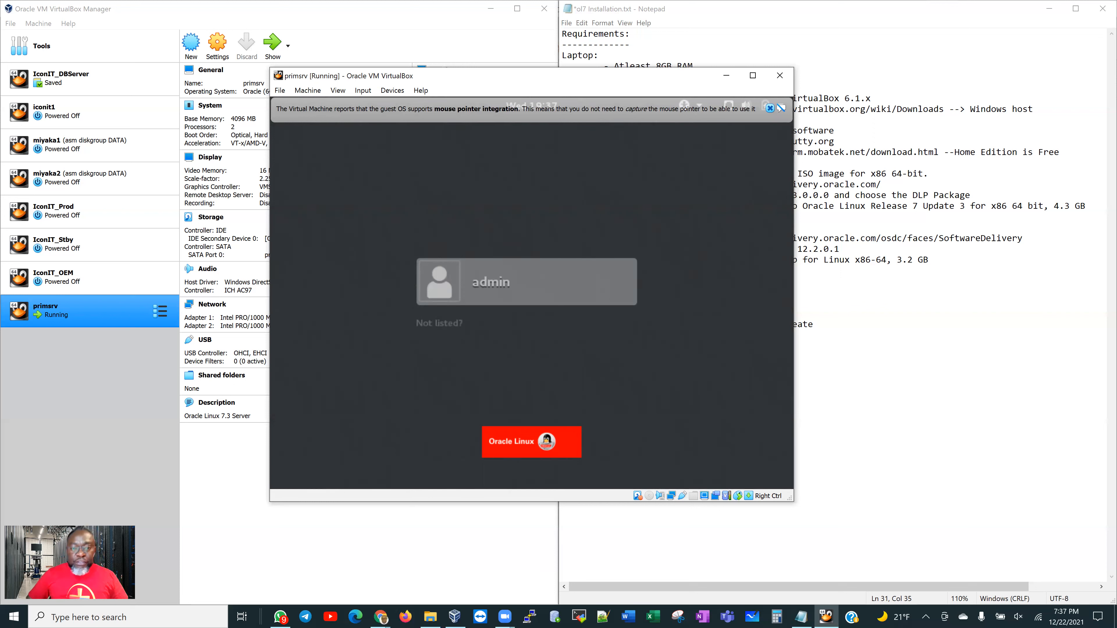
Dismiss the mouse-integration notice and sign in to primsrv as root with the root password
{"action": "left_click", "coordinate": [770, 109]}
{"action": "left_click", "coordinate": [440, 325]}
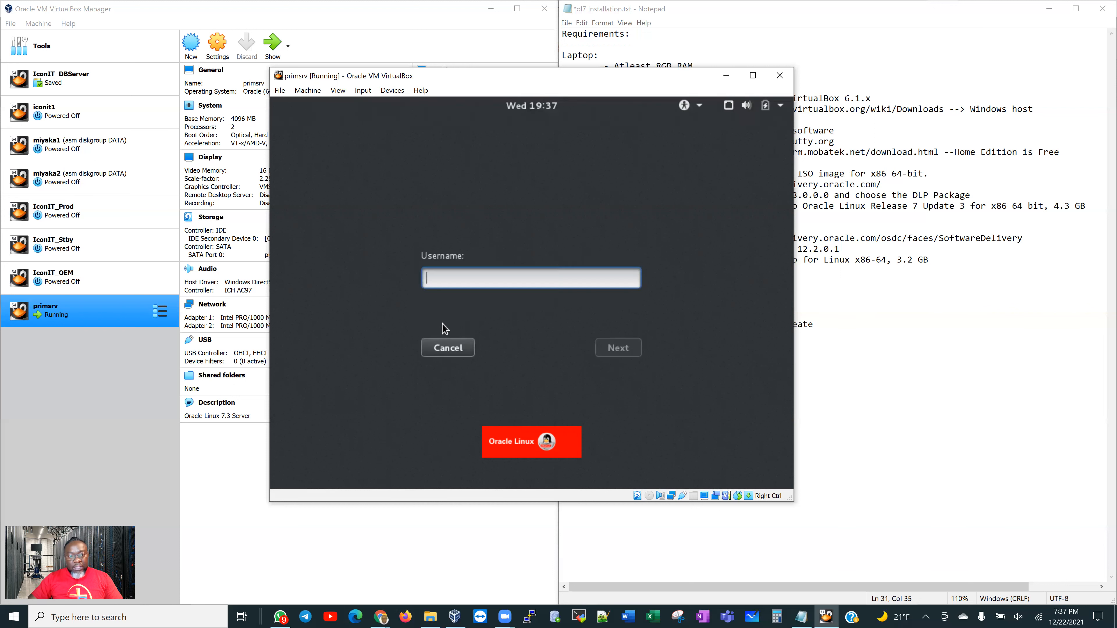
{"action": "type", "text": "root"}
{"action": "key", "text": "Return"}
{"action": "type", "text": "oracle"}
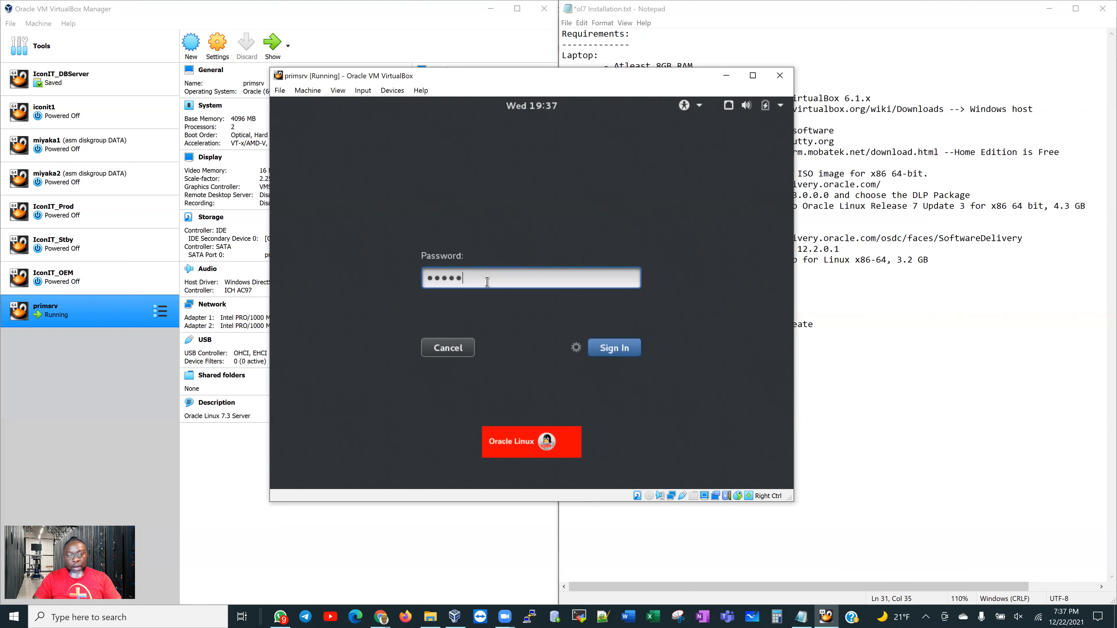
{"action": "key", "text": "Return"}
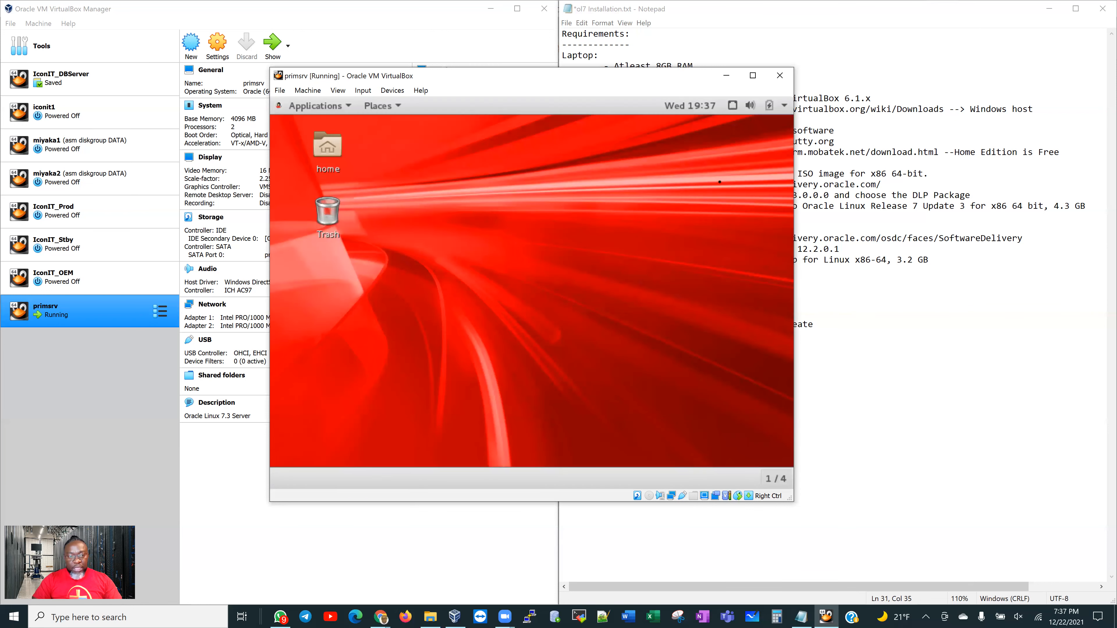
Open a guest terminal and run hostname, selecting the printed name primsrv.localdomain
{"action": "left_click", "coordinate": [315, 105]}
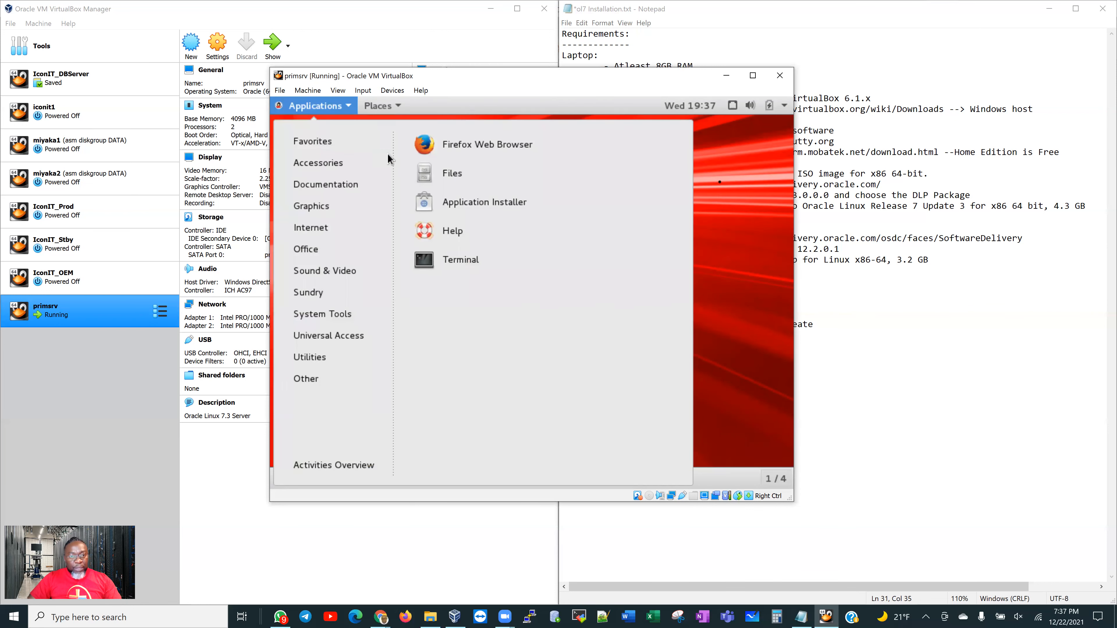
{"action": "left_click", "coordinate": [458, 255]}
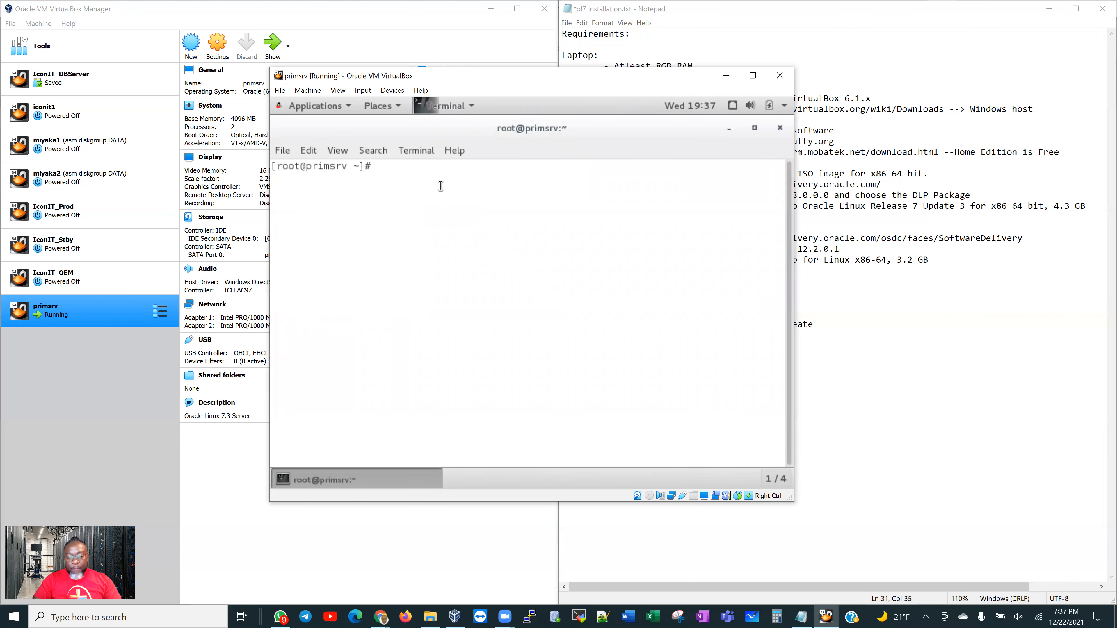
{"action": "type", "text": "hostname"}
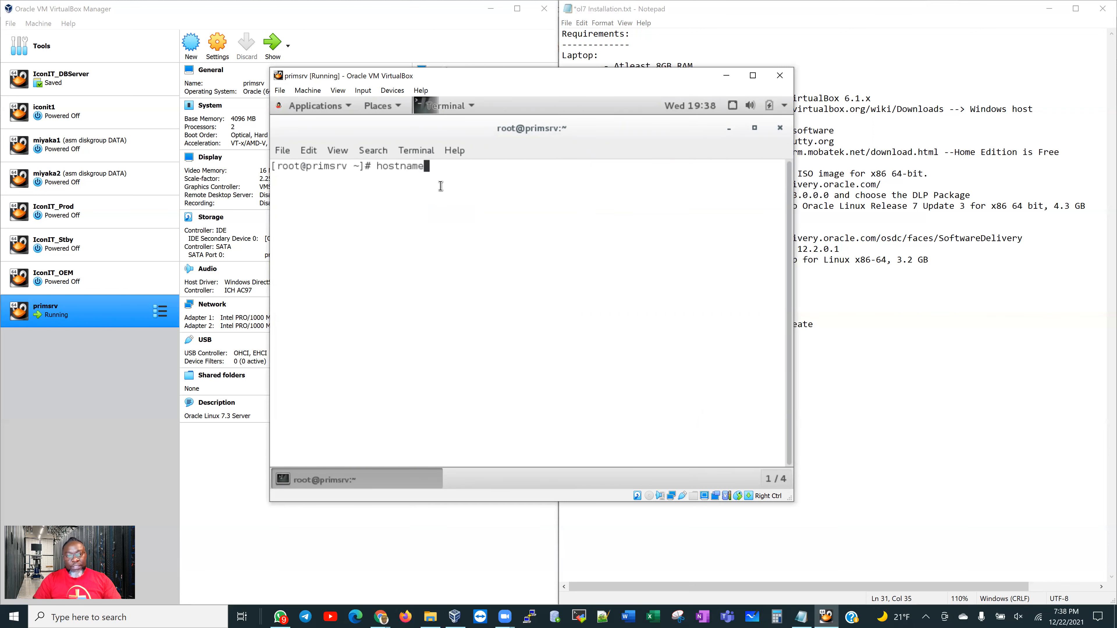
{"action": "key", "text": "Return"}
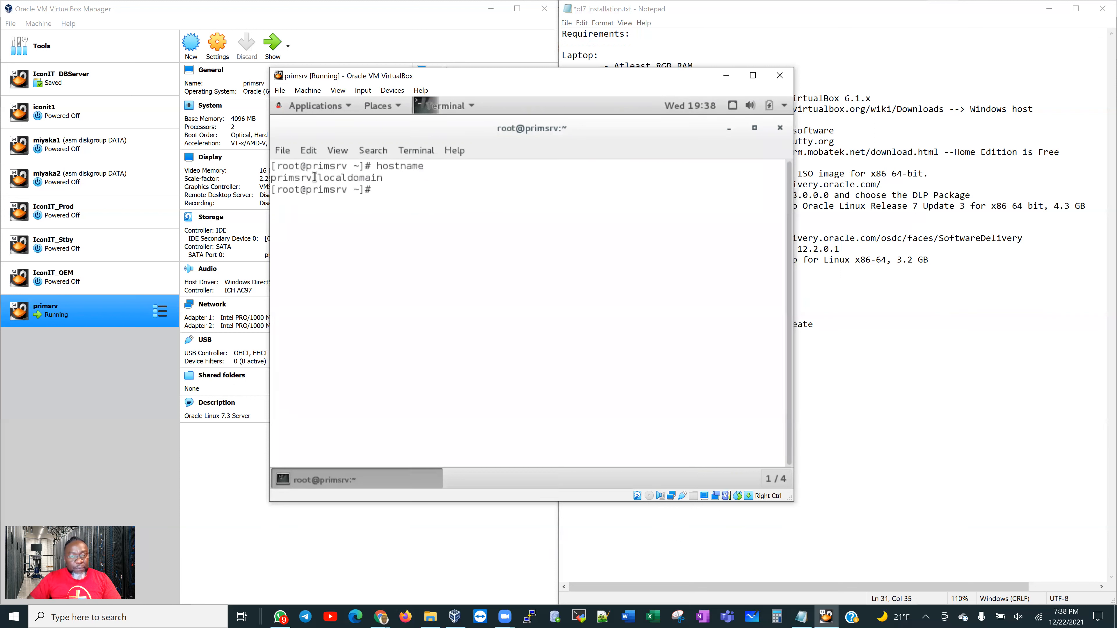
{"action": "double_click", "coordinate": [337, 178]}
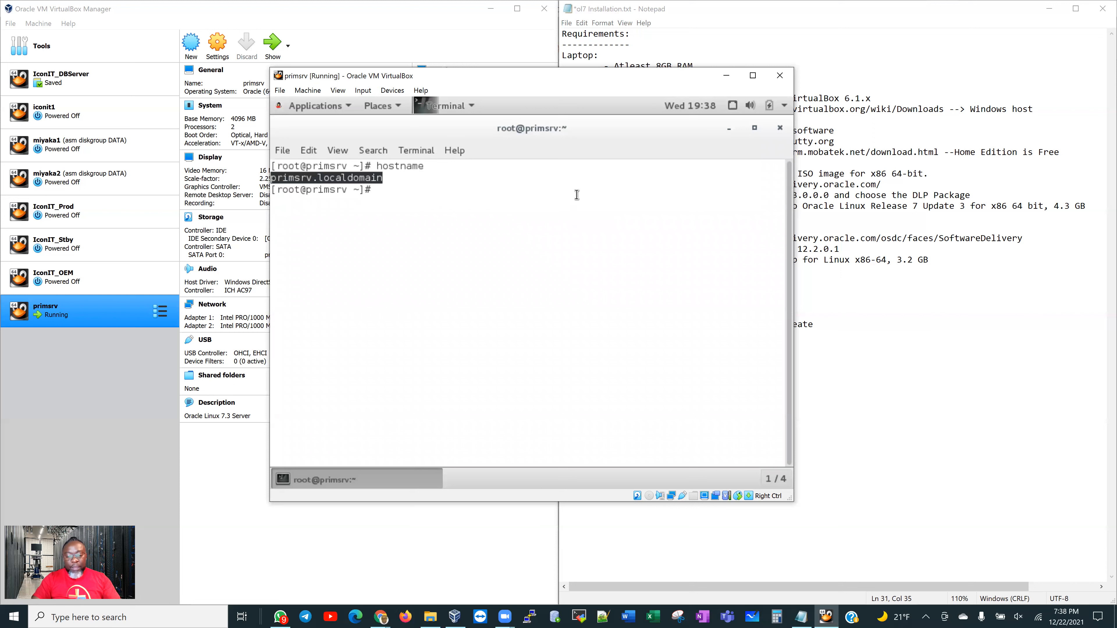
{"action": "key", "text": "Return"}
Run 'hostname -i' to show 23.200.237.236 23.60.91.236, then maximize the VM window
{"action": "type", "text": "ho"}
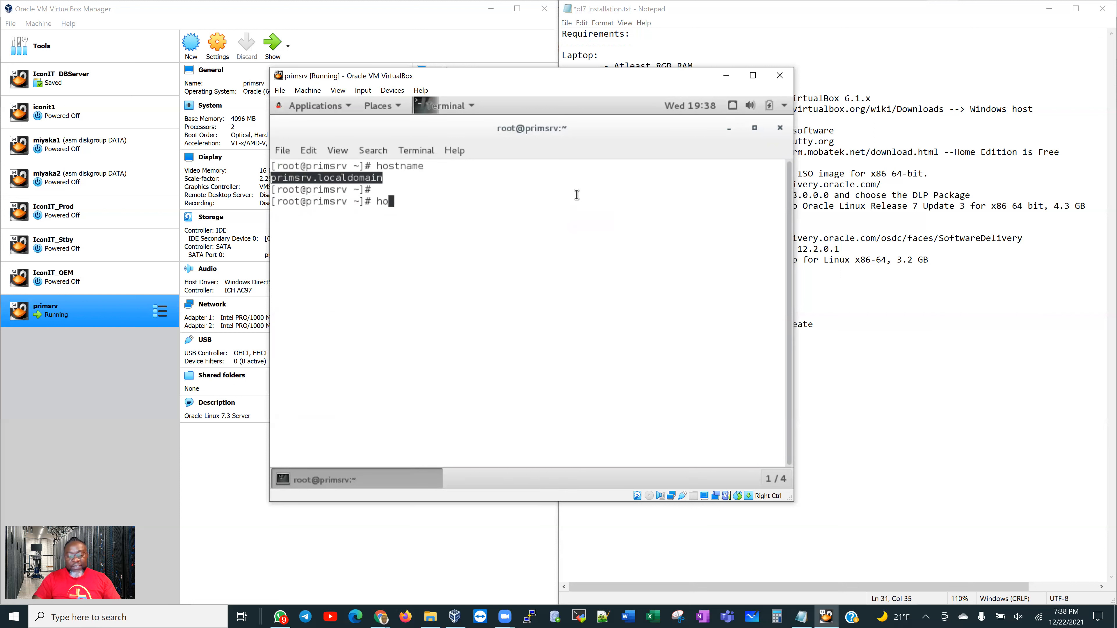
{"action": "type", "text": "stname -i"}
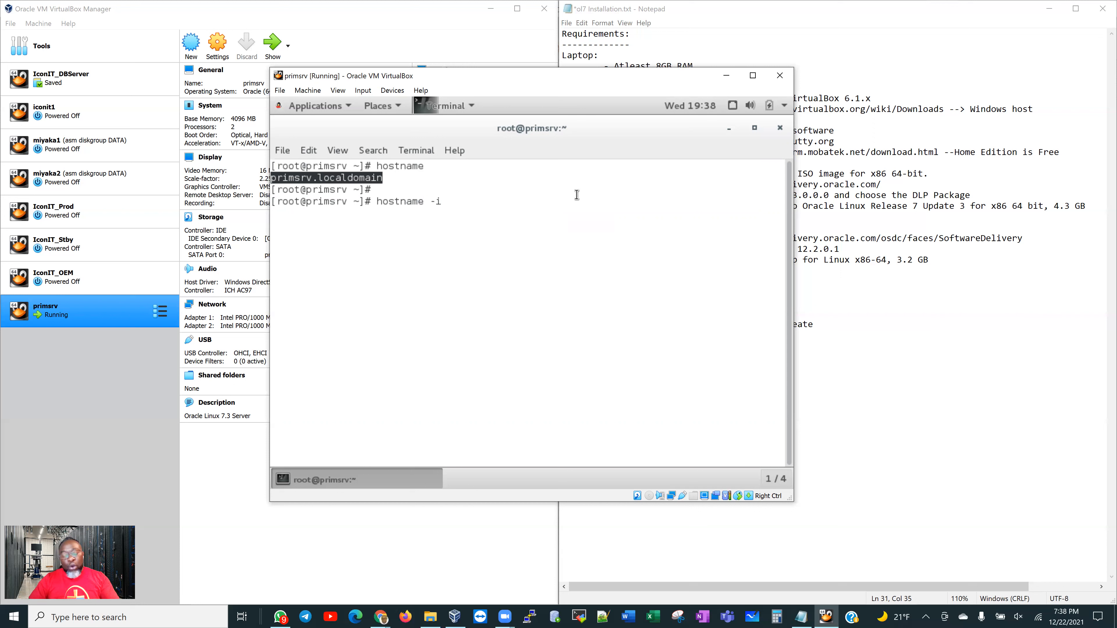
{"action": "key", "text": "Return"}
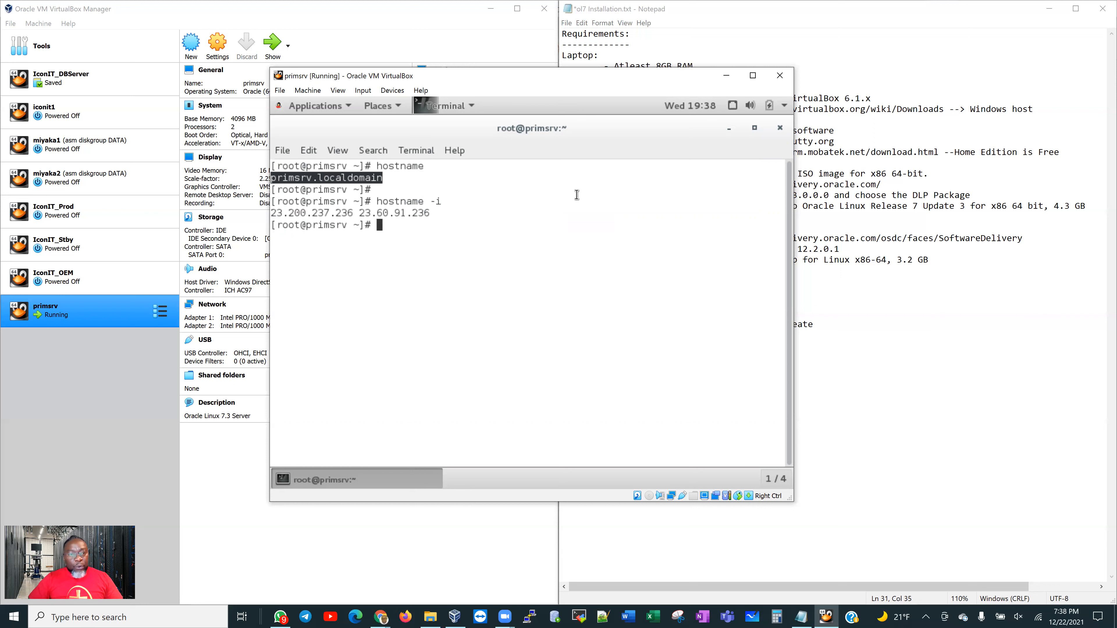
{"action": "left_click_drag", "start_coordinate": [430, 213], "coordinate": [272, 212]}
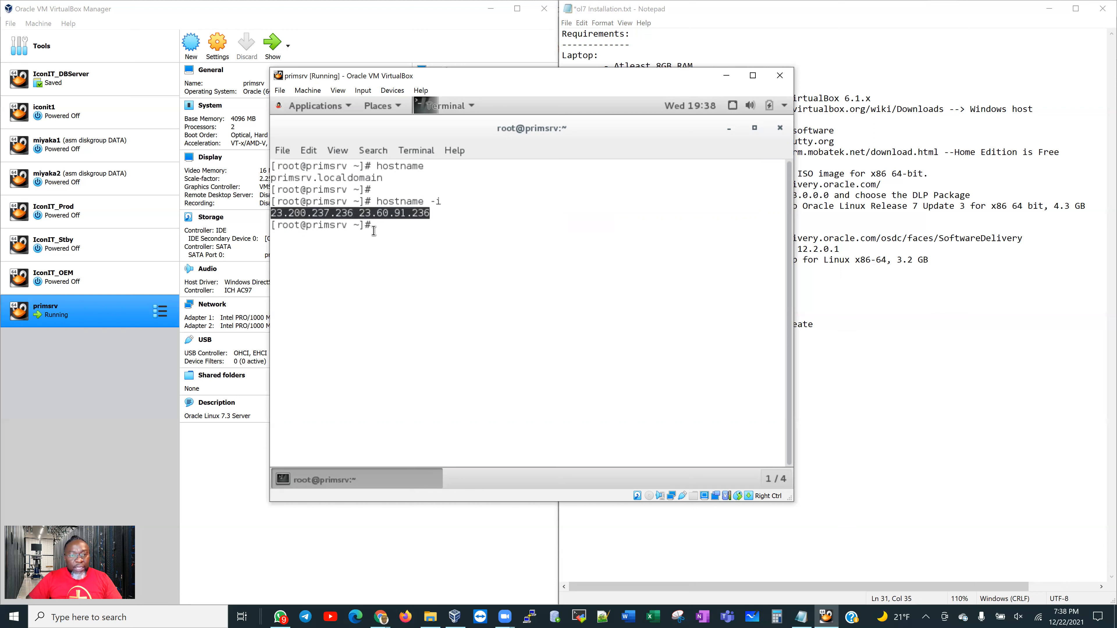
{"action": "left_click", "coordinate": [398, 226]}
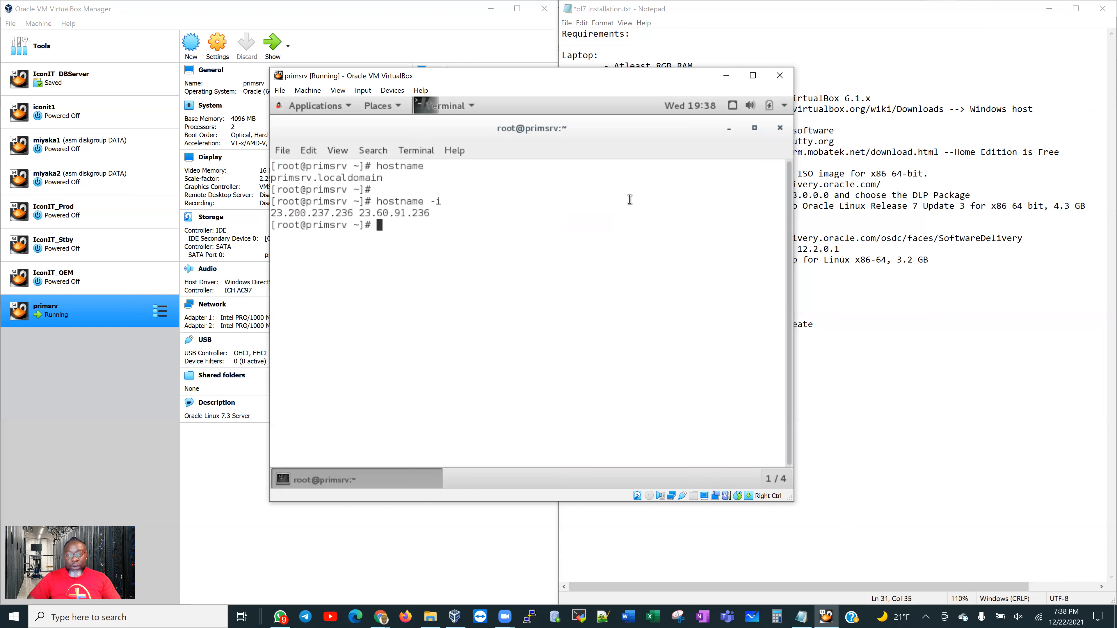
{"action": "left_click", "coordinate": [753, 76]}
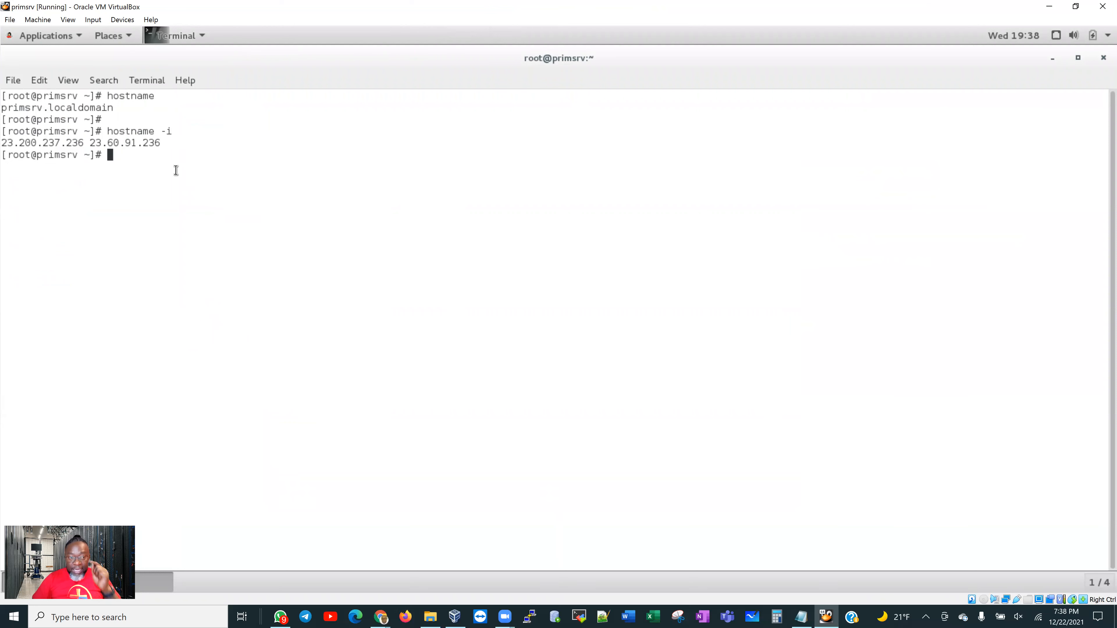
Run ifconfig and copy enp0s8's inet address 192.168.56.101
{"action": "type", "text": "ifco"}
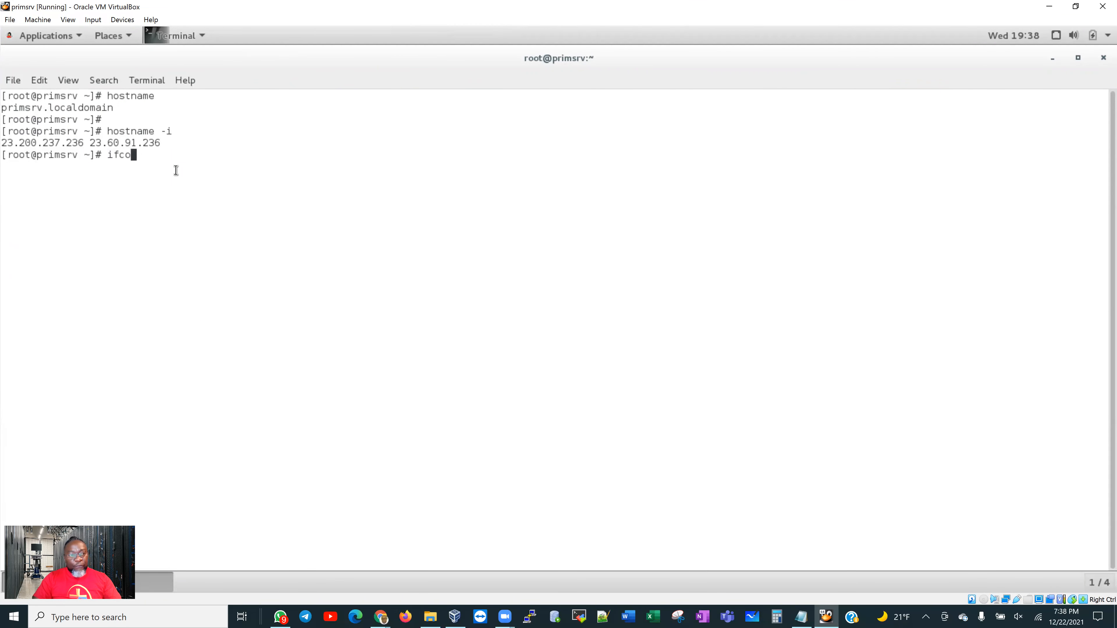
{"action": "type", "text": "nfig"}
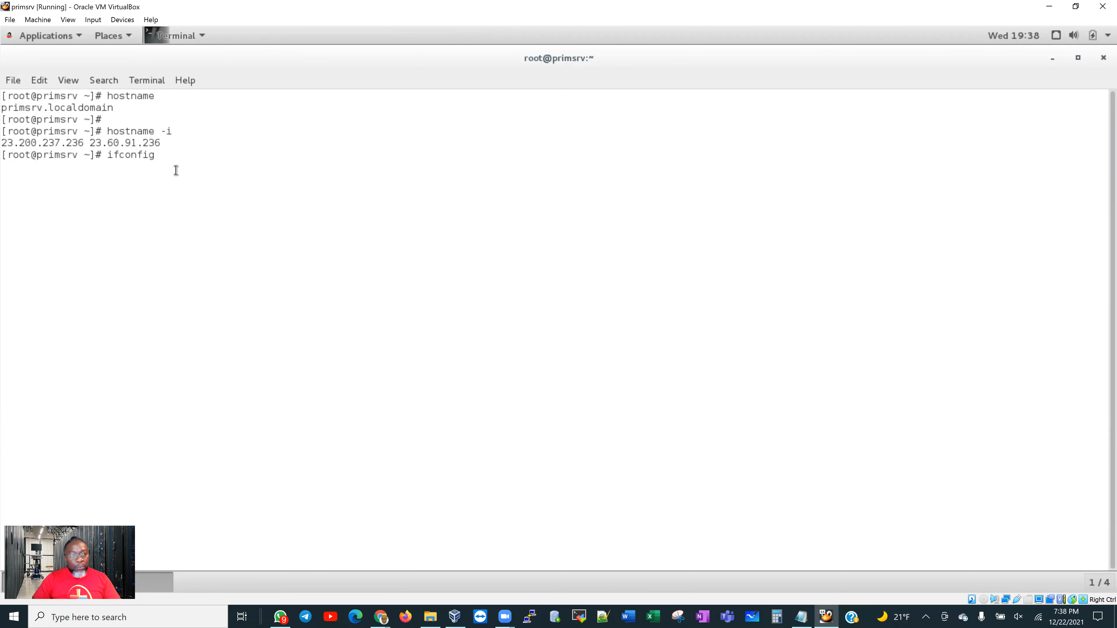
{"action": "key", "text": "Return"}
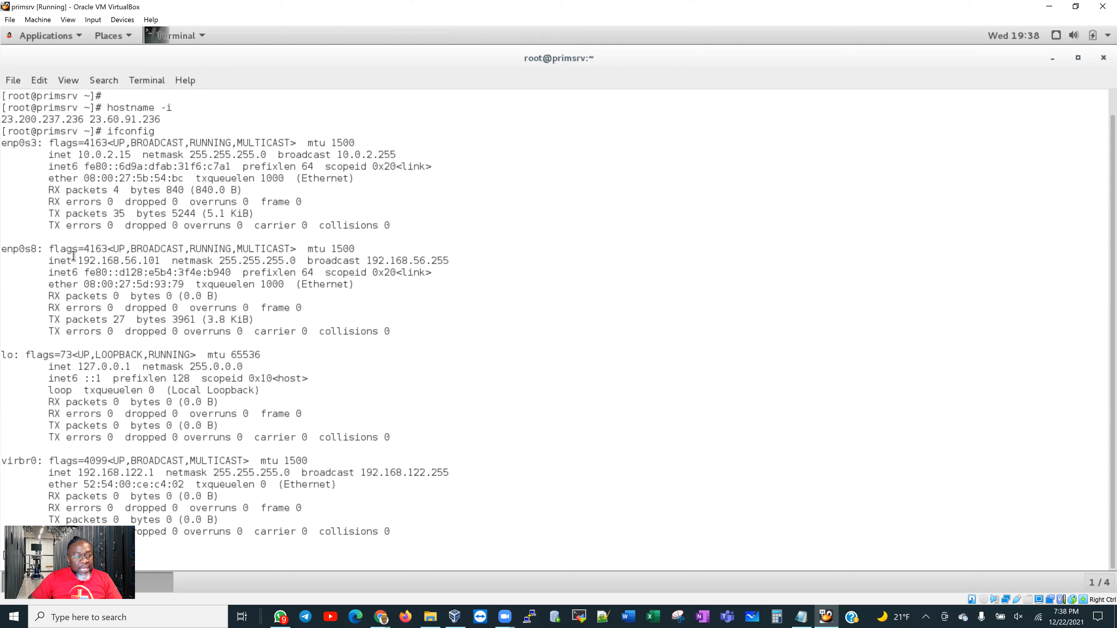
{"action": "left_click_drag", "start_coordinate": [80, 259], "coordinate": [170, 259]}
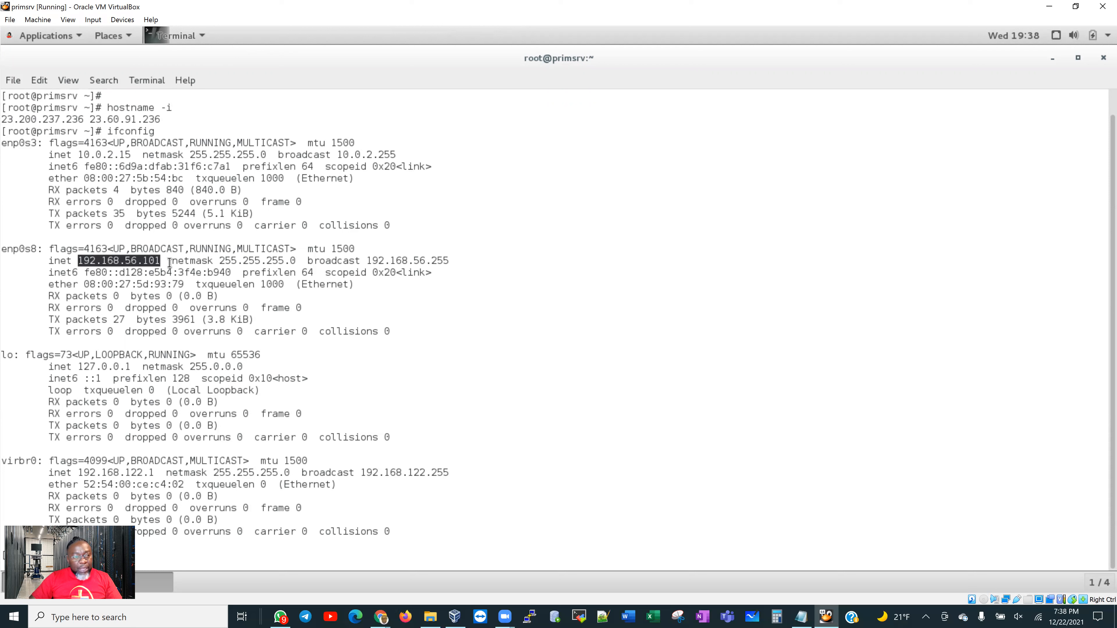
{"action": "right_click", "coordinate": [139, 260]}
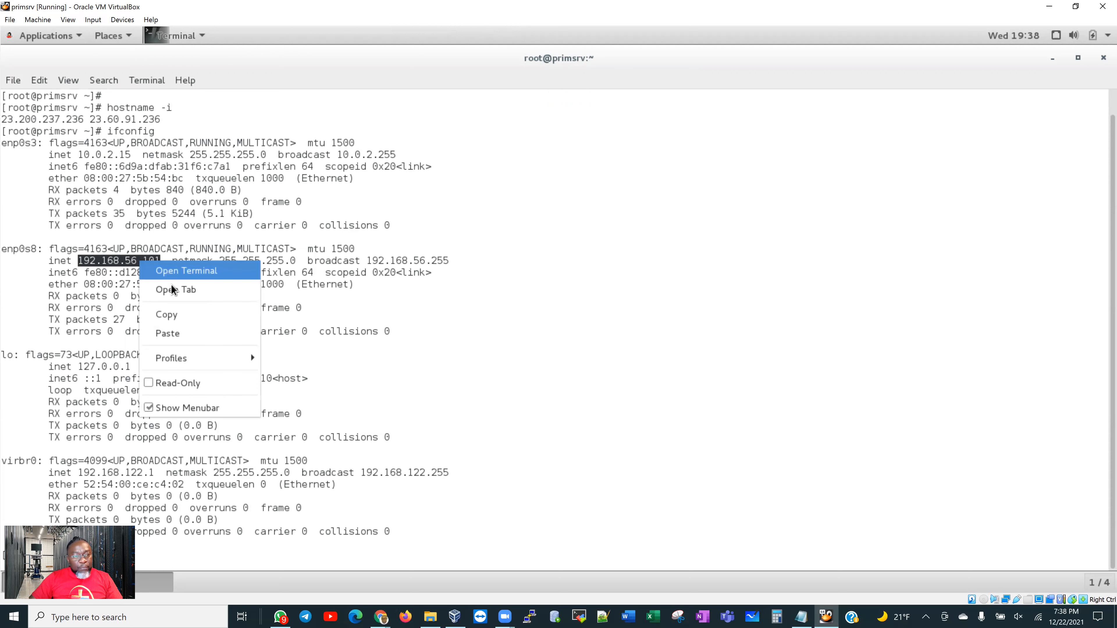
{"action": "left_click", "coordinate": [188, 321]}
{"action": "left_click", "coordinate": [259, 545]}
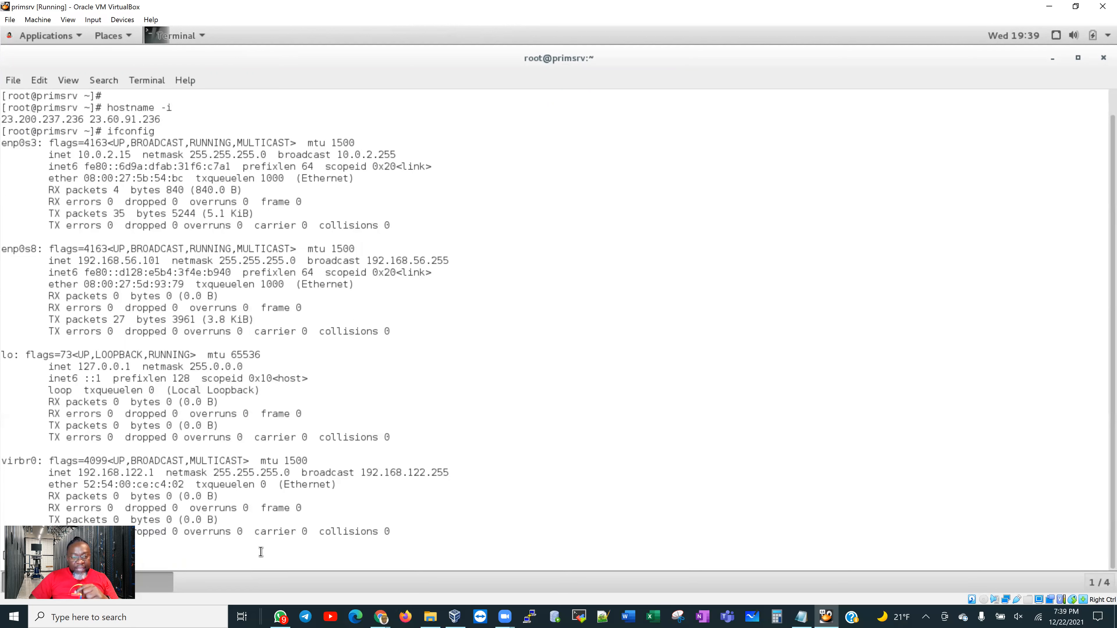
{"action": "scroll", "coordinate": [259, 545], "scroll_direction": "down", "scroll_amount": 2}
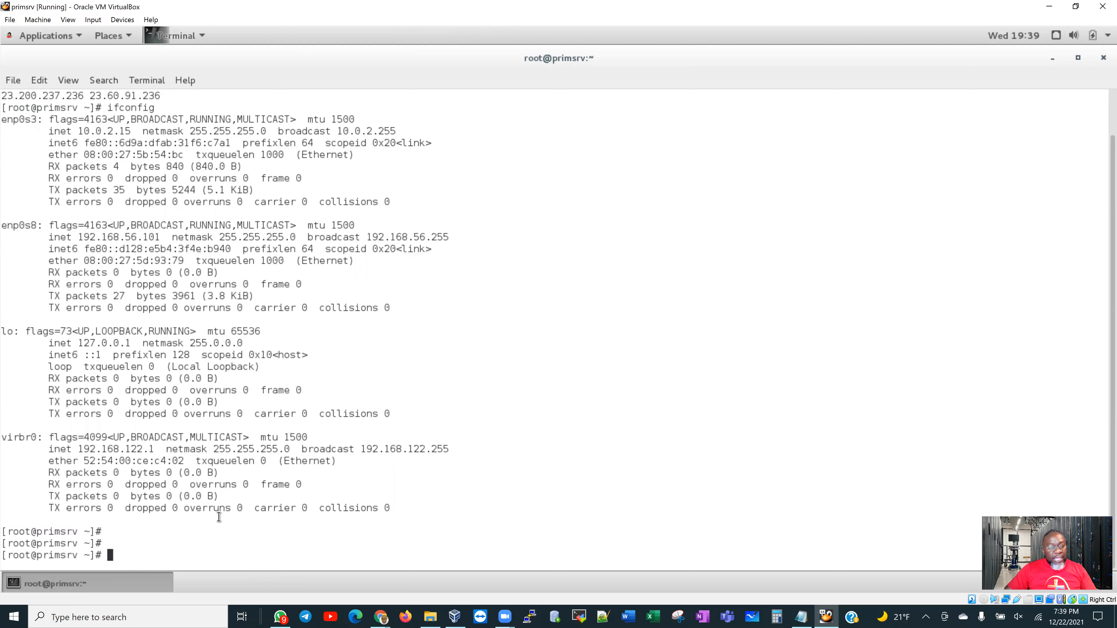
{"action": "type", "text": "vi /e"}
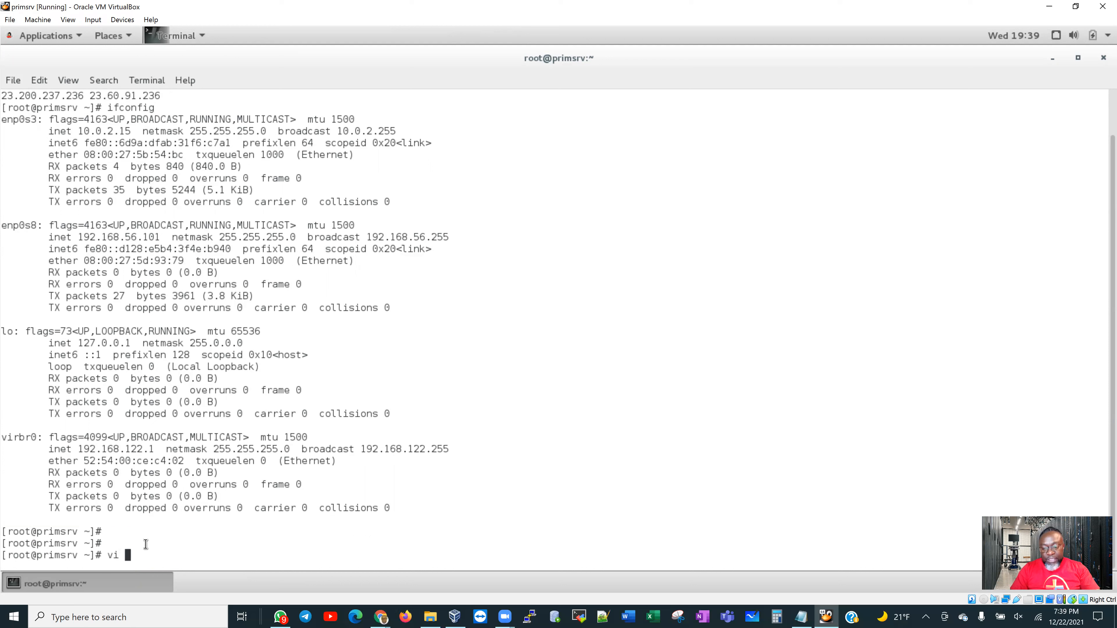
{"action": "type", "text": "tc"}
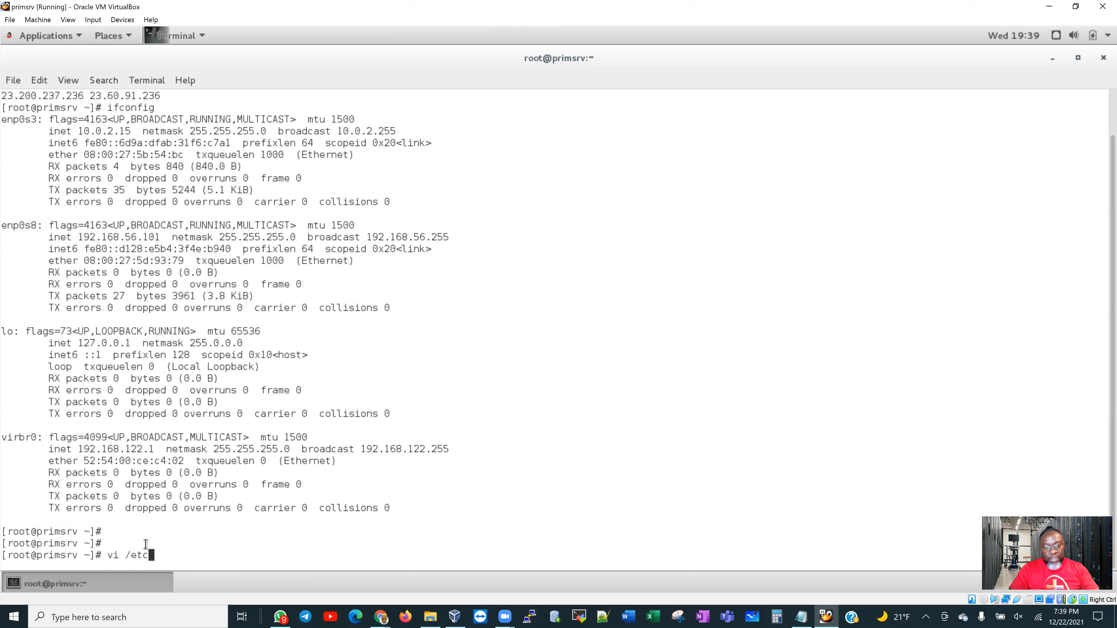
{"action": "type", "text": "/hosts"}
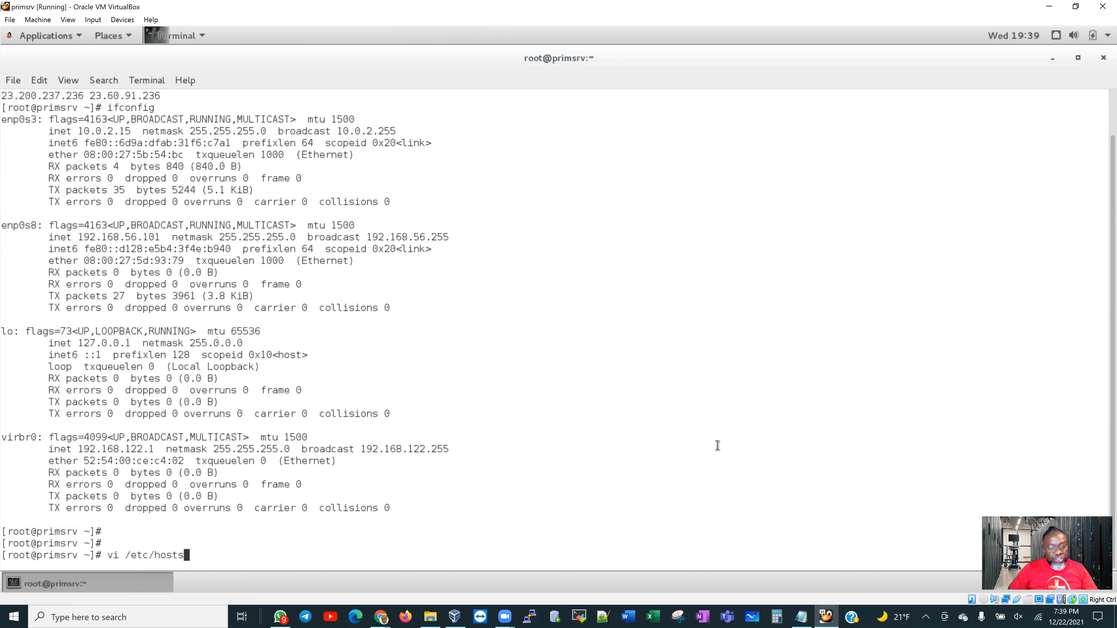
In vi, append '192.168.56.101 primsrv primsrv.localdomain' below the localhost6 line of /etc/hosts and save with :wq
{"action": "key", "text": "Return"}
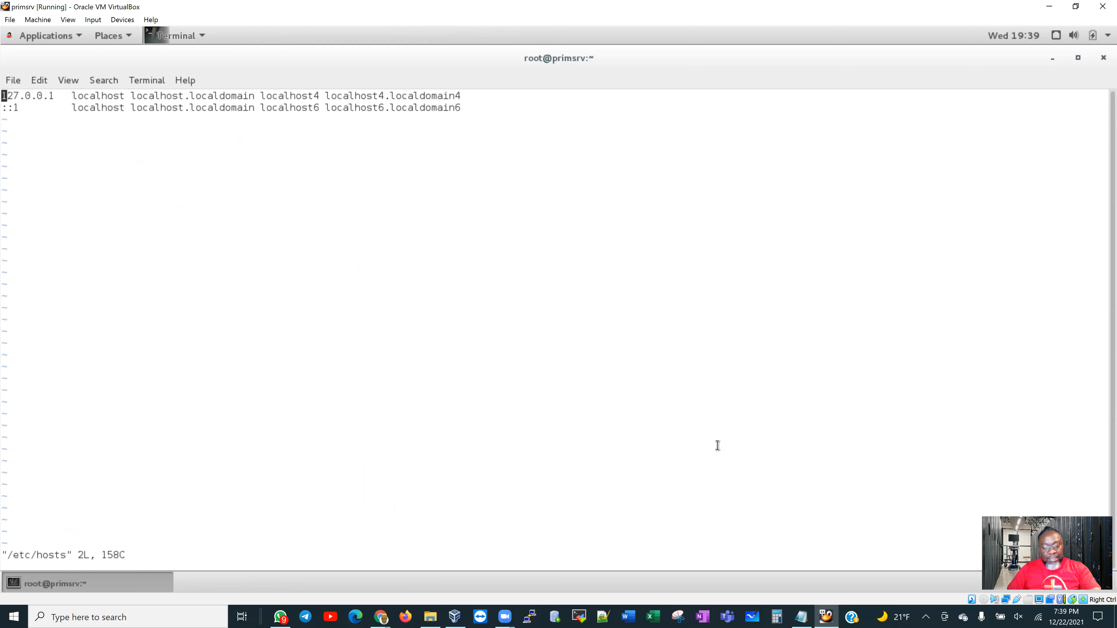
{"action": "key", "text": "i"}
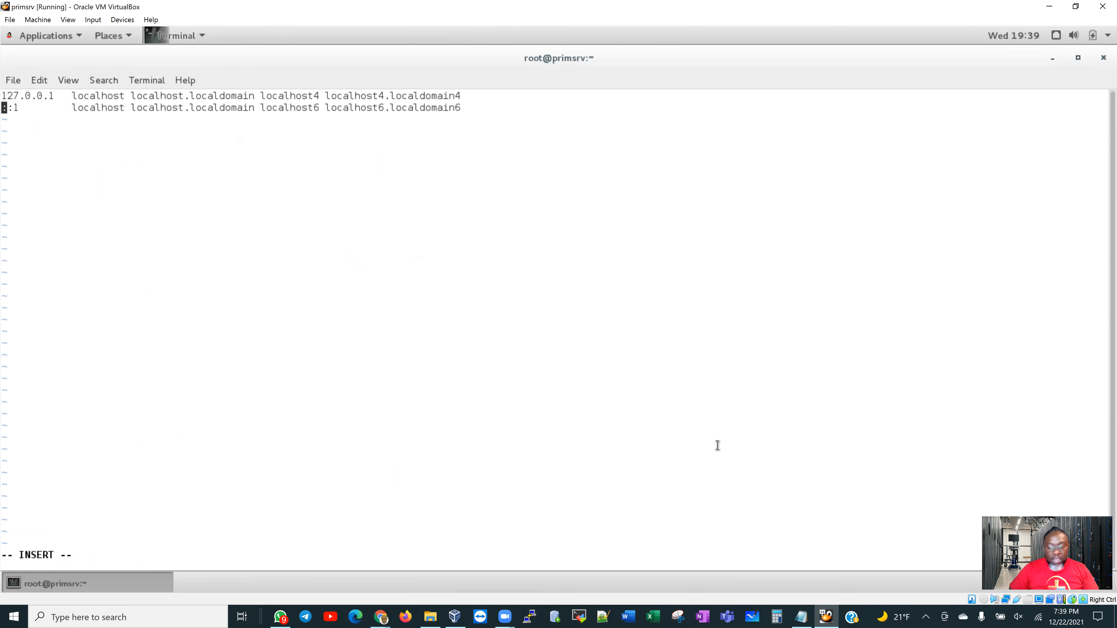
{"action": "key", "text": "End"}
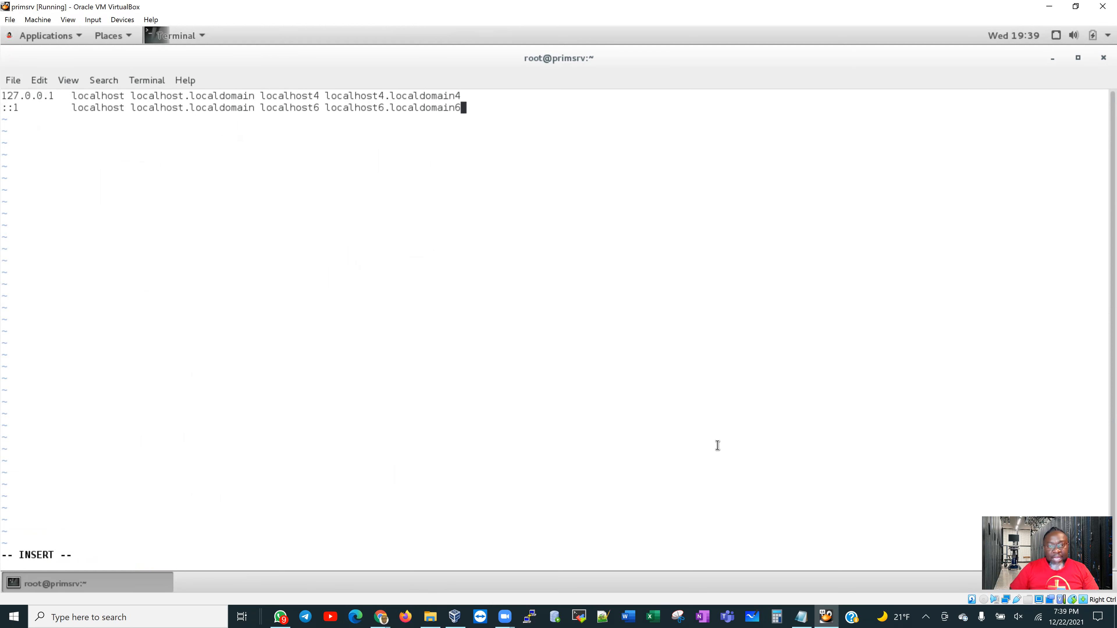
{"action": "key", "text": "Left"}
{"action": "key", "text": "Left"}
{"action": "key", "text": "Left"}
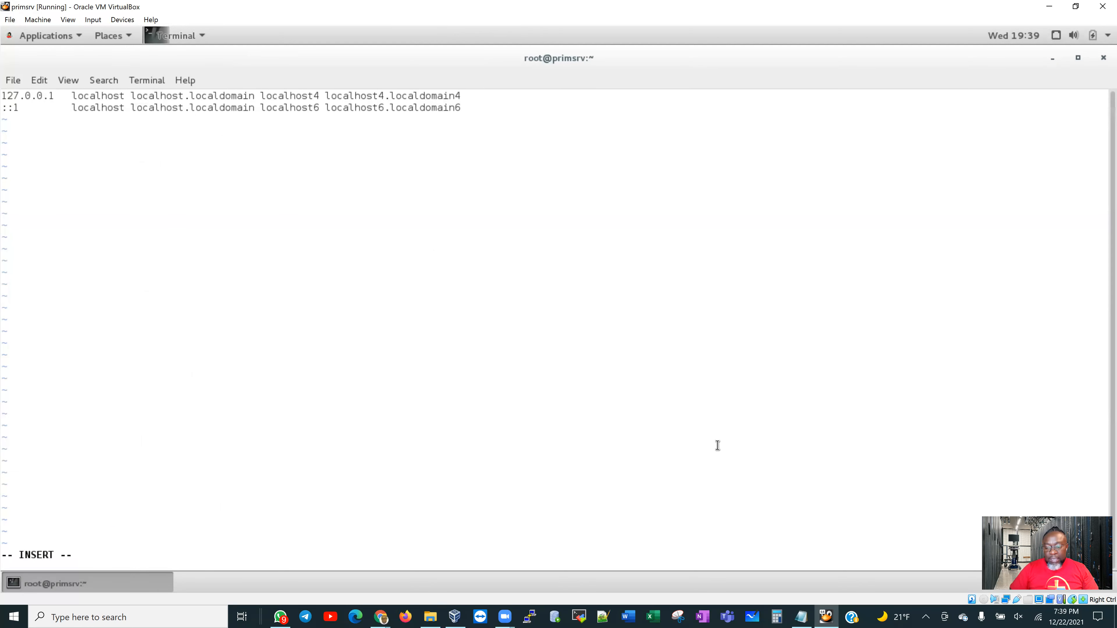
{"action": "key", "text": "Right"}
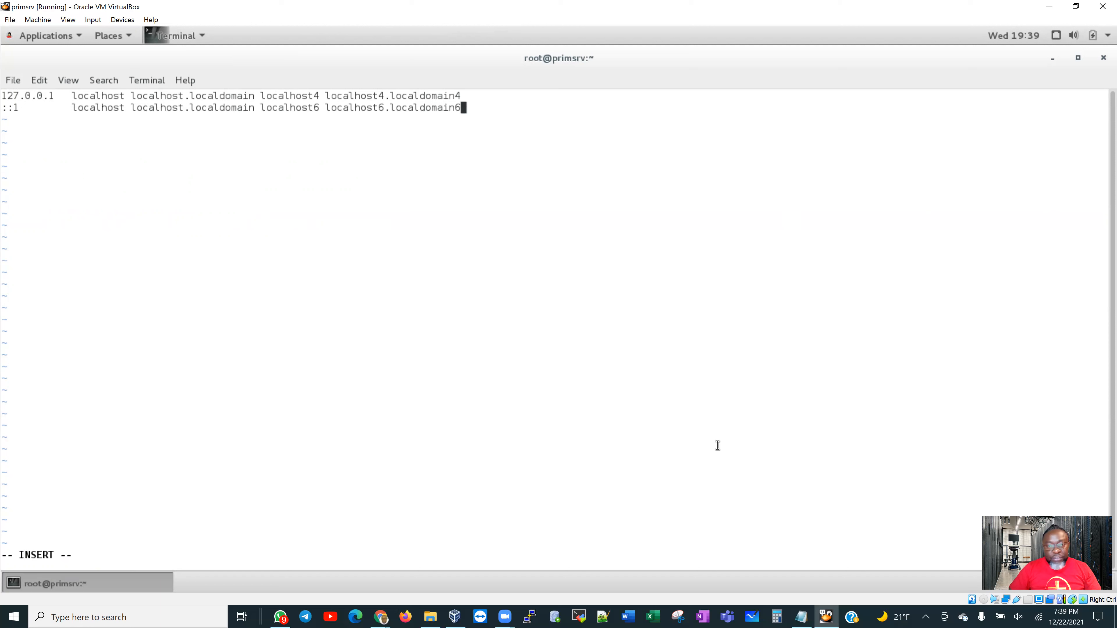
{"action": "key", "text": "Return"}
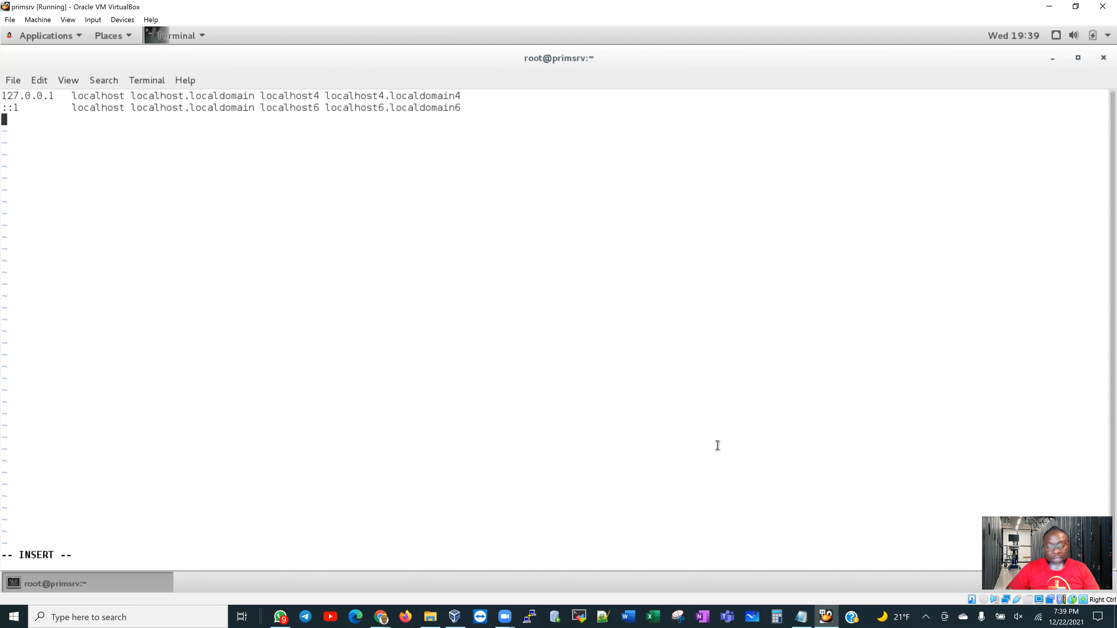
{"action": "right_click", "coordinate": [613, 318]}
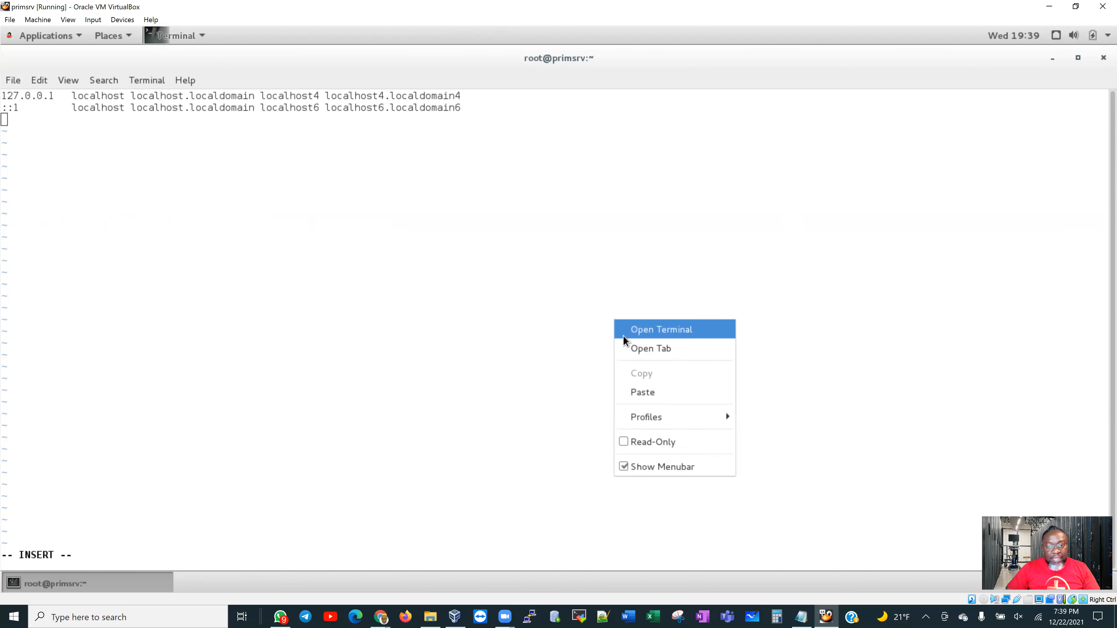
{"action": "left_click", "coordinate": [649, 392]}
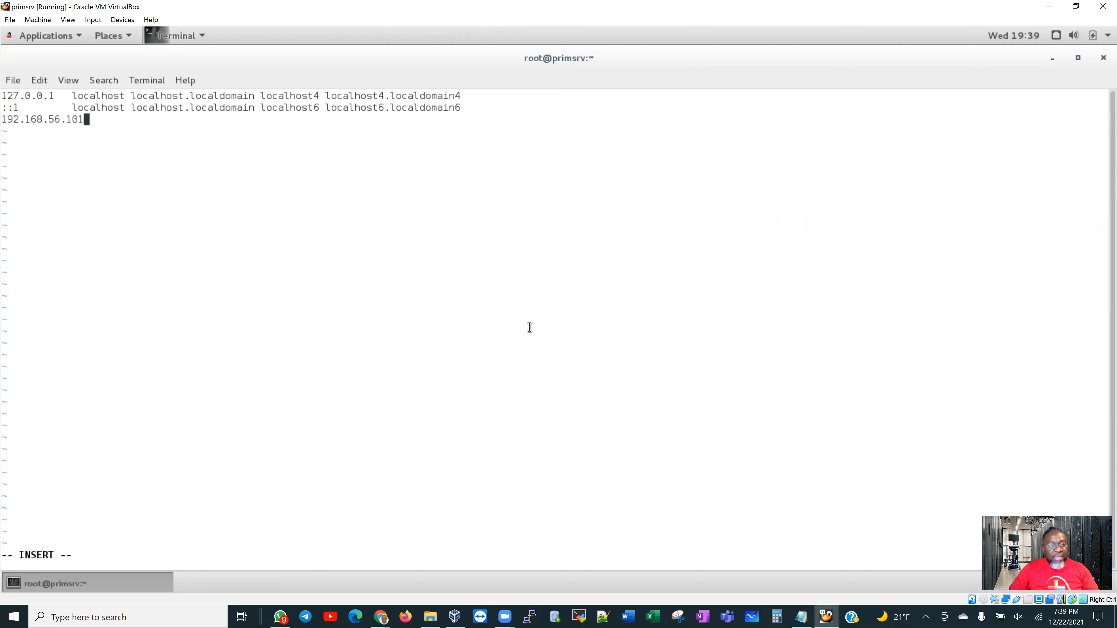
{"action": "type", "text": "pr"}
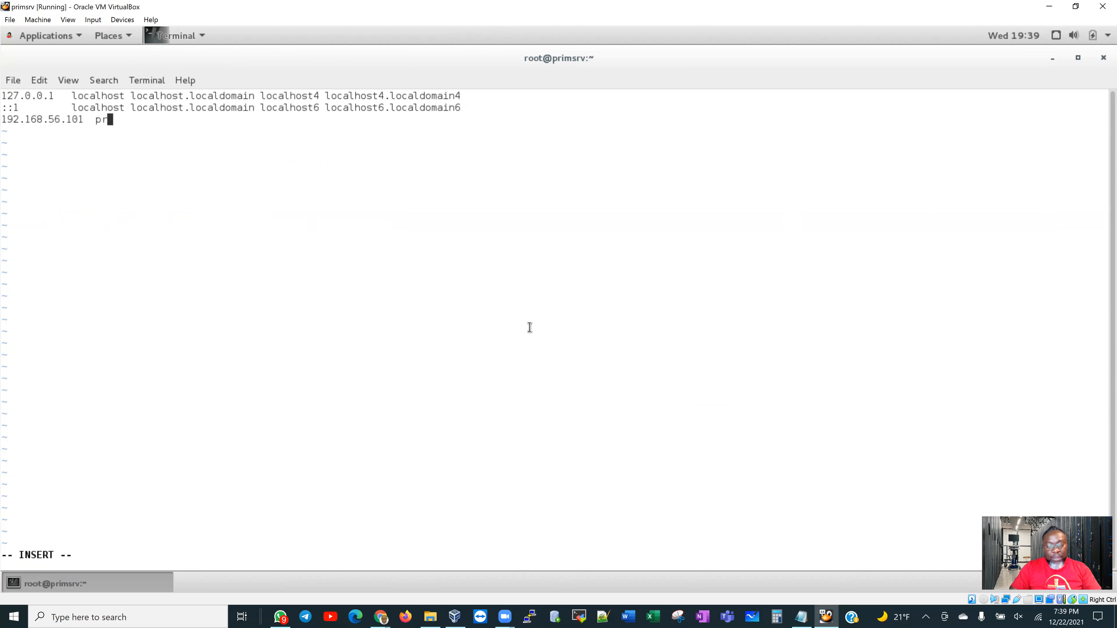
{"action": "type", "text": "imsrv "}
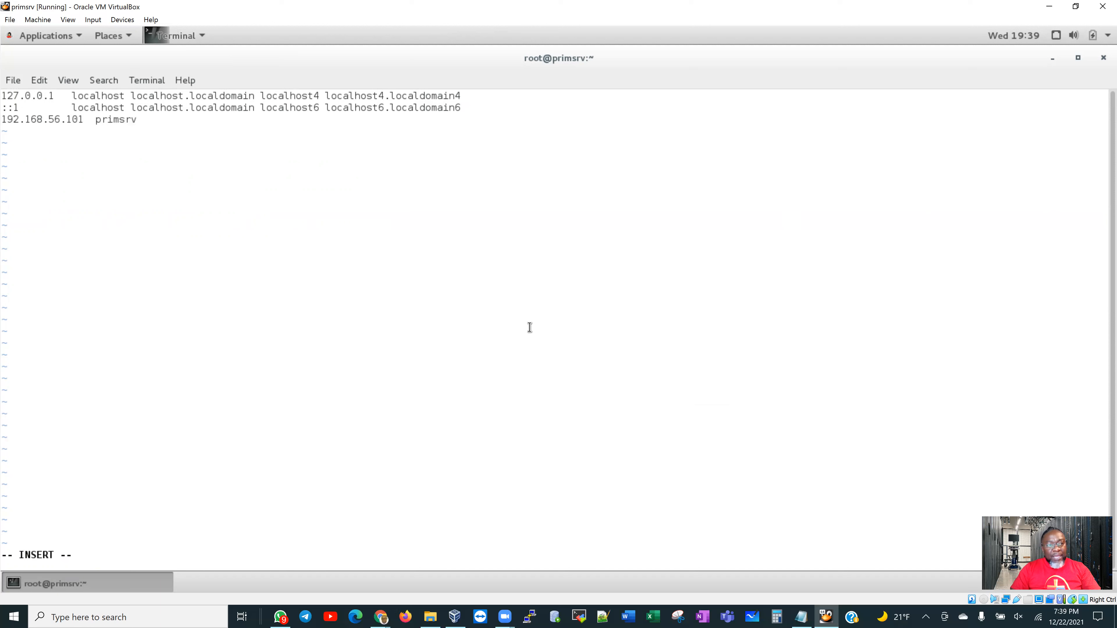
{"action": "type", "text": "primsrv"}
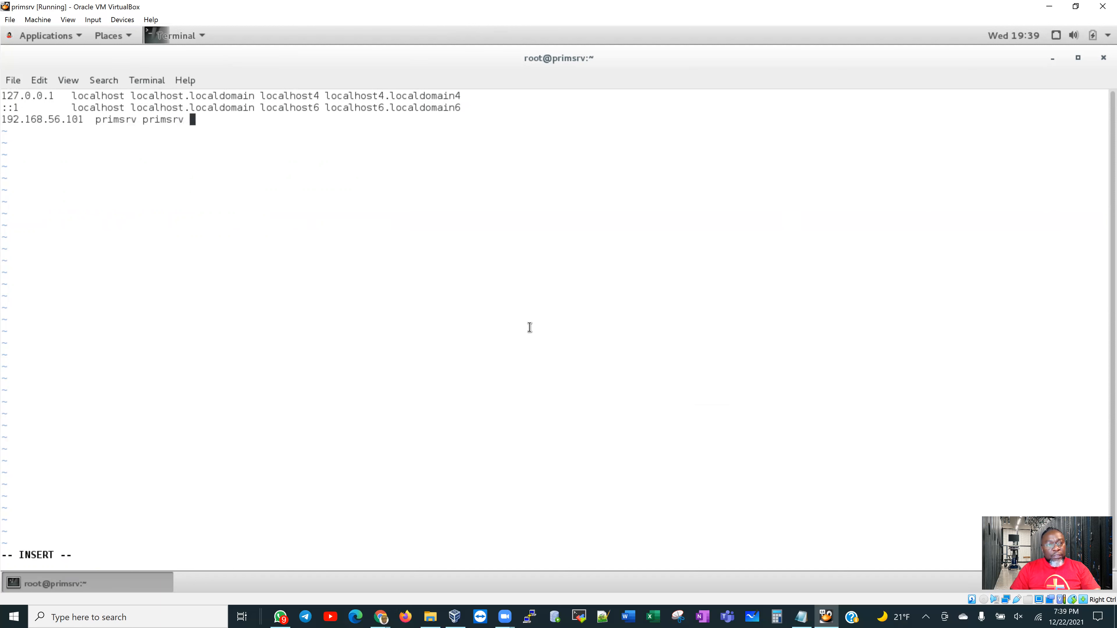
{"action": "type", "text": ".localdomain"}
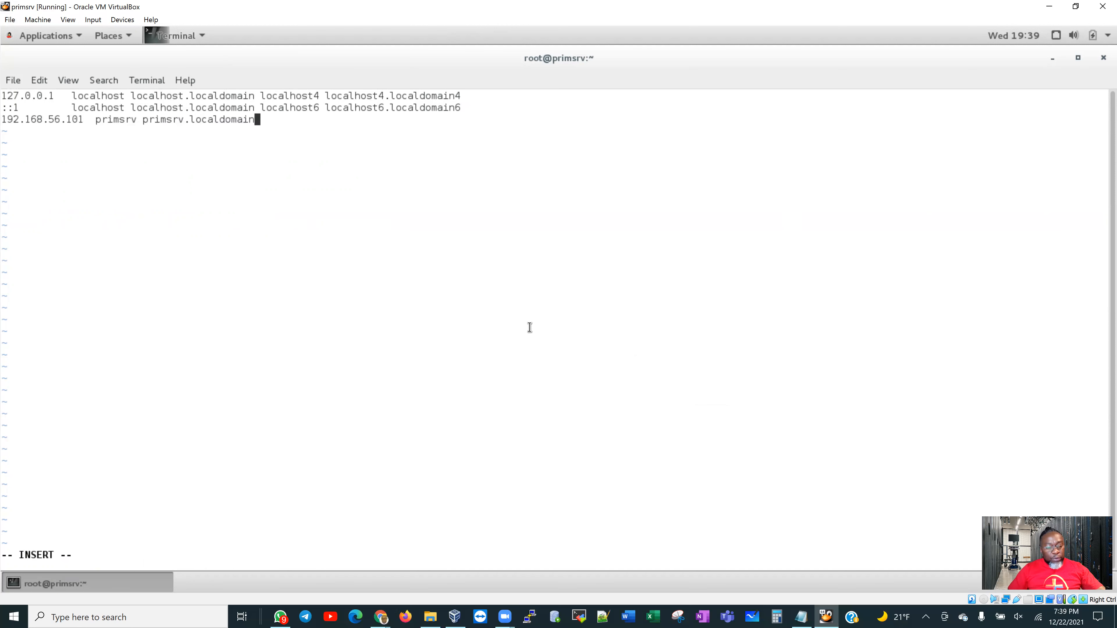
{"action": "key", "text": "Escape"}
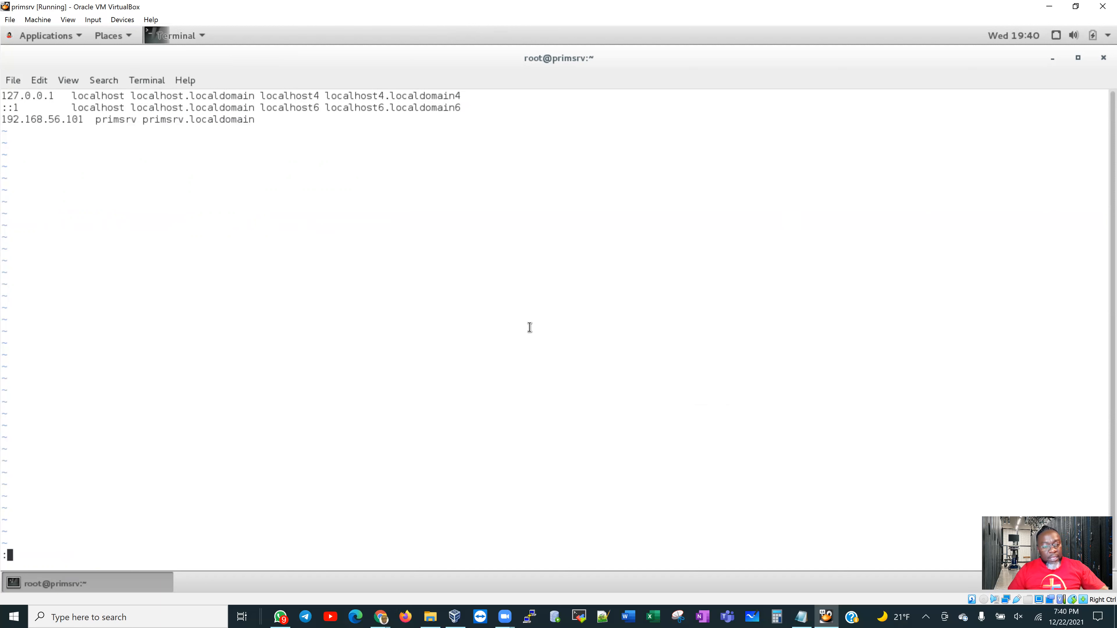
{"action": "type", "text": "wq"}
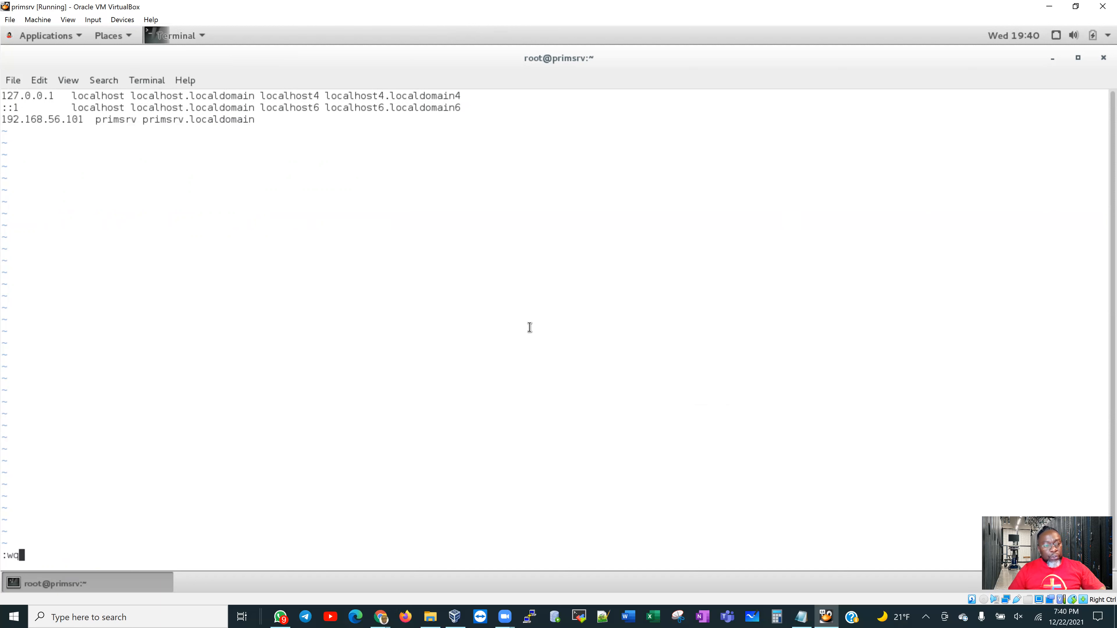
{"action": "key", "text": "Return"}
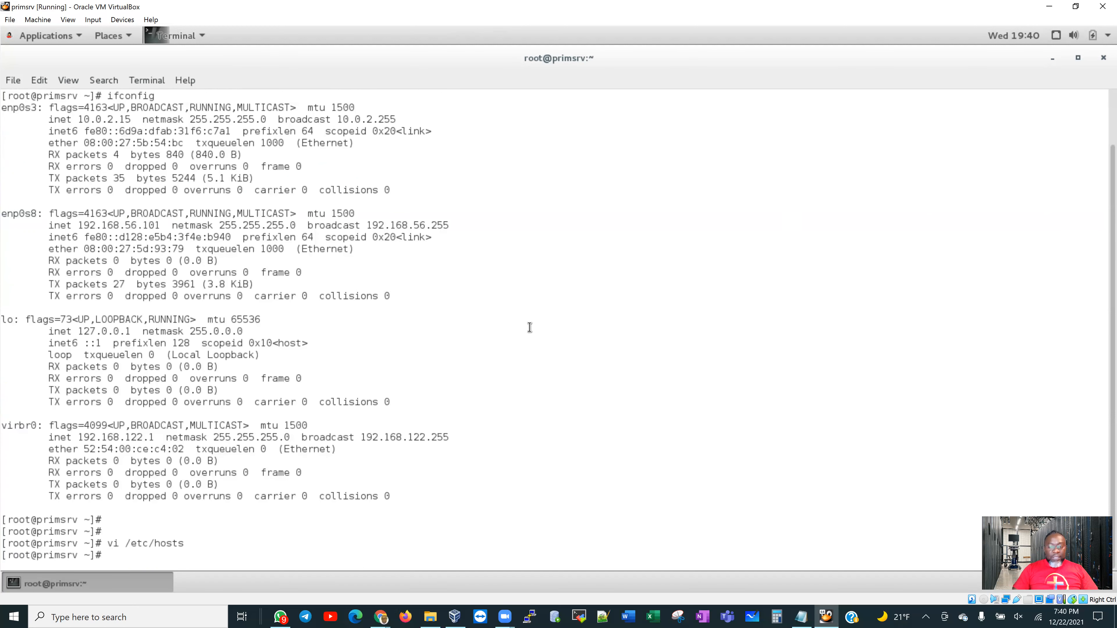
Display /etc/hosts with cat and run 'hostname -i', copying the returned IP 192.168.56.101
{"action": "key", "text": "Return"}
{"action": "key", "text": "Return"}
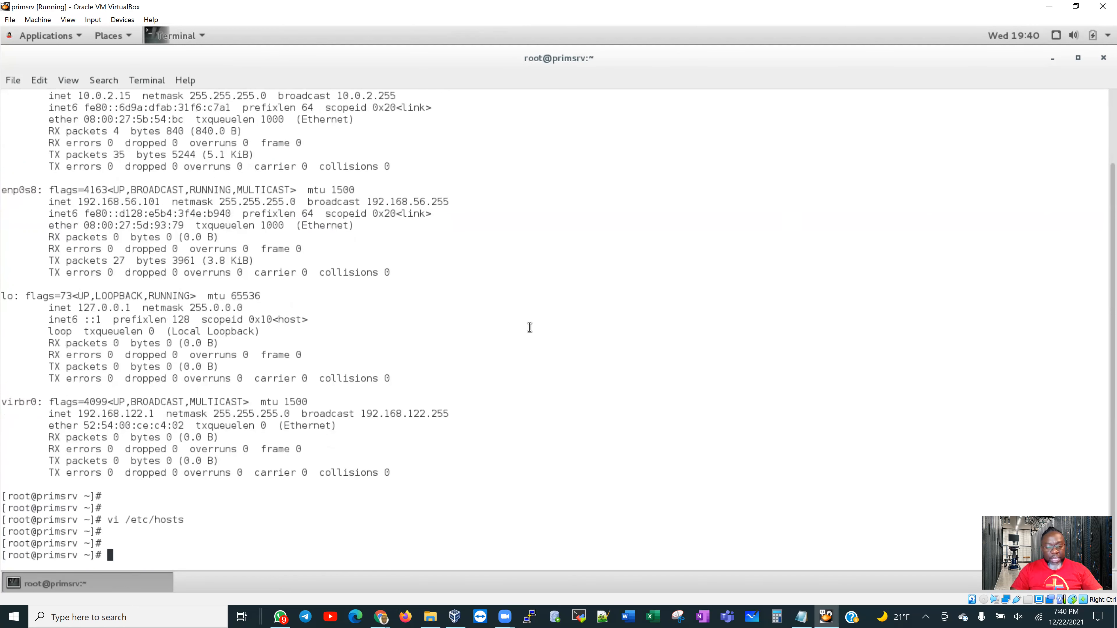
{"action": "type", "text": "cat"}
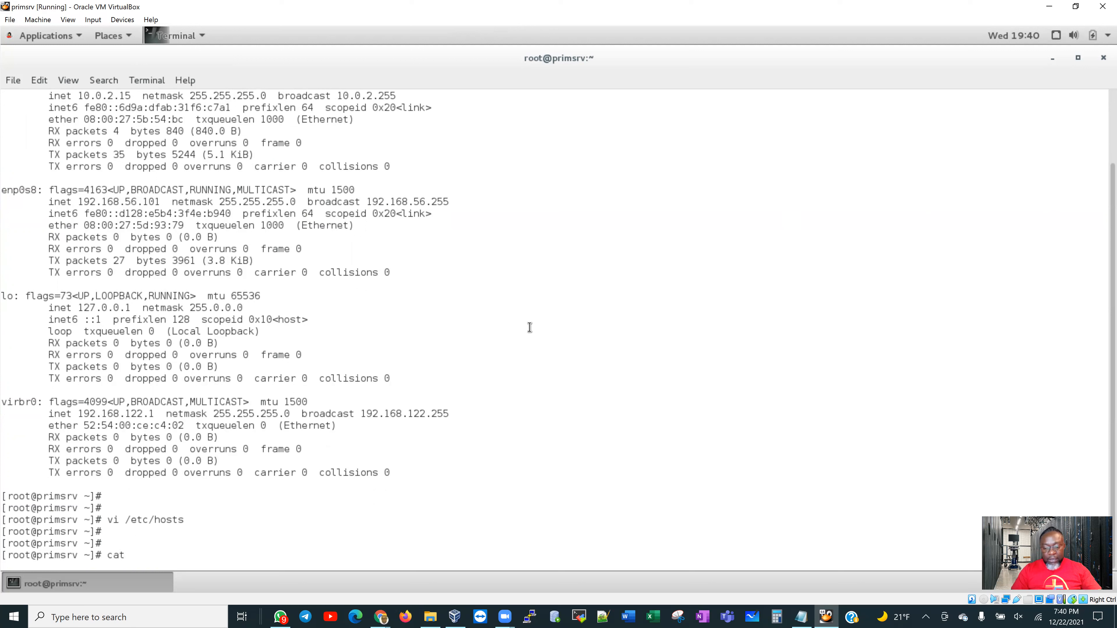
{"action": "type", "text": " /etc/hosts"}
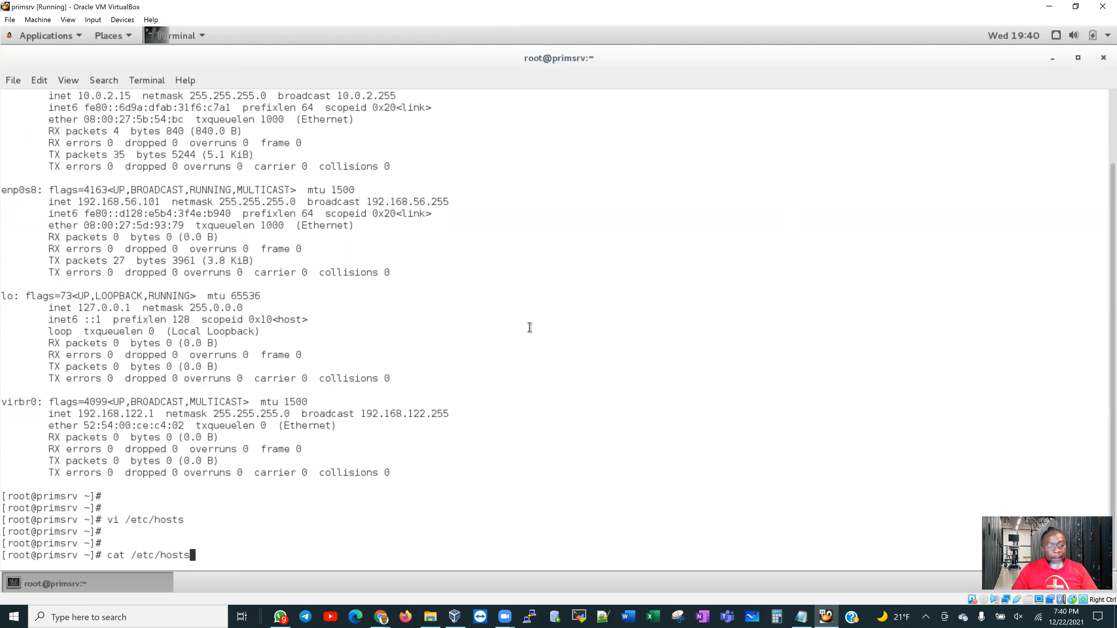
{"action": "key", "text": "Return"}
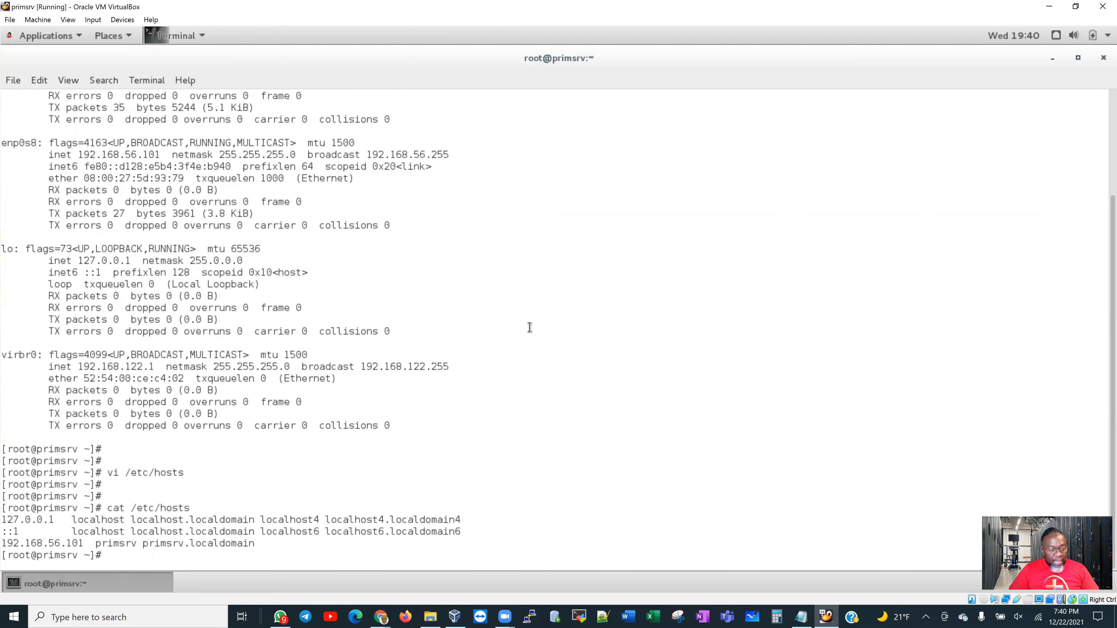
{"action": "key", "text": "Return"}
{"action": "key", "text": "Return"}
{"action": "key", "text": "Return"}
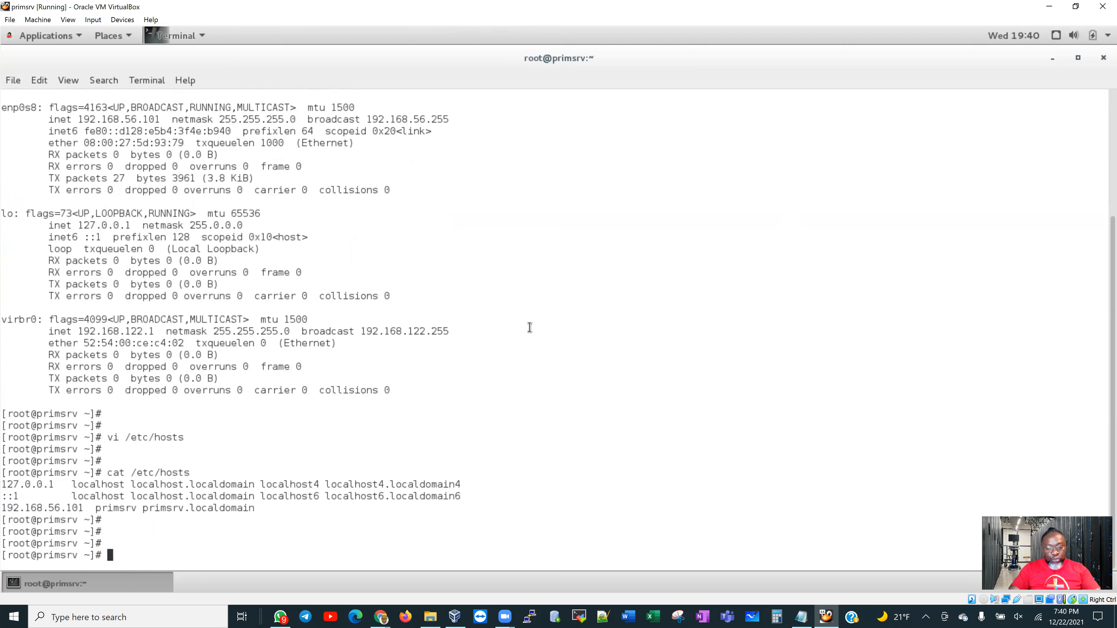
{"action": "type", "text": "ho"}
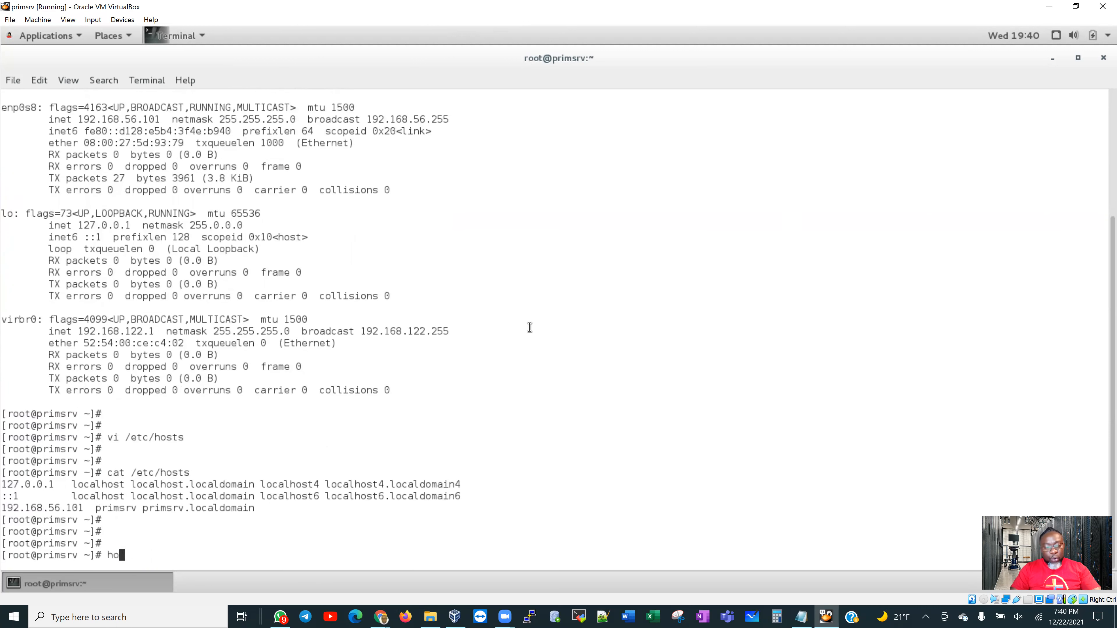
{"action": "type", "text": "stname -i"}
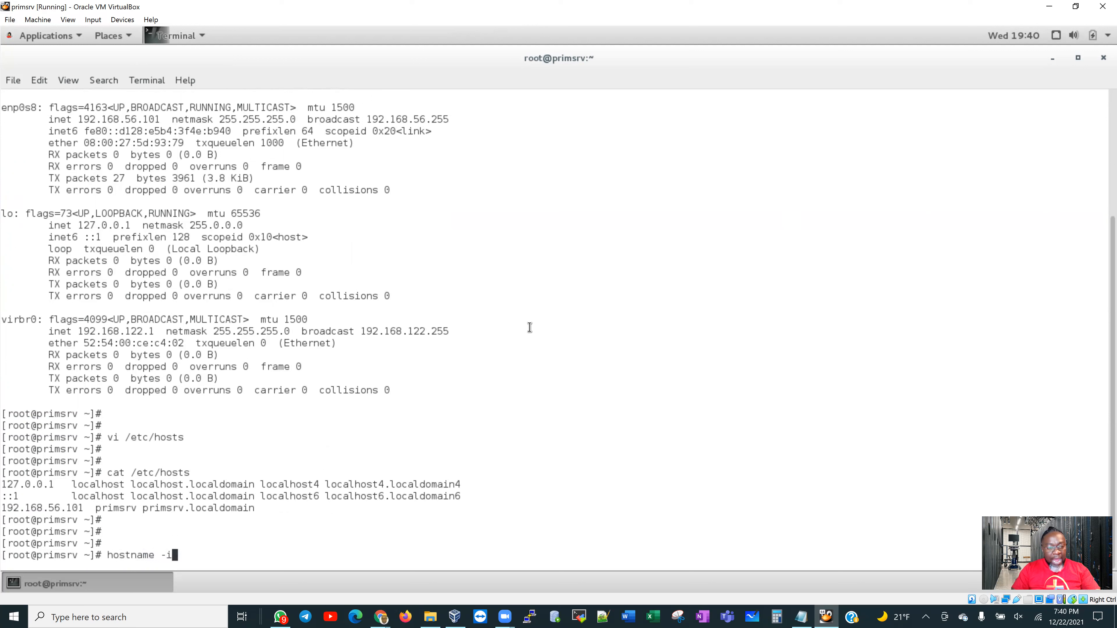
{"action": "key", "text": "Return"}
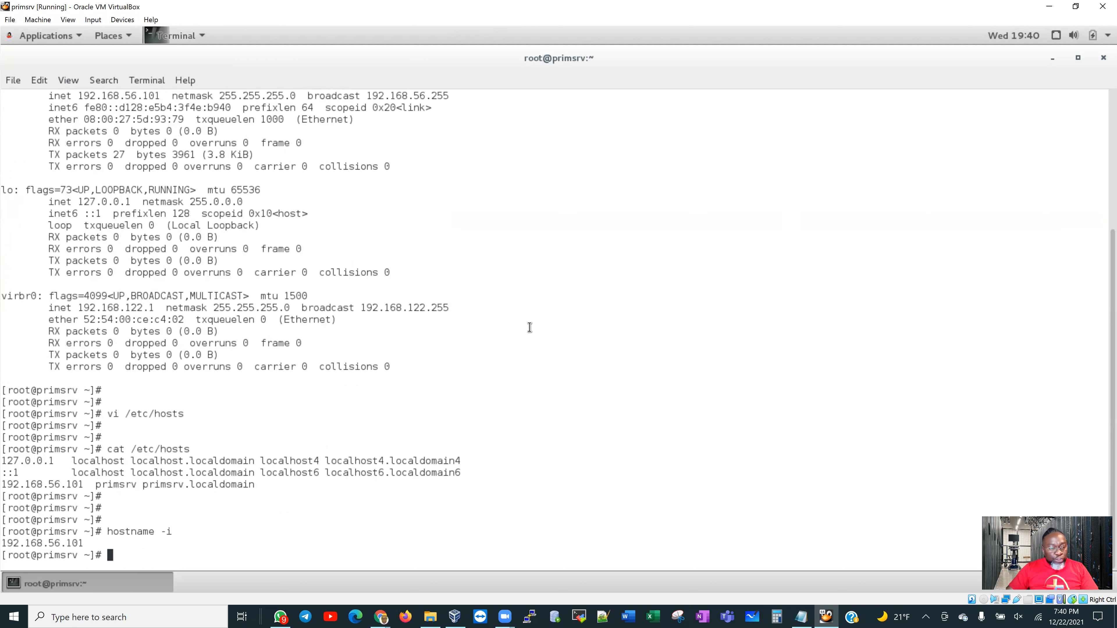
{"action": "double_click", "coordinate": [52, 541]}
{"action": "key", "text": "ctrl+c"}
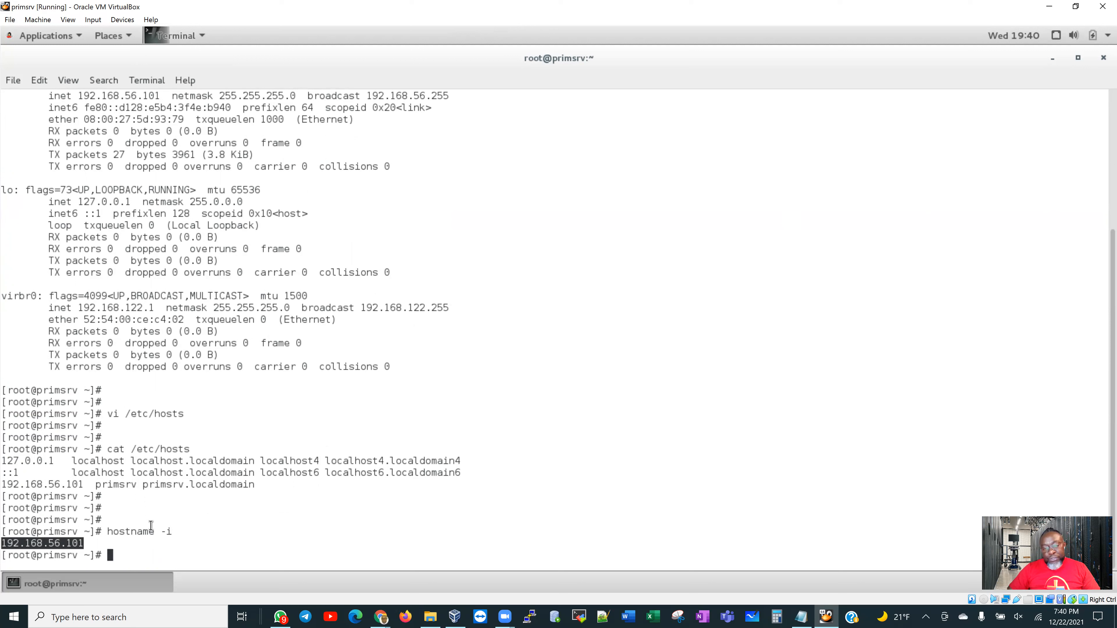
{"action": "left_click", "coordinate": [123, 552]}
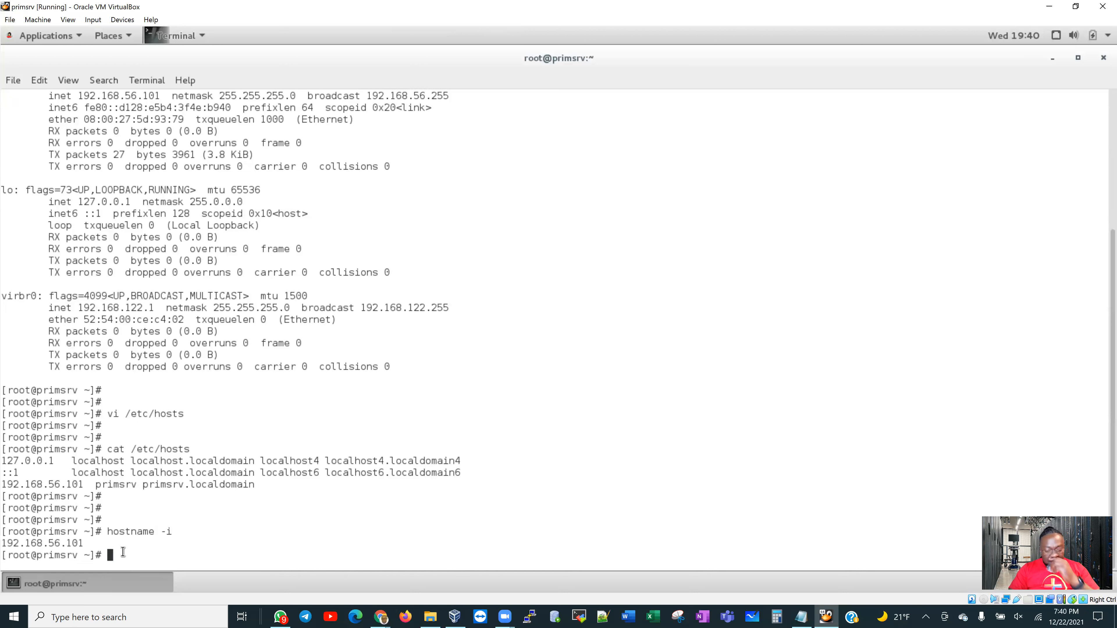
Run hostnamectl to show static hostname primsrv.localdomain on Oracle Linux Server 7.3
{"action": "type", "text": "hostnamectl"}
{"action": "key", "text": "Return"}
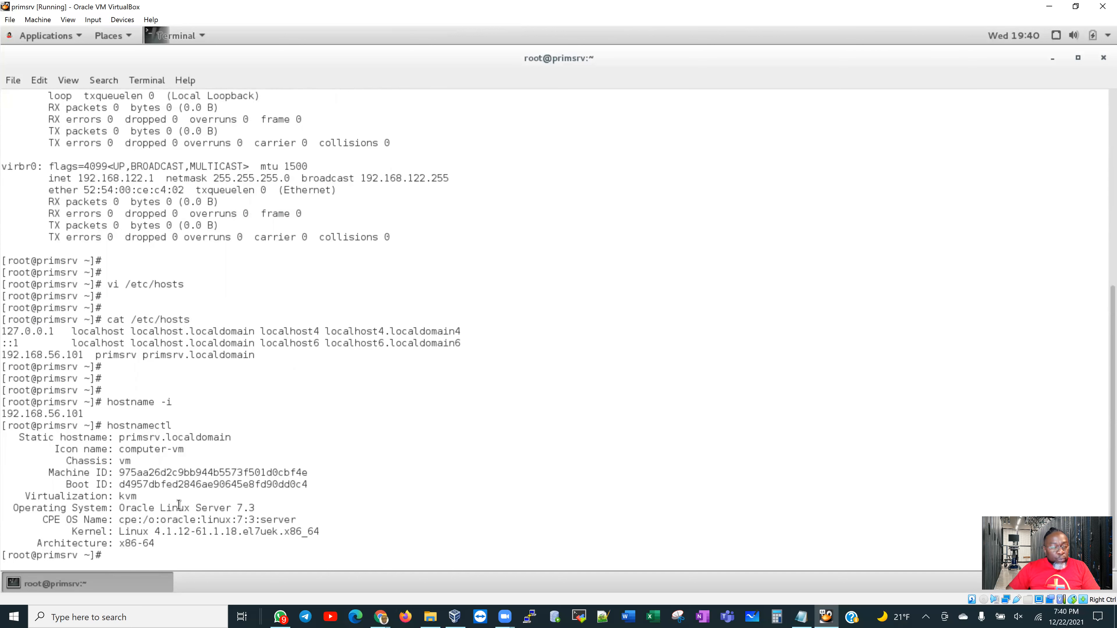
{"action": "left_click_drag", "start_coordinate": [8, 425], "coordinate": [334, 545]}
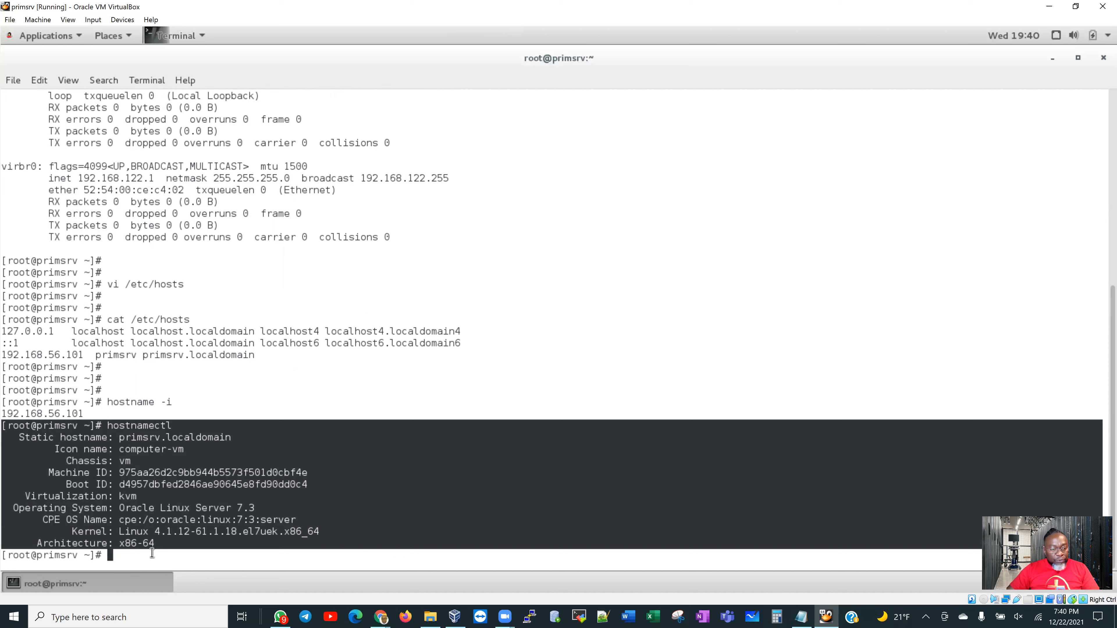
{"action": "left_click", "coordinate": [202, 555]}
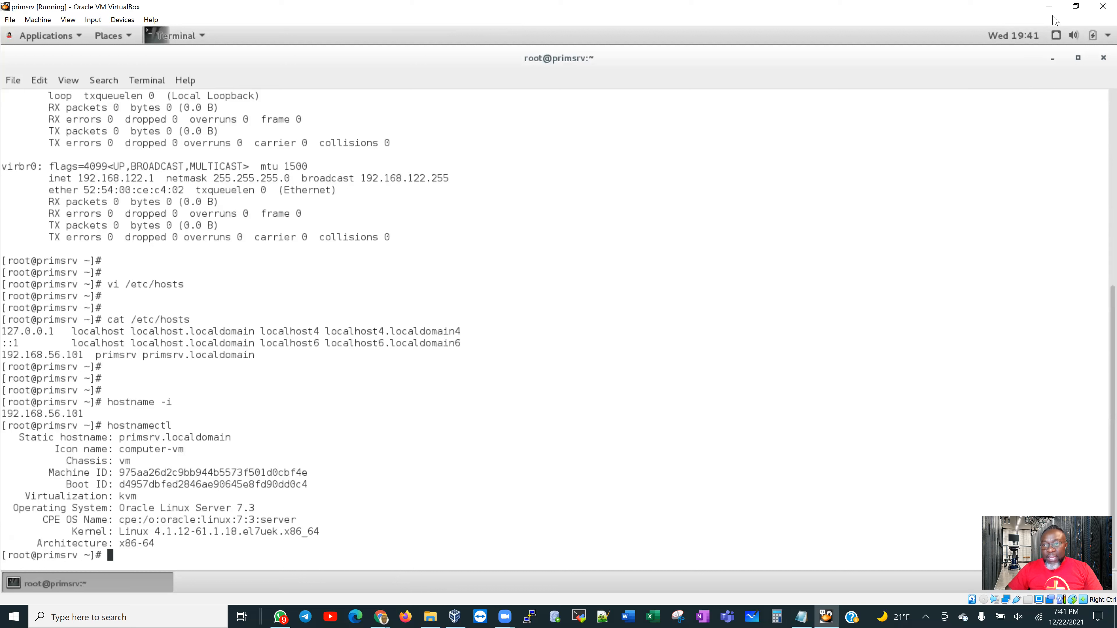
In MobaXterm, start a new SSH session with remote host 192.168.56.101
{"action": "left_click", "coordinate": [582, 611]}
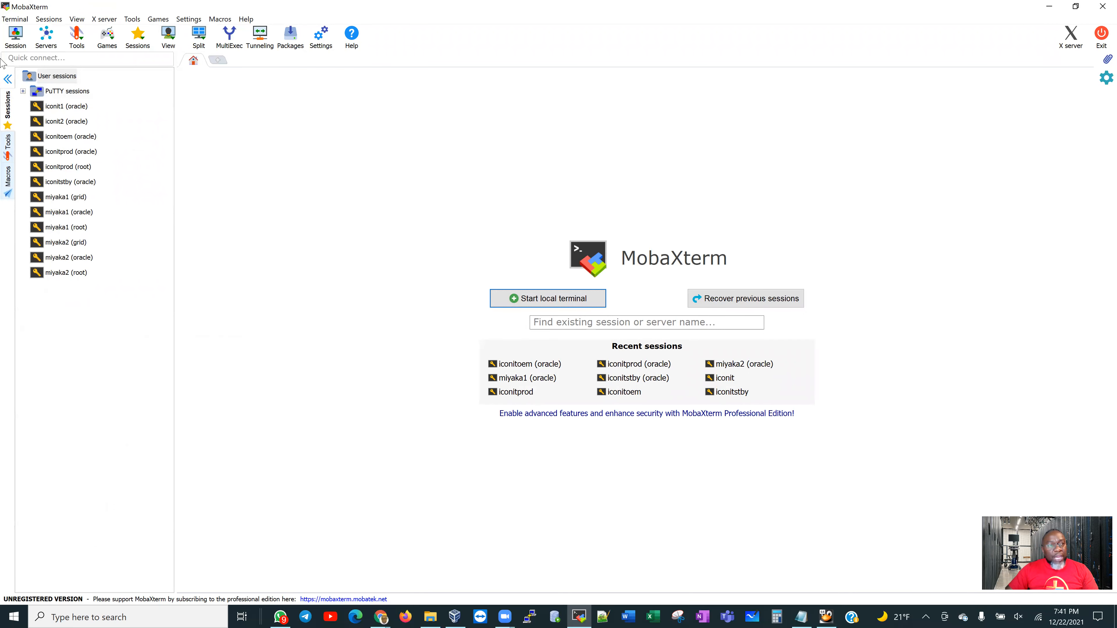
{"action": "left_click", "coordinate": [16, 42]}
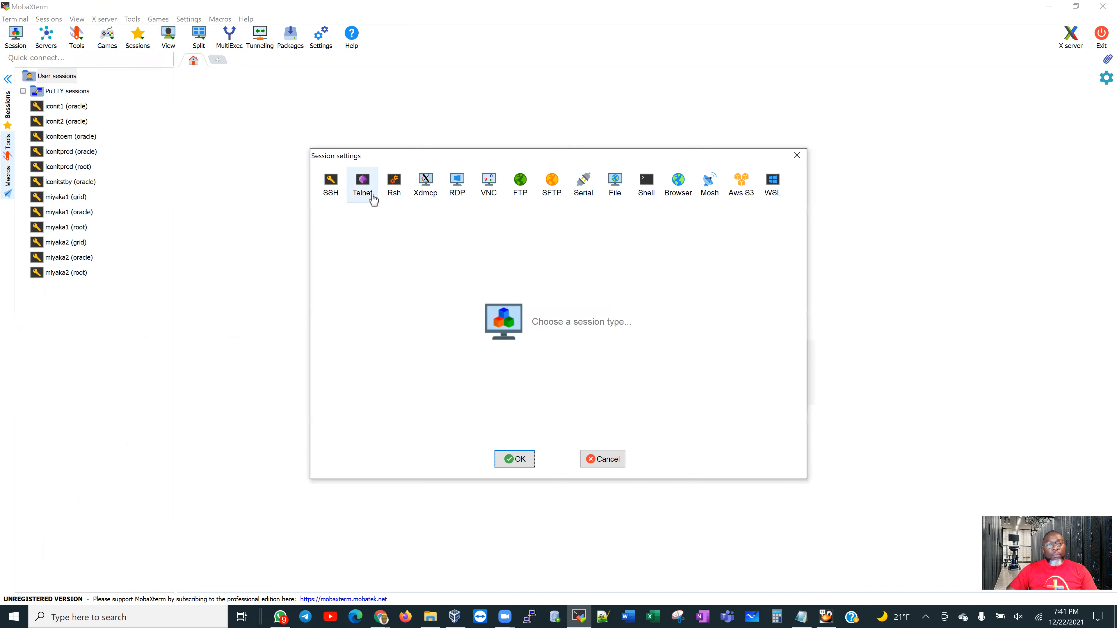
{"action": "left_click", "coordinate": [329, 187]}
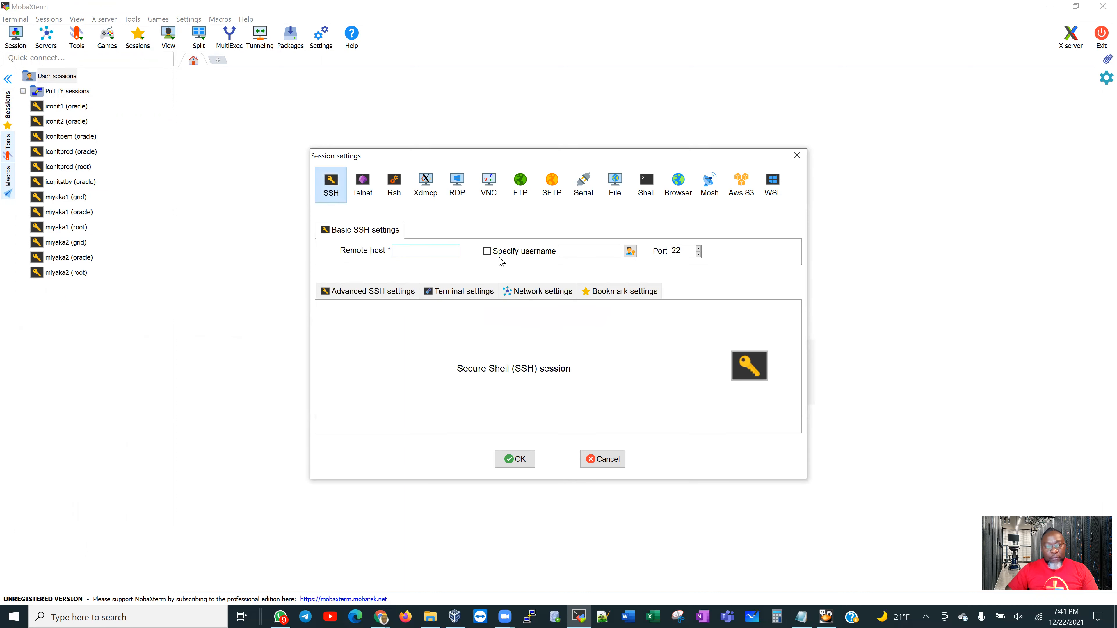
{"action": "right_click", "coordinate": [446, 253]}
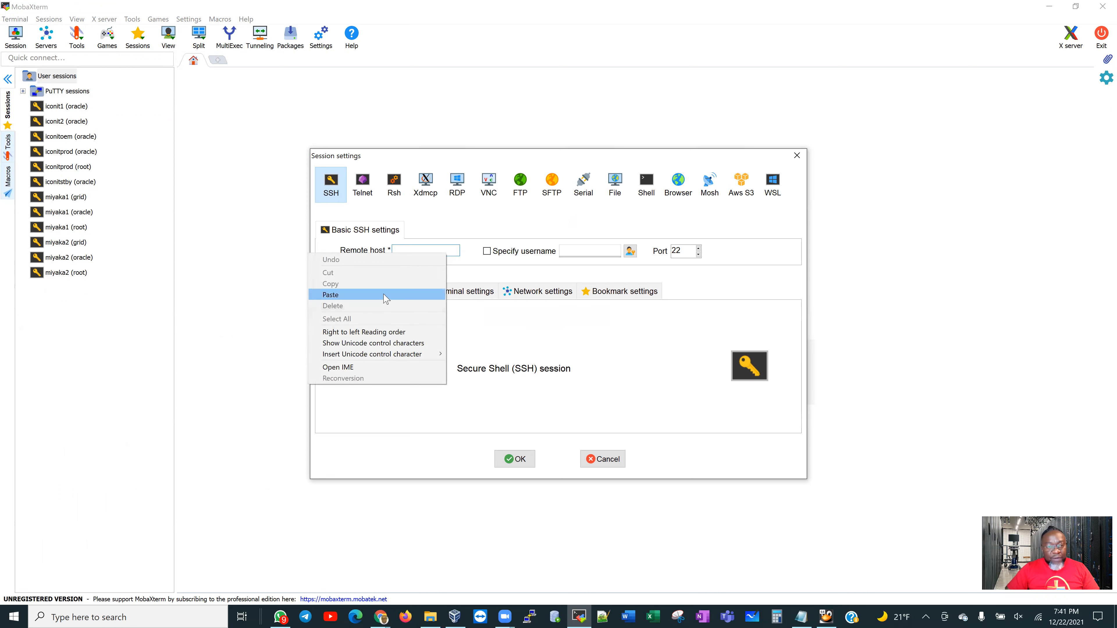
{"action": "left_click", "coordinate": [387, 294]}
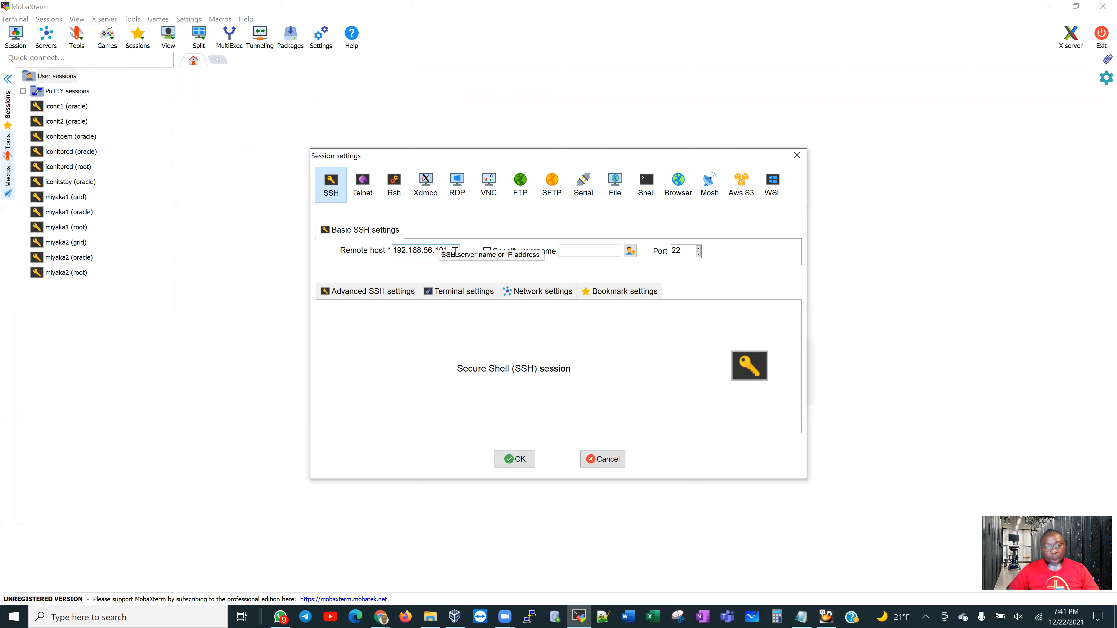
Specify username root, connect, and enter the root password
{"action": "left_click", "coordinate": [488, 253]}
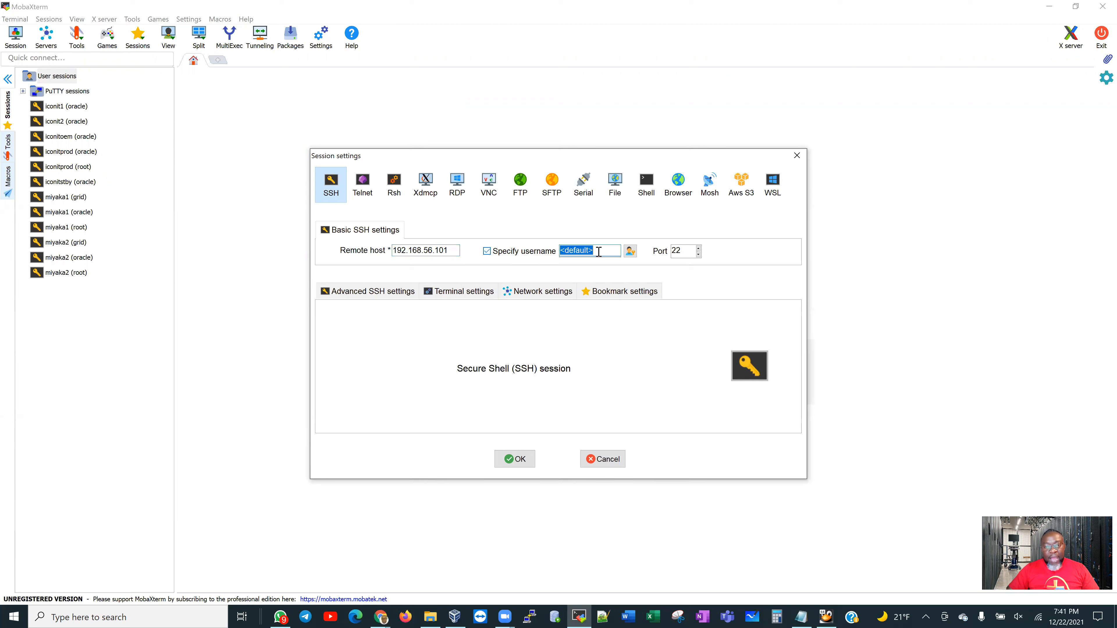
{"action": "type", "text": "roo"}
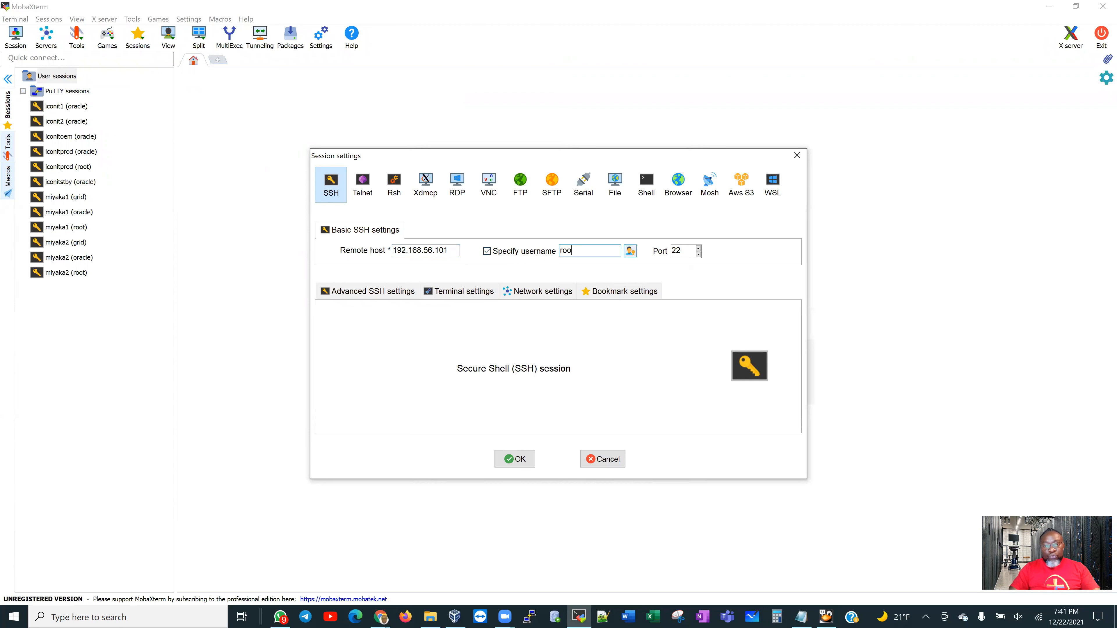
{"action": "key", "text": "Return"}
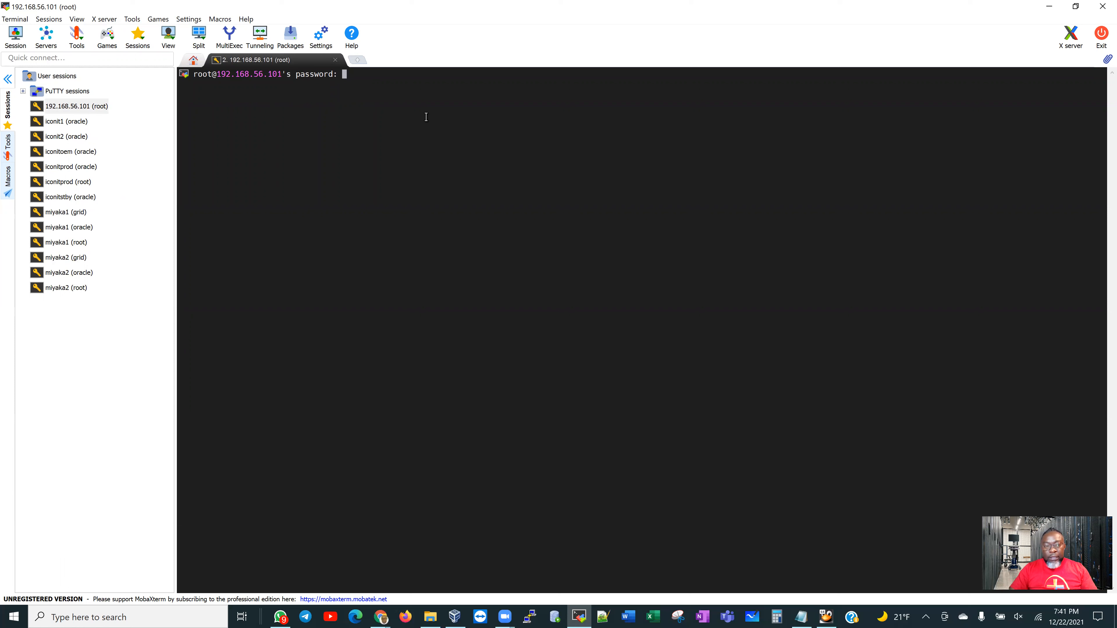
{"action": "key", "text": "Return"}
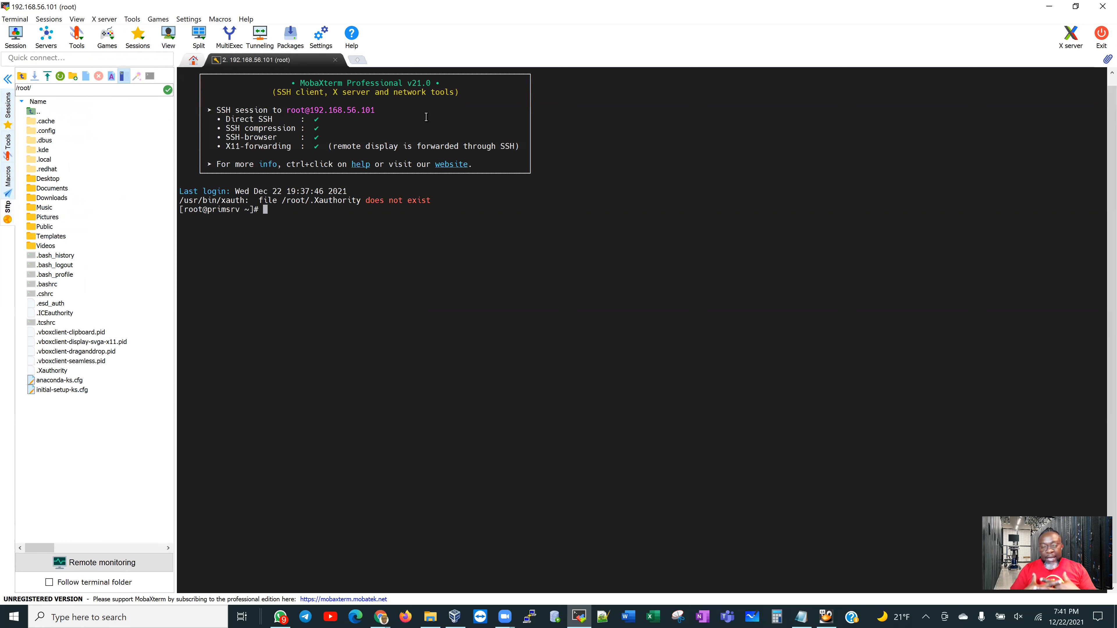